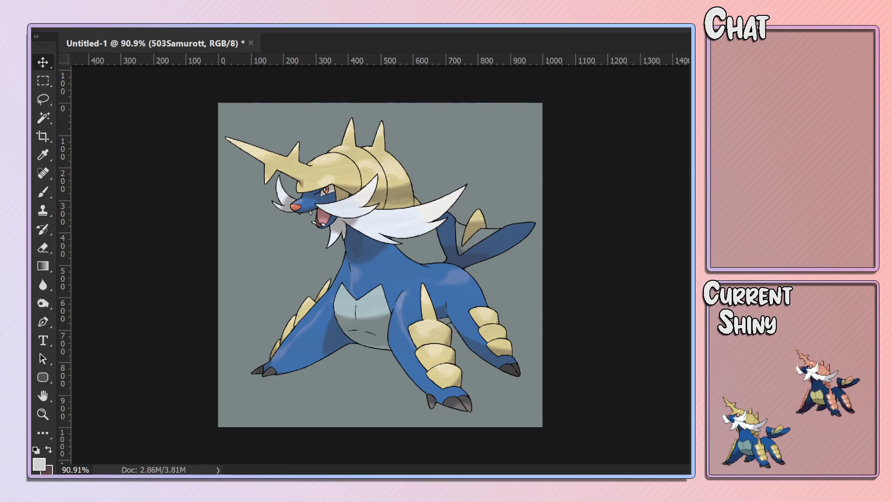
# Switch from Photoshop to the Discord #general channel.
pyautogui.hotkey('alt', 'Tab')
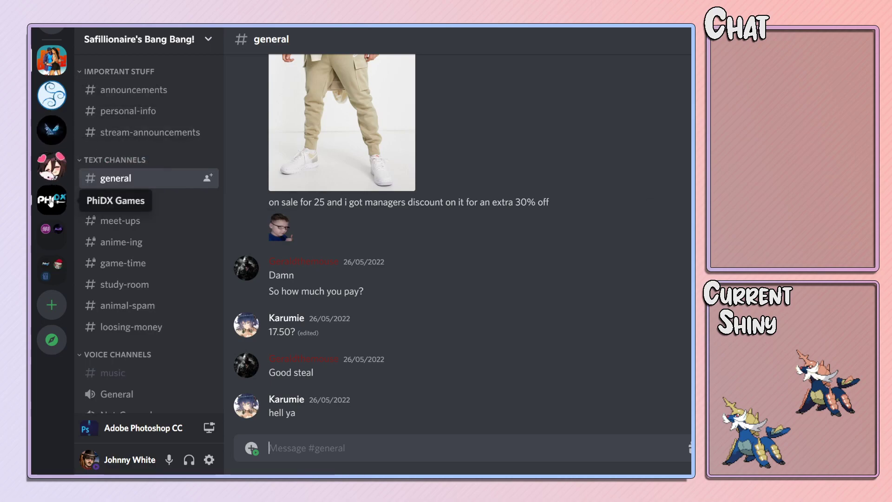
# Open a different Discord server's general channel to read its chat.
pyautogui.click(48, 88)
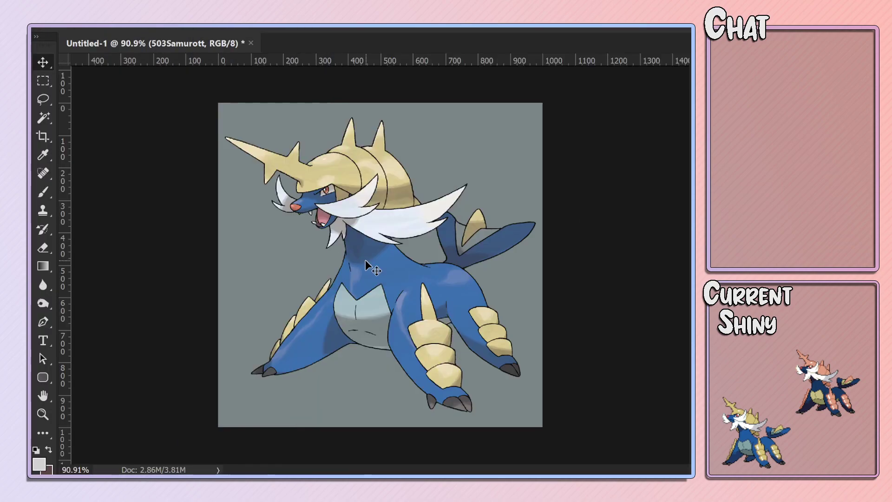
# Zoom in and Quick-Select the yellow leg plates, lower right-leg armour and foreleg spikes.
pyautogui.scroll(2, 368, 265)
pyautogui.scroll(1, 368, 265)
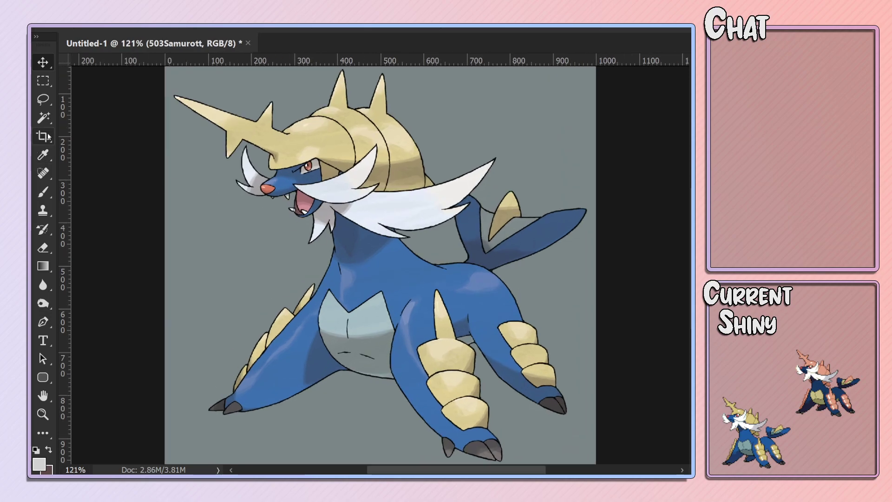
pyautogui.rightClick(43, 118)
pyautogui.click(96, 116)
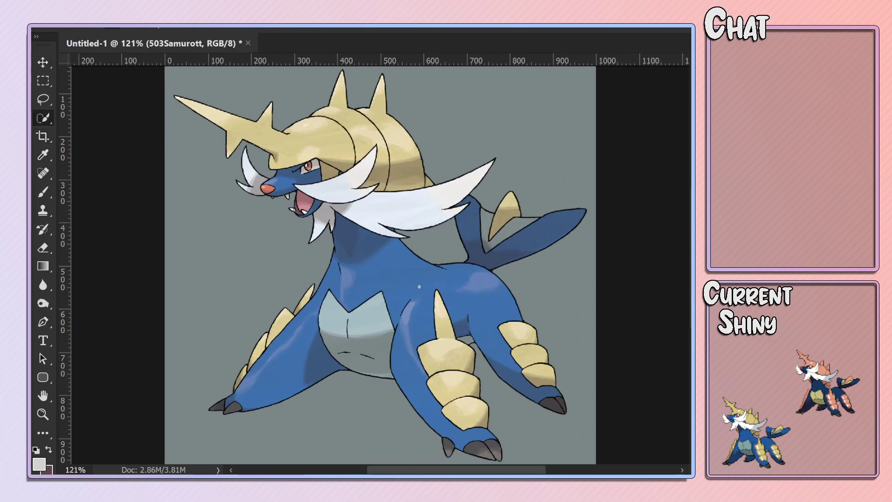
pyautogui.moveTo(441, 330); pyautogui.dragTo(446, 344)
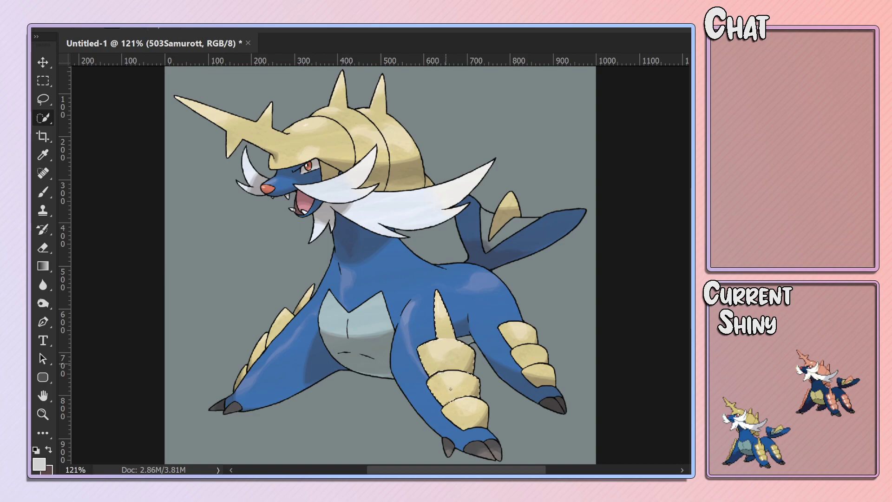
pyautogui.moveTo(450, 390); pyautogui.dragTo(468, 409)
pyautogui.moveTo(534, 368); pyautogui.dragTo(533, 349)
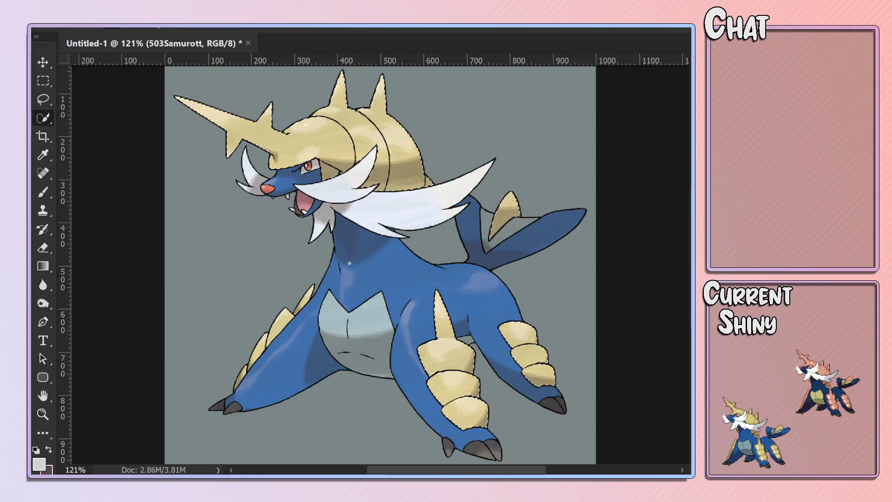
pyautogui.moveTo(310, 293); pyautogui.dragTo(279, 321)
# Add a masked Hue/Saturation layer with Hue 229 and Saturation 84, turning the armour blue.
pyautogui.click(553, 150)
pyautogui.click(534, 186)
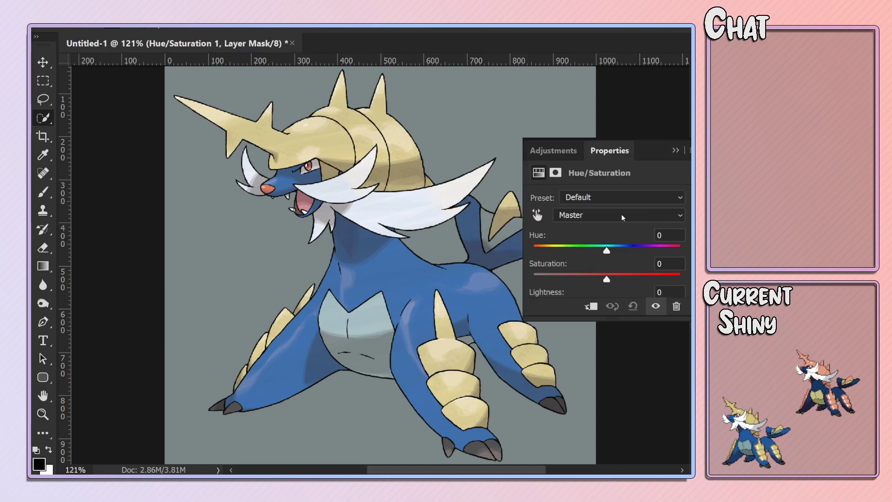
pyautogui.moveTo(606, 250)
pyautogui.mouseDown()
pyautogui.moveTo(636, 250)
pyautogui.moveTo(553, 251)
pyautogui.mouseUp()
pyautogui.scroll(-2, 601, 274)
pyautogui.scroll(2, 597, 266)
pyautogui.moveTo(570, 279)
pyautogui.mouseDown()
pyautogui.moveTo(669, 279)
pyautogui.moveTo(655, 266)
pyautogui.mouseUp()
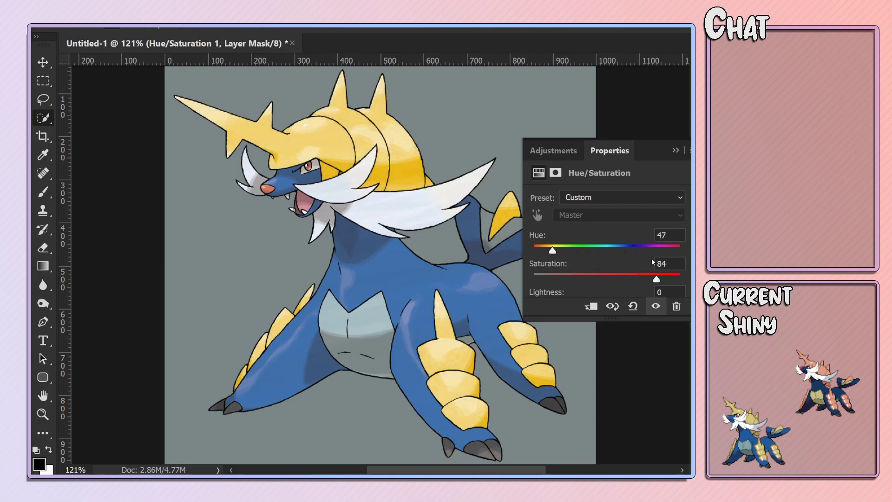
pyautogui.moveTo(552, 251); pyautogui.dragTo(627, 248)
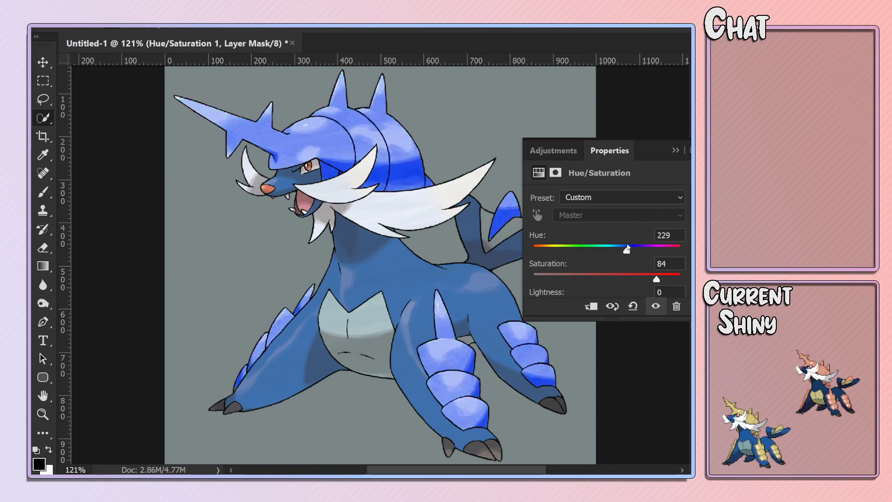
pyautogui.click(676, 151)
pyautogui.hotkey('ctrl', '2')
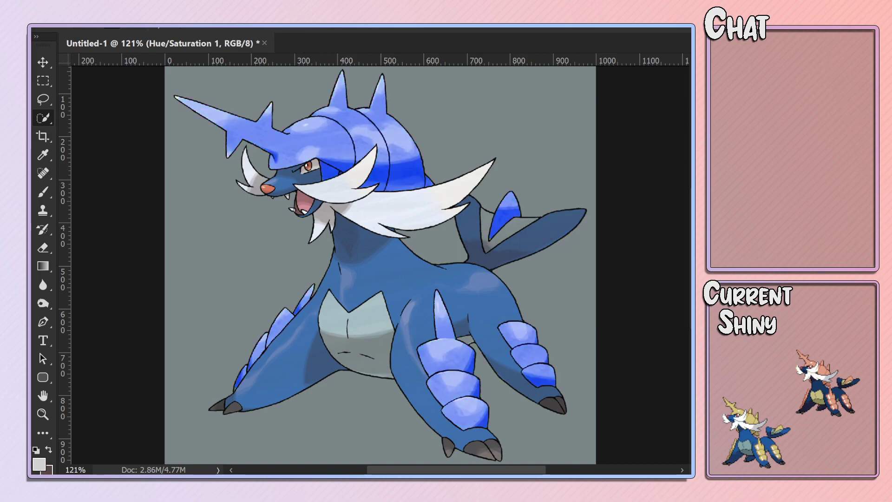
# Target the Scales layer's mask and zoom in on the head.
pyautogui.hotkey('alt', '[')
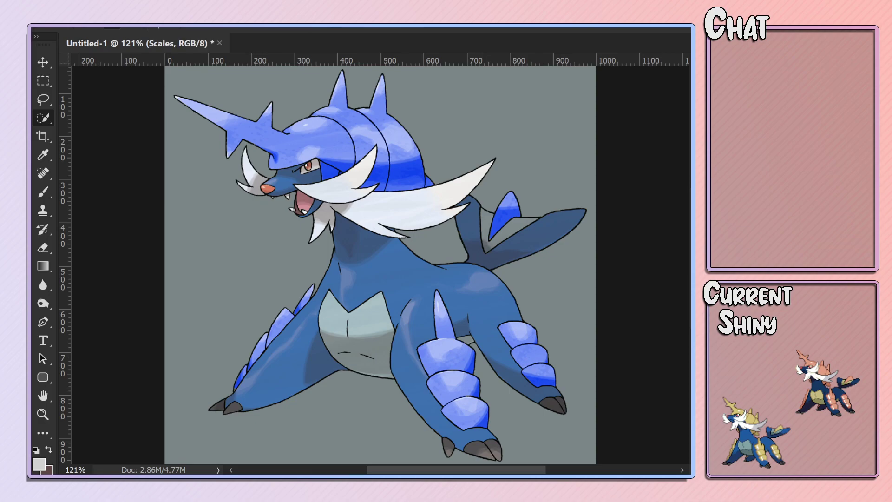
pyautogui.click(42, 62)
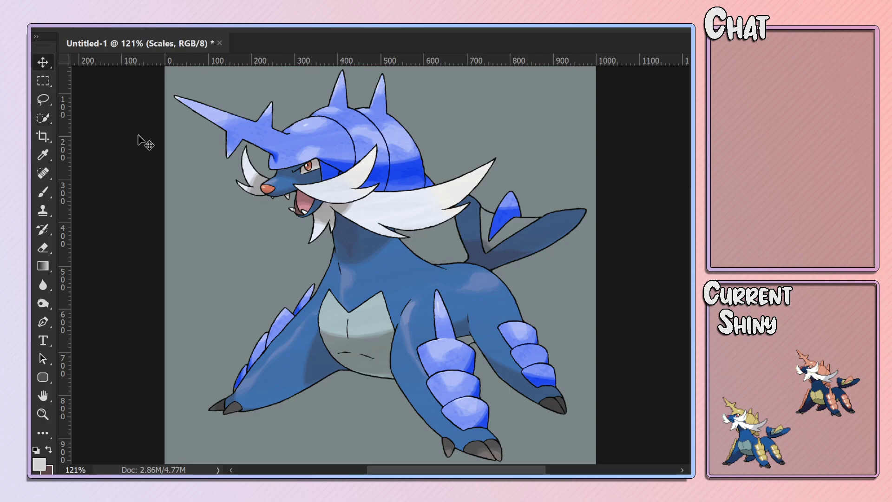
pyautogui.scroll(6, 381, 191)
pyautogui.scroll(4, 462, 211)
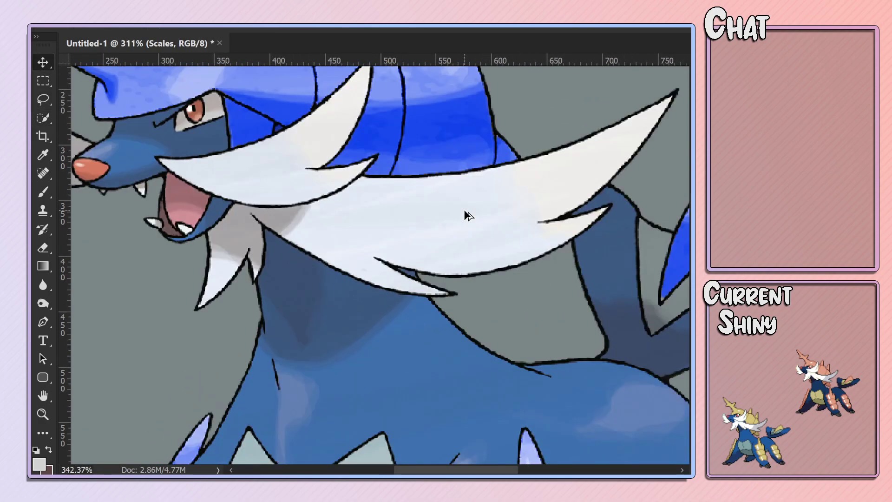
pyautogui.scroll(1, 641, 235)
pyautogui.hotkey('ctrl', 'shift', 'm')
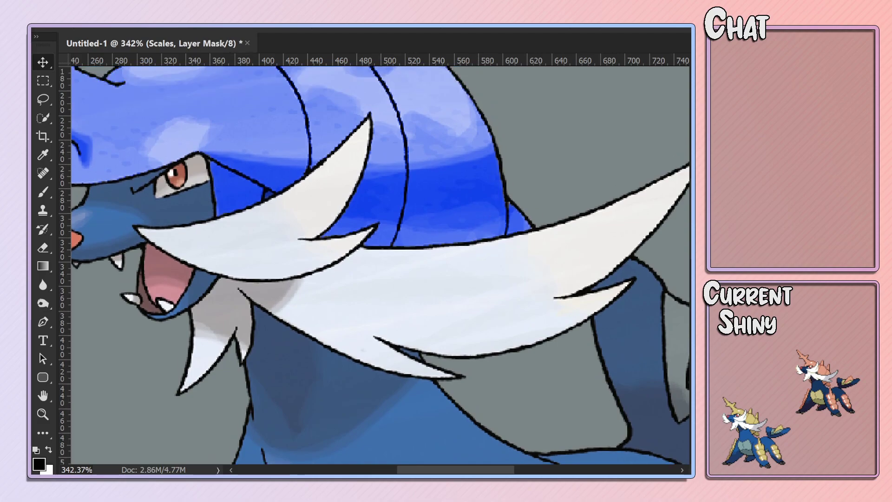
# Set up the Brush at 21 px with 60% hardness and white paint.
pyautogui.press('b')
pyautogui.rightClick(461, 187)
pyautogui.click(541, 218)
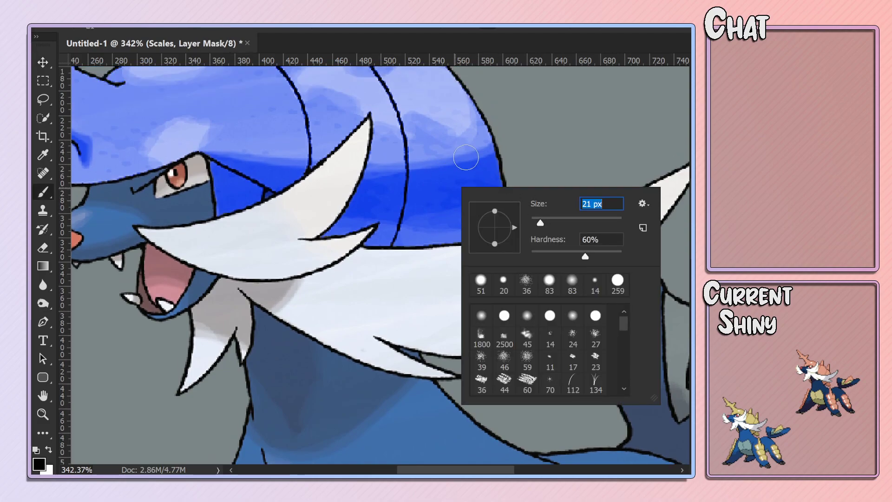
pyautogui.press('Return')
pyautogui.press('x')
pyautogui.rightClick(521, 220)
pyautogui.moveTo(580, 247); pyautogui.dragTo(575, 247)
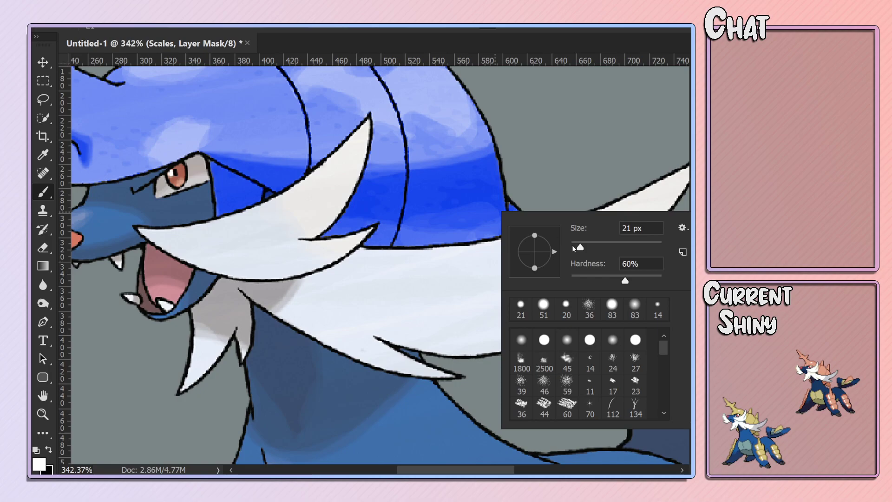
pyautogui.press('Return')
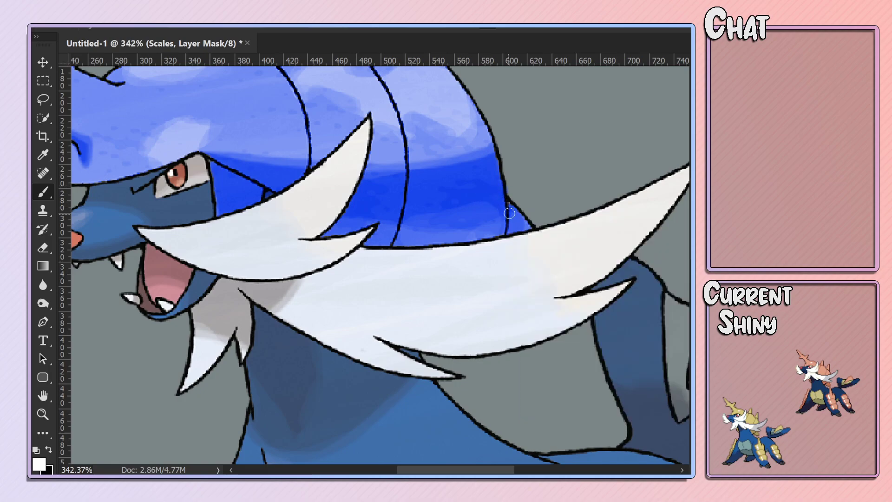
# Paint the Scales mask around the head so the crest is cleanly blue.
pyautogui.press('x')
pyautogui.press('x')
pyautogui.press('x')
pyautogui.scroll(5, 159, 260)
pyautogui.hscroll(-5, 158, 260)
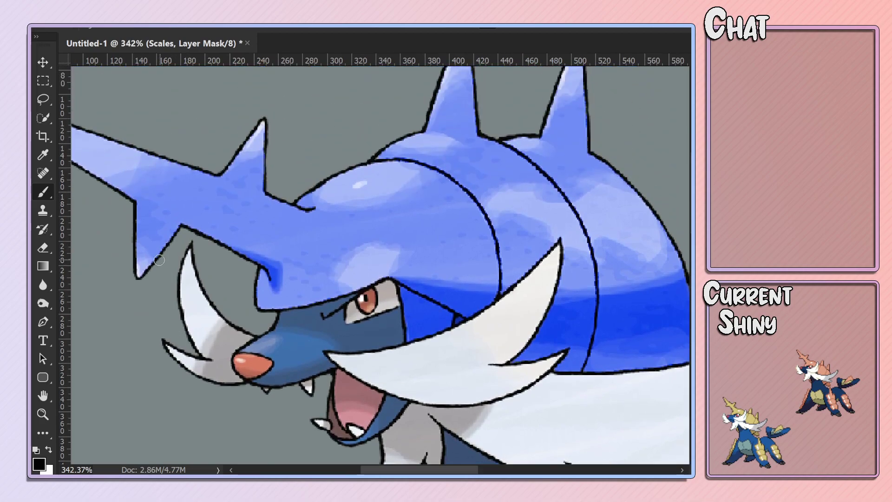
pyautogui.press('x')
pyautogui.scroll(3, 464, 195)
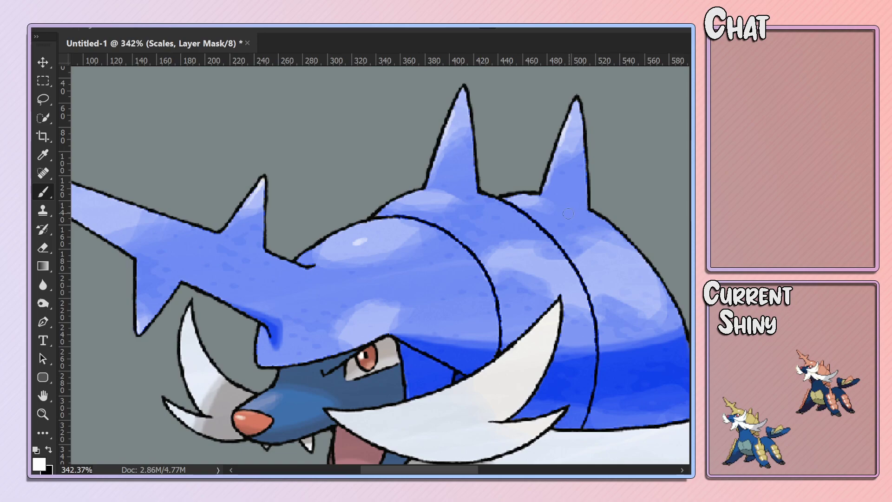
pyautogui.scroll(-3, 275, 240)
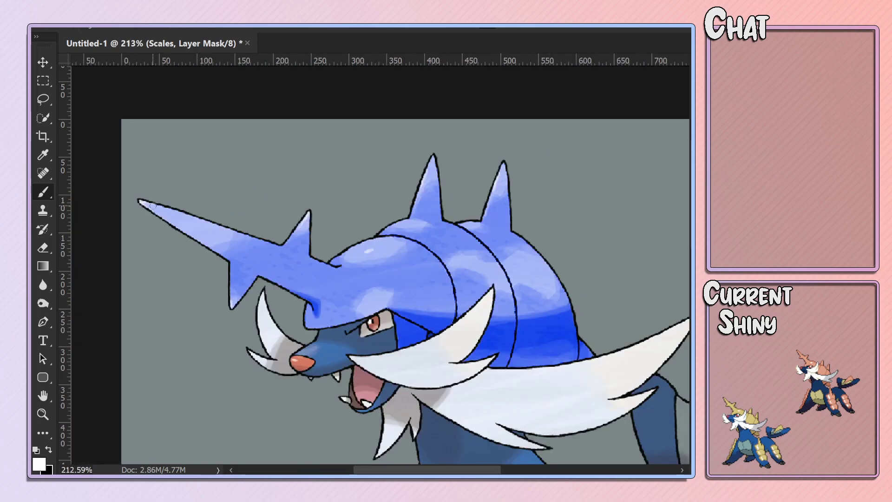
# Paint black on the Scales mask to hide stray blue along the back ridge.
pyautogui.press('x')
pyautogui.scroll(5, 138, 206)
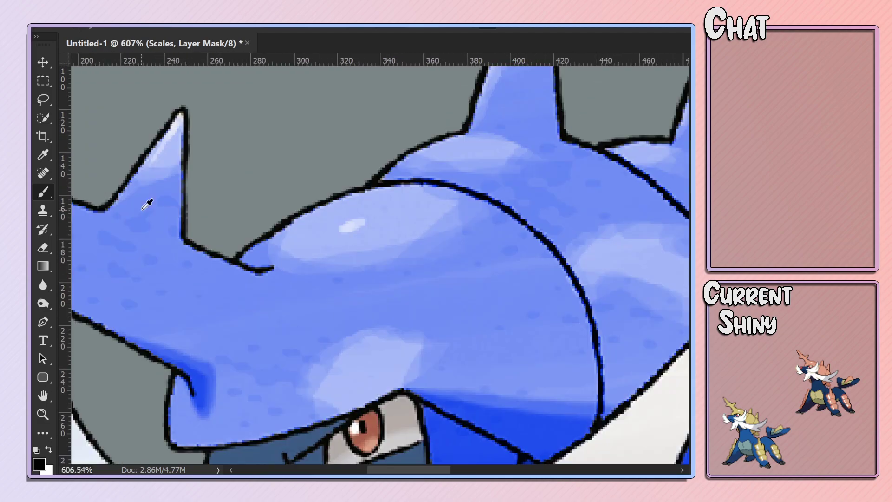
pyautogui.moveTo(422, 470); pyautogui.dragTo(325, 461)
pyautogui.scroll(2, 250, 125)
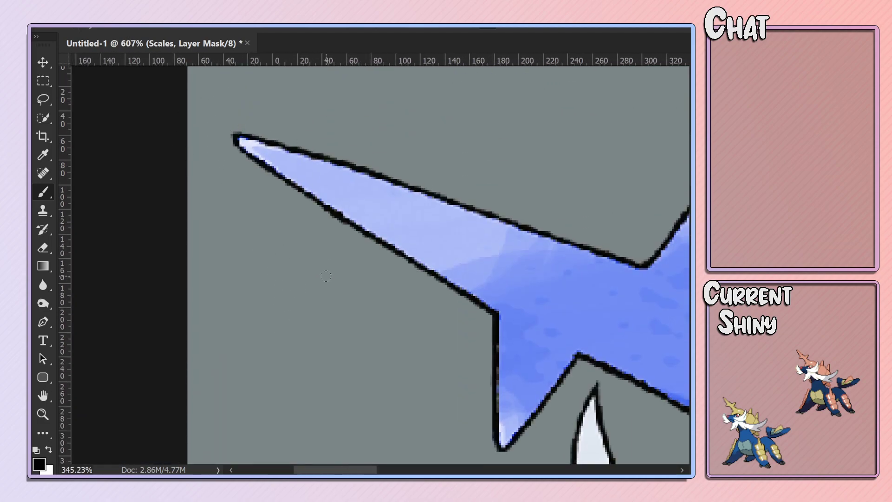
pyautogui.scroll(-3, 385, 260)
pyautogui.scroll(-2, 418, 274)
pyautogui.scroll(-1, 418, 275)
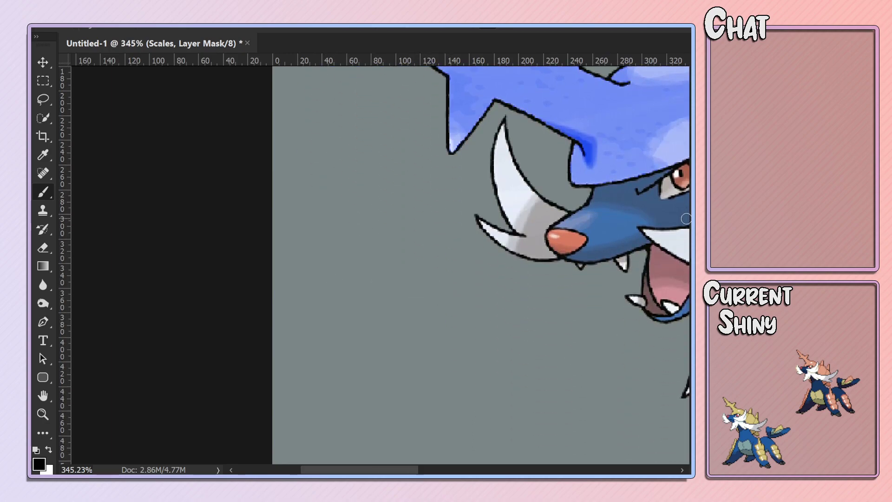
pyautogui.scroll(-3, 686, 218)
pyautogui.scroll(-4, 686, 218)
pyautogui.scroll(-3, 686, 218)
pyautogui.scroll(-1, 686, 219)
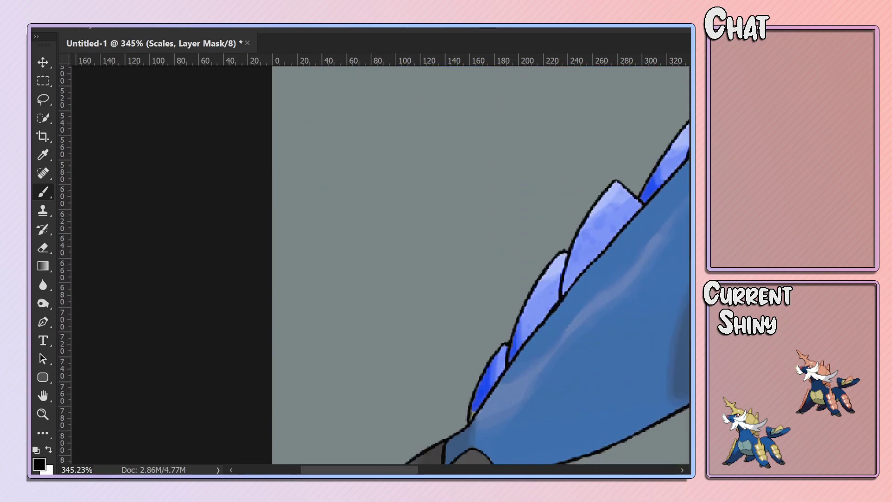
pyautogui.scroll(3, 454, 395)
pyautogui.scroll(-3, 576, 255)
pyautogui.scroll(-1, 576, 255)
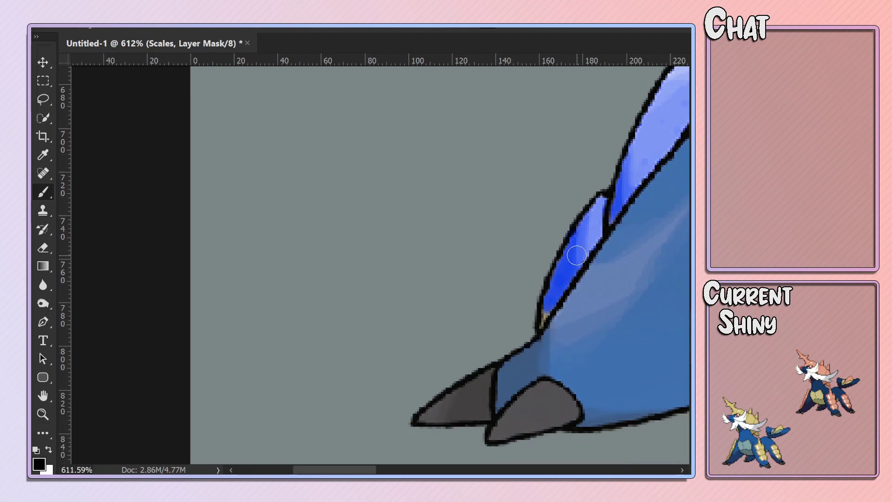
# Reveal blue on a spike's lower tip in white, then enlarge the brush slightly.
pyautogui.press('x')
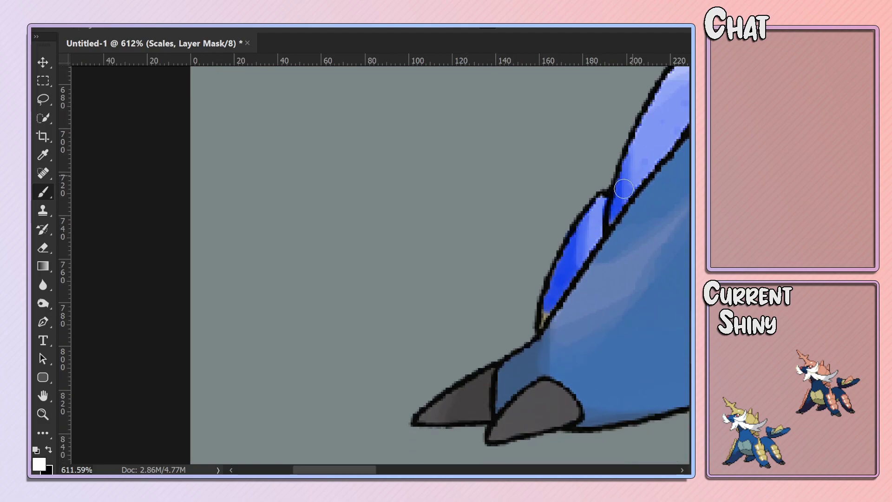
pyautogui.rightClick(579, 254)
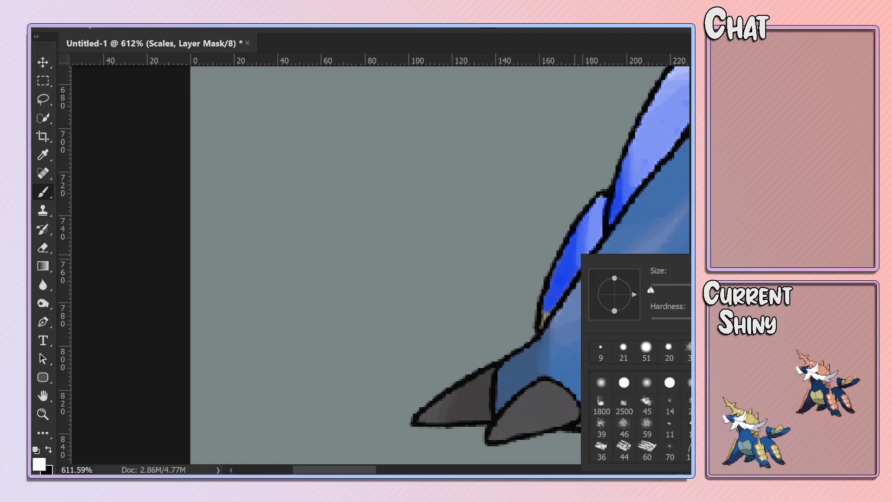
pyautogui.click(568, 284)
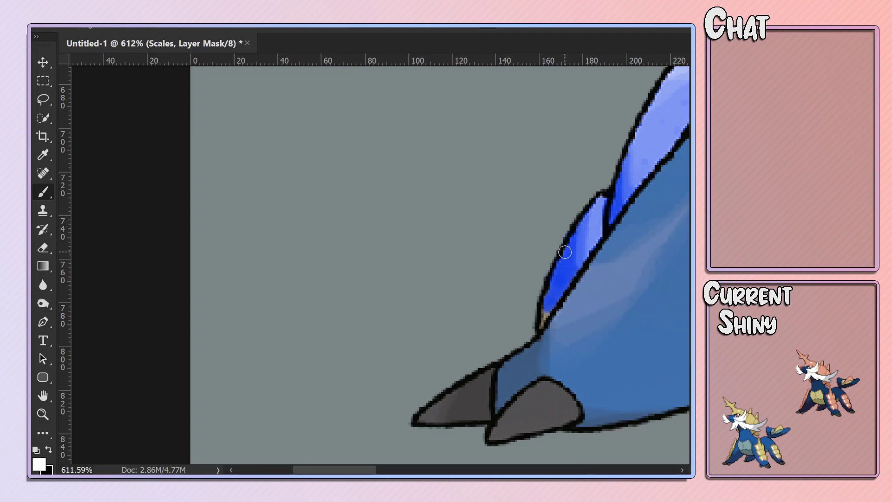
pyautogui.moveTo(544, 306); pyautogui.dragTo(537, 320)
pyautogui.press('x')
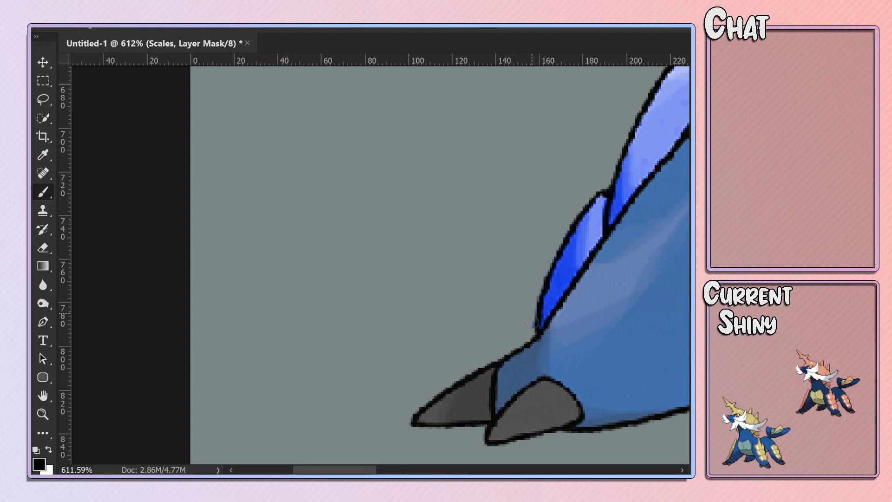
pyautogui.press('x')
pyautogui.rightClick(571, 262)
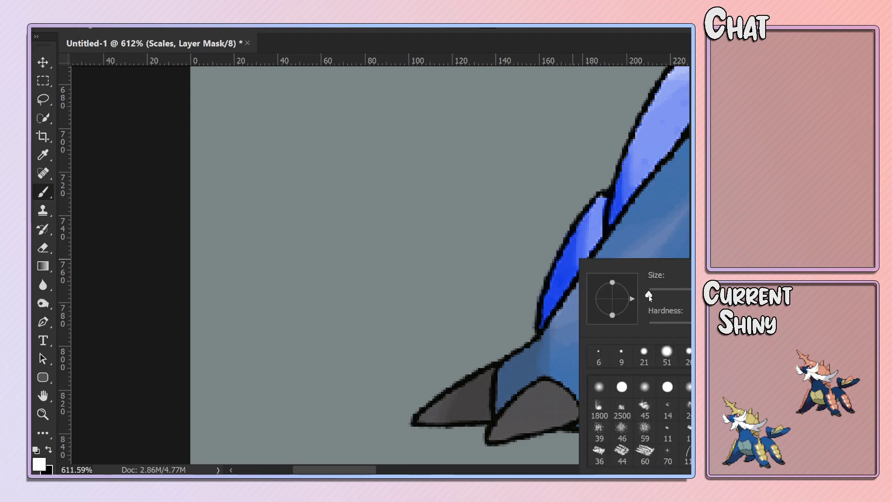
pyautogui.moveTo(649, 296); pyautogui.dragTo(646, 298)
pyautogui.click(566, 261)
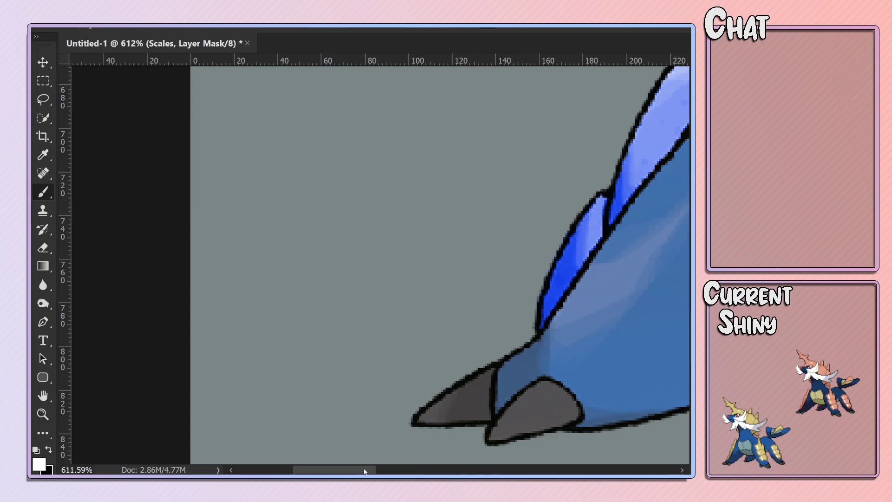
# Paint more along the back spikes and preview the mask alone to check coverage.
pyautogui.moveTo(364, 471); pyautogui.dragTo(411, 471)
pyautogui.scroll(5, 423, 203)
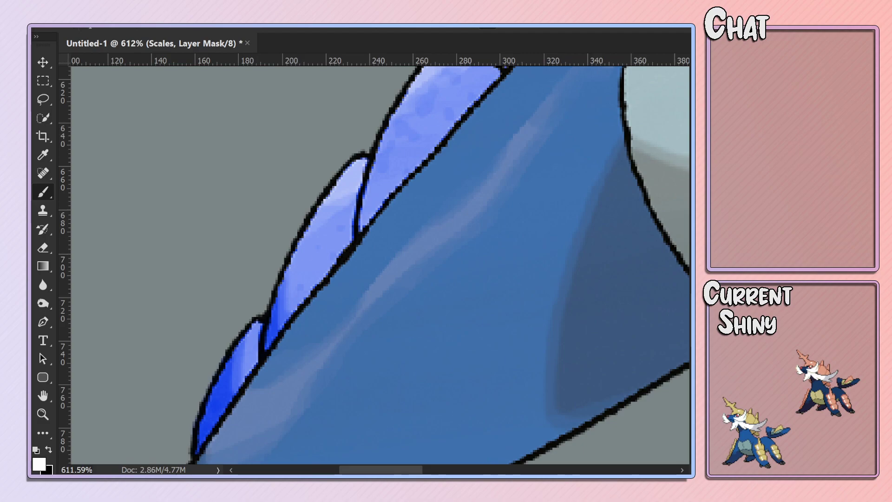
pyautogui.press('\\')
pyautogui.press('\\')
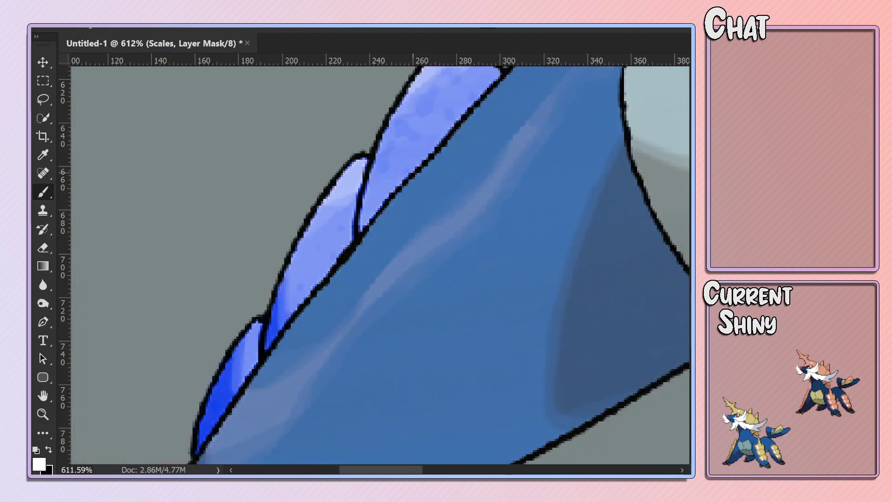
pyautogui.scroll(1, 380, 265)
pyautogui.scroll(2, 380, 265)
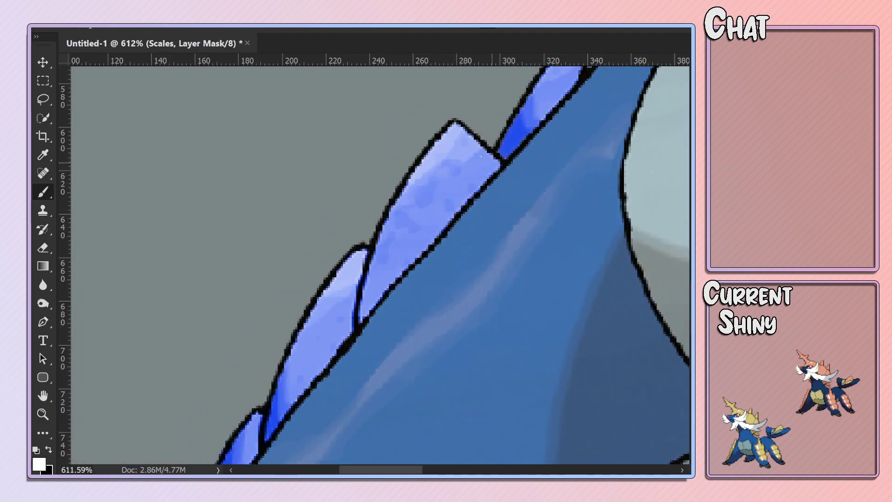
pyautogui.scroll(2, 480, 157)
pyautogui.scroll(1, 569, 138)
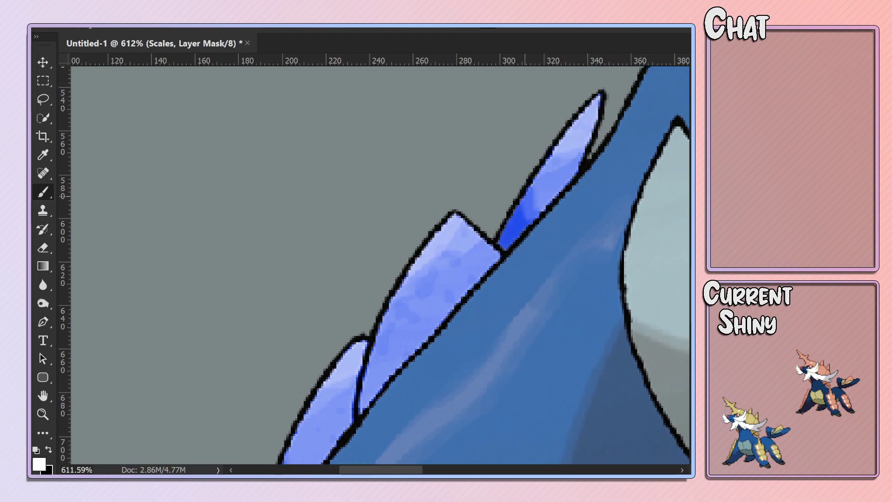
pyautogui.keyDown('alt'); pyautogui.scroll(-1, 532, 185); pyautogui.keyUp('alt')
pyautogui.keyDown('alt'); pyautogui.scroll(-2, 548, 205); pyautogui.keyUp('alt')
pyautogui.keyDown('alt'); pyautogui.scroll(-2, 548, 205); pyautogui.keyUp('alt')
pyautogui.scroll(-2, 584, 248)
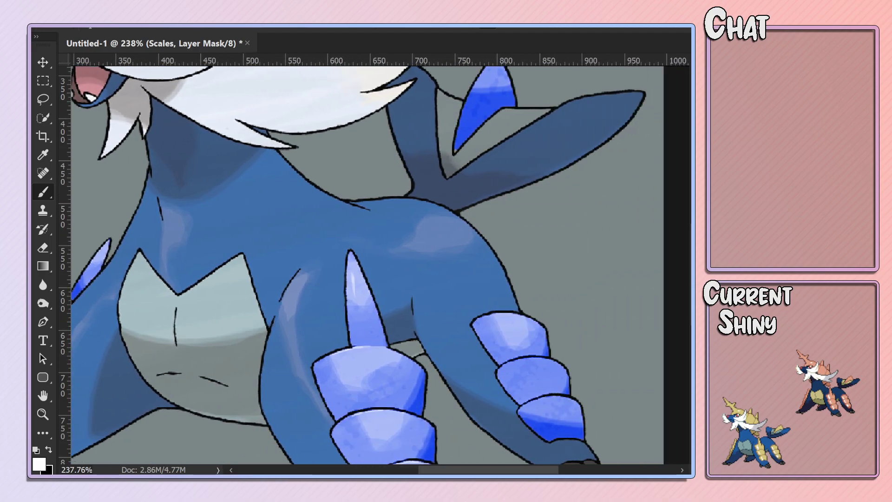
# Zoom into the leg scales and paint out the stray blue at a scale tip.
pyautogui.moveTo(431, 470); pyautogui.dragTo(493, 470)
pyautogui.scroll(-2, 355, 311)
pyautogui.scroll(-2, 355, 312)
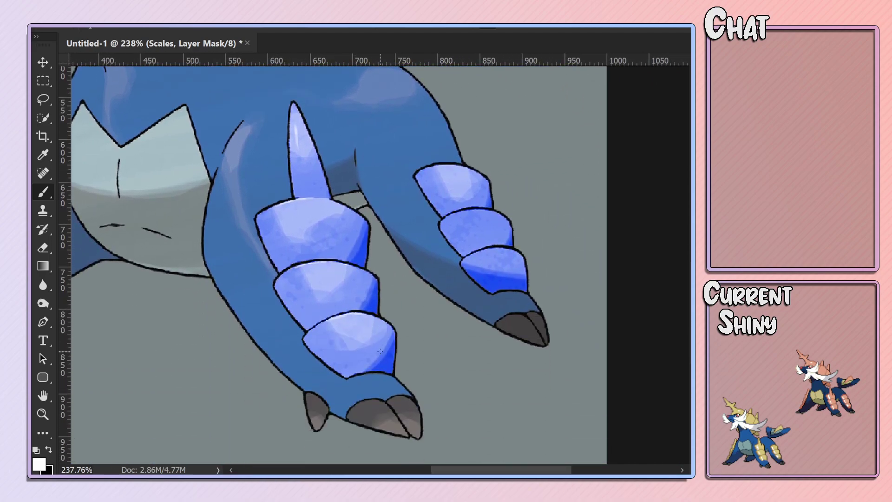
pyautogui.keyDown('alt'); pyautogui.scroll(3, 367, 279); pyautogui.keyUp('alt')
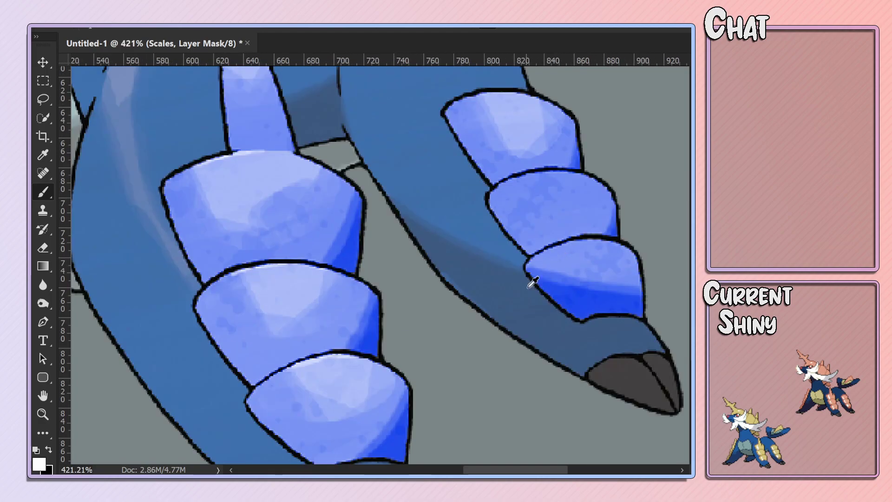
pyautogui.scroll(-2, 310, 391)
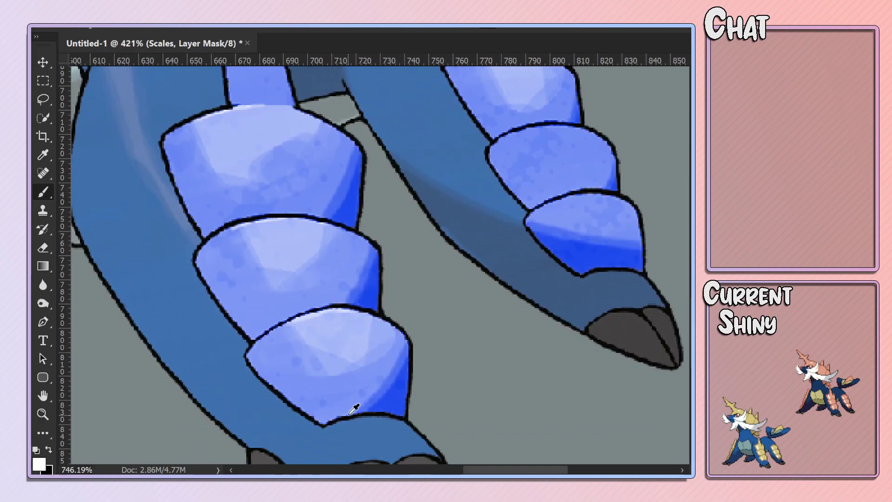
pyautogui.keyDown('alt'); pyautogui.scroll(3, 354, 409); pyautogui.keyUp('alt')
pyautogui.scroll(-3, 275, 351)
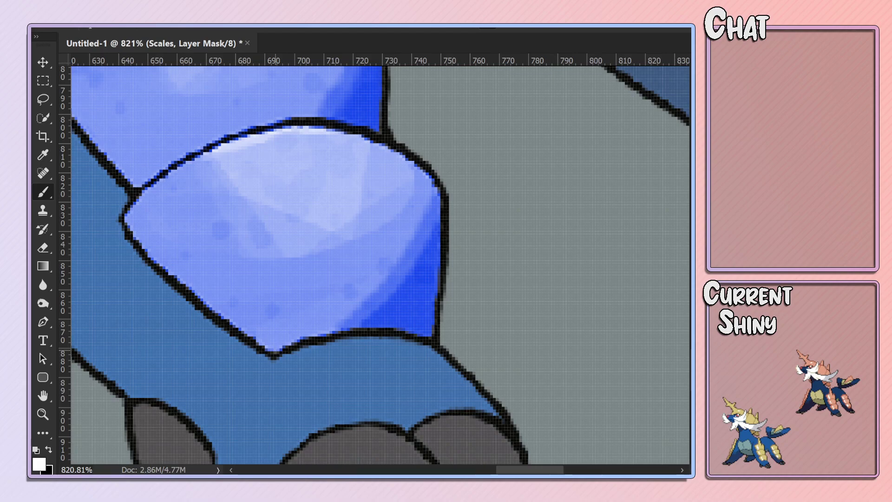
pyautogui.click(265, 358)
pyautogui.press('x')
pyautogui.moveTo(264, 358); pyautogui.dragTo(271, 358)
pyautogui.press('x')
pyautogui.press('x')
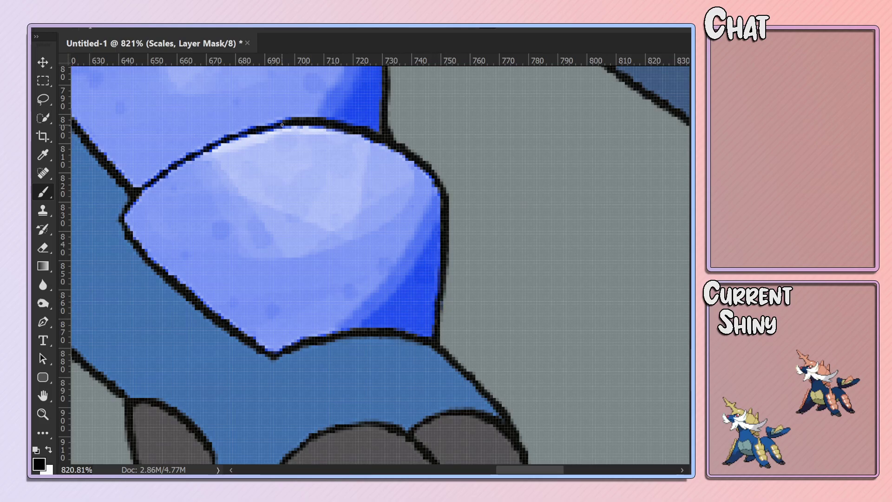
# Paint white along a scale's dark outline and adjust the brush size.
pyautogui.scroll(-3, 251, 130)
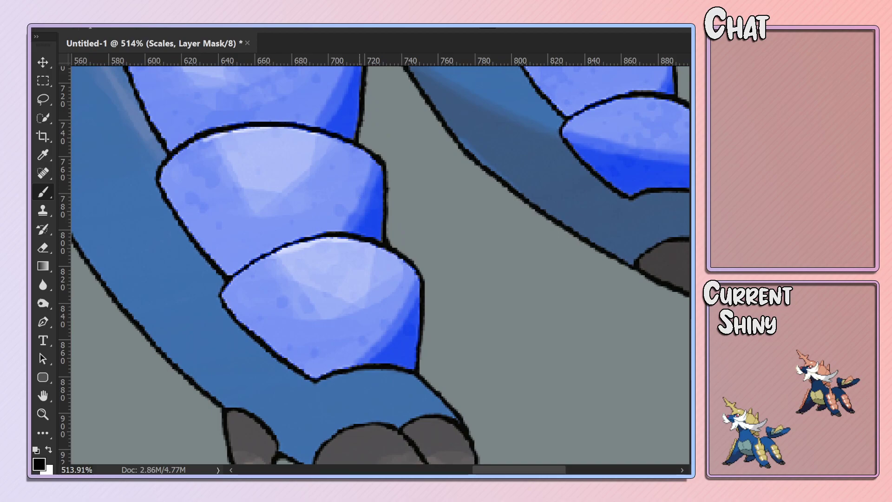
pyautogui.press('x')
pyautogui.moveTo(381, 239); pyautogui.dragTo(377, 243)
pyautogui.scroll(2, 306, 182)
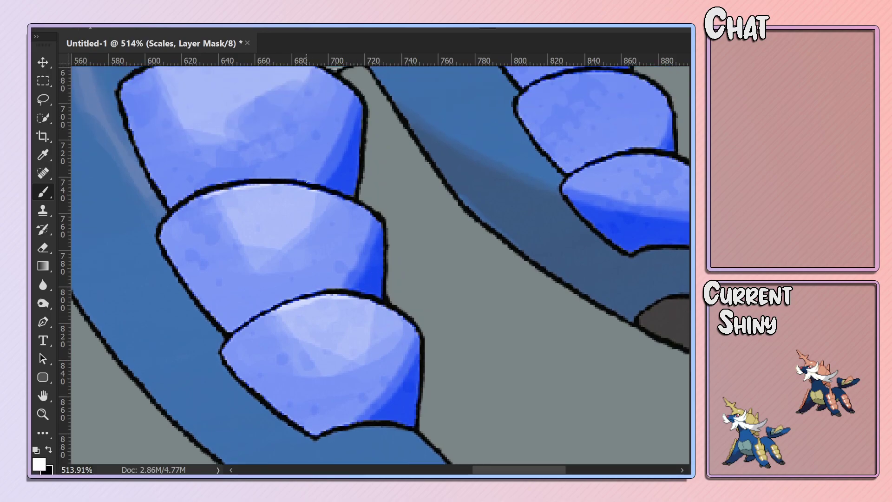
pyautogui.rightClick(361, 193)
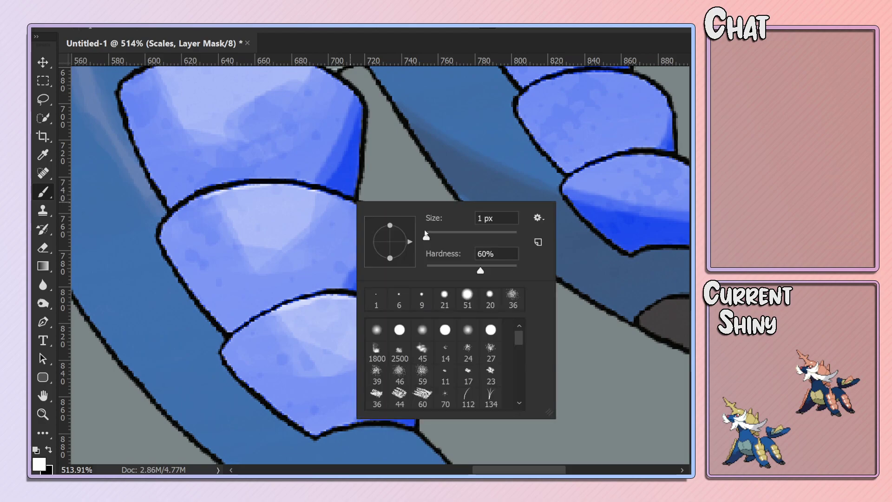
pyautogui.click(340, 186)
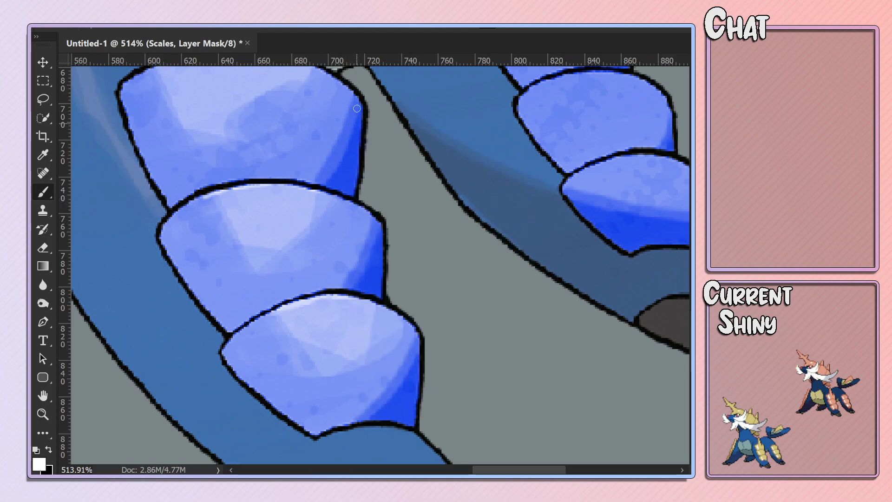
pyautogui.scroll(1, 321, 135)
pyautogui.scroll(3, 283, 165)
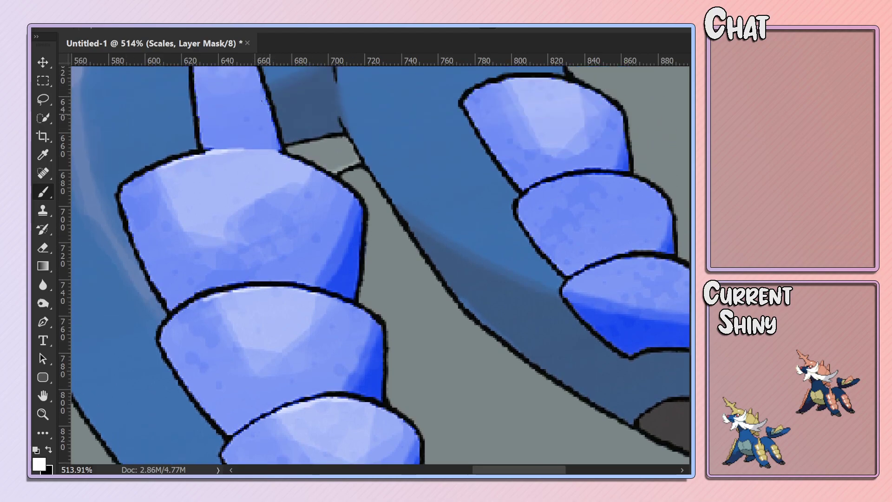
pyautogui.scroll(2, 265, 139)
pyautogui.scroll(3, 274, 196)
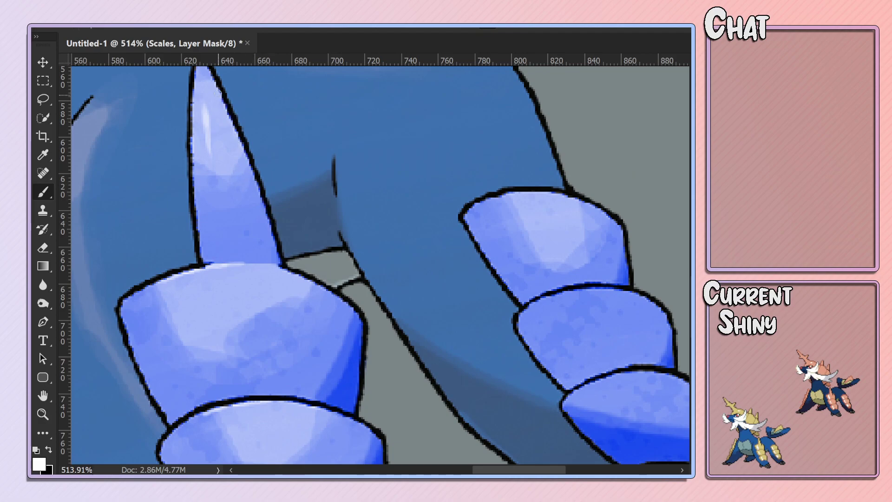
pyautogui.scroll(3, 217, 139)
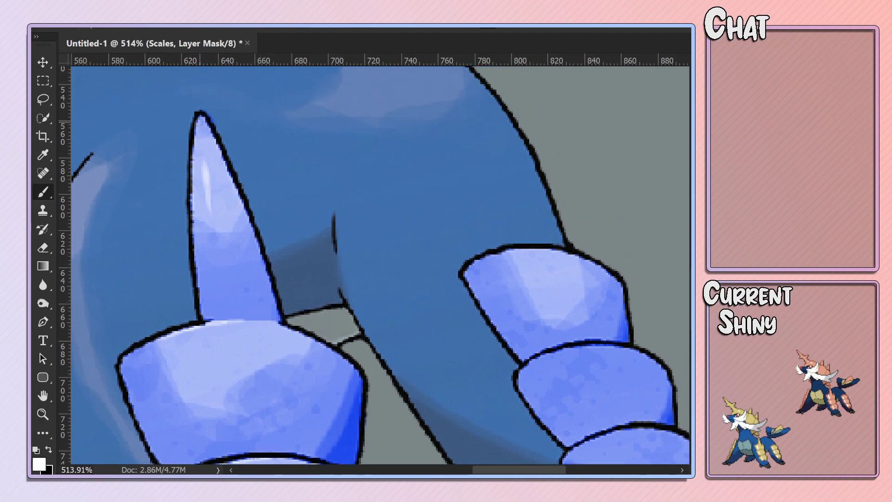
# Switch to black and check the mask's refinement settings in Properties.
pyautogui.press('x')
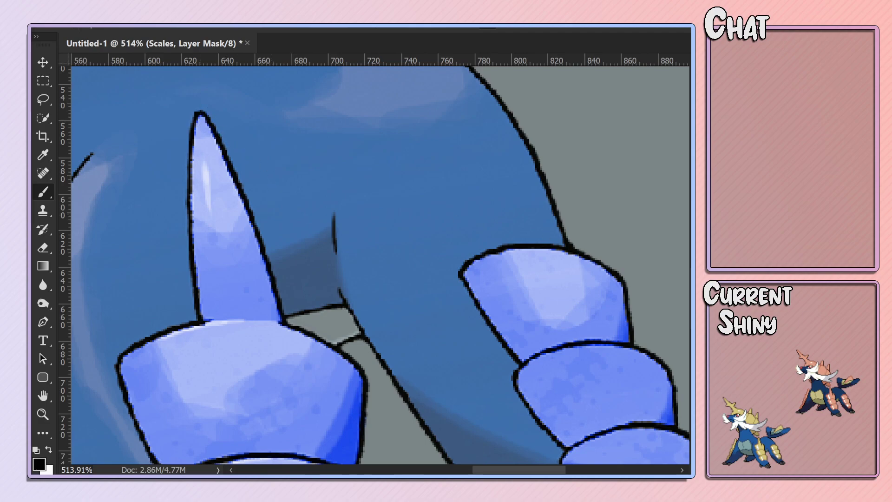
pyautogui.scroll(-1, 610, 289)
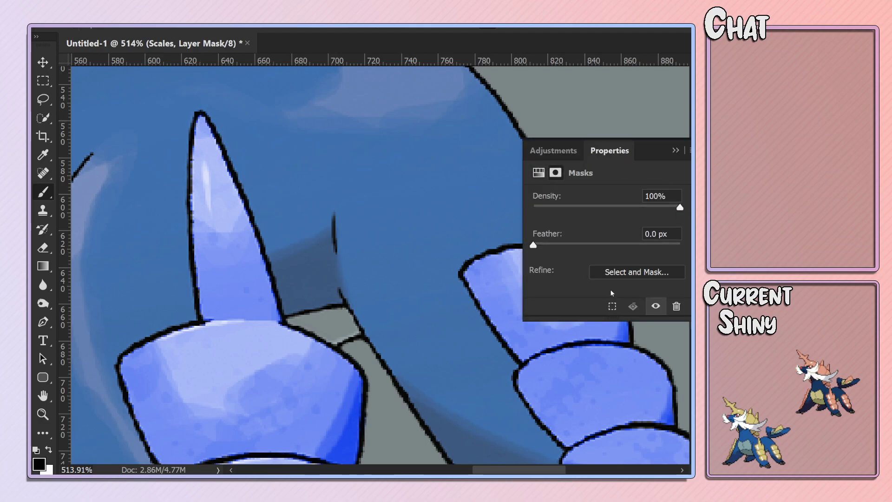
pyautogui.click(630, 277)
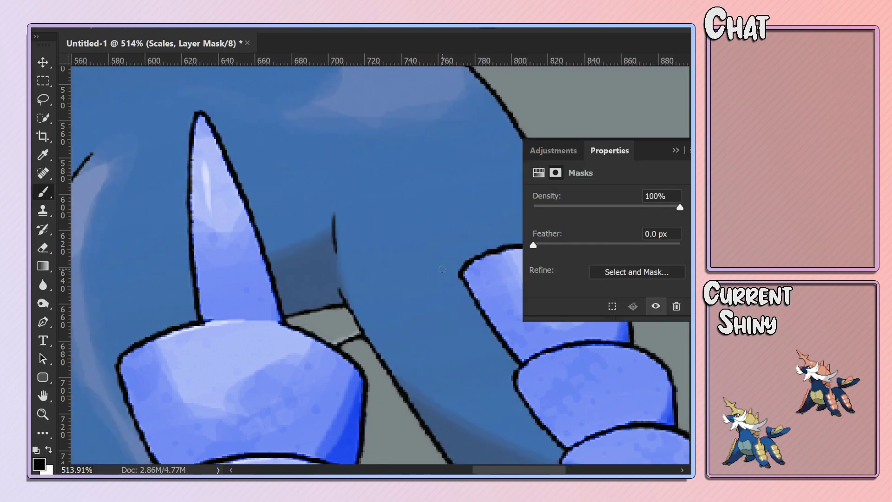
pyautogui.click(676, 150)
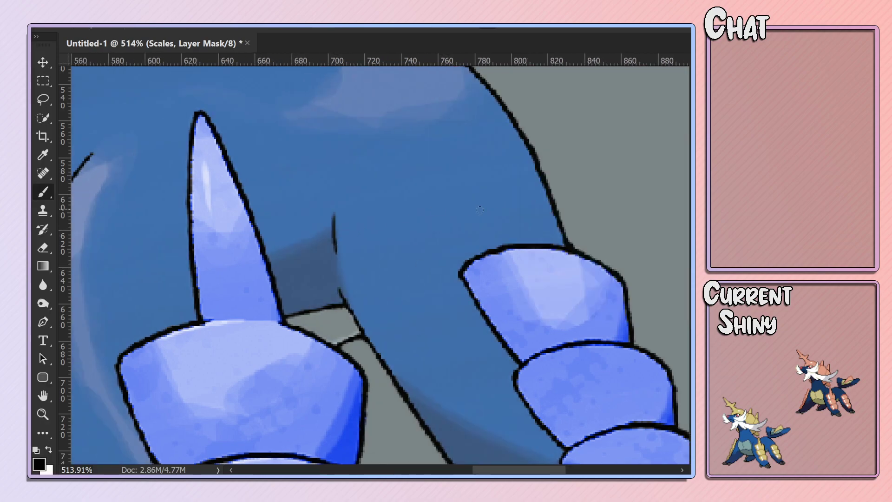
pyautogui.scroll(-5, 450, 215)
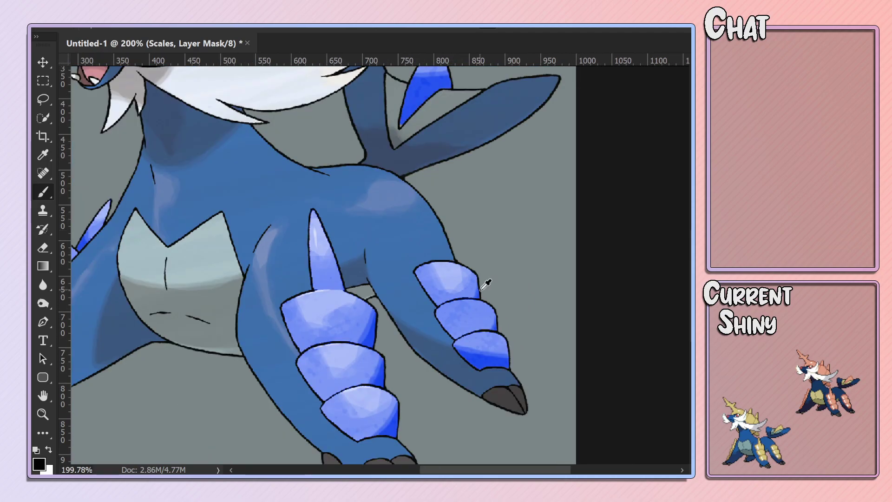
# Paint white on the mask around the right foreleg's plates.
pyautogui.scroll(5, 486, 285)
pyautogui.hscroll(5, 443, 382)
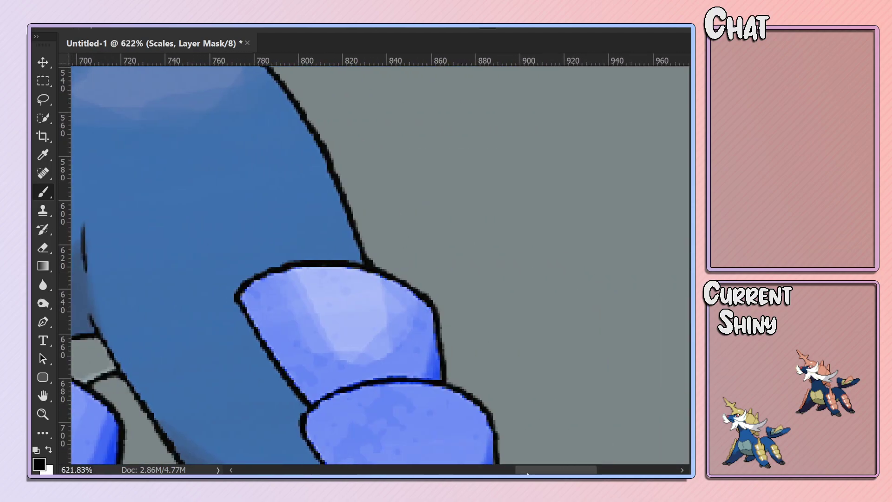
pyautogui.press('x')
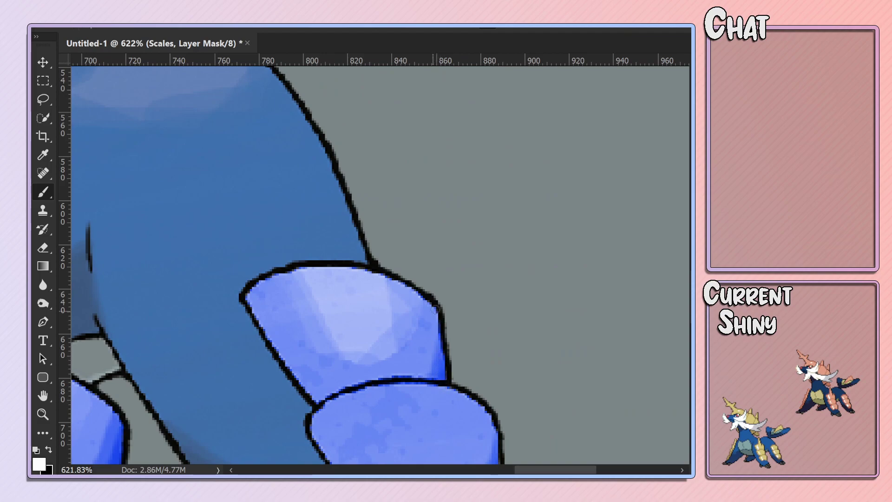
pyautogui.scroll(-2, 377, 305)
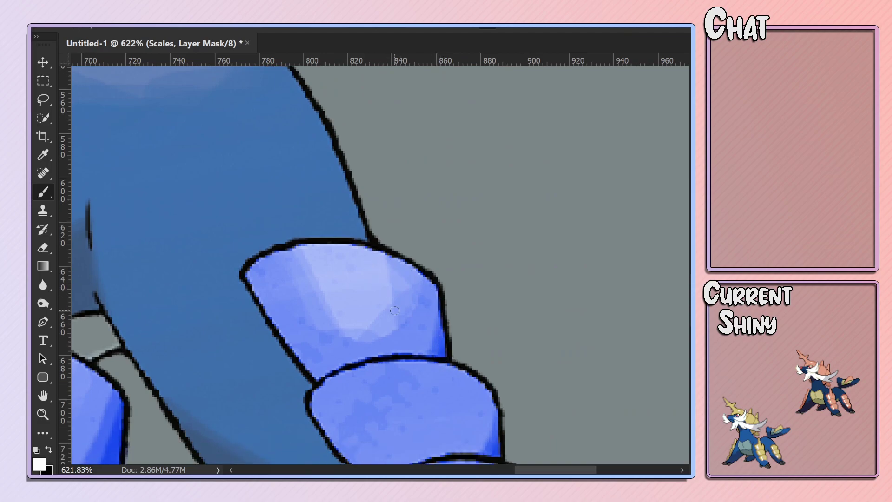
pyautogui.keyDown('alt'); pyautogui.scroll(-2, 376, 305); pyautogui.keyUp('alt')
pyautogui.scroll(-3, 418, 325)
pyautogui.scroll(-2, 436, 341)
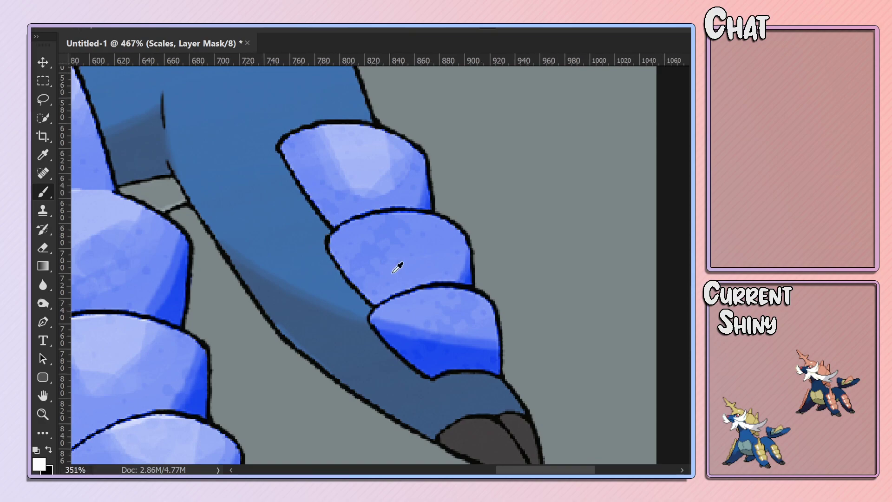
# Trim remaining spill with black, then zoom out to view the whole Samurott.
pyautogui.scroll(-3, 398, 265)
pyautogui.scroll(3, 172, 185)
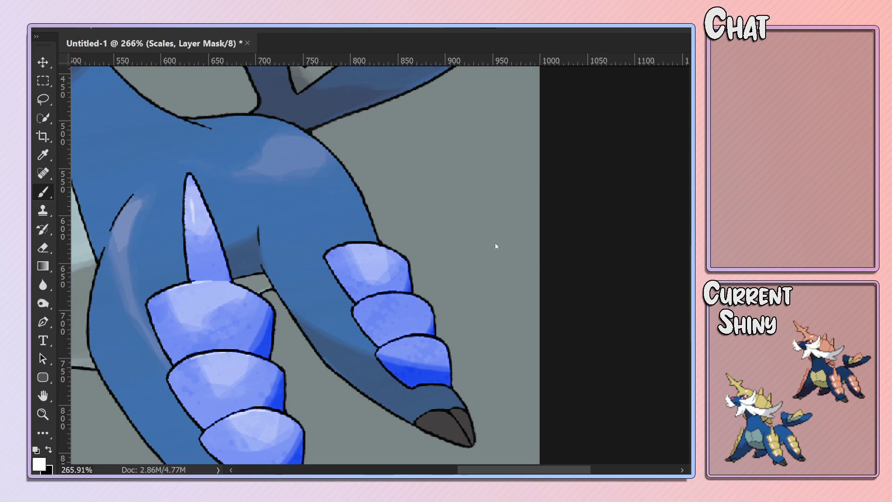
pyautogui.scroll(3, 371, 265)
pyautogui.scroll(3, 404, 247)
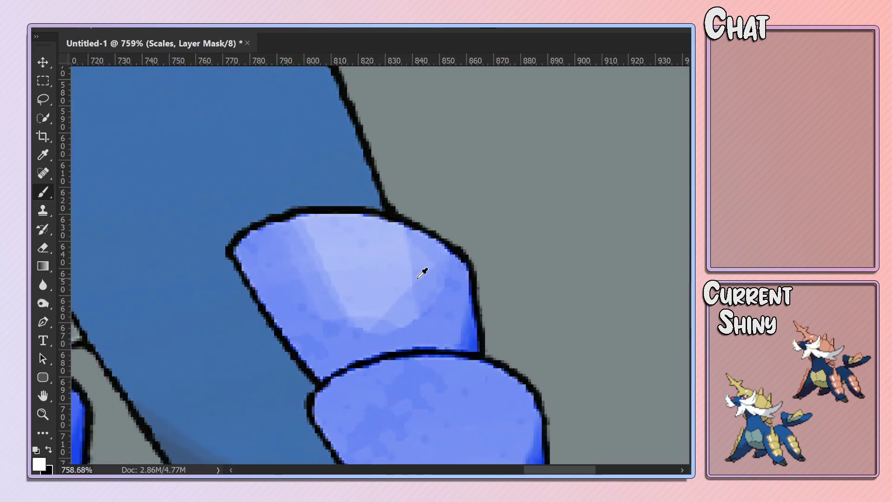
pyautogui.press('x')
pyautogui.scroll(-2, 385, 281)
pyautogui.scroll(-5, 270, 251)
# Zoom in on the spike behind the head and paint the blue tint onto its tip.
pyautogui.scroll(-3, 258, 251)
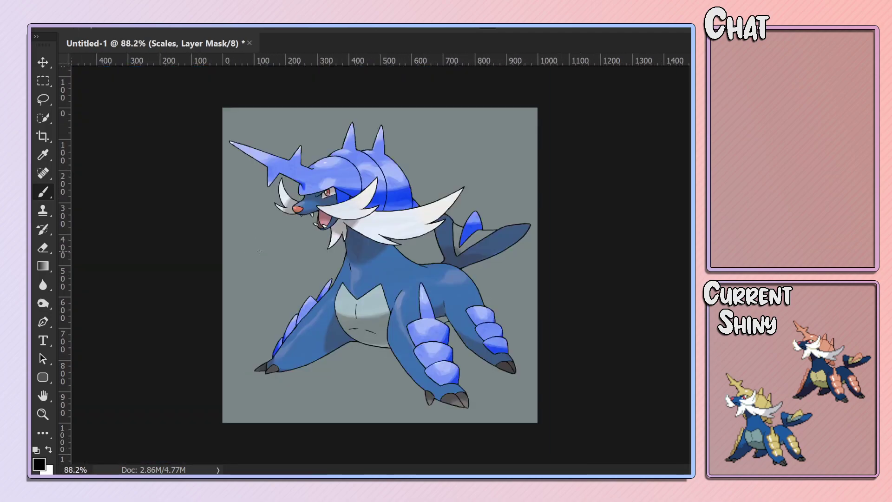
pyautogui.scroll(2, 496, 231)
pyautogui.scroll(2, 469, 232)
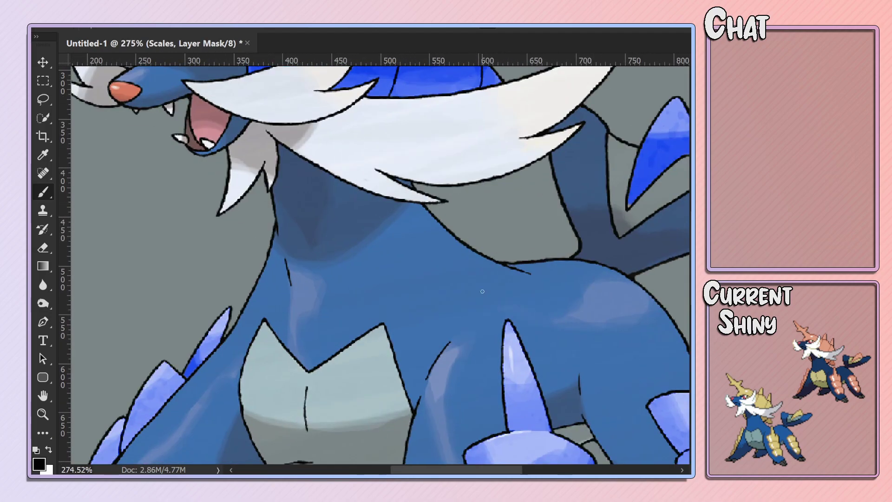
pyautogui.scroll(1, 418, 372)
pyautogui.scroll(2, 446, 288)
pyautogui.scroll(1, 448, 282)
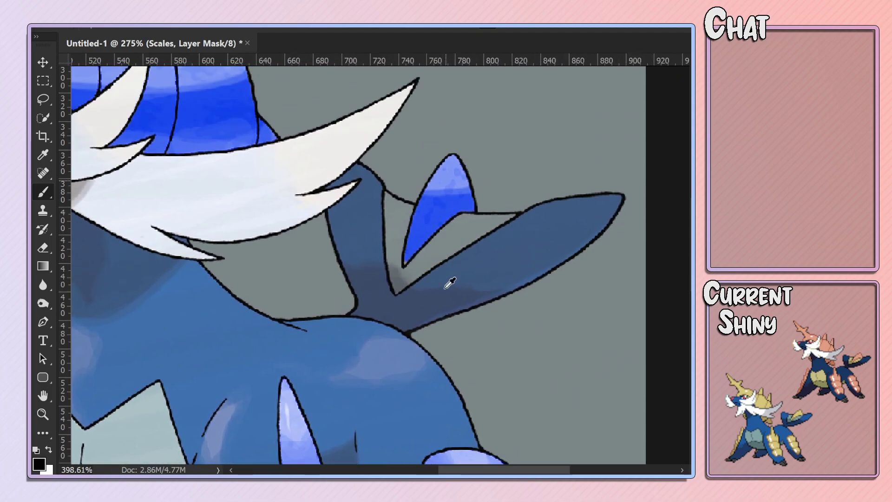
pyautogui.scroll(2, 424, 264)
pyautogui.scroll(3, 424, 265)
pyautogui.press('x')
pyautogui.moveTo(529, 241); pyautogui.dragTo(550, 258)
pyautogui.press('x')
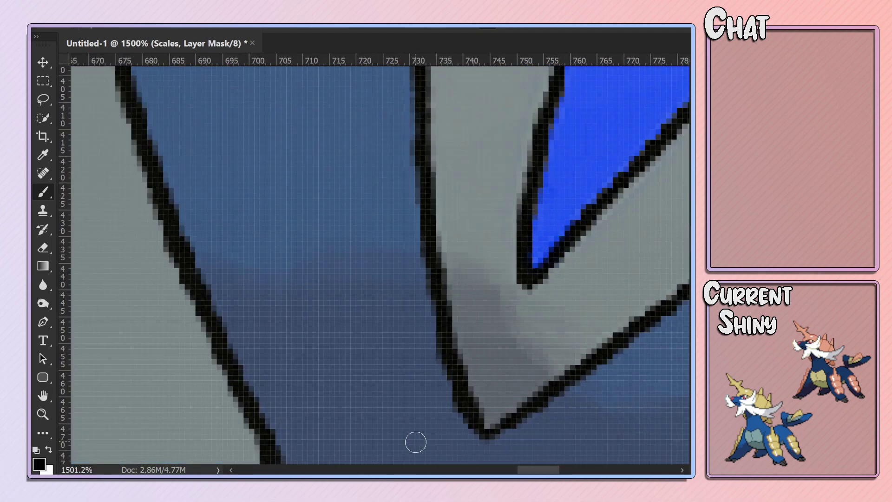
# Dab white onto the spike's tip to finish the tint, then zoom out.
pyautogui.scroll(5, 514, 456)
pyautogui.press('x')
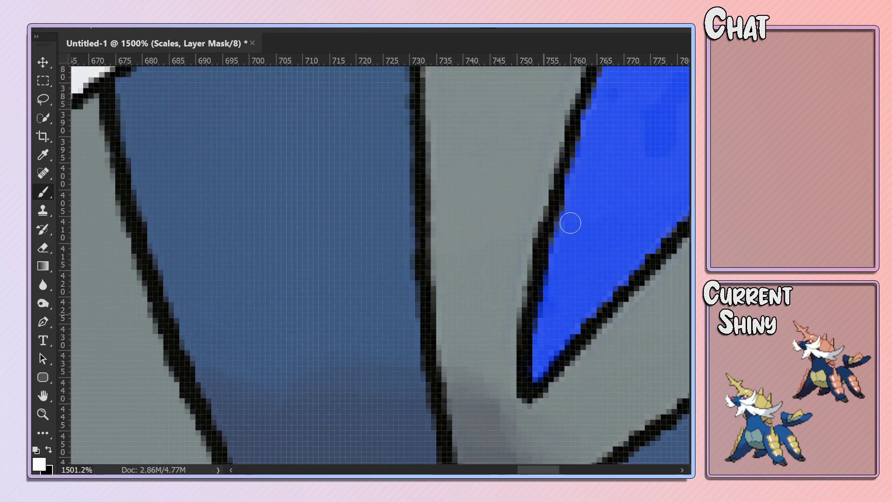
pyautogui.scroll(-4, 609, 218)
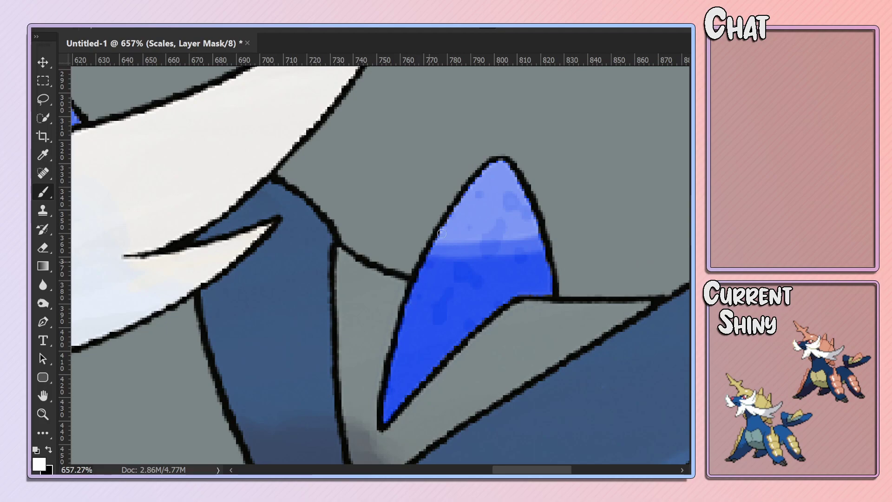
pyautogui.click(506, 165)
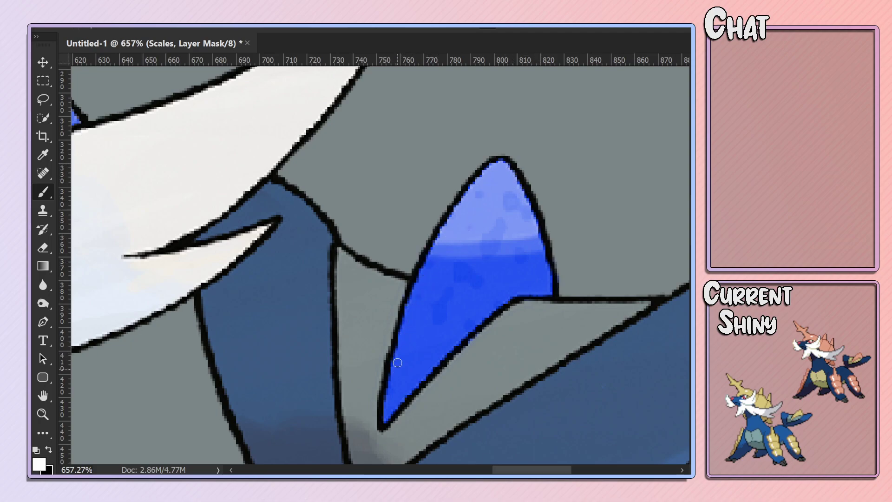
pyautogui.scroll(-2, 398, 399)
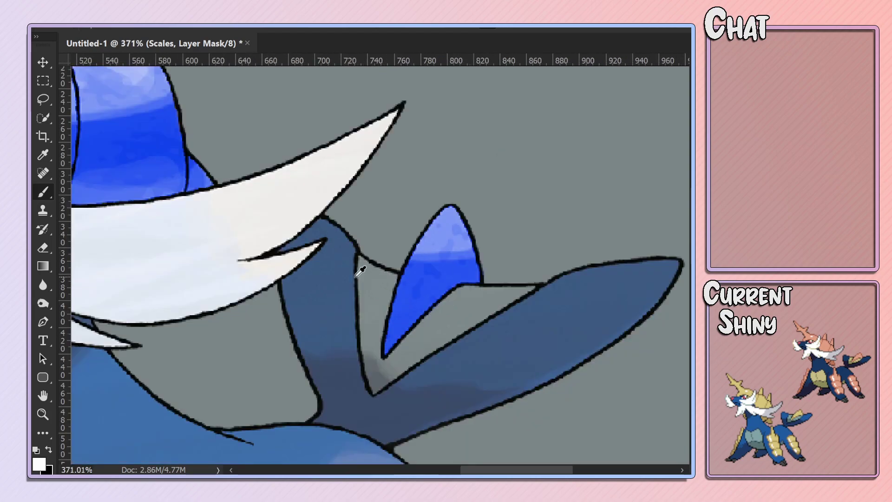
pyautogui.scroll(-4, 360, 265)
pyautogui.scroll(-1, 267, 254)
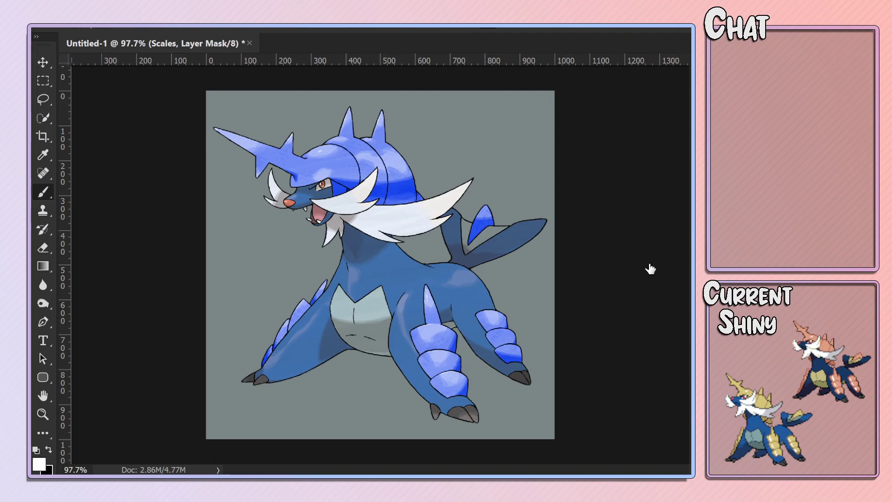
# Leave the mask and make the original 503Samurott layer active with the Brush ready.
pyautogui.press('h')
pyautogui.hotkey('ctrl', '2')
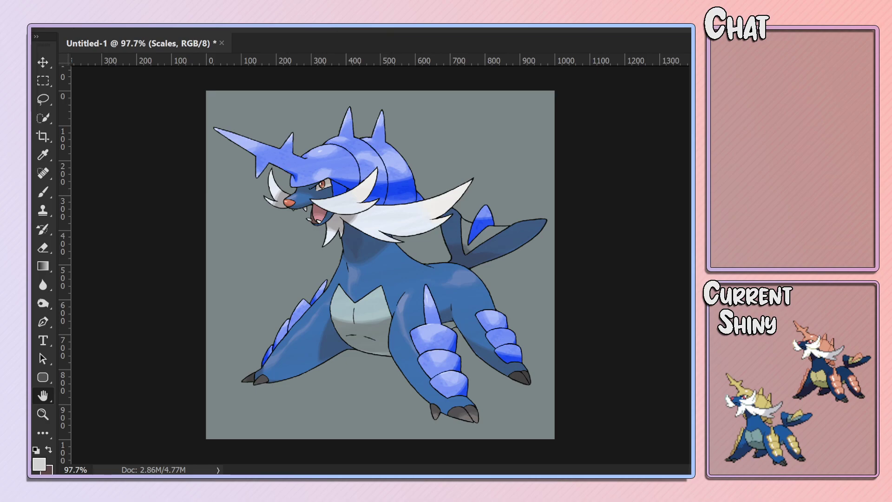
pyautogui.press('b')
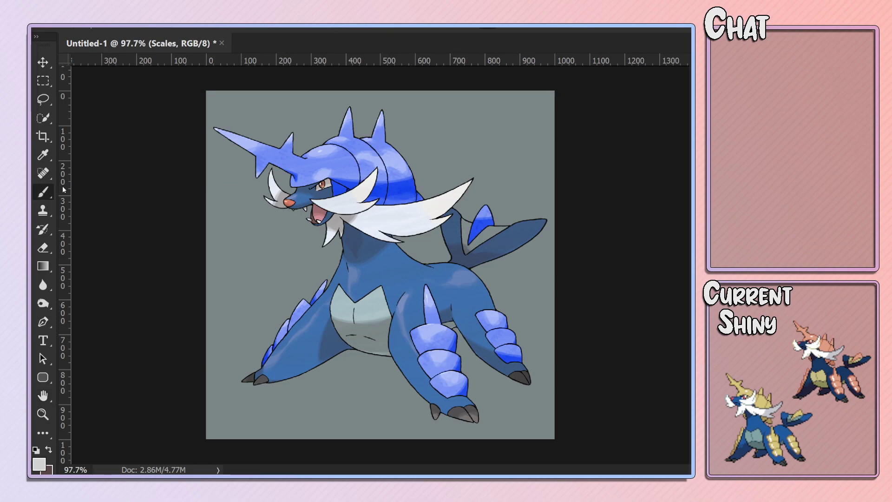
pyautogui.hotkey('alt', '[')
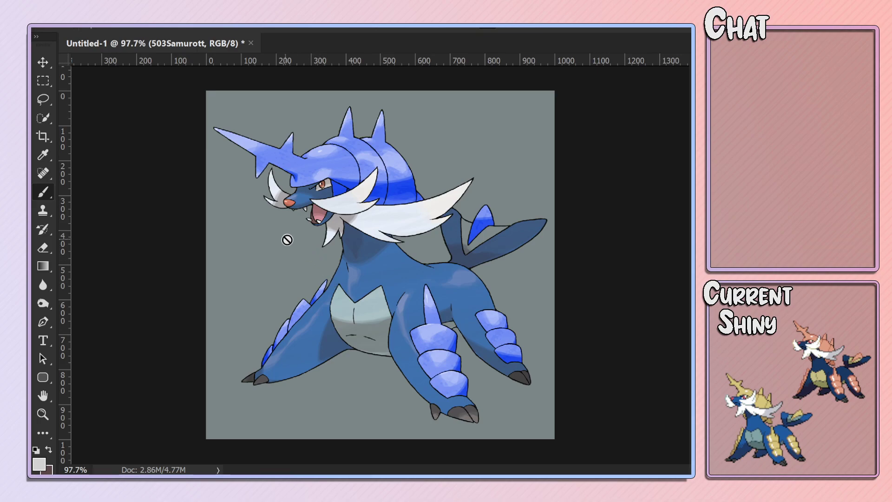
# Quick-select the white mustache and colorize it at Hue 283, Saturation 66, Lightness -41.
pyautogui.click(45, 122)
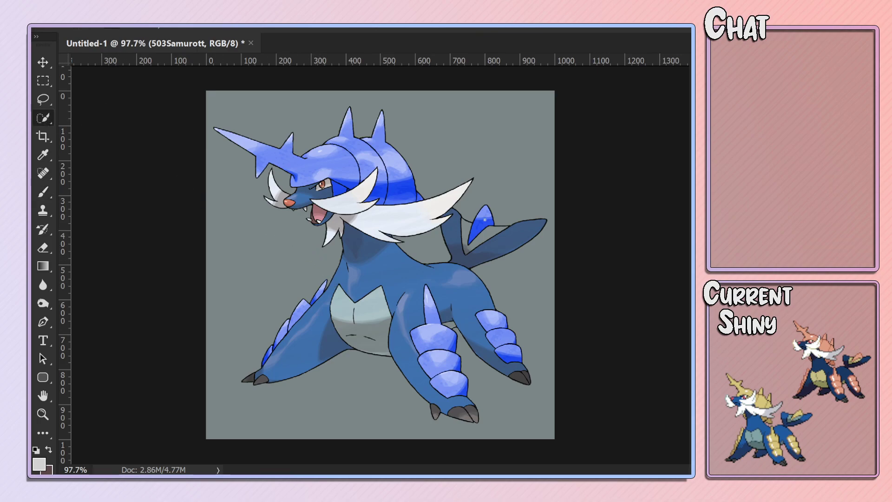
pyautogui.click(334, 197)
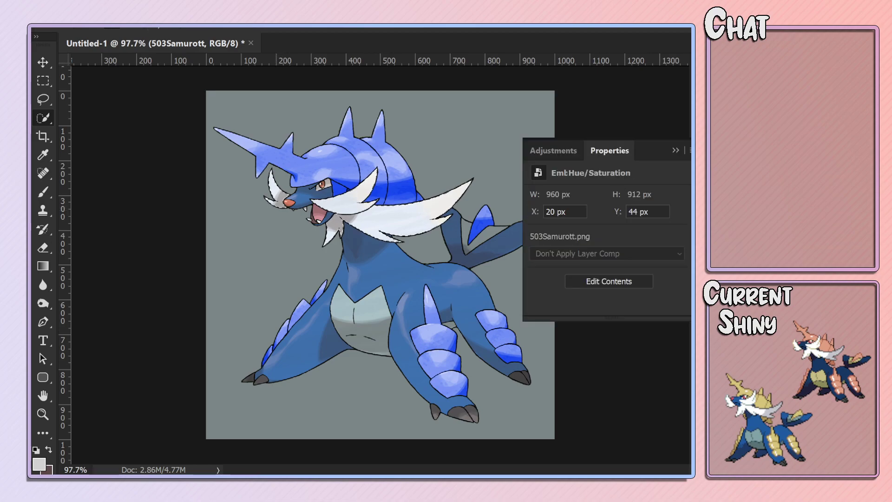
pyautogui.moveTo(606, 205); pyautogui.dragTo(538, 205)
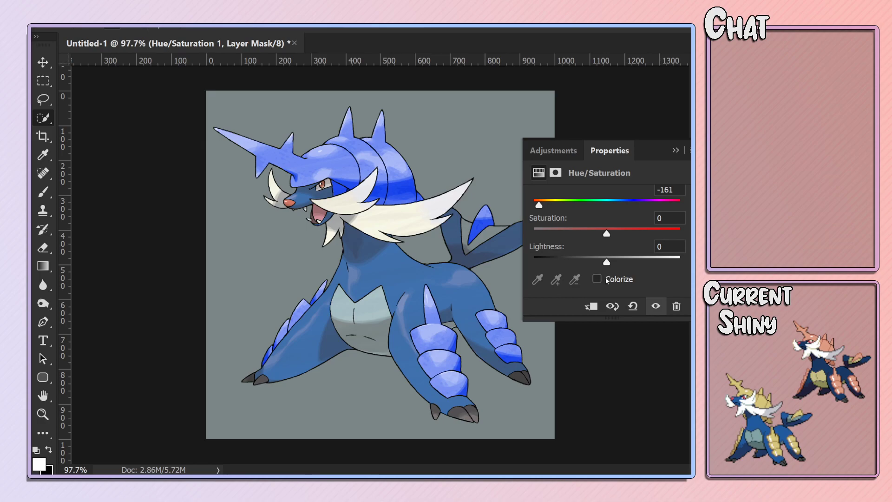
pyautogui.click(603, 279)
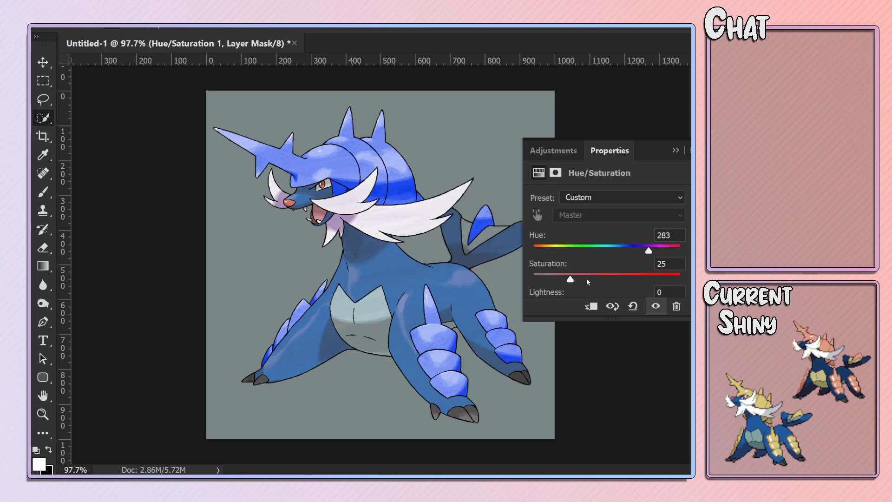
pyautogui.moveTo(570, 279)
pyautogui.mouseDown()
pyautogui.moveTo(630, 279)
pyautogui.moveTo(576, 261)
pyautogui.mouseUp()
pyautogui.scroll(-2, 592, 277)
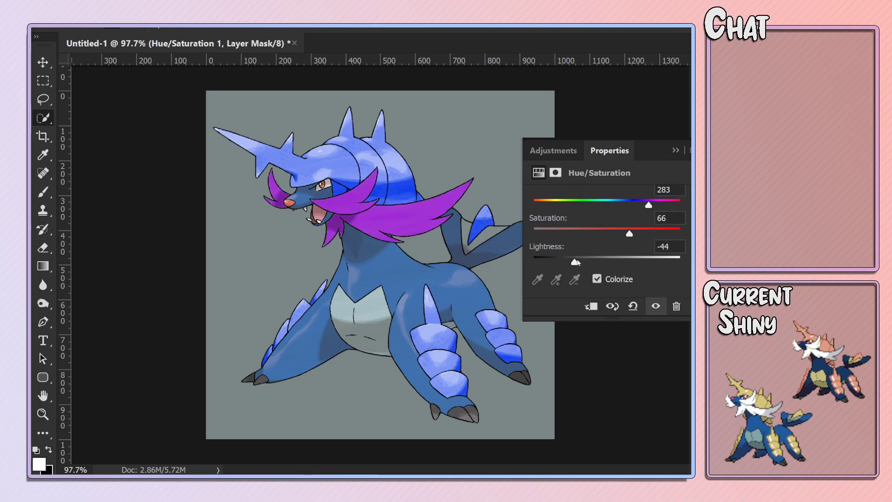
pyautogui.scroll(3, 343, 202)
pyautogui.scroll(3, 343, 202)
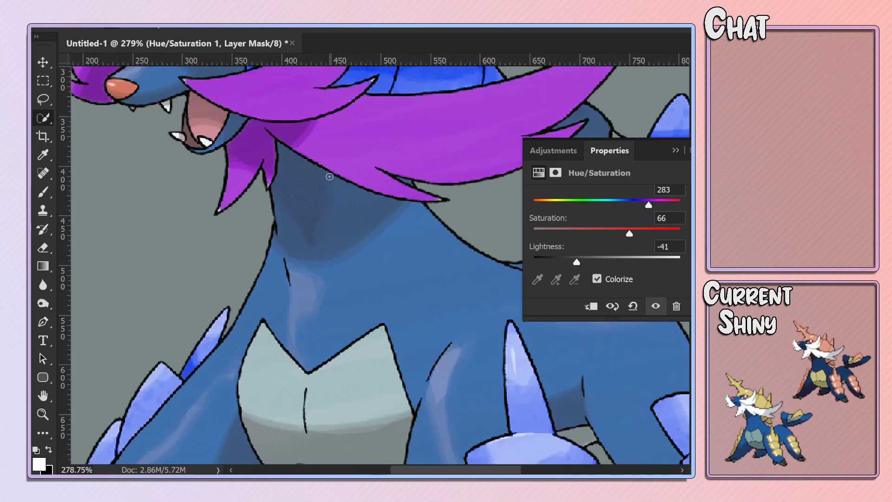
pyautogui.scroll(3, 289, 75)
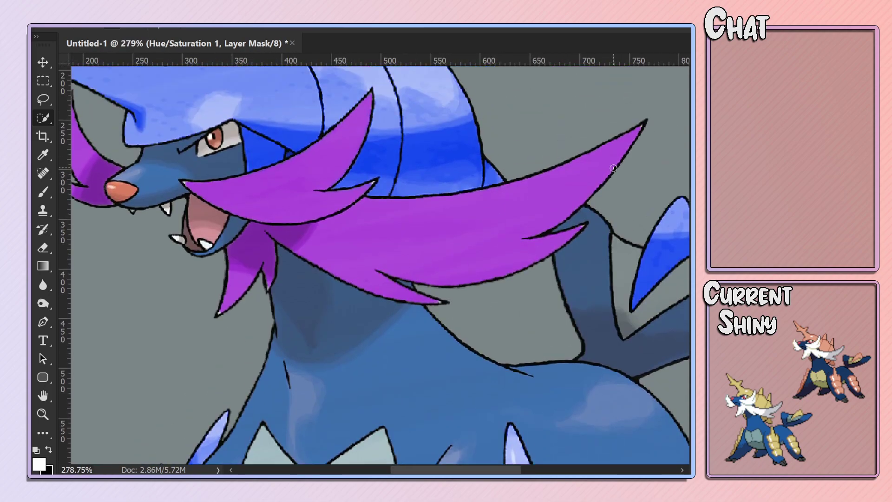
pyautogui.hotkey('ctrl', '2')
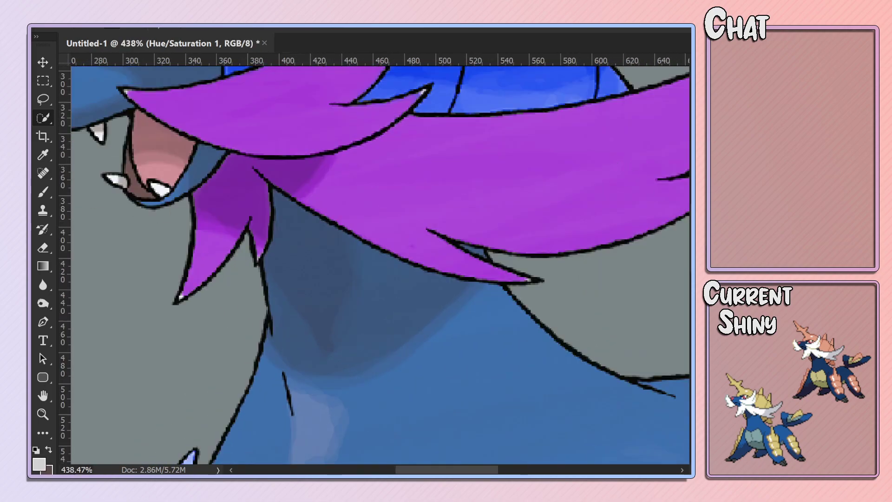
# Name the purple mustache layer Stache and target its mask with the Brush tool.
pyautogui.hotkey('alt', '[')
pyautogui.scroll(1, 434, 145)
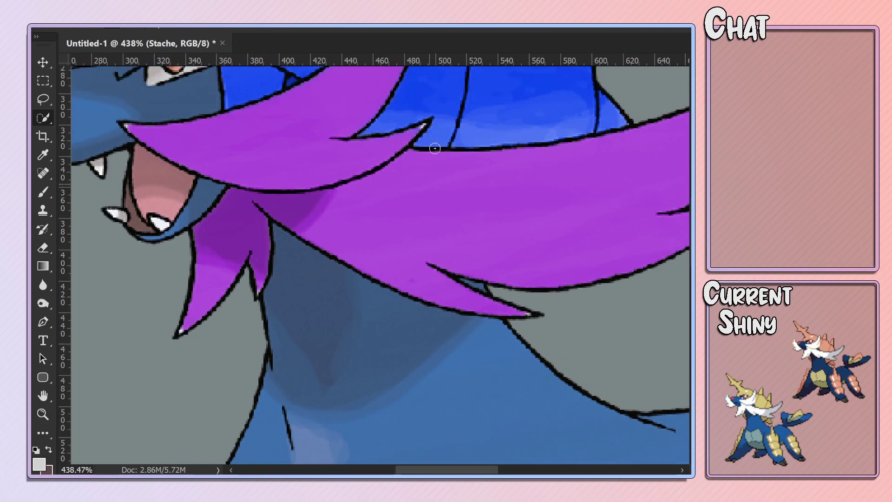
pyautogui.scroll(3, 393, 151)
pyautogui.scroll(2, 401, 170)
pyautogui.hotkey('ctrl', '\\')
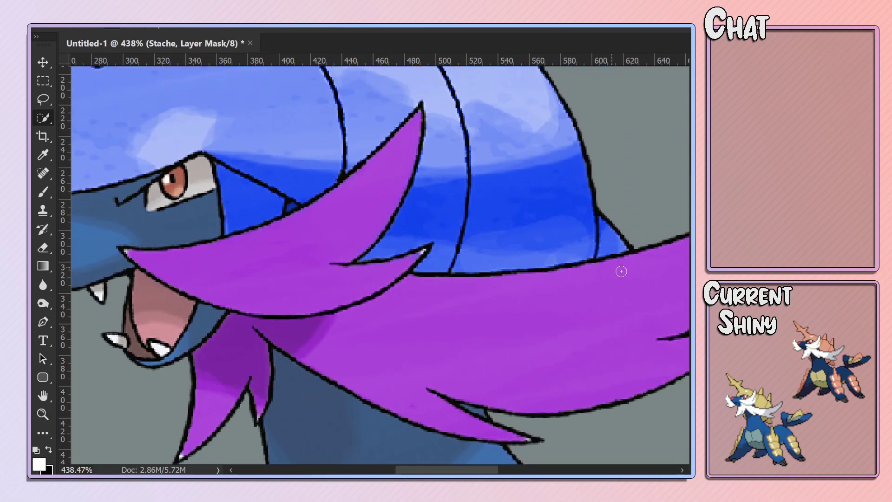
pyautogui.press('b')
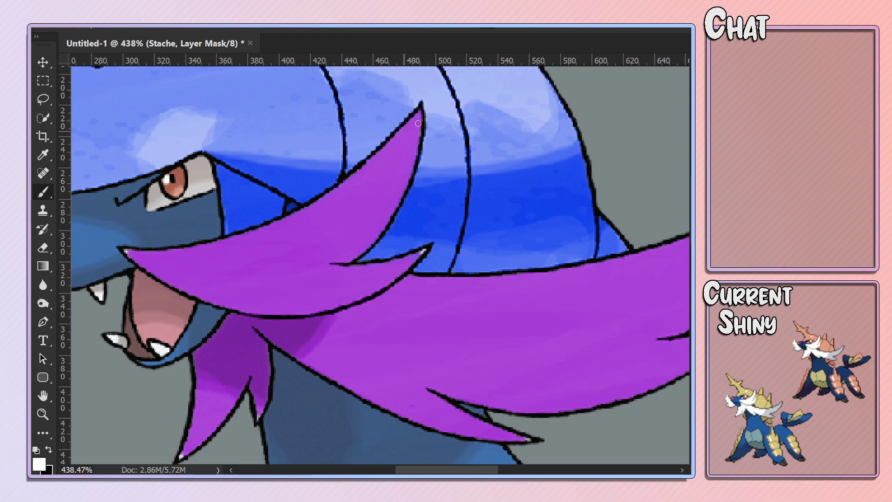
# Review the Stache mask in the refinement workspace, then touch up the mustache tip under the chin.
pyautogui.press('x')
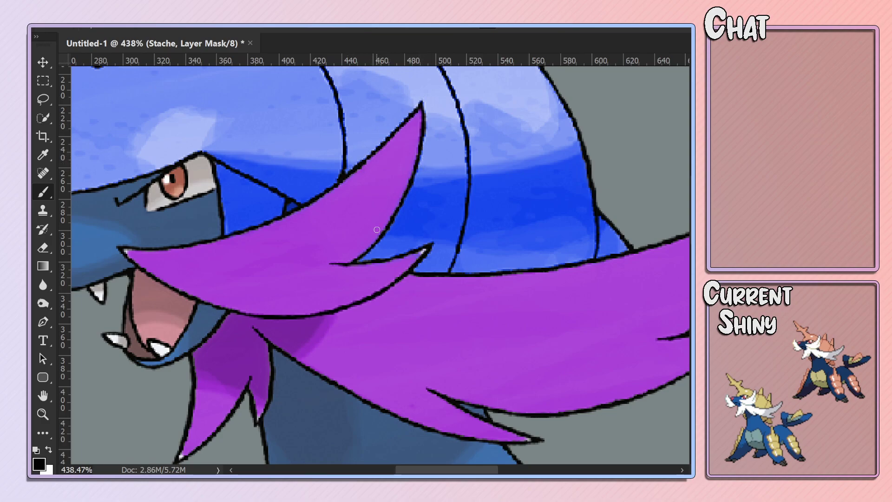
pyautogui.press('x')
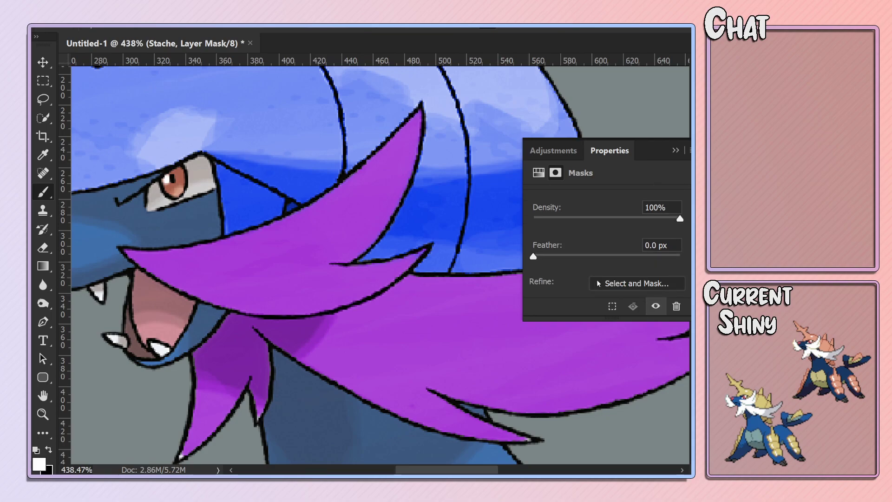
pyautogui.click(633, 283)
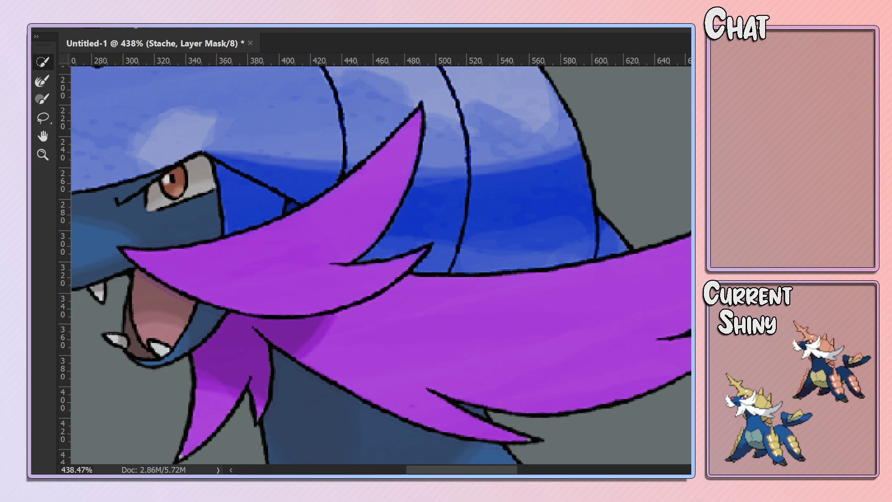
pyautogui.press('Return')
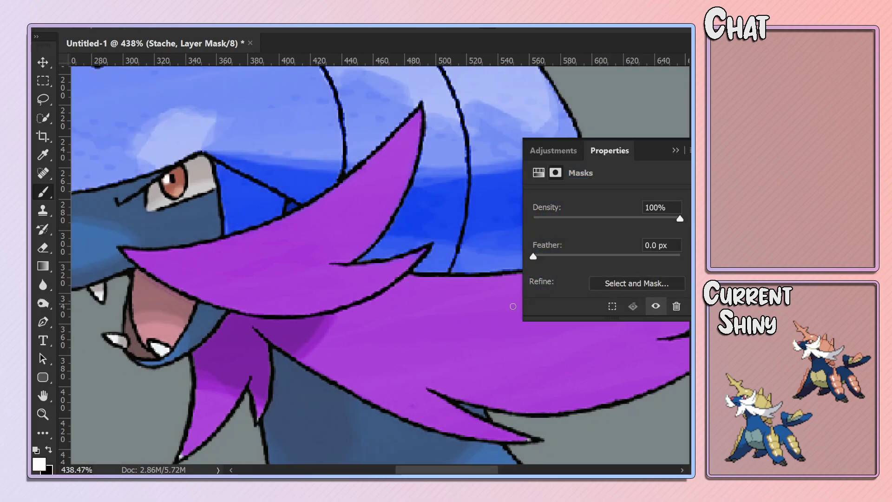
pyautogui.click(675, 151)
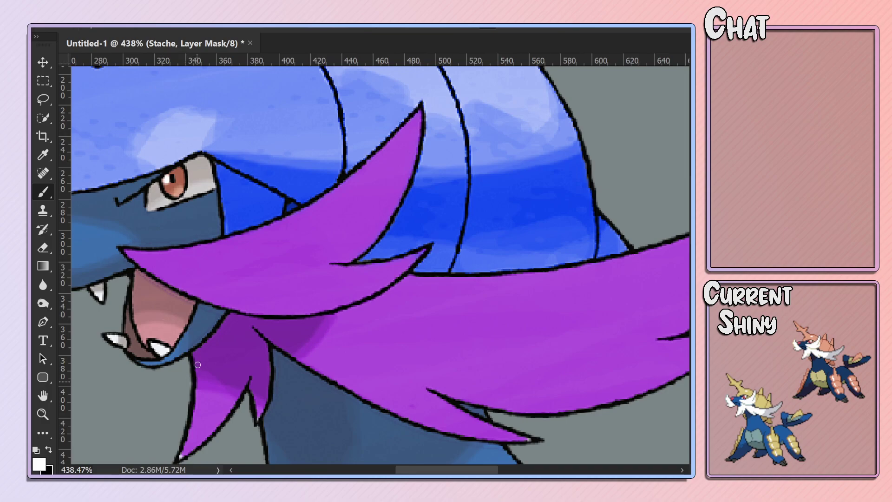
pyautogui.moveTo(182, 453); pyautogui.dragTo(199, 442)
pyautogui.moveTo(449, 471); pyautogui.dragTo(388, 471)
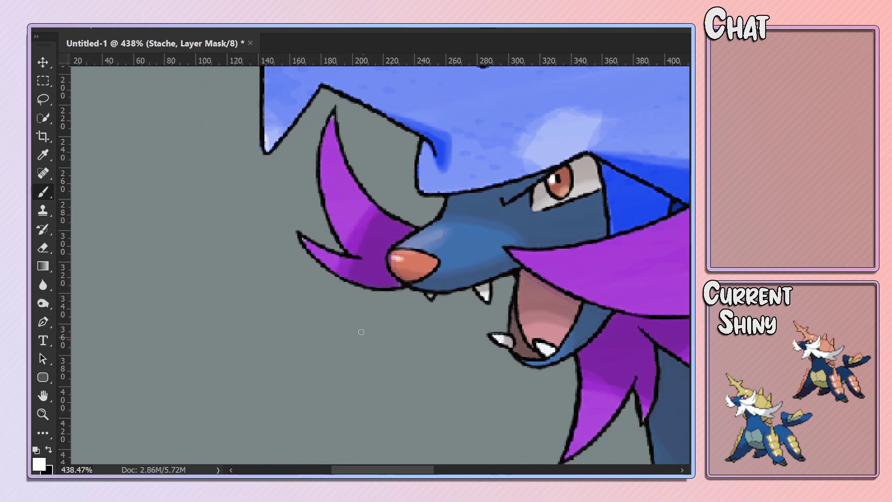
# Paint black on the Stache mask to remove the purple fringe along the strand's left edge.
pyautogui.moveTo(297, 115); pyautogui.dragTo(344, 157)
pyautogui.press('x')
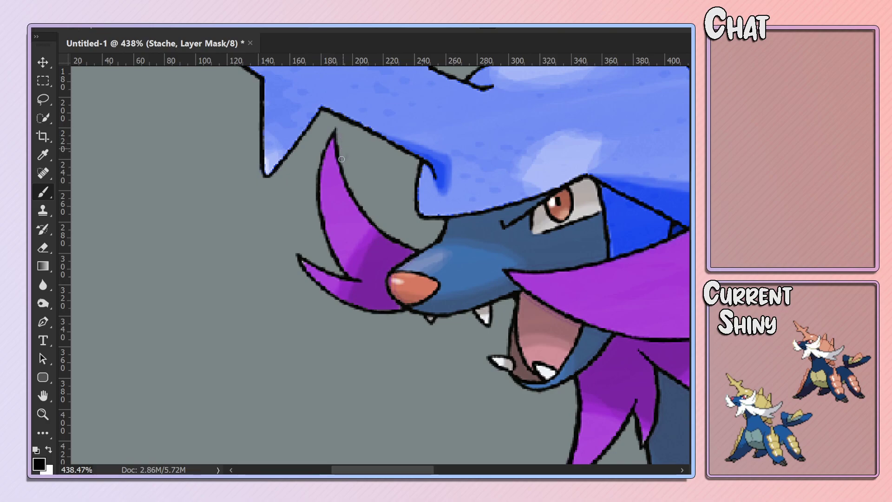
pyautogui.press('x')
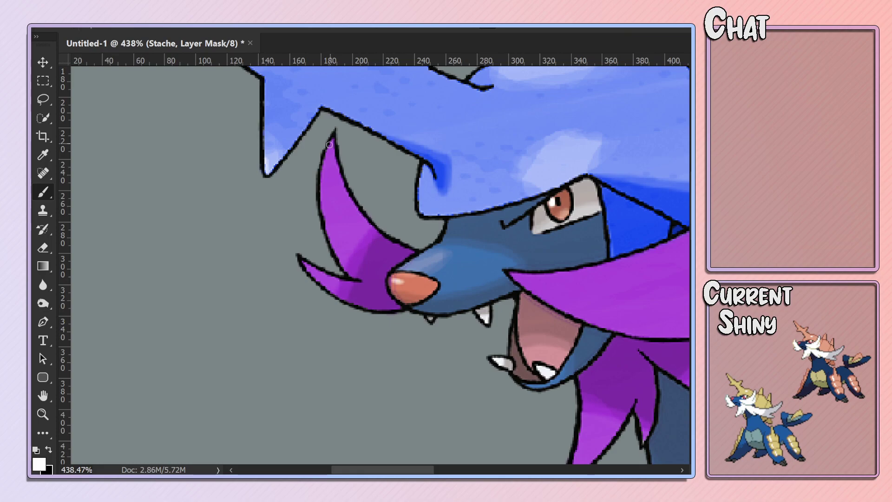
pyautogui.press('x')
pyautogui.scroll(2, 328, 251)
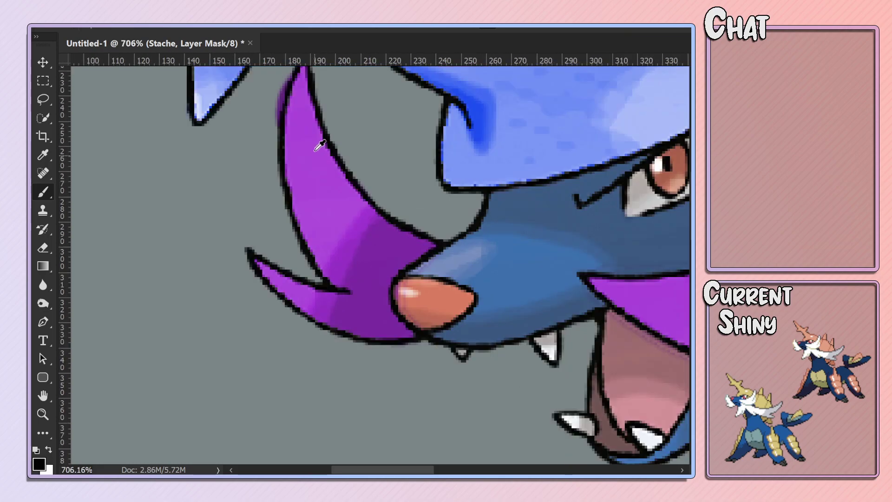
pyautogui.scroll(2, 328, 251)
pyautogui.scroll(3, 229, 109)
pyautogui.moveTo(229, 108)
pyautogui.mouseDown()
pyautogui.moveTo(206, 173)
pyautogui.moveTo(199, 231)
pyautogui.mouseUp()
pyautogui.scroll(-3, 269, 277)
pyautogui.scroll(-1, 274, 300)
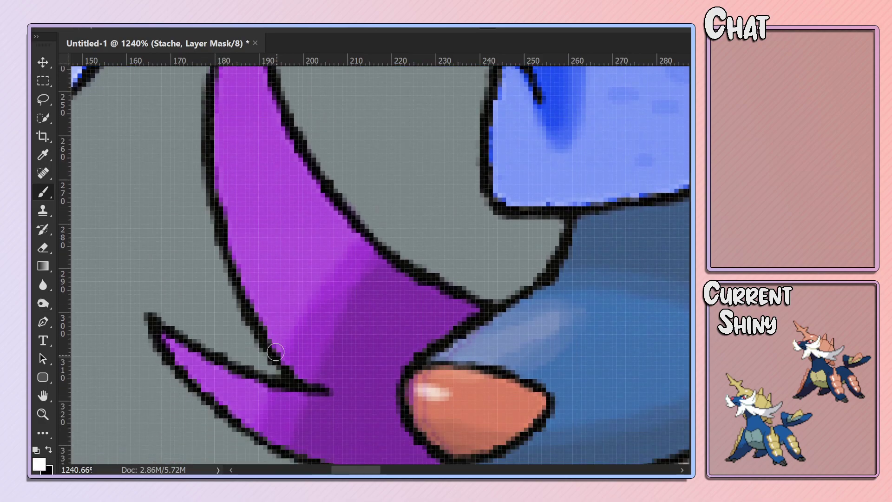
# Keep touching up the Stache mask in black and white so purple stays within the strand outlines.
pyautogui.press('x')
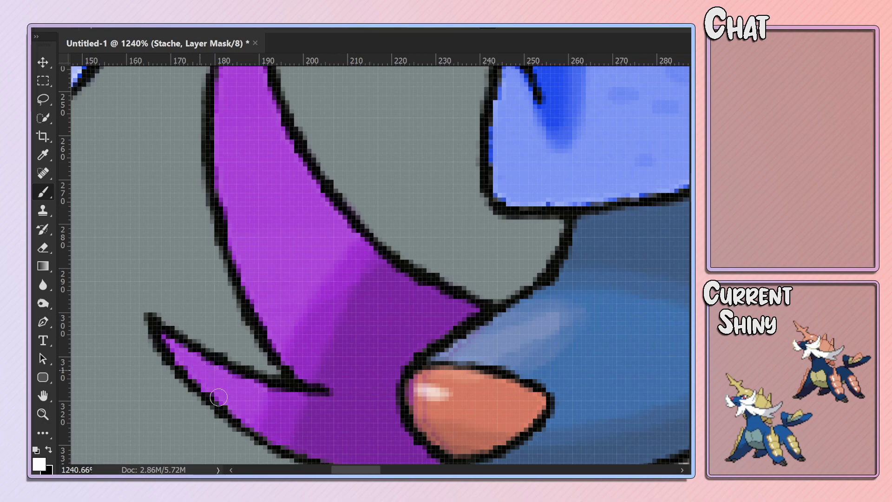
pyautogui.scroll(-3, 232, 362)
pyautogui.scroll(-3, 372, 348)
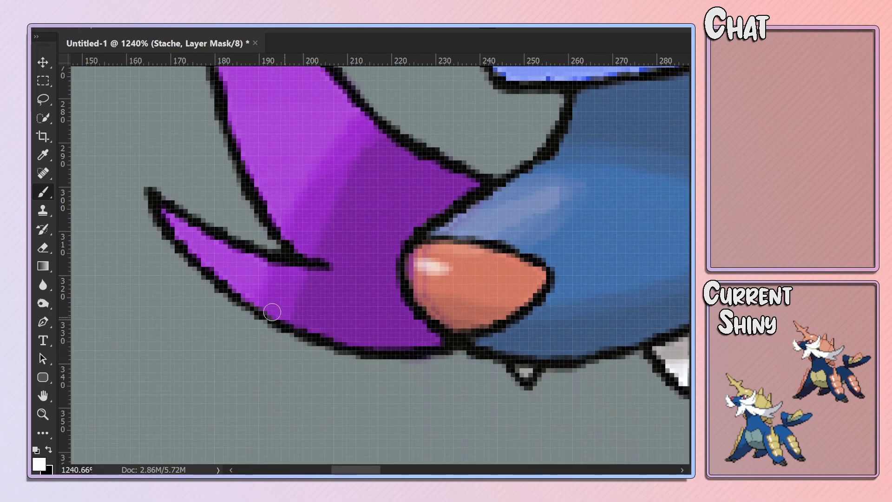
pyautogui.scroll(-5, 372, 325)
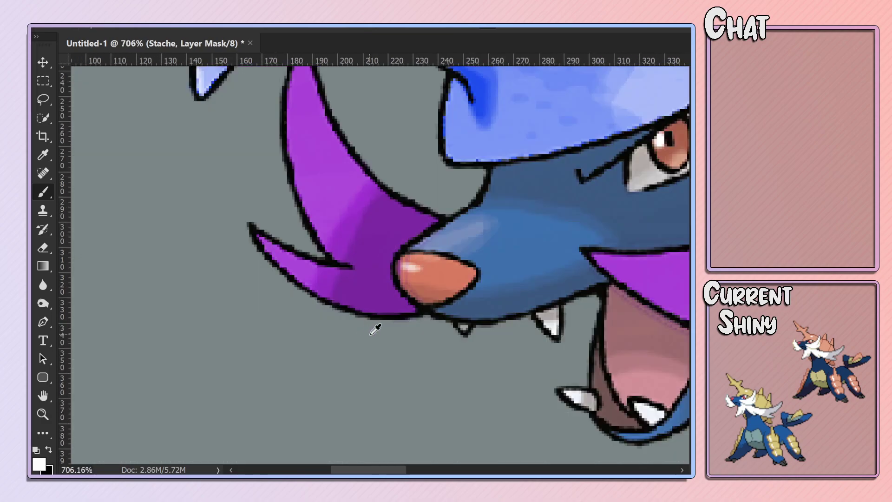
pyautogui.press('x')
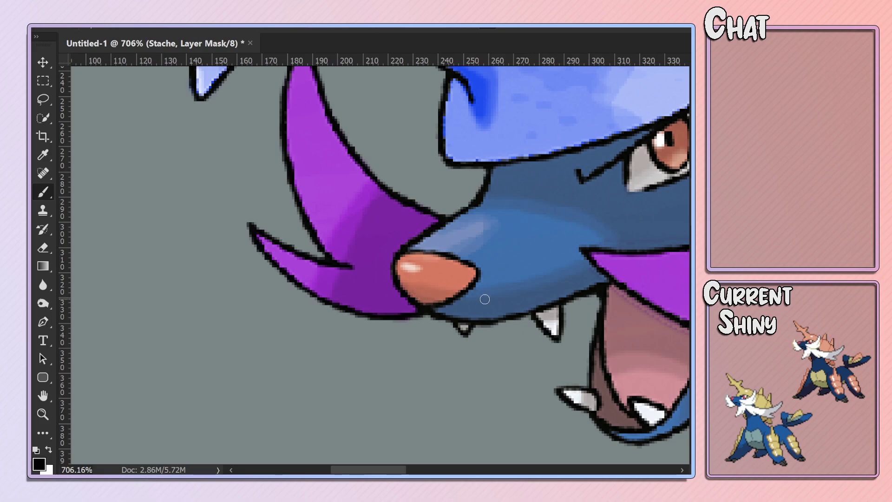
pyautogui.press('x')
pyautogui.moveTo(400, 470); pyautogui.dragTo(452, 470)
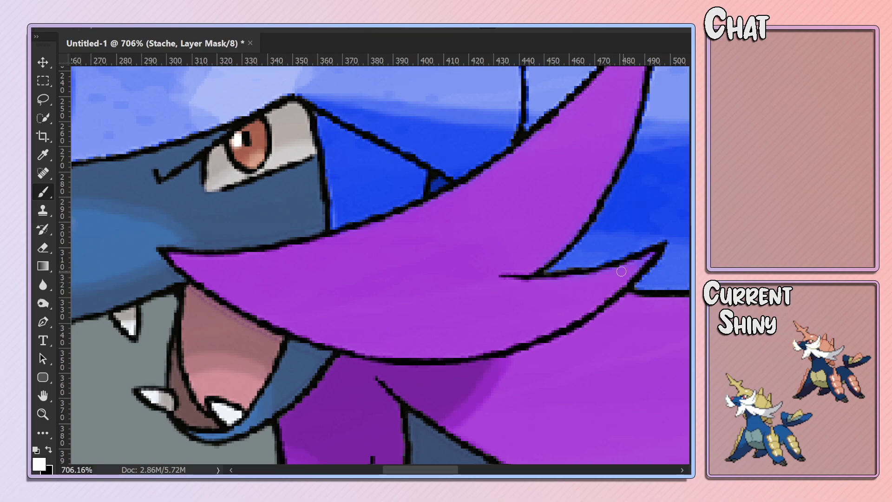
pyautogui.scroll(-3, 546, 295)
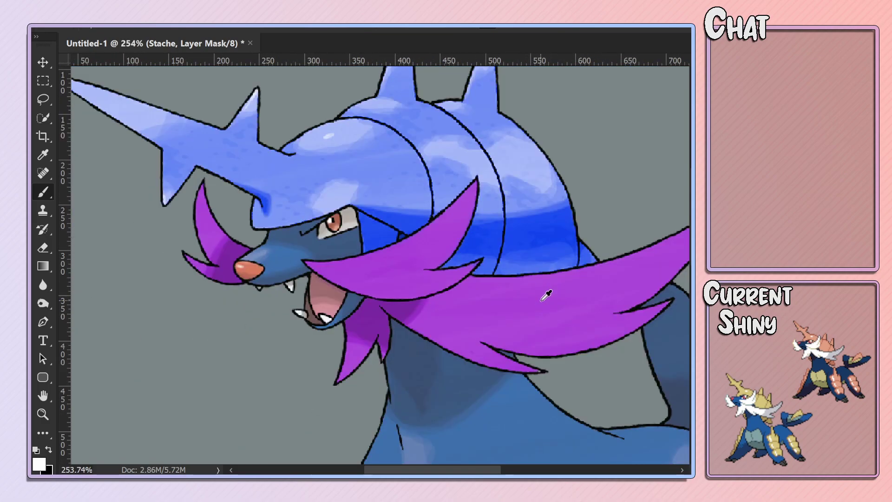
pyautogui.scroll(-3, 534, 374)
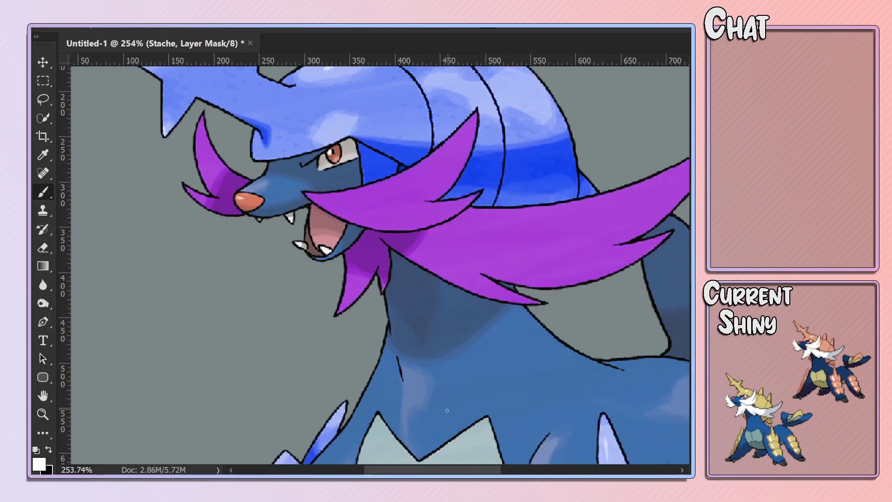
pyautogui.scroll(3, 373, 281)
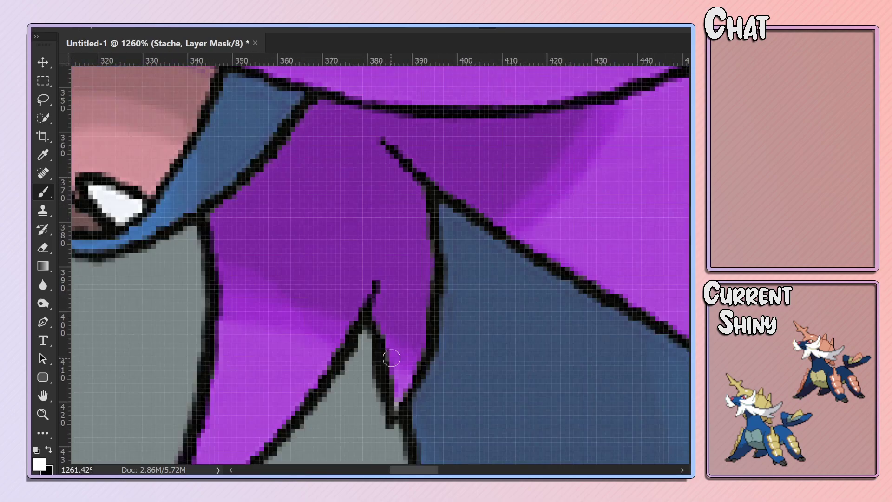
pyautogui.scroll(2, 390, 353)
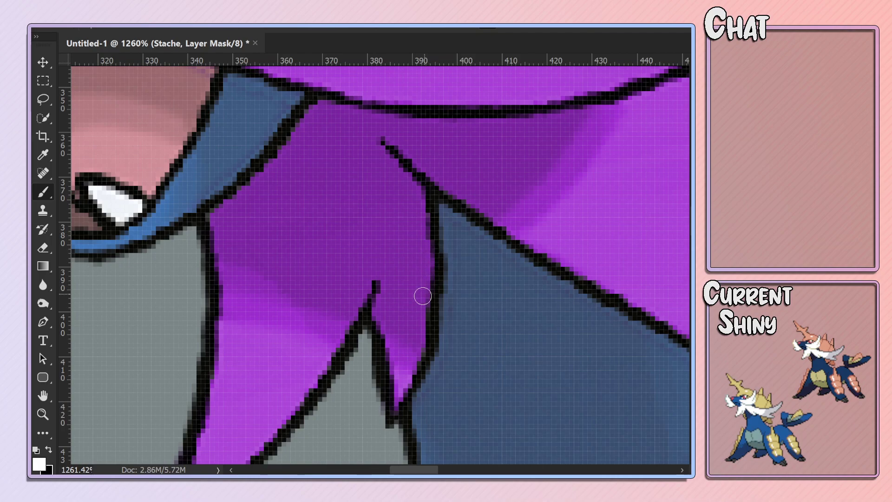
pyautogui.scroll(2, 402, 203)
pyautogui.scroll(1, 401, 203)
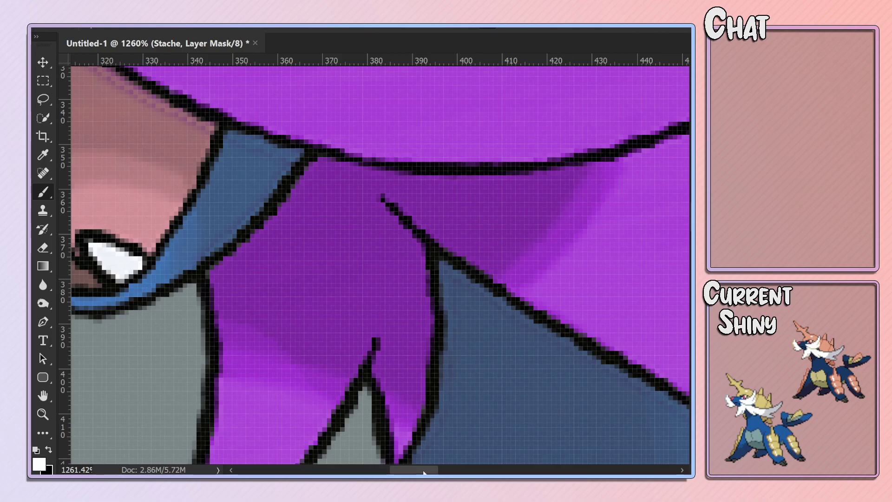
# Zoom in on the missed tip of the lower mustache strand on the Stache mask.
pyautogui.moveTo(424, 470); pyautogui.dragTo(540, 470)
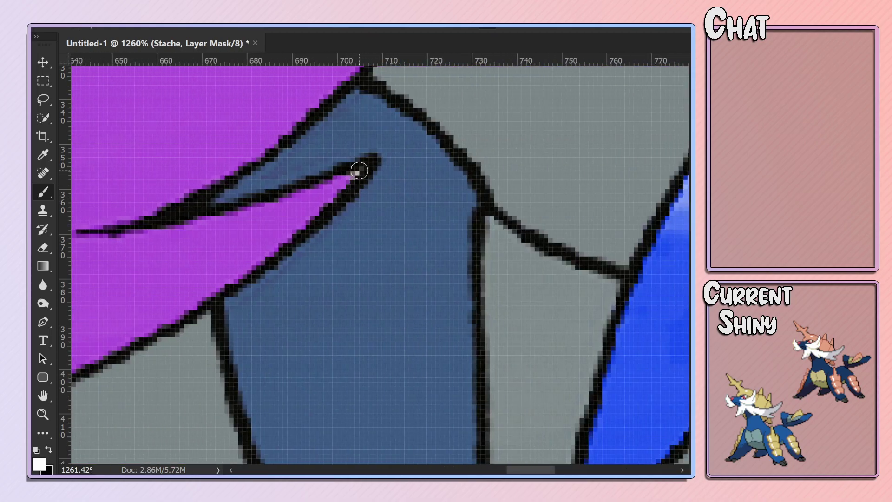
pyautogui.scroll(2, 325, 153)
pyautogui.scroll(2, 432, 144)
pyautogui.scroll(1, 429, 214)
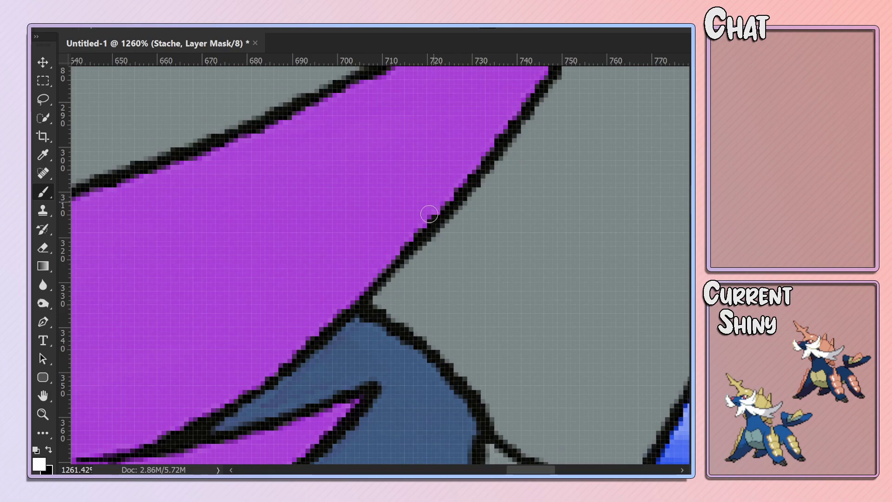
pyautogui.scroll(2, 436, 202)
pyautogui.scroll(2, 543, 163)
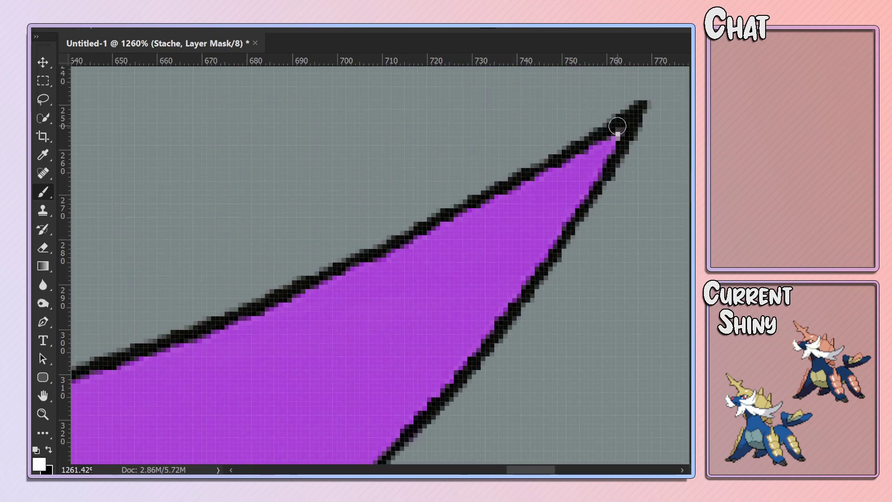
pyautogui.click(617, 126)
pyautogui.moveTo(511, 470); pyautogui.dragTo(424, 469)
pyautogui.scroll(3, 395, 279)
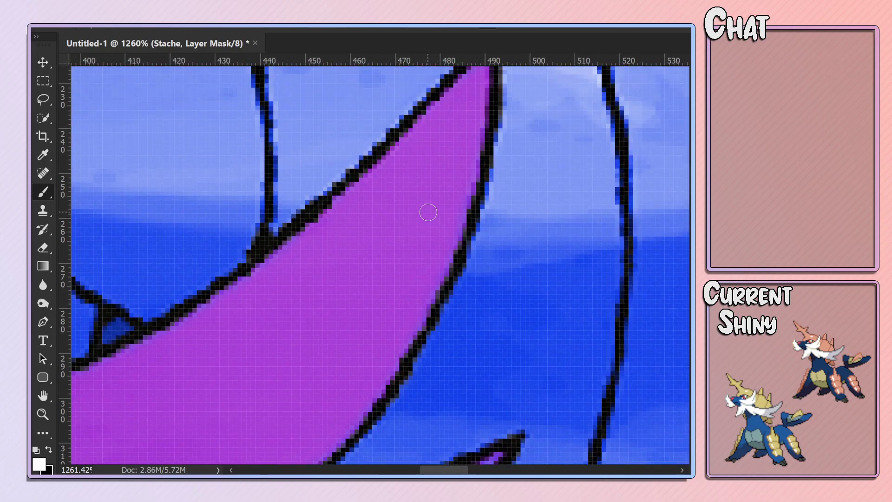
pyautogui.scroll(2, 426, 211)
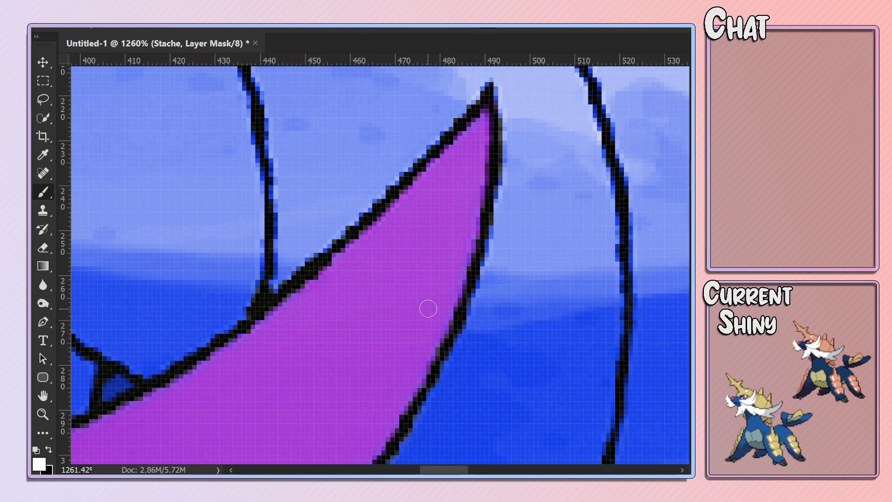
pyautogui.scroll(-5, 458, 275)
pyautogui.scroll(-1, 457, 275)
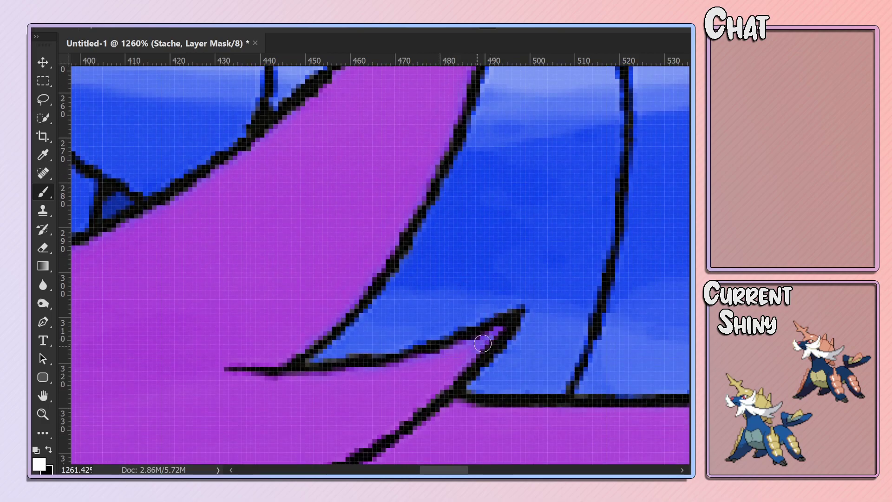
# Target the Scales layer mask with black paint and inspect the surrounding area.
pyautogui.hotkey('alt', '[')
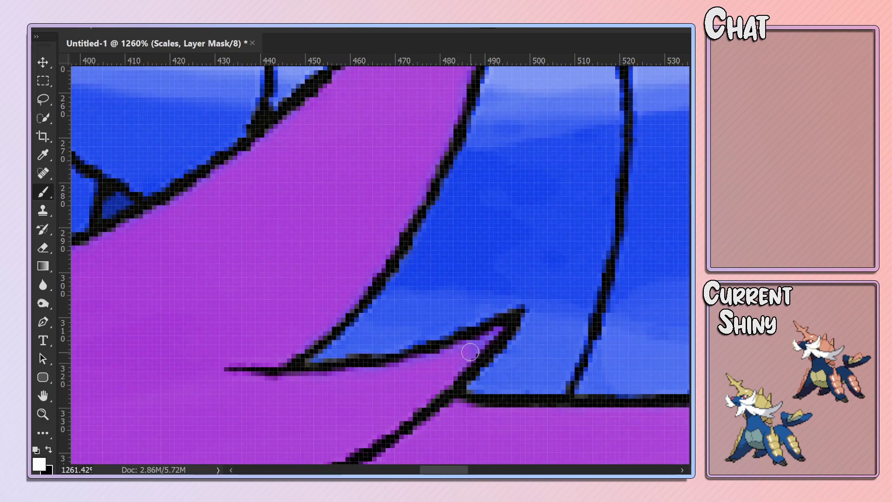
pyautogui.press('x')
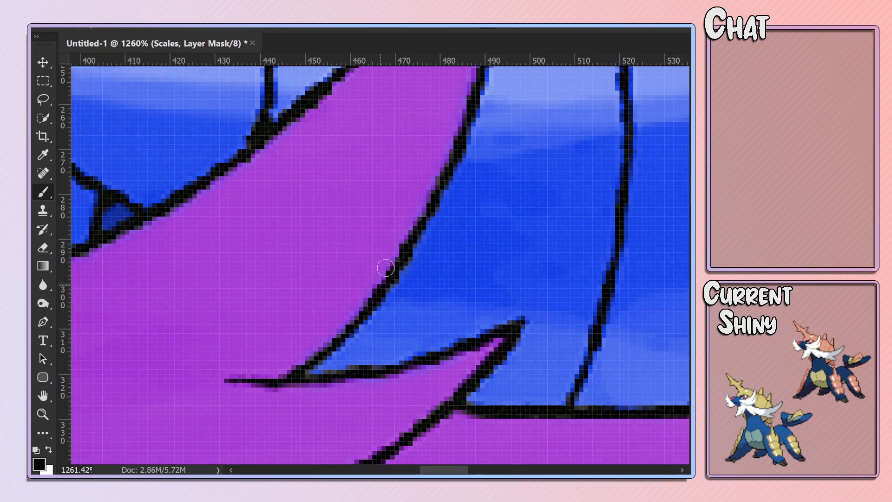
pyautogui.scroll(4, 388, 261)
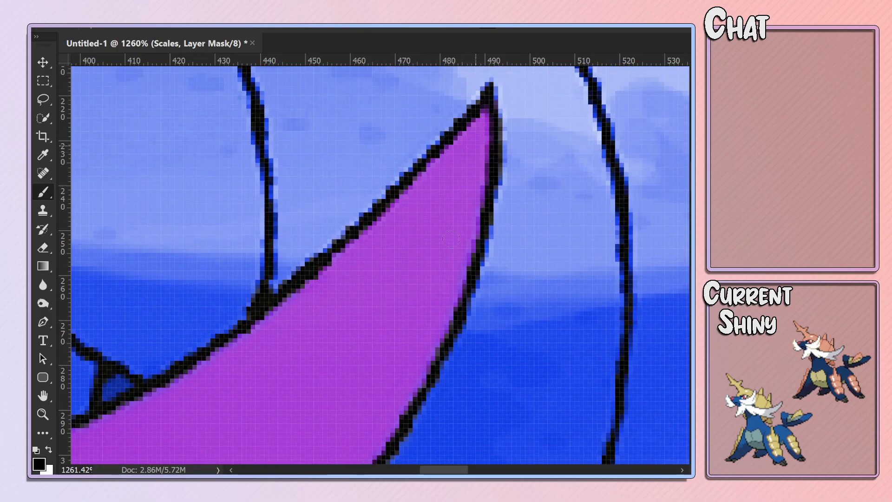
pyautogui.scroll(-1, 429, 342)
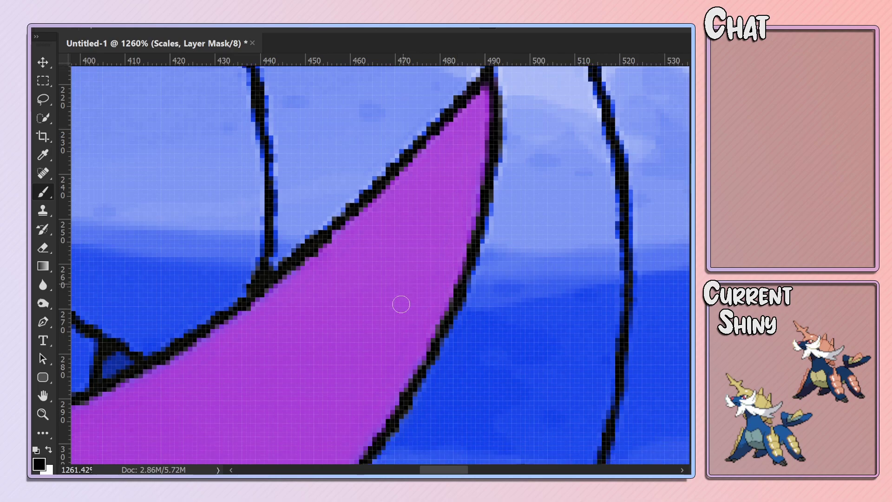
pyautogui.scroll(-2, 398, 305)
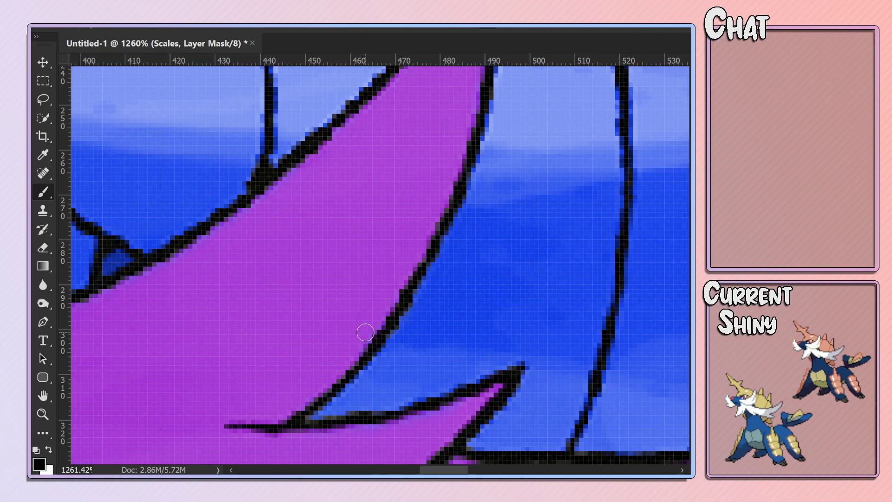
pyautogui.scroll(-1, 358, 332)
pyautogui.scroll(-2, 326, 327)
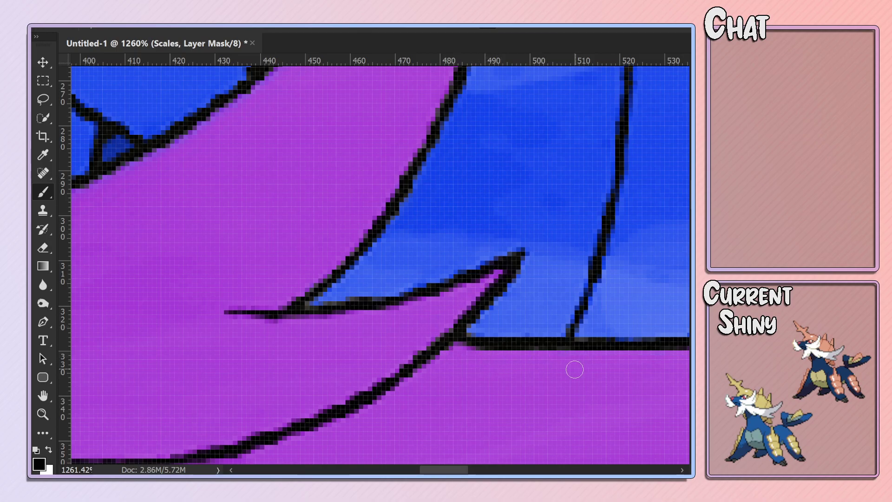
pyautogui.hscroll(5, 575, 370)
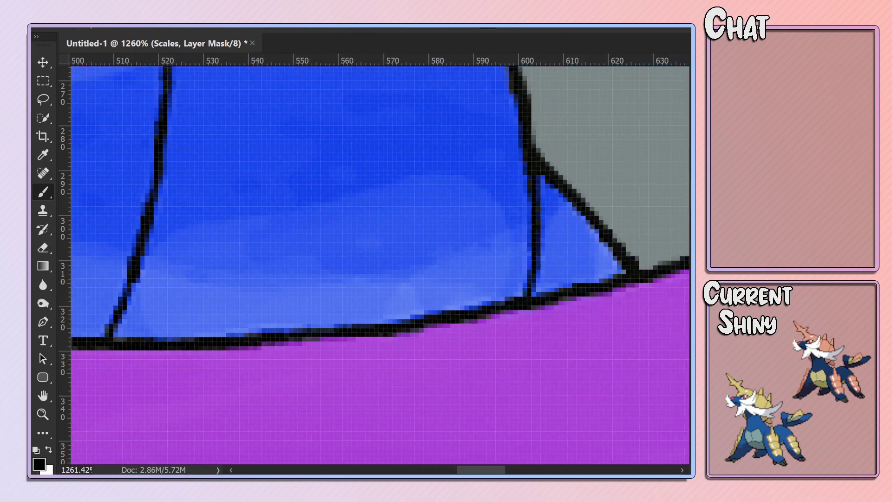
pyautogui.scroll(-2, 509, 348)
pyautogui.scroll(-2, 541, 328)
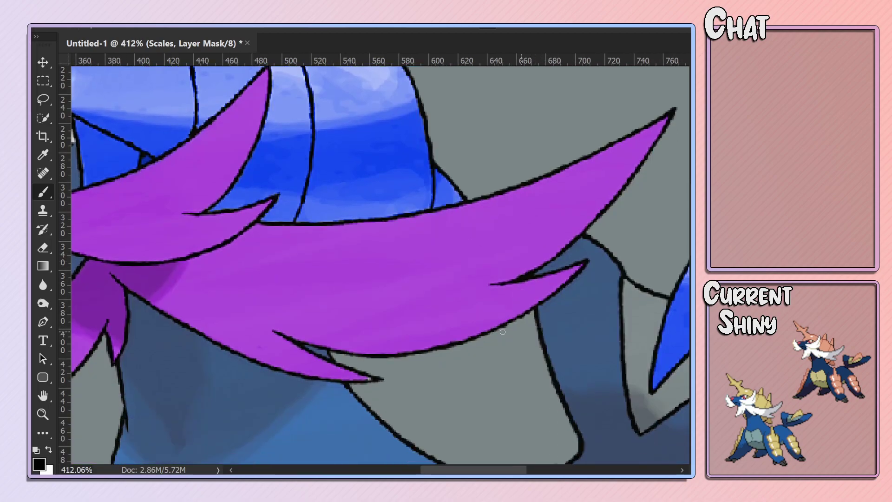
pyautogui.scroll(2, 325, 384)
pyautogui.scroll(-2, 316, 362)
pyautogui.scroll(-1, 299, 336)
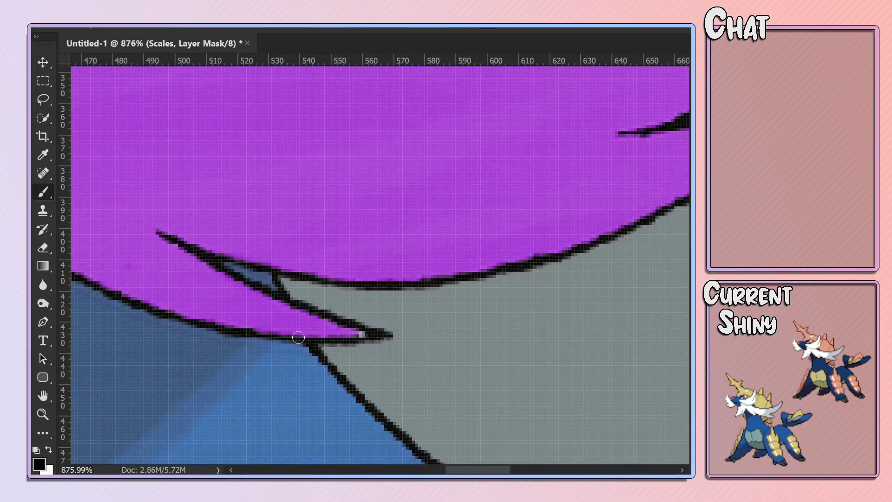
pyautogui.scroll(1, 298, 337)
# Paint white on the Stache mask to extend purple over the lower strand's tip.
pyautogui.hotkey('alt', '[')
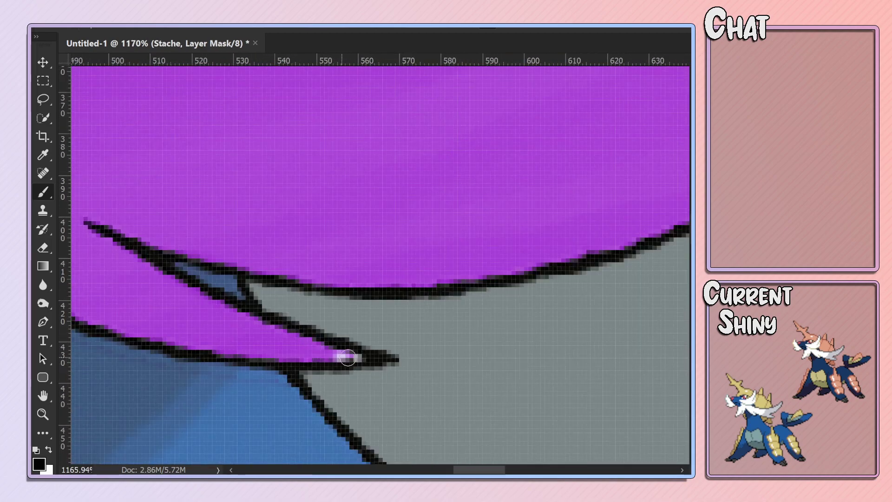
pyautogui.press('x')
pyautogui.moveTo(353, 357); pyautogui.dragTo(332, 358)
pyautogui.scroll(-4, 350, 312)
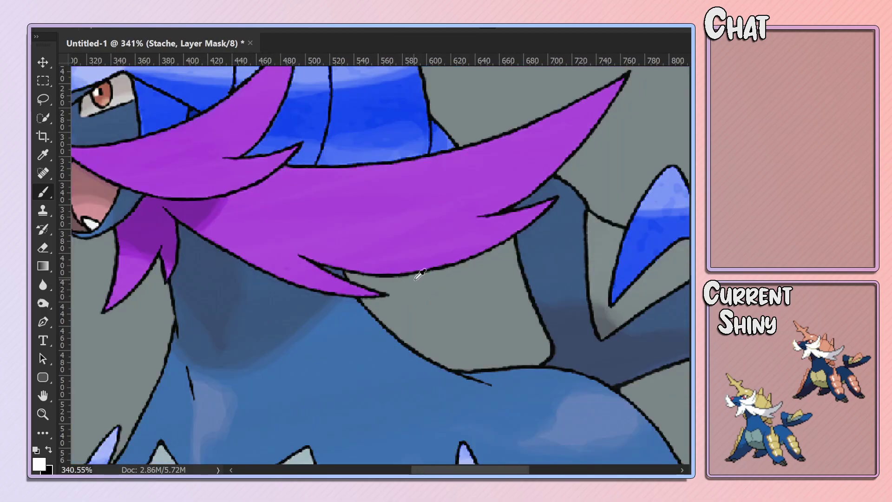
pyautogui.scroll(1, 419, 275)
pyautogui.scroll(2, 617, 179)
pyautogui.scroll(-2, 617, 179)
# Stop editing the mask and target the Stache Hue/Saturation layer itself.
pyautogui.scroll(-1, 559, 189)
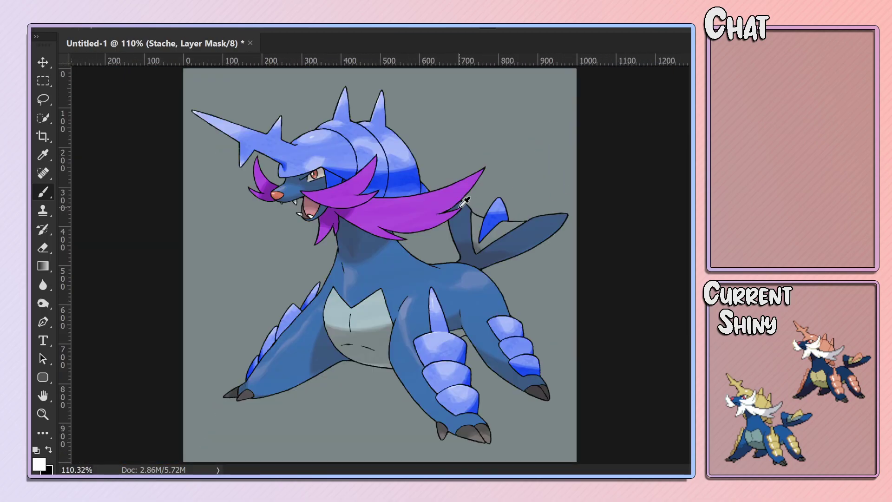
pyautogui.scroll(-1, 465, 200)
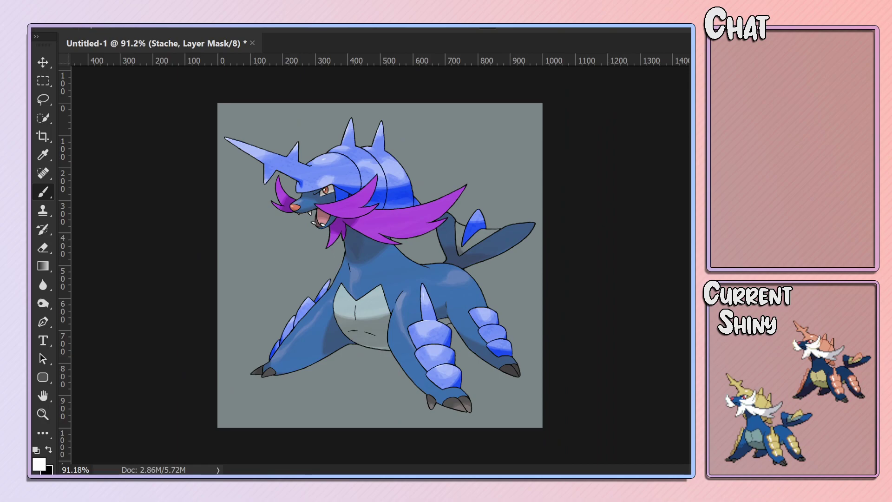
pyautogui.press('h')
pyautogui.hotkey('ctrl', '2')
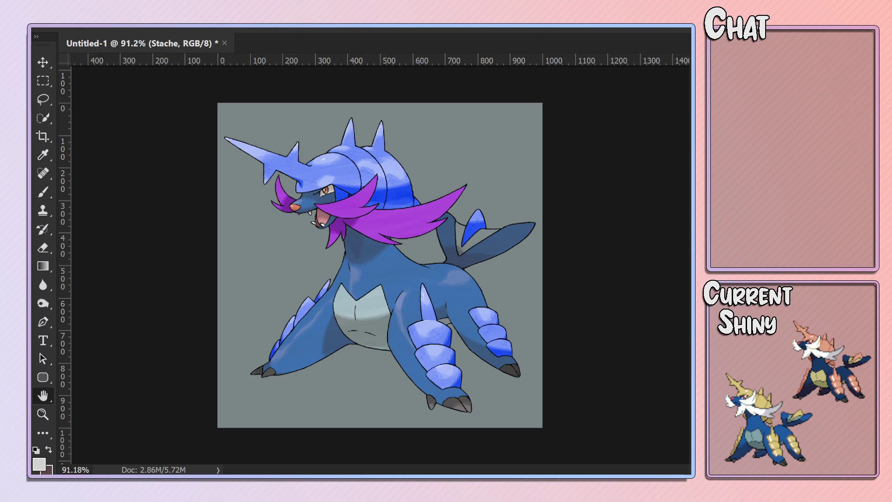
pyautogui.press('b')
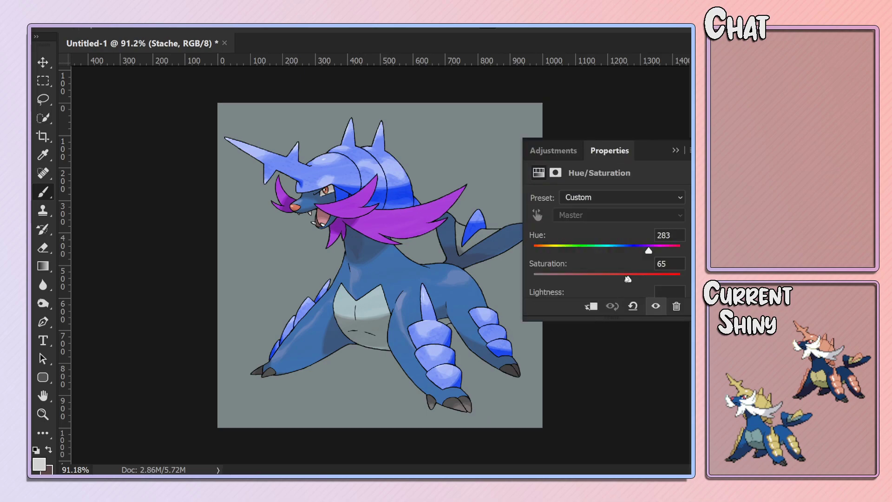
# Set the Stache layer to Hue 100, Saturation 37, Lightness -41, turning the mustache green.
pyautogui.moveTo(629, 279); pyautogui.dragTo(557, 279)
pyautogui.scroll(-2, 584, 246)
pyautogui.moveTo(580, 241)
pyautogui.mouseDown()
pyautogui.moveTo(618, 242)
pyautogui.moveTo(574, 238)
pyautogui.mouseUp()
pyautogui.scroll(2, 604, 273)
pyautogui.moveTo(557, 267)
pyautogui.mouseDown()
pyautogui.moveTo(623, 270)
pyautogui.moveTo(577, 294)
pyautogui.mouseUp()
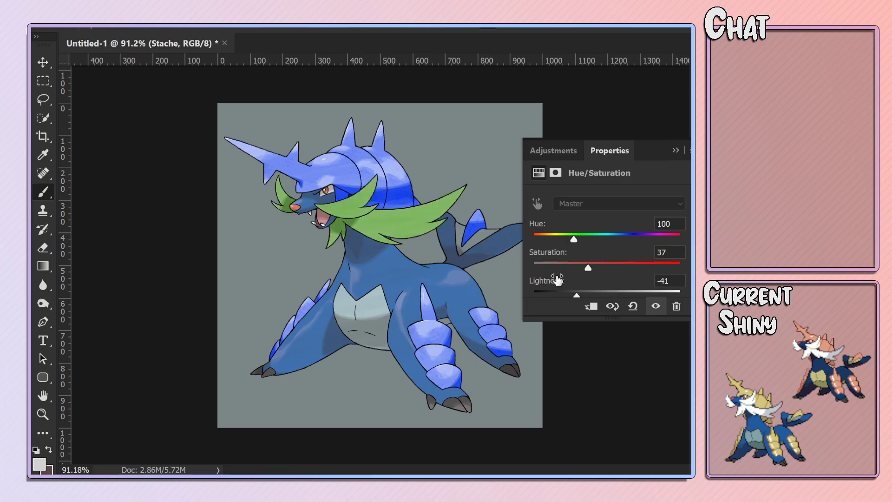
pyautogui.click(676, 150)
pyautogui.scroll(3, 325, 282)
pyautogui.scroll(2, 325, 282)
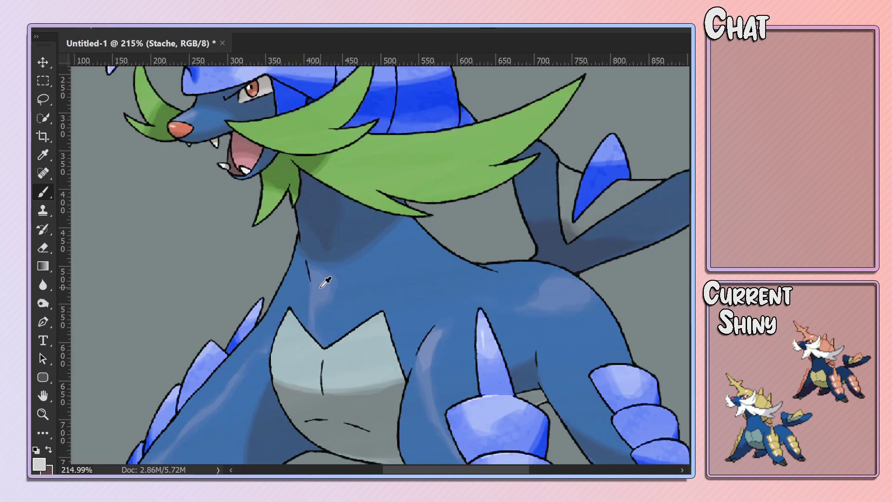
pyautogui.scroll(-2, 325, 282)
pyautogui.scroll(-3, 296, 281)
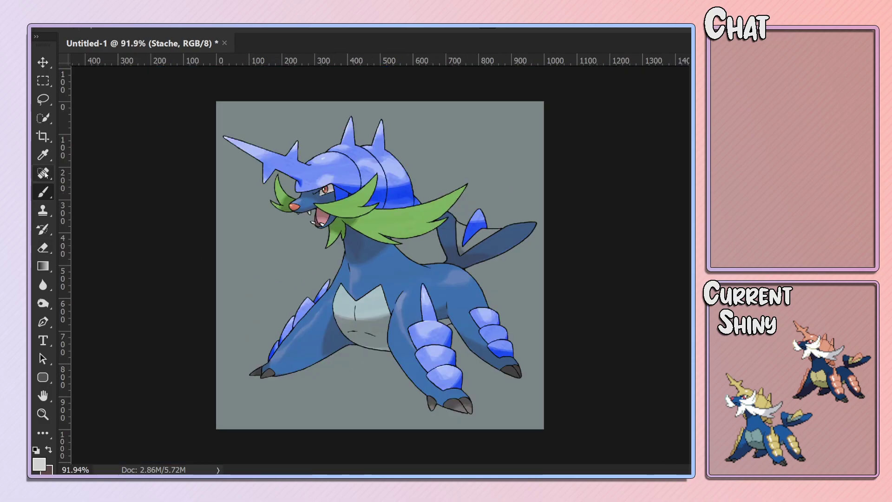
# Quick-select Samurott's blue body, legs, snout and face.
pyautogui.click(43, 117)
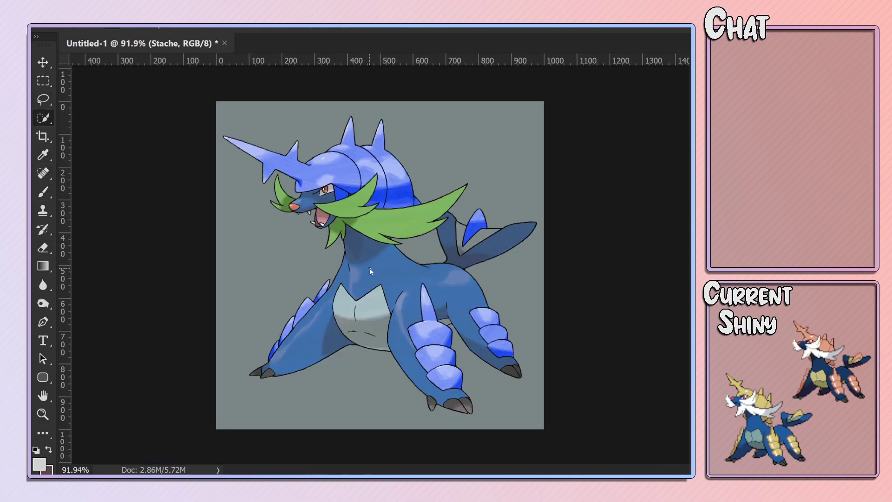
pyautogui.moveTo(370, 269); pyautogui.dragTo(448, 274)
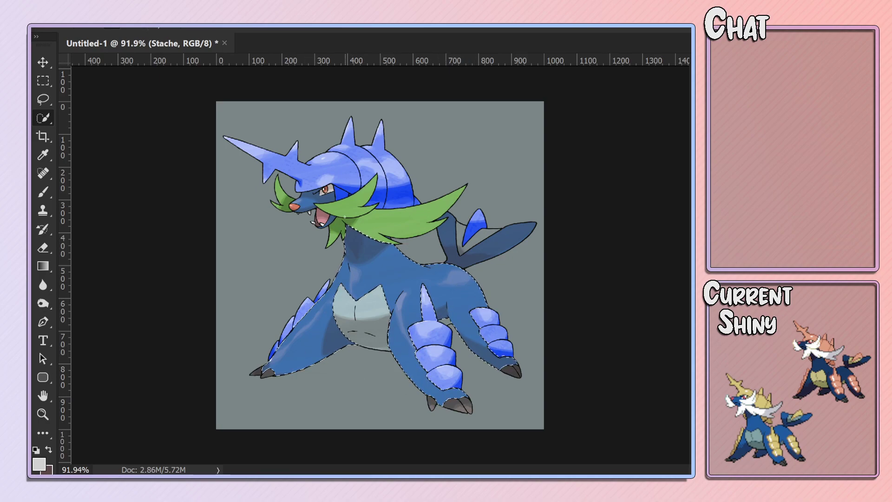
pyautogui.moveTo(320, 193); pyautogui.dragTo(300, 205)
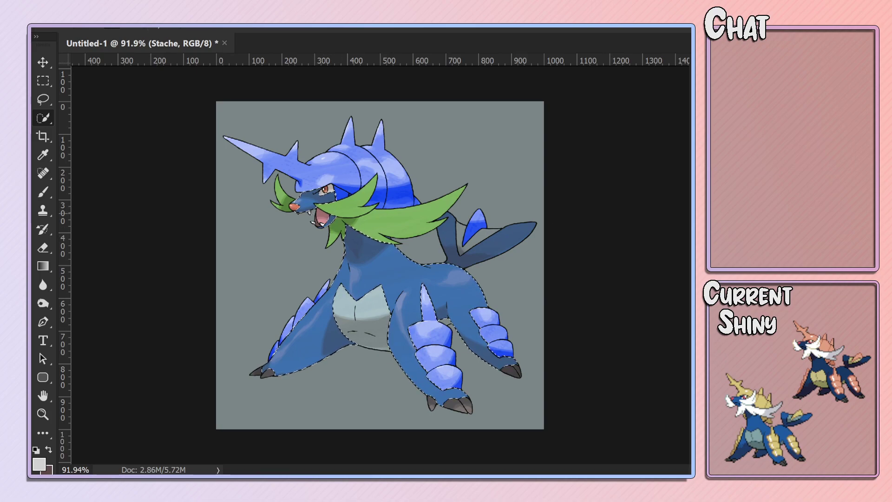
pyautogui.scroll(2, 382, 265)
pyautogui.scroll(2, 382, 266)
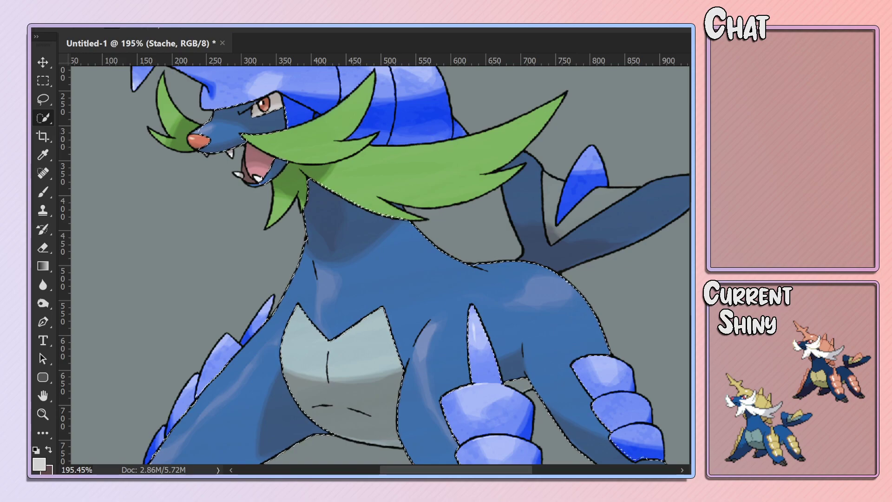
# Add a colorized Hue/Saturation layer at Hue 3, Saturation 40, making the body brick red.
pyautogui.click(555, 172)
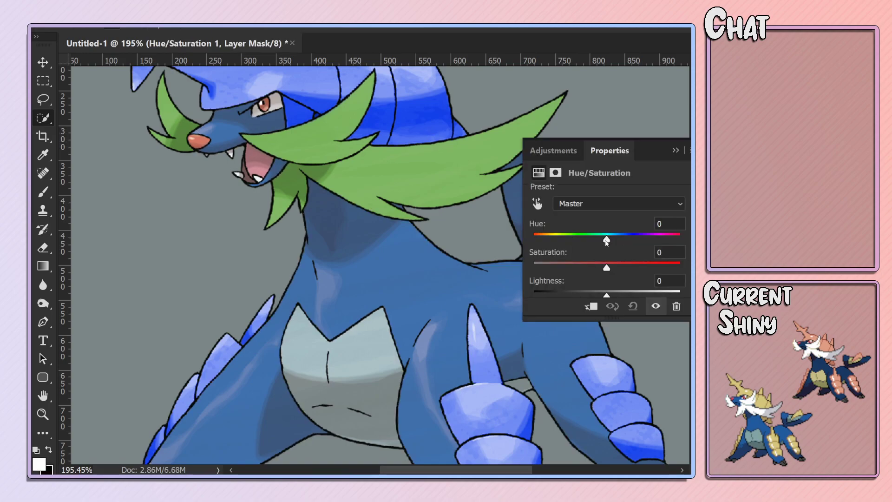
pyautogui.scroll(-2, 606, 242)
pyautogui.click(596, 279)
pyautogui.moveTo(593, 231)
pyautogui.mouseDown()
pyautogui.moveTo(643, 229)
pyautogui.moveTo(590, 233)
pyautogui.mouseUp()
pyautogui.moveTo(648, 205); pyautogui.dragTo(535, 204)
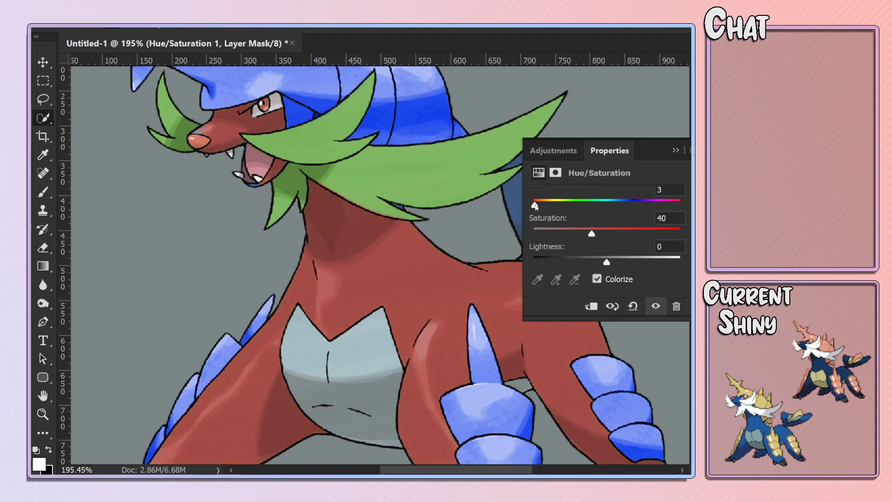
pyautogui.click(676, 150)
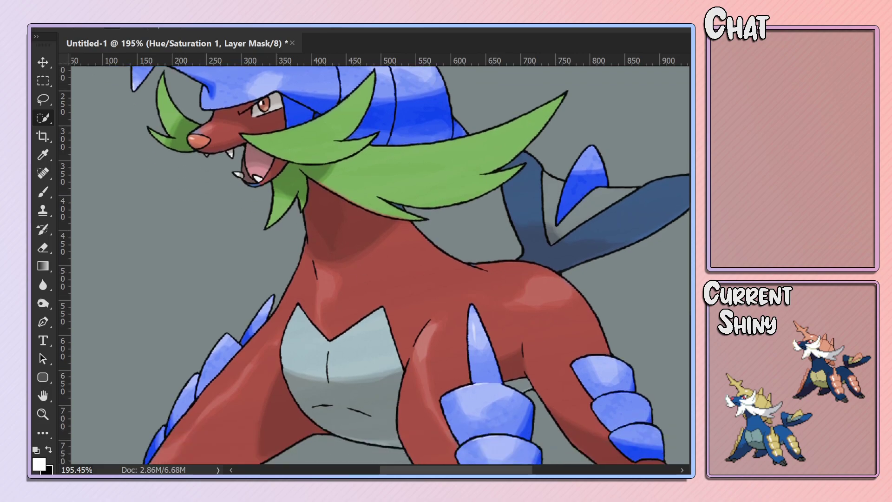
pyautogui.hotkey('ctrl', '2')
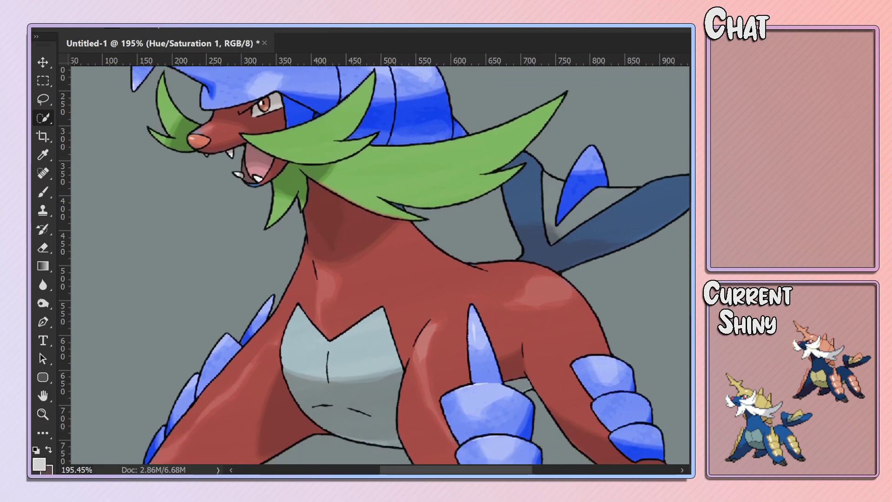
pyautogui.hotkey('alt', '[')
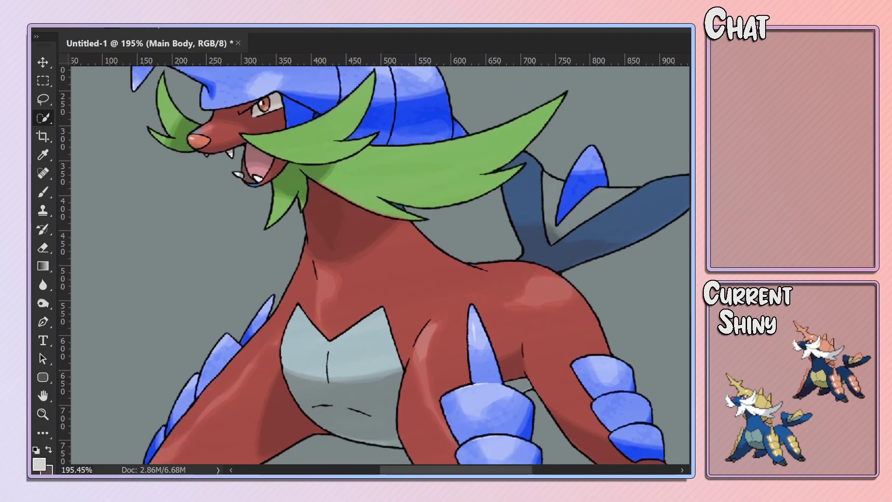
pyautogui.hotkey('ctrl', '\\')
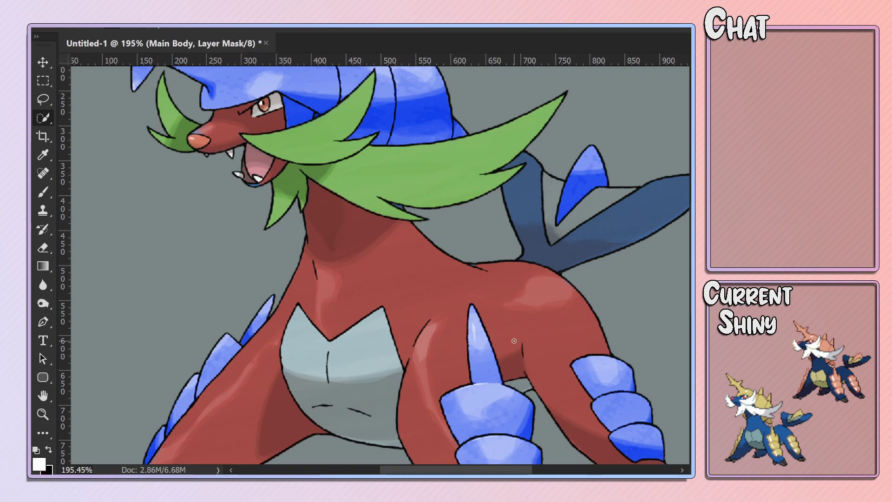
pyautogui.scroll(-5, 514, 340)
pyautogui.scroll(-3, 539, 357)
pyautogui.scroll(3, 569, 363)
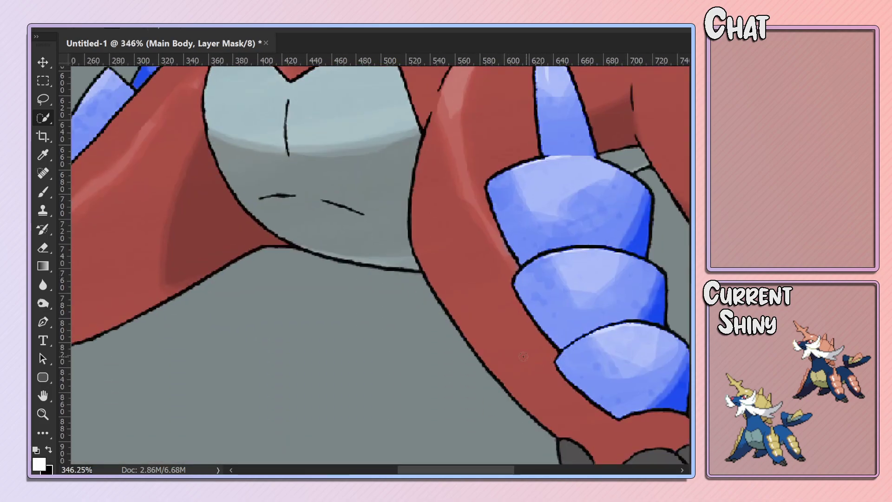
pyautogui.scroll(-2, 557, 381)
pyautogui.scroll(-2, 548, 398)
pyautogui.hscroll(2, 463, 460)
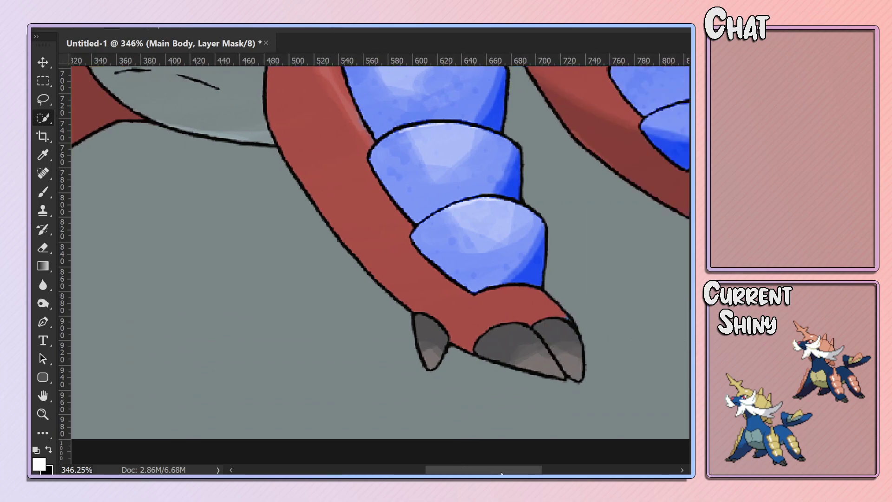
pyautogui.hscroll(3, 490, 458)
pyautogui.press('b')
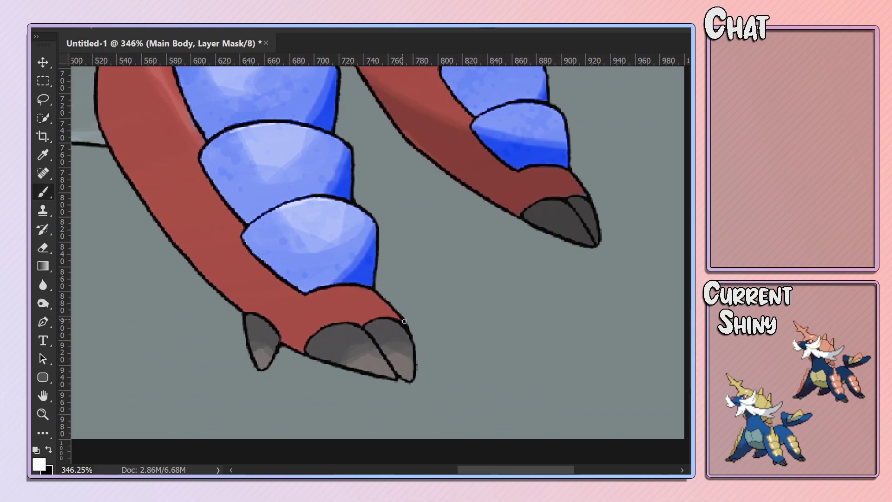
pyautogui.press('x')
pyautogui.press('x')
pyautogui.press('x')
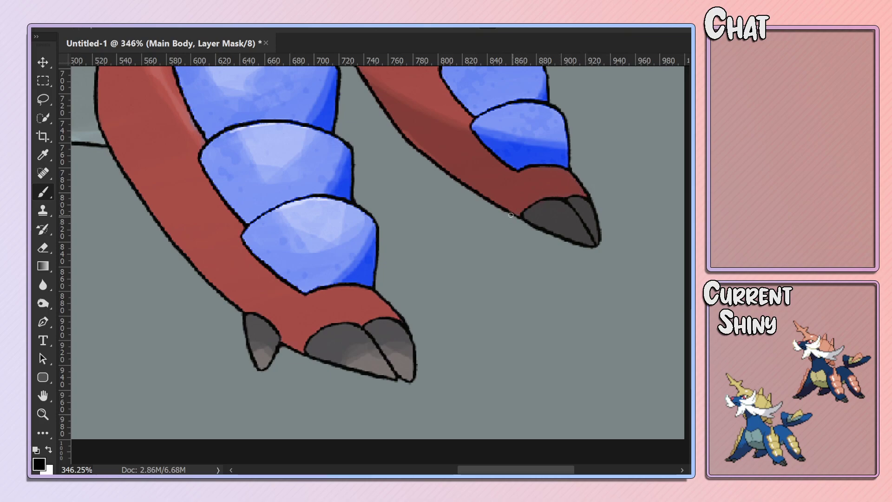
pyautogui.press('x')
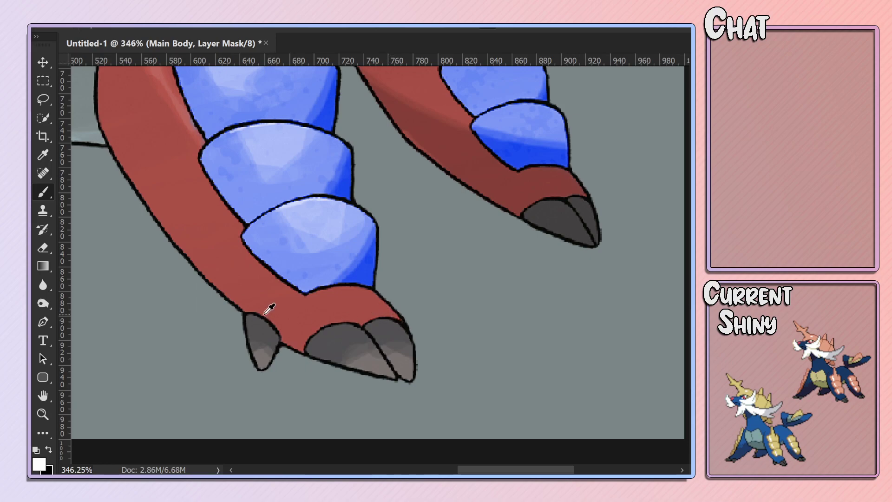
pyautogui.keyDown('alt'); pyautogui.scroll(-3, 270, 309); pyautogui.keyUp('alt')
pyautogui.scroll(2, 452, 263)
pyautogui.scroll(2, 451, 264)
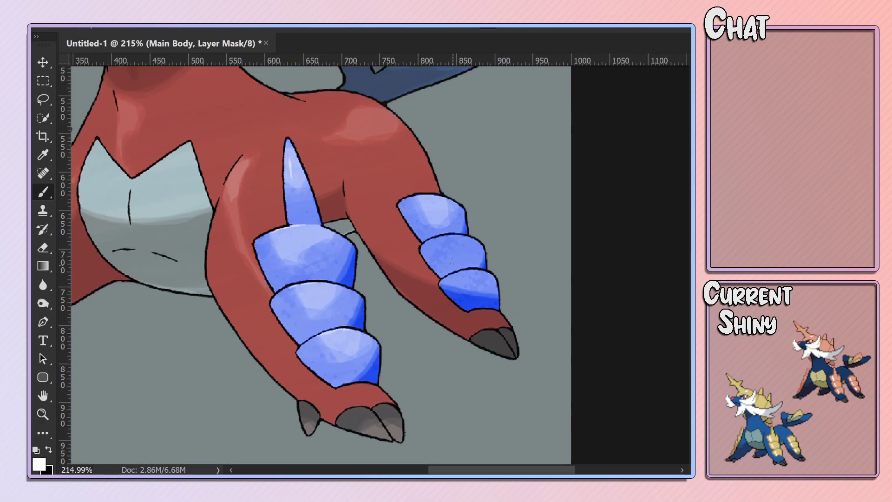
pyautogui.scroll(2, 451, 264)
pyautogui.scroll(2, 452, 263)
pyautogui.scroll(2, 216, 220)
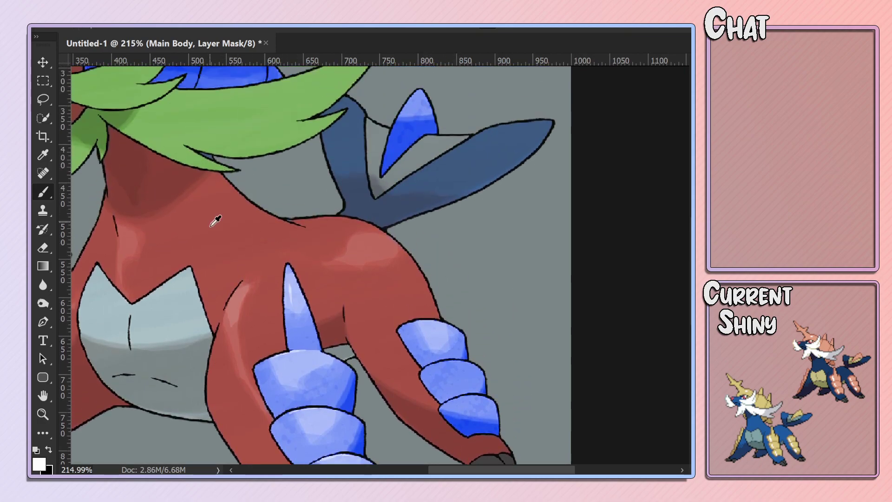
pyautogui.keyDown('alt'); pyautogui.scroll(2, 216, 221); pyautogui.keyUp('alt')
pyautogui.keyDown('alt'); pyautogui.scroll(3, 215, 209); pyautogui.keyUp('alt')
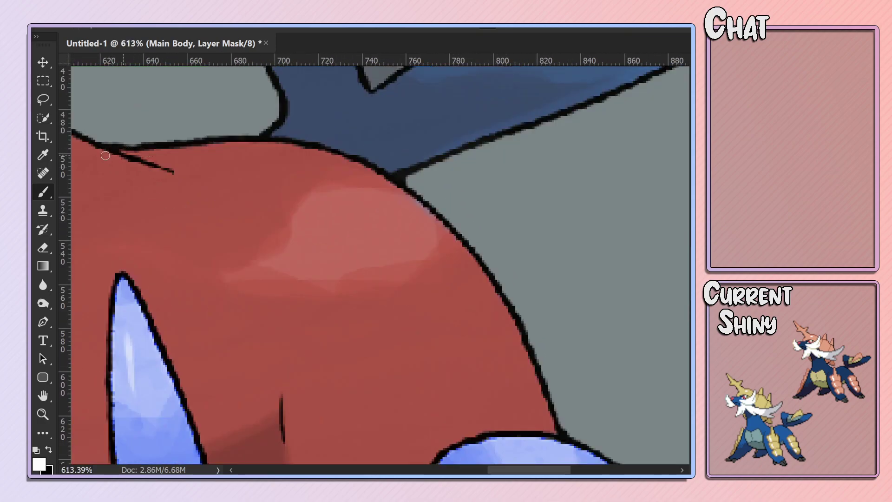
pyautogui.keyDown('alt'); pyautogui.scroll(-3, 292, 259); pyautogui.keyUp('alt')
pyautogui.keyDown('alt'); pyautogui.scroll(-2, 299, 269); pyautogui.keyUp('alt')
pyautogui.scroll(-2, 239, 287)
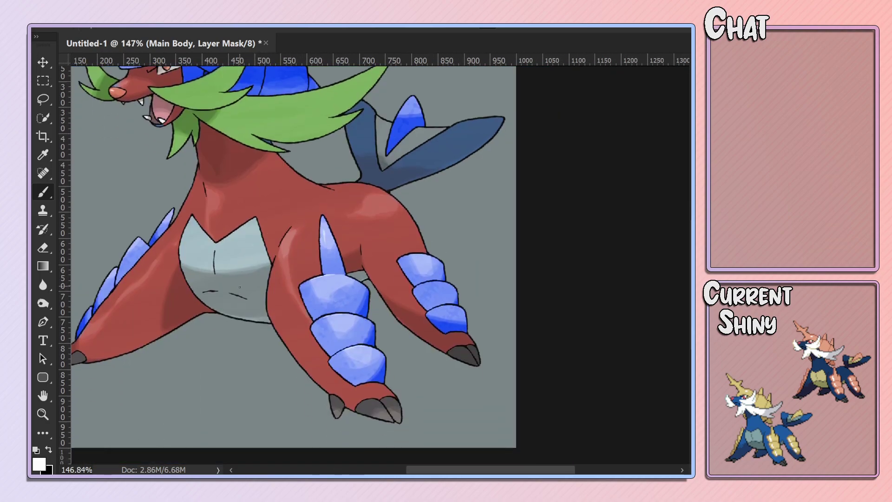
pyautogui.hscroll(-2, 363, 459)
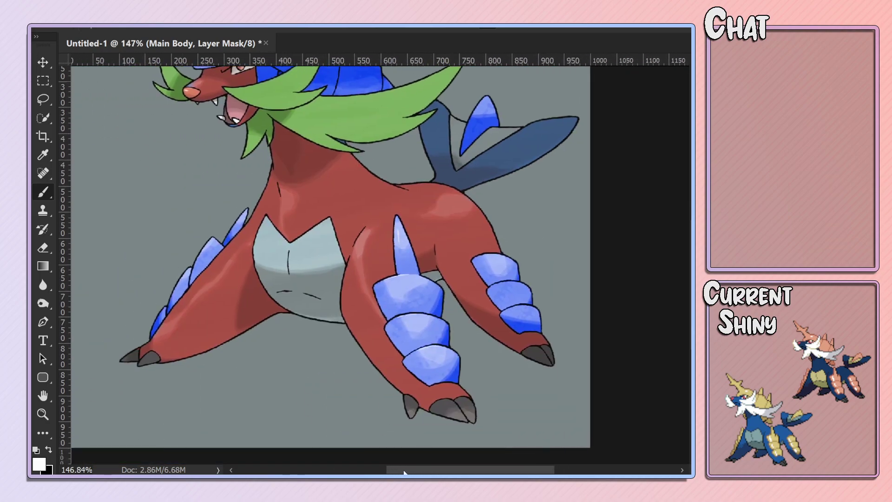
pyautogui.hscroll(-2, 363, 459)
pyautogui.scroll(2, 311, 148)
pyautogui.scroll(1, 311, 148)
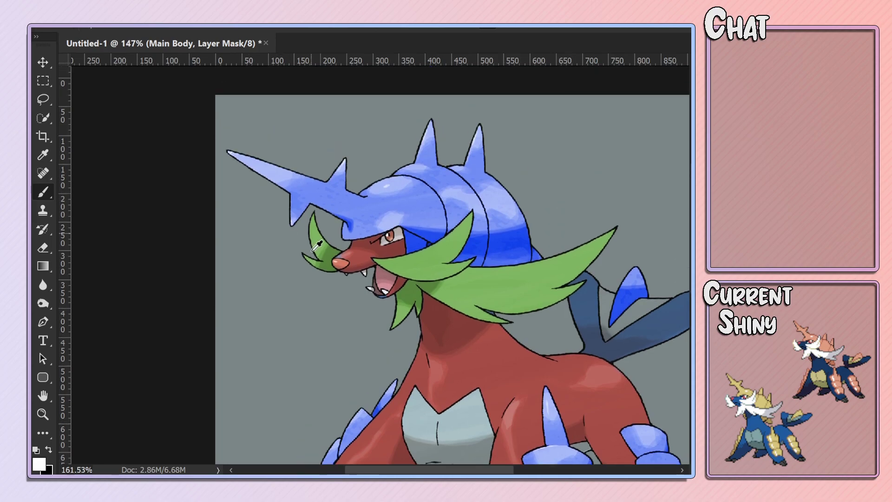
pyautogui.keyDown('alt'); pyautogui.scroll(1, 247, 221); pyautogui.keyUp('alt')
pyautogui.keyDown('alt'); pyautogui.scroll(3, 247, 220); pyautogui.keyUp('alt')
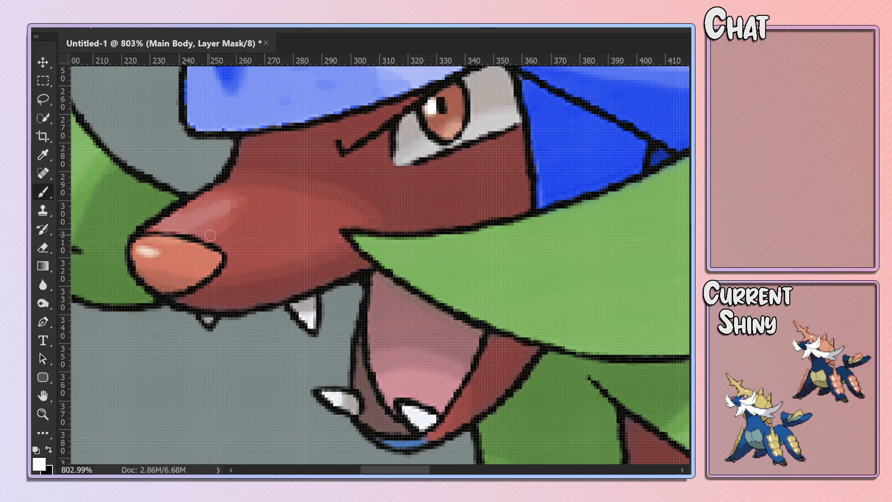
pyautogui.press('x')
pyautogui.press('x')
pyautogui.press('x')
pyautogui.press('x')
pyautogui.press('x')
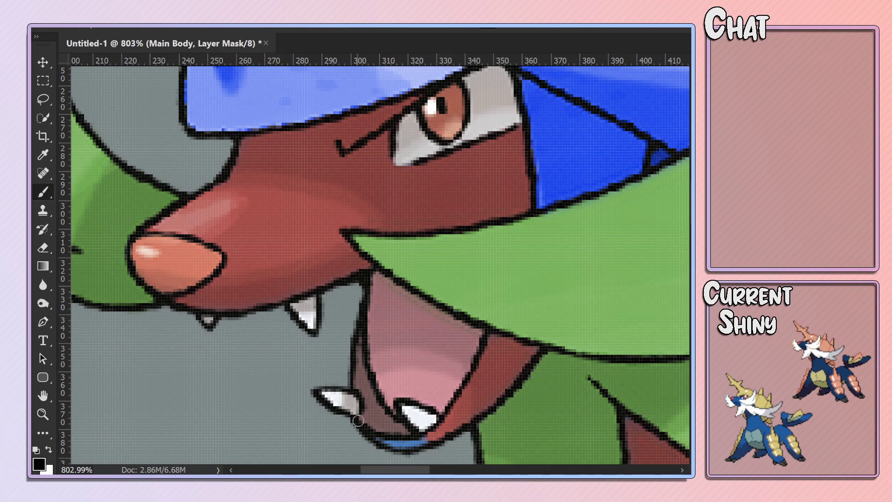
# Paint white on the Main Body mask to turn the blue lower jaw edge red.
pyautogui.scroll(-3, 358, 420)
pyautogui.scroll(-2, 429, 329)
pyautogui.press('x')
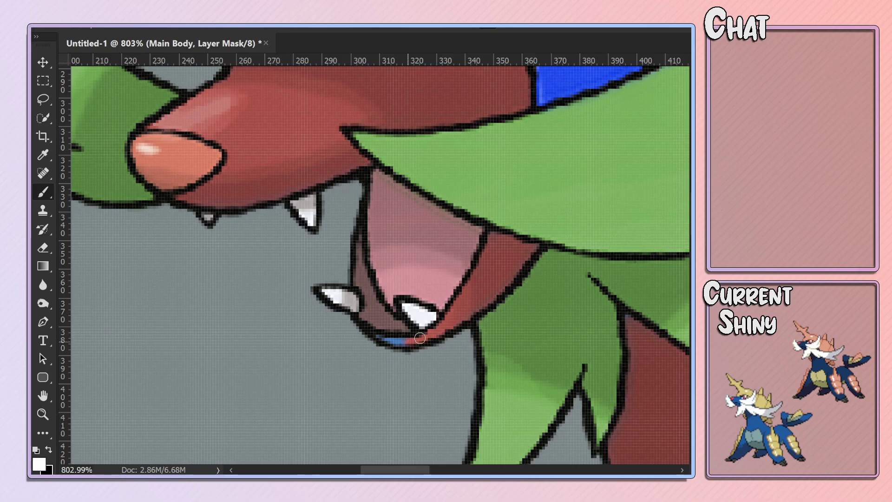
pyautogui.moveTo(421, 342); pyautogui.dragTo(371, 340)
pyautogui.press('x')
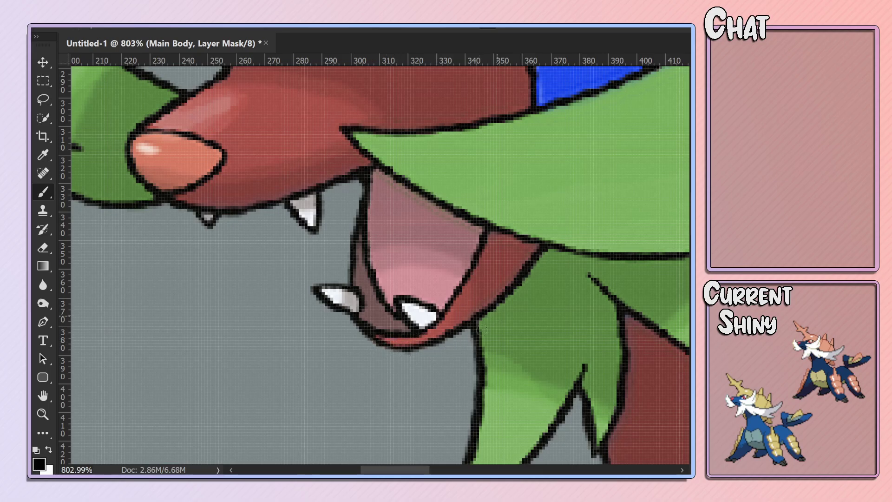
# Paint black on the Main Body mask to clean up the edge beside the eye.
pyautogui.scroll(-3, 522, 253)
pyautogui.scroll(1, 502, 210)
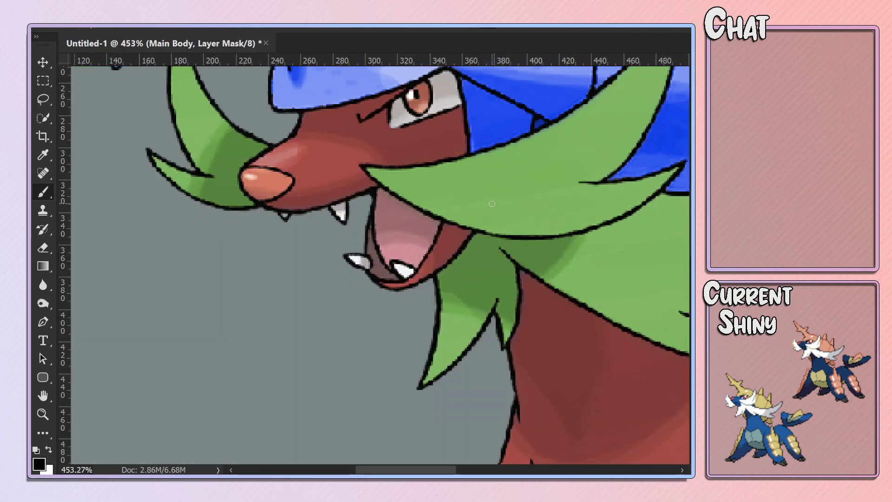
pyautogui.scroll(1, 481, 171)
pyautogui.scroll(5, 481, 170)
pyautogui.scroll(2, 631, 146)
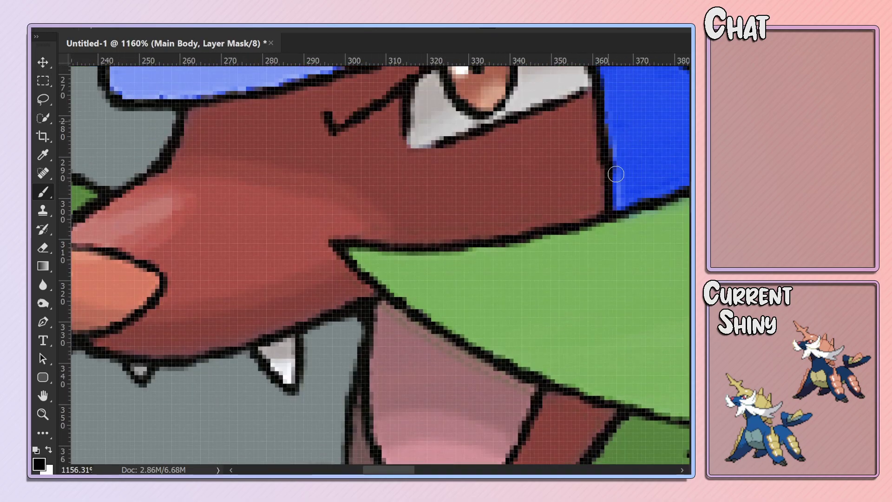
pyautogui.scroll(-3, 646, 205)
pyautogui.moveTo(444, 193); pyautogui.dragTo(436, 171)
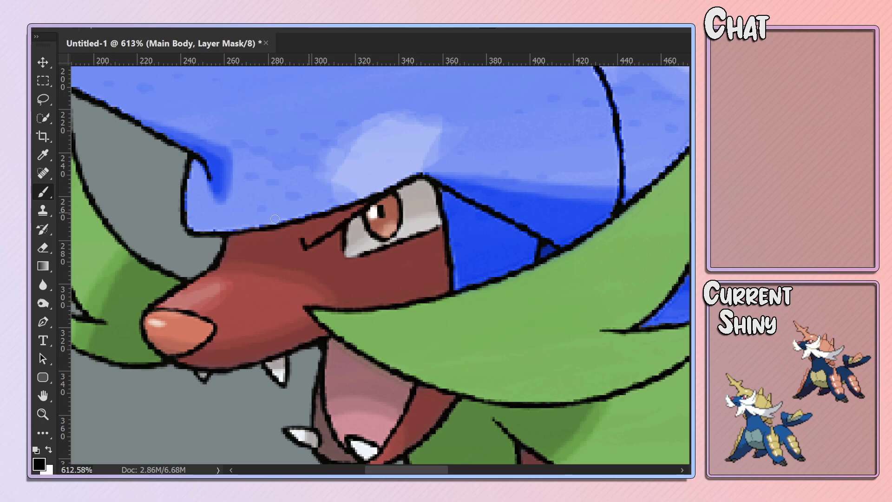
pyautogui.scroll(-3, 235, 265)
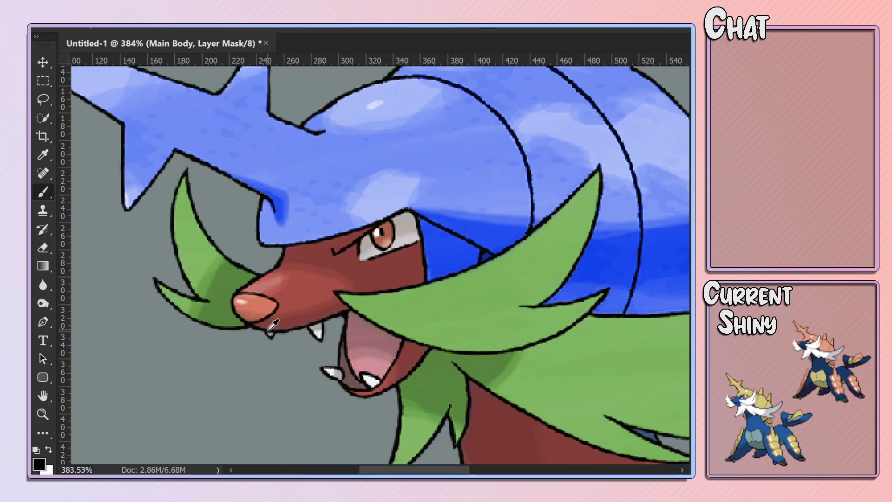
pyautogui.scroll(-3, 329, 320)
pyautogui.scroll(-2, 278, 353)
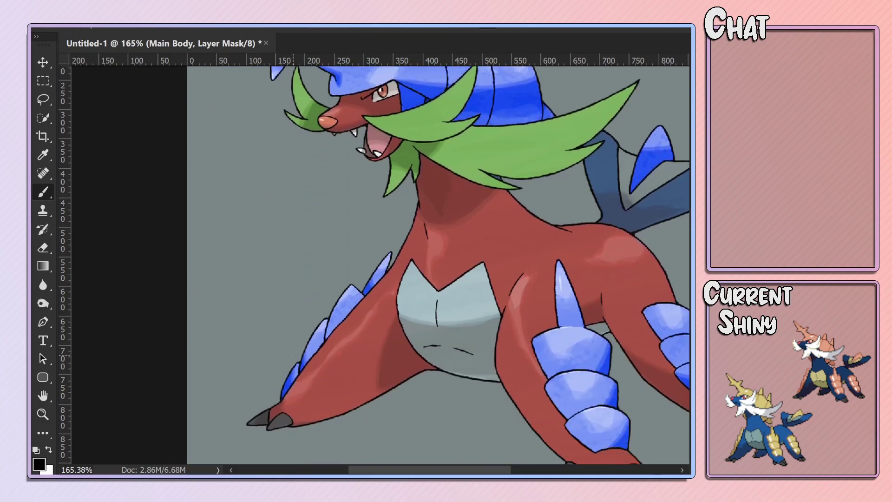
pyautogui.scroll(-3, 274, 363)
pyautogui.scroll(1, 274, 364)
pyautogui.scroll(3, 259, 368)
pyautogui.scroll(-2, 232, 381)
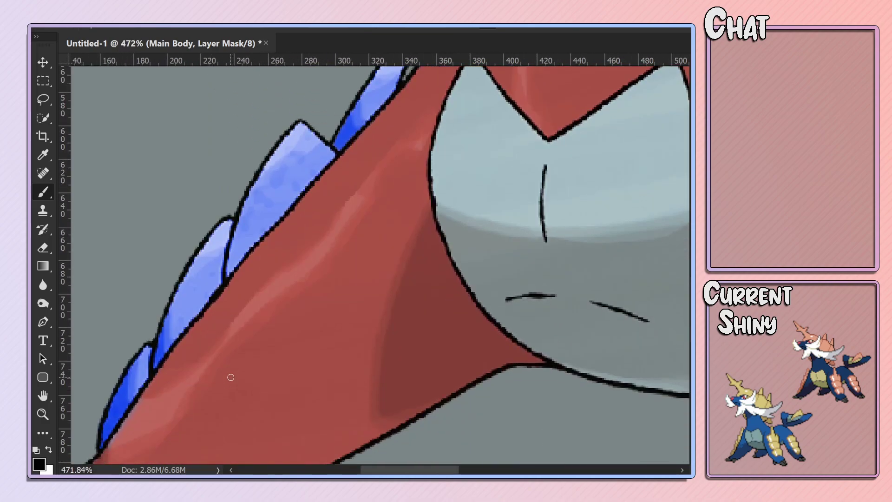
pyautogui.moveTo(432, 472); pyautogui.dragTo(386, 472)
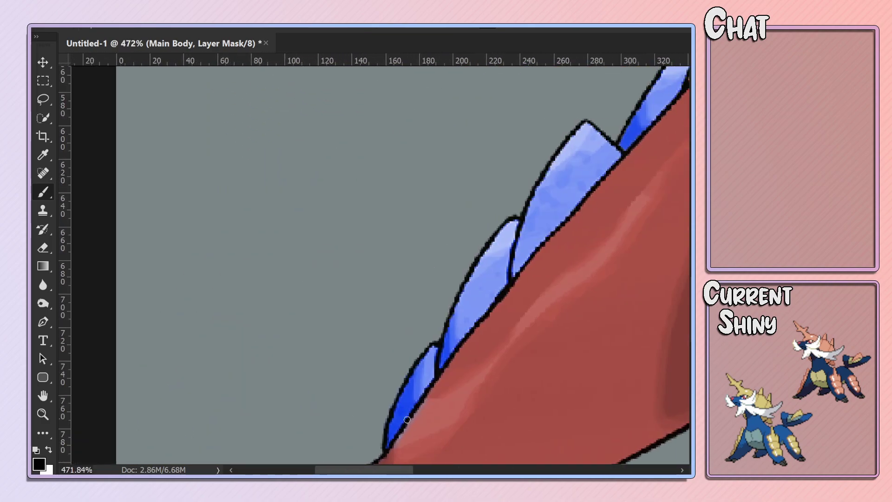
pyautogui.scroll(-2, 406, 382)
pyautogui.press('x')
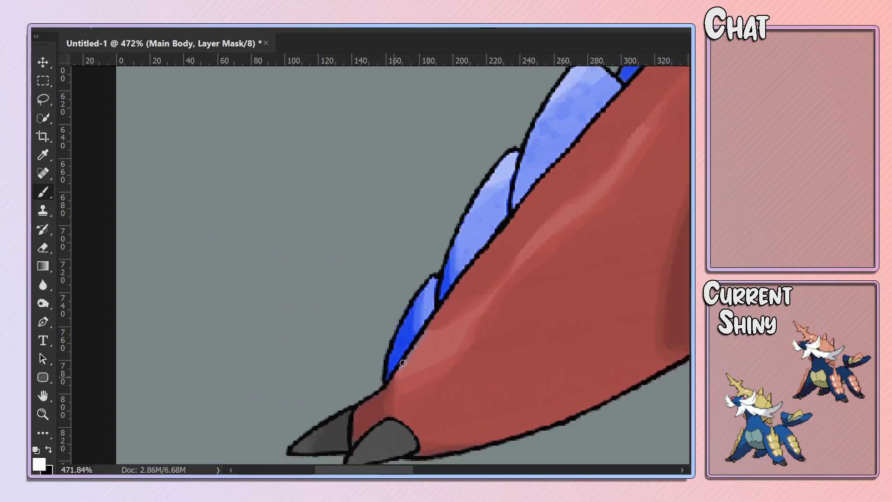
pyautogui.scroll(-2, 420, 353)
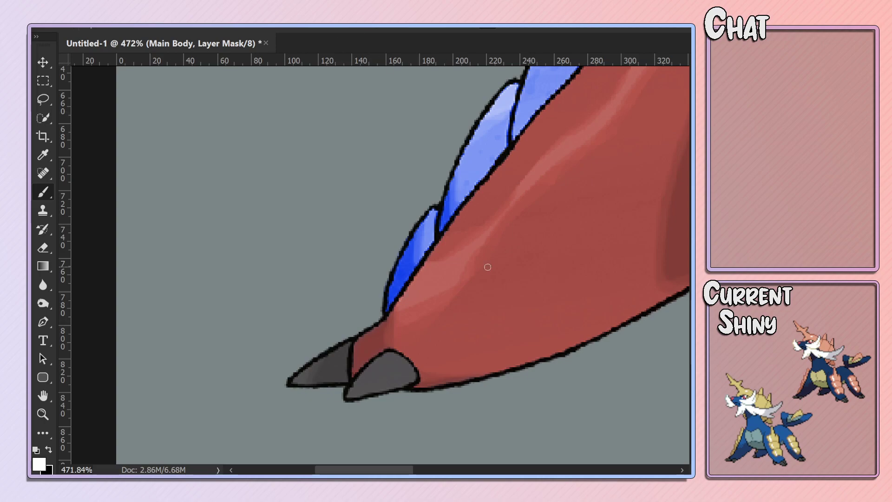
pyautogui.moveTo(383, 470); pyautogui.dragTo(484, 470)
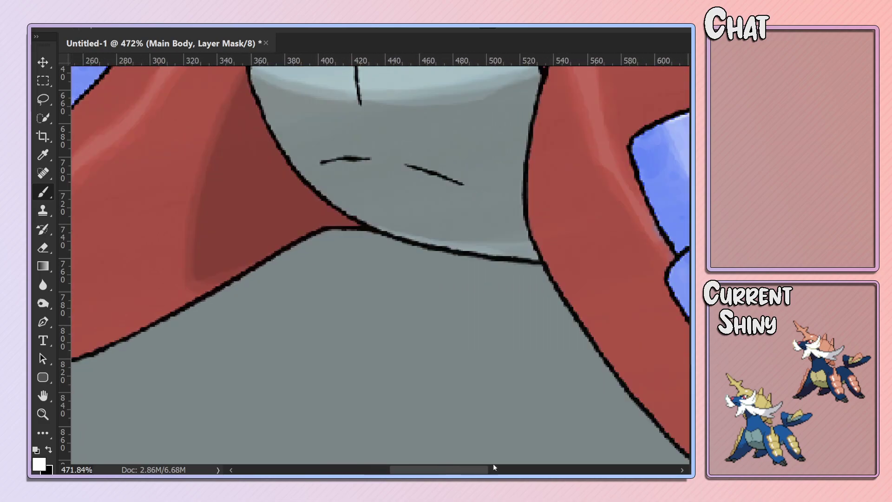
pyautogui.scroll(2, 532, 284)
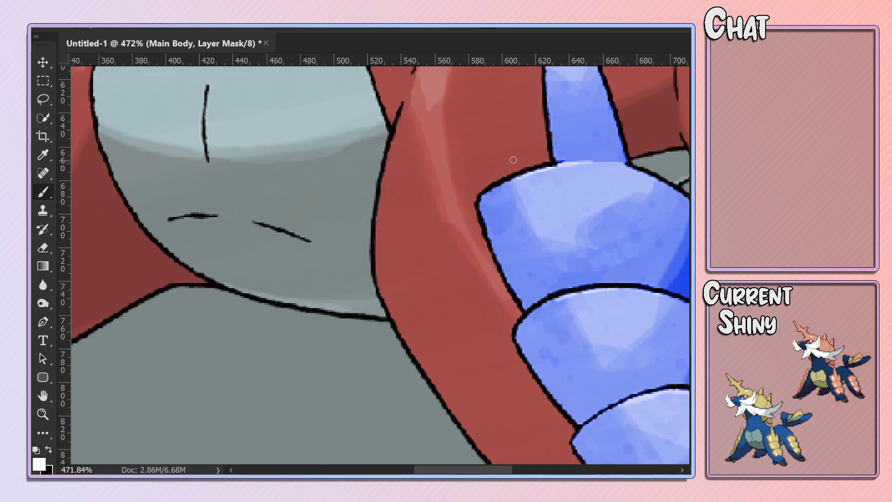
pyautogui.scroll(2, 529, 162)
pyautogui.scroll(2, 511, 160)
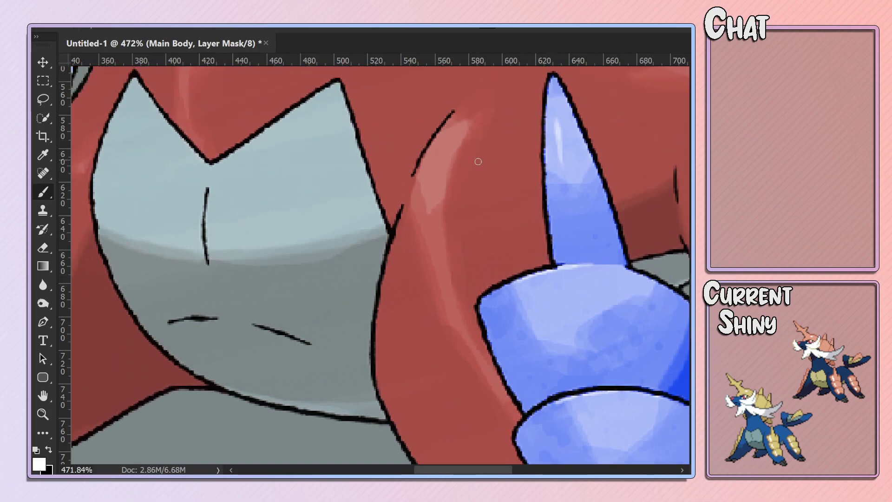
pyautogui.scroll(-2, 510, 213)
pyautogui.scroll(-2, 640, 225)
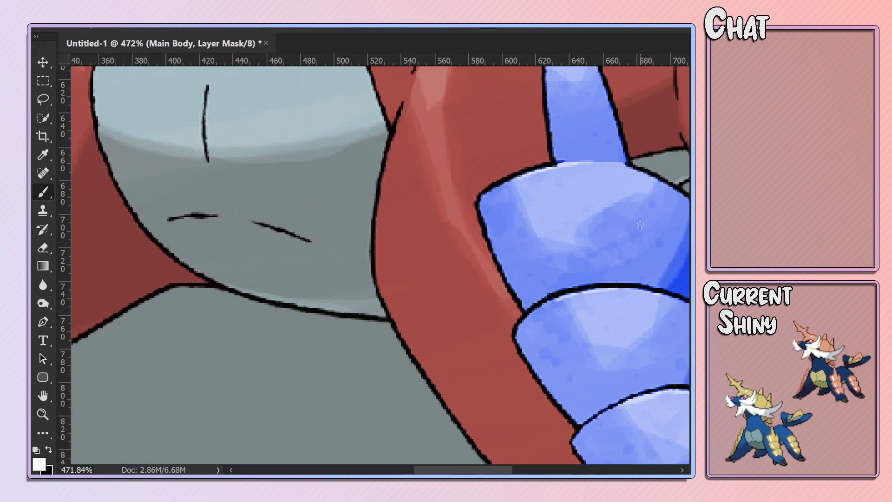
pyautogui.hscroll(3, 510, 361)
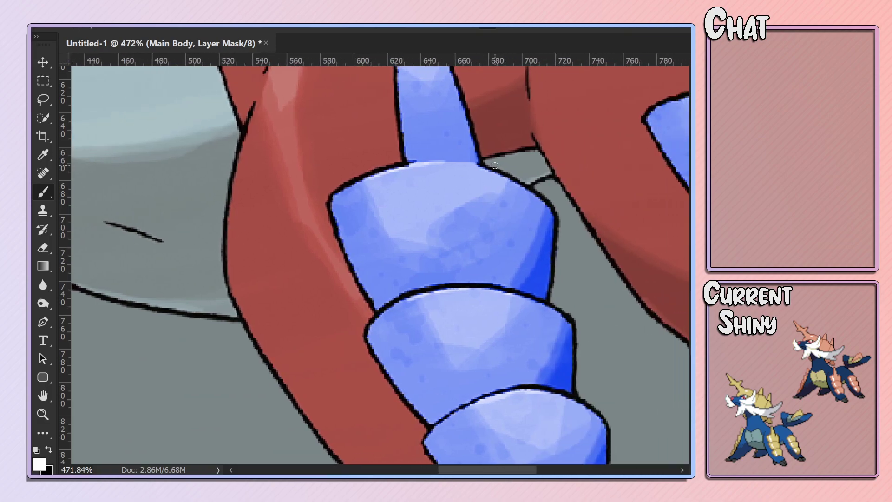
pyautogui.press('x')
pyautogui.scroll(-3, 521, 255)
pyautogui.scroll(-3, 534, 271)
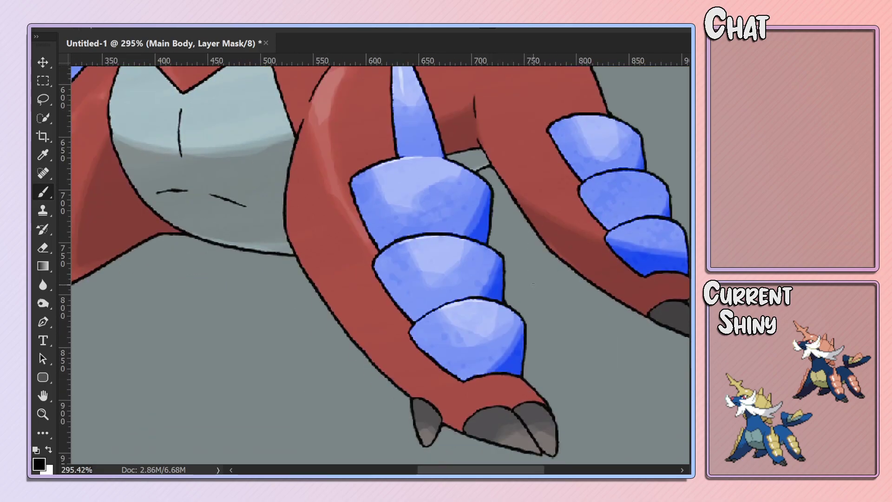
pyautogui.scroll(-2, 528, 289)
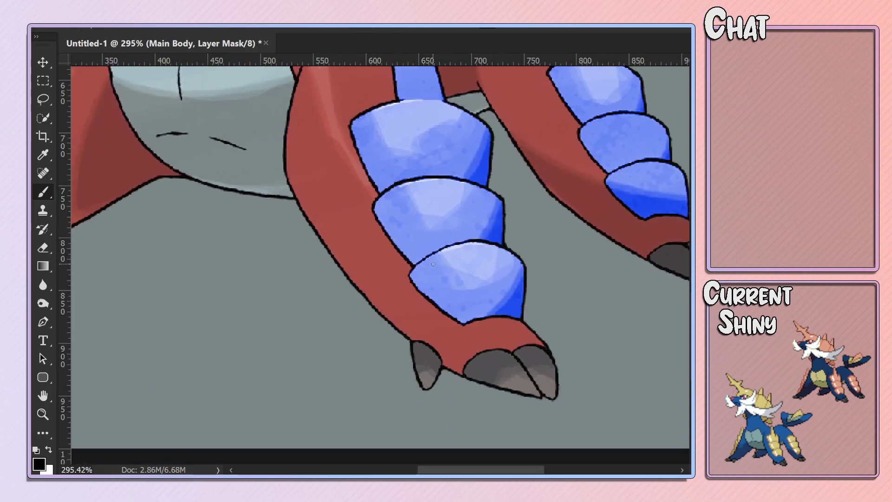
pyautogui.scroll(-3, 448, 309)
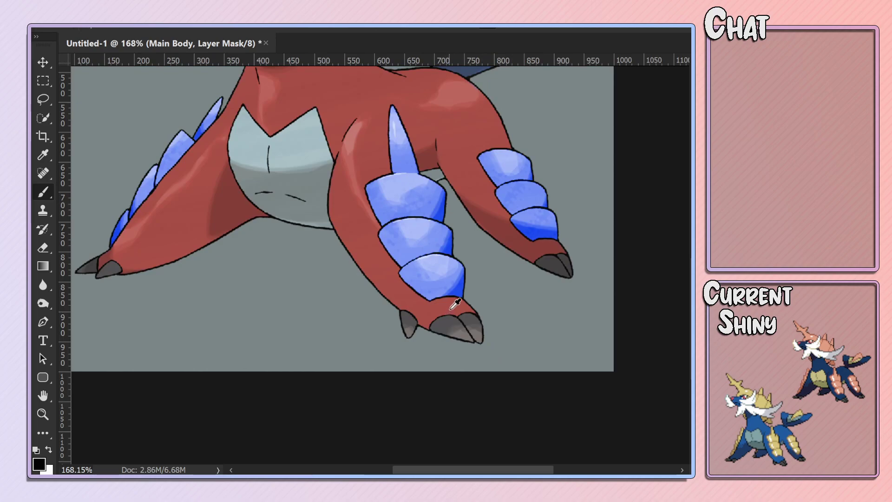
pyautogui.scroll(2, 454, 305)
pyautogui.scroll(2, 335, 229)
pyautogui.scroll(2, 282, 214)
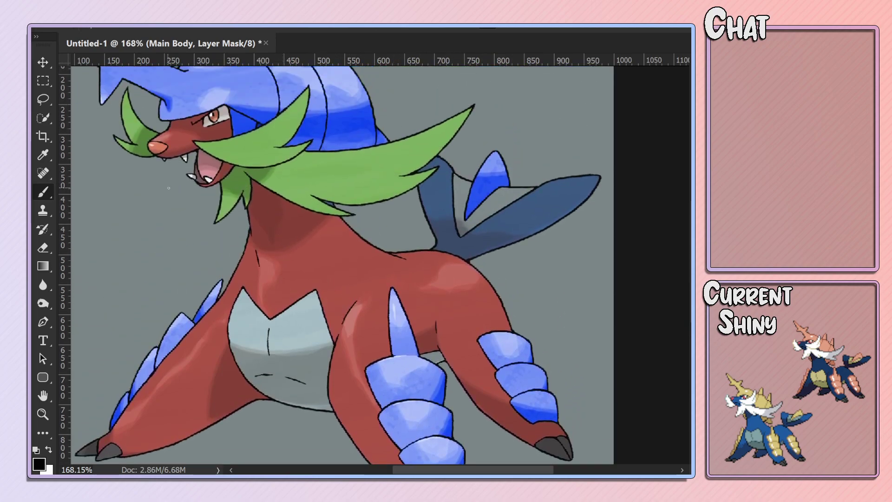
pyautogui.scroll(1, 282, 215)
pyautogui.hscroll(-2, 426, 212)
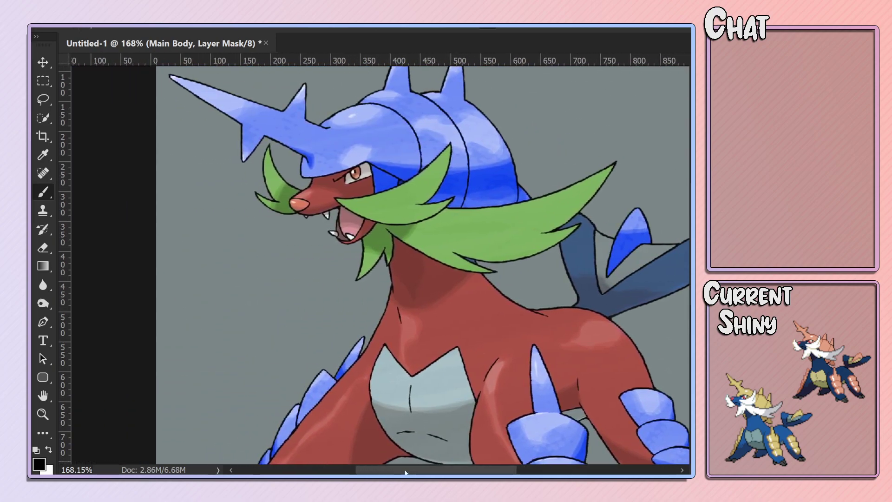
pyautogui.hscroll(-2, 426, 211)
pyautogui.scroll(2, 426, 212)
pyautogui.scroll(2, 425, 212)
# Zoom out to view the whole artwork with cream armour and white whiskers.
pyautogui.scroll(1, 424, 203)
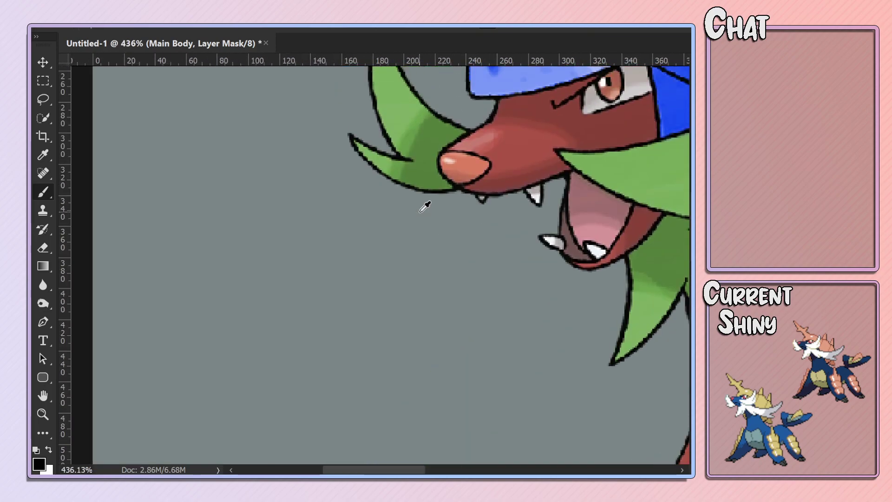
pyautogui.scroll(-3, 424, 203)
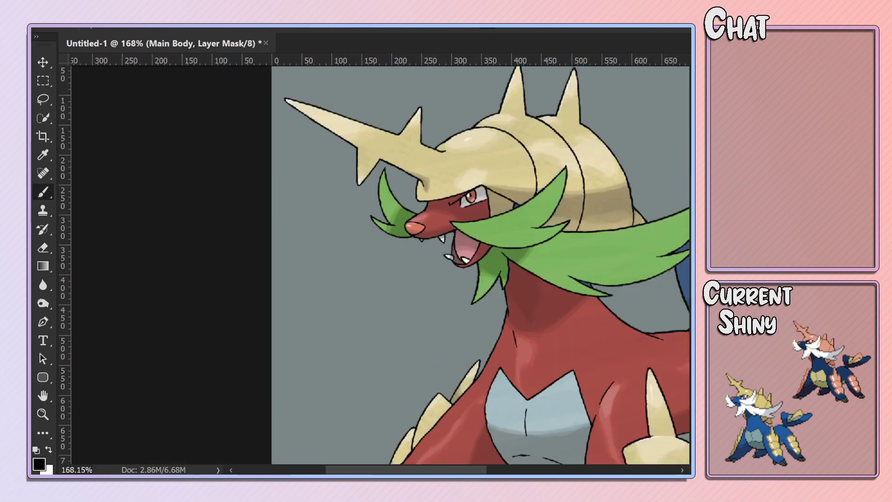
pyautogui.scroll(-2, 461, 248)
pyautogui.scroll(-3, 461, 247)
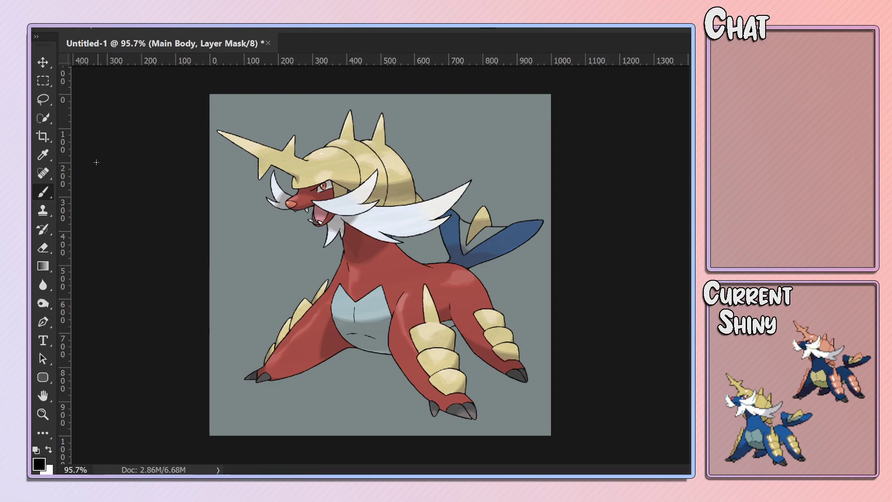
# Quick-select the tail fin and paint it white on the Main Body mask so it turns red.
pyautogui.click(43, 118)
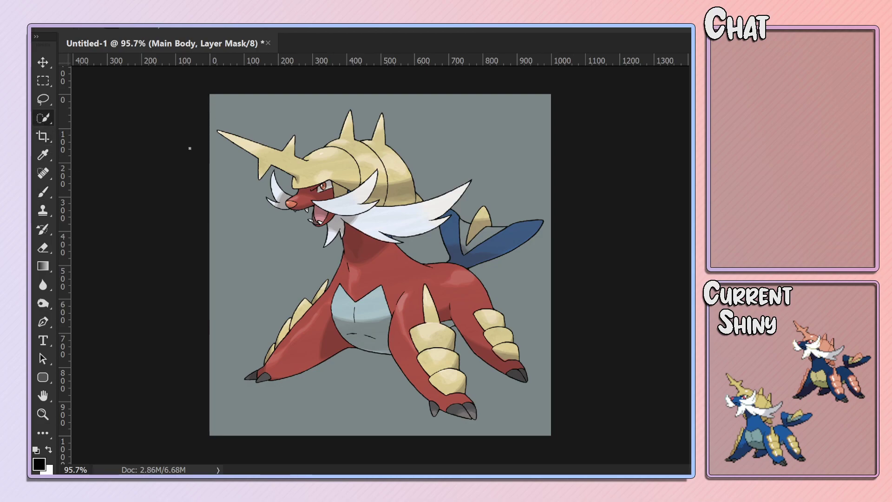
pyautogui.moveTo(462, 267); pyautogui.dragTo(439, 259)
pyautogui.press('b')
pyautogui.rightClick(444, 249)
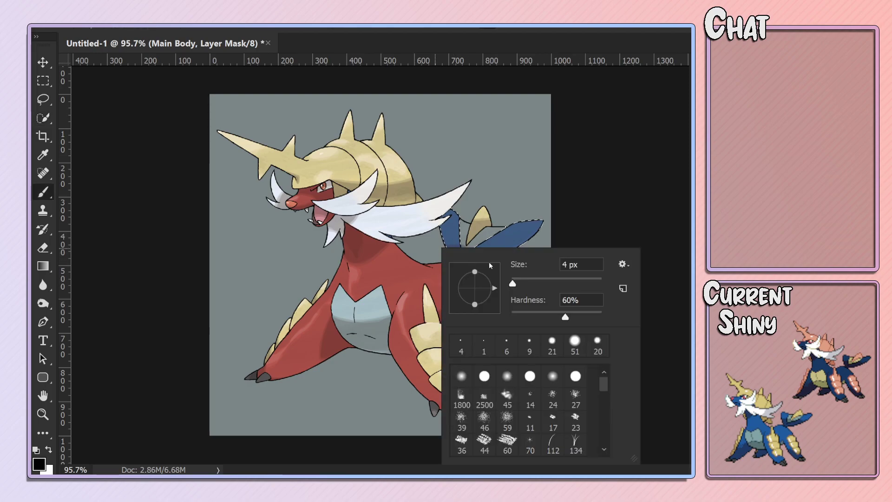
pyautogui.press('Return')
pyautogui.press('x')
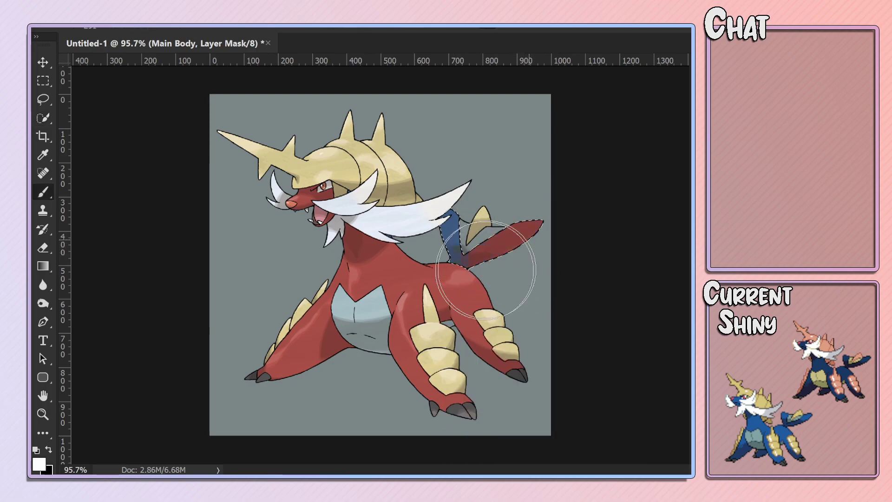
pyautogui.moveTo(521, 219); pyautogui.dragTo(485, 216)
pyautogui.hotkey('ctrl', 'd')
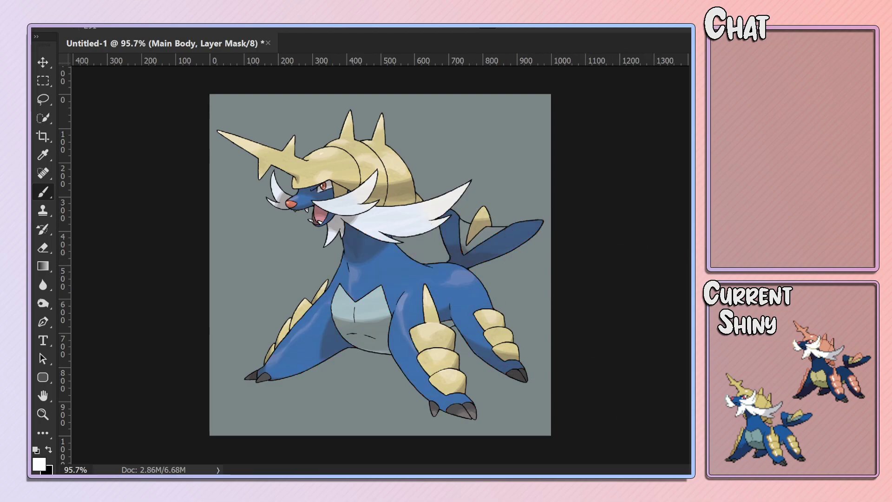
pyautogui.hotkey('alt', 'BackSpace')
# Zoom in, shrink the brush, and paint black along the red body edge, undoing one bad stroke.
pyautogui.scroll(2, 539, 327)
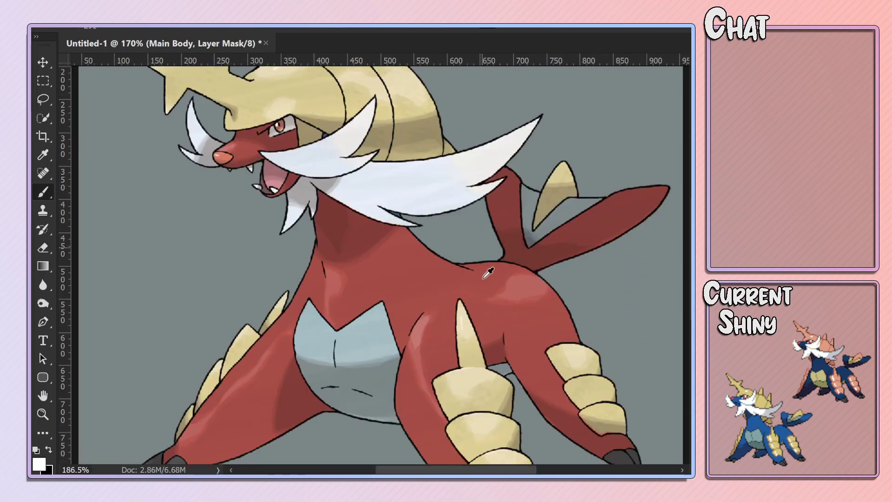
pyautogui.scroll(4, 557, 302)
pyautogui.rightClick(569, 287)
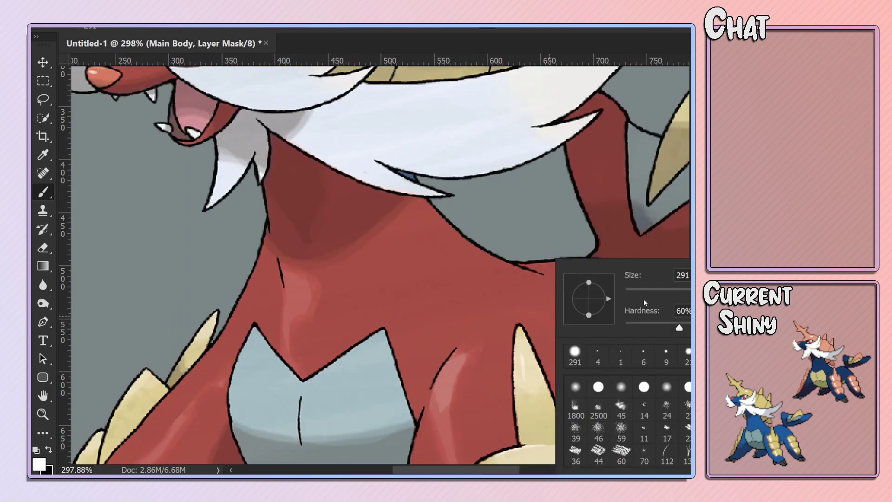
pyautogui.press('Return')
pyautogui.press('x')
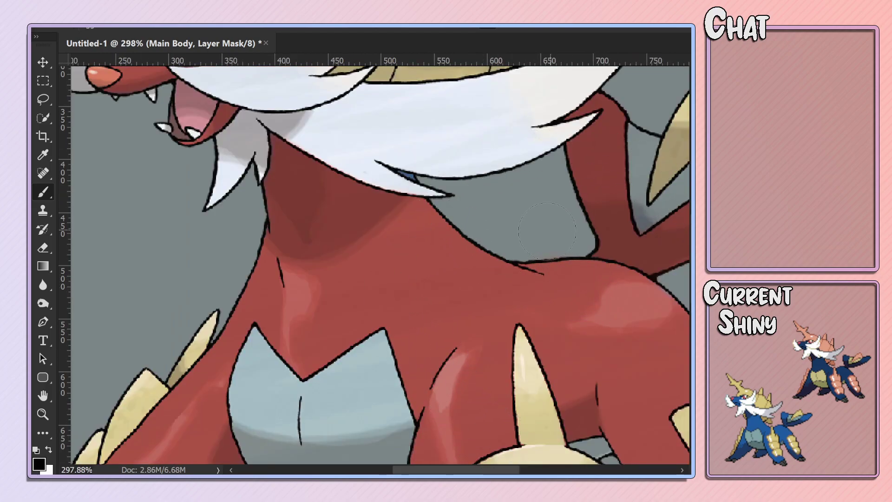
pyautogui.moveTo(597, 235); pyautogui.dragTo(593, 216)
pyautogui.hotkey('ctrl', 'z')
# Retouch the Main Body mask edges around the neck, swapping black and white and undoing a stray dab.
pyautogui.rightClick(600, 299)
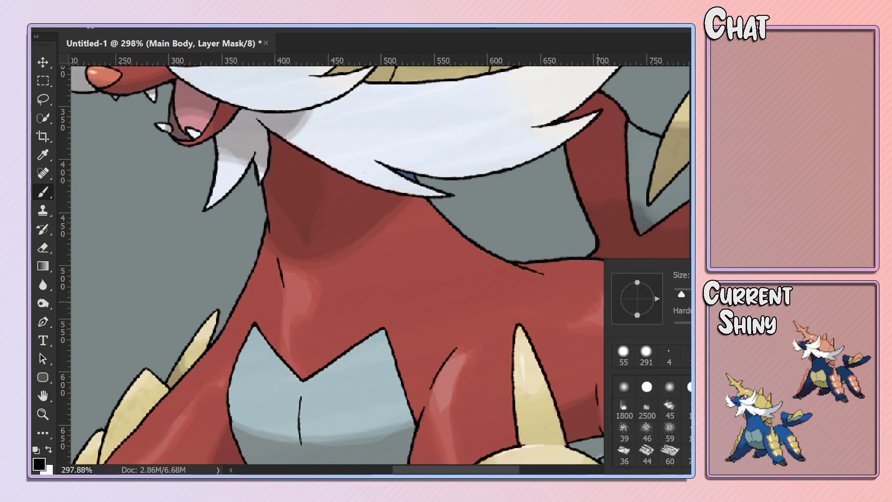
pyautogui.press('Return')
pyautogui.click(598, 258)
pyautogui.hotkey('ctrl', 'z')
pyautogui.press('x')
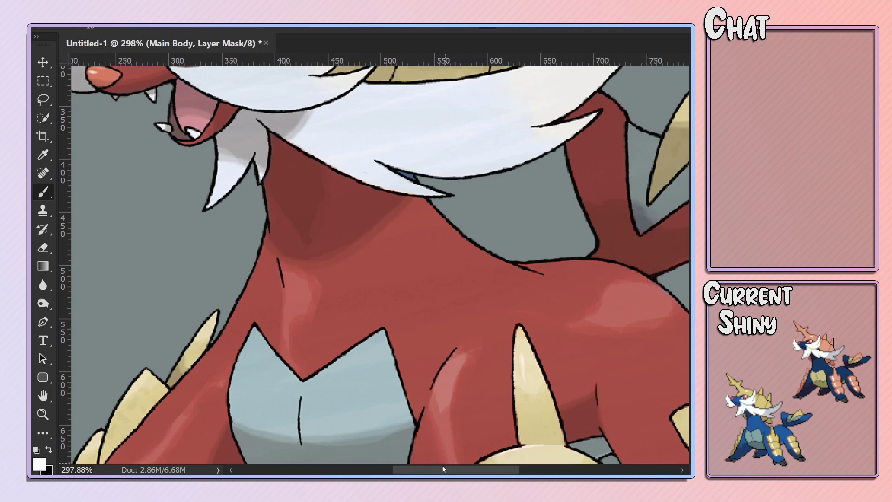
pyautogui.hscroll(5, 432, 353)
pyautogui.hscroll(3, 385, 288)
pyautogui.scroll(2, 358, 254)
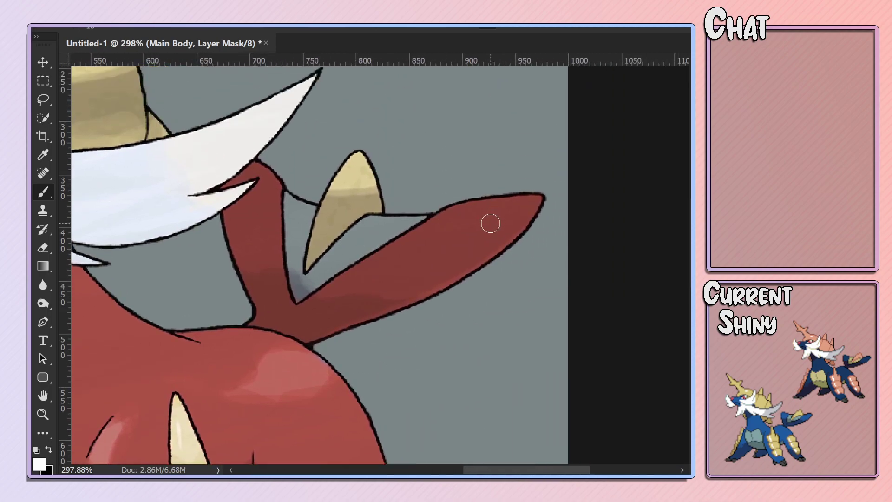
pyautogui.press('x')
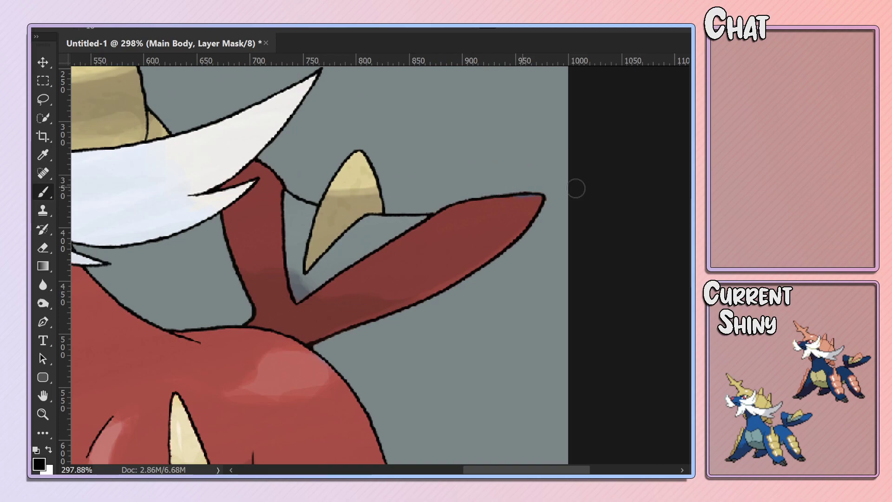
pyautogui.press('x')
pyautogui.press('x')
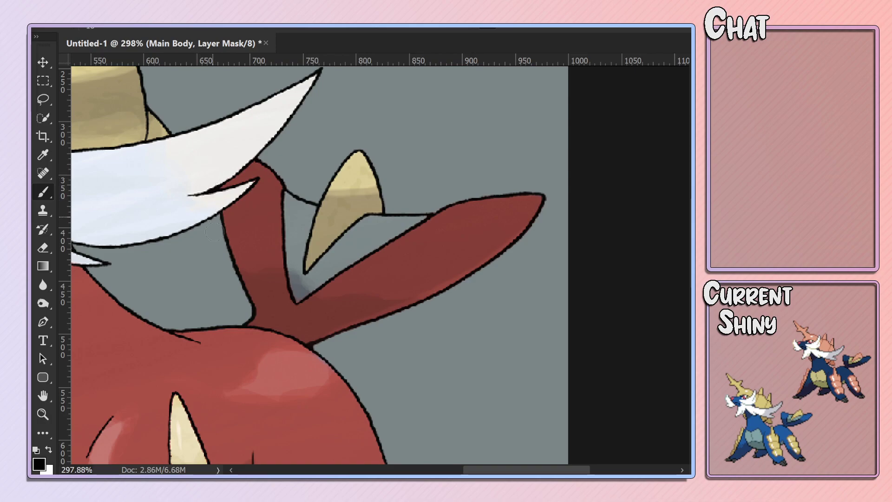
pyautogui.scroll(3, 138, 170)
pyautogui.scroll(3, 137, 170)
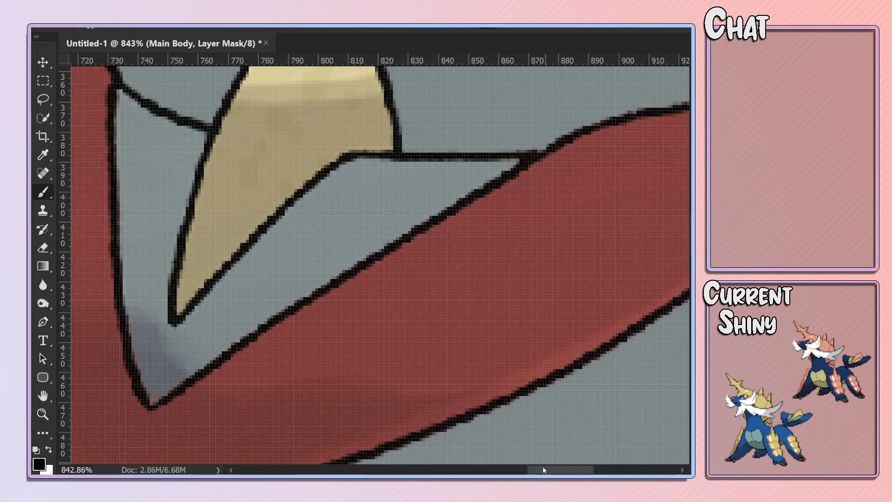
pyautogui.moveTo(548, 469); pyautogui.dragTo(475, 468)
# Touch up the mane edges of the mask and set the brush size to 3 px.
pyautogui.scroll(2, 543, 199)
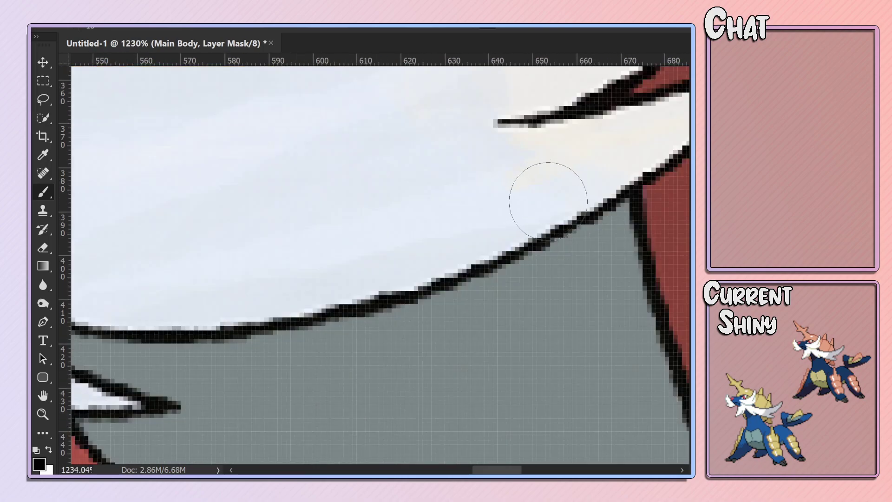
pyautogui.rightClick(583, 195)
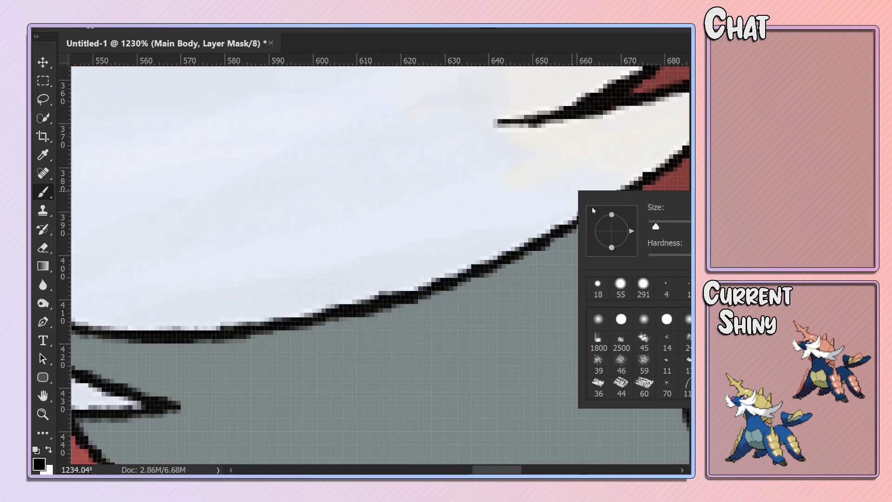
pyautogui.rightClick(516, 186)
pyautogui.moveTo(500, 469); pyautogui.dragTo(532, 472)
pyautogui.scroll(2, 418, 232)
pyautogui.scroll(2, 369, 175)
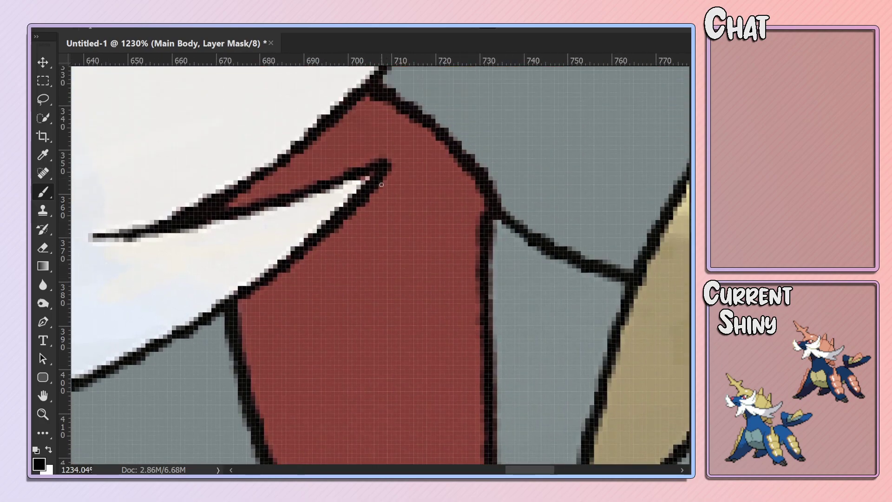
pyautogui.press('x')
pyautogui.press('x')
pyautogui.rightClick(226, 216)
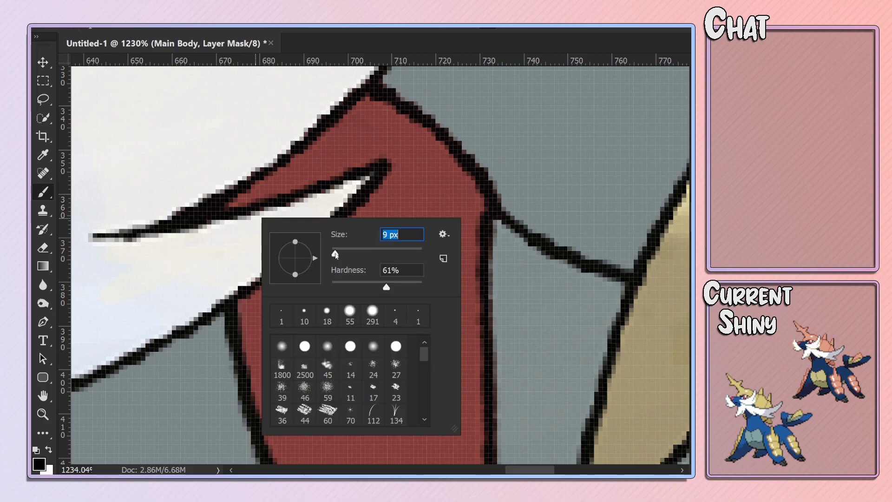
pyautogui.press('Escape')
pyautogui.rightClick(437, 227)
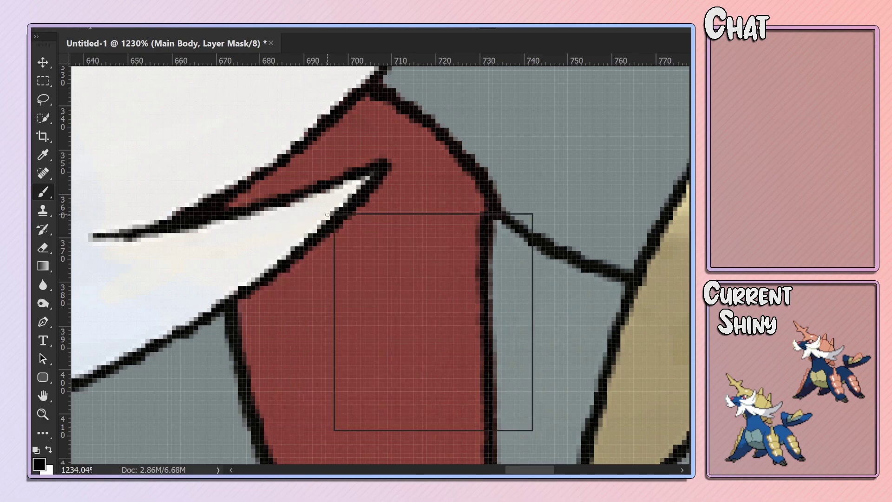
pyautogui.write('3')
pyautogui.press('Return')
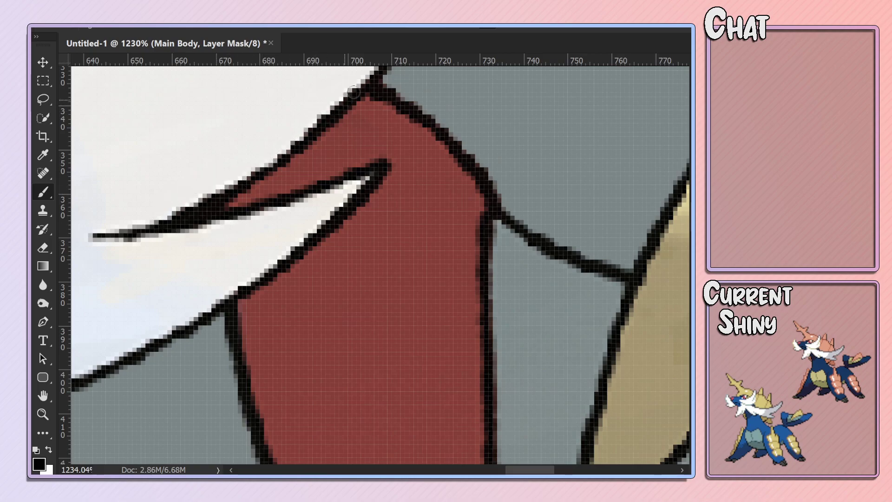
# Zoom back out to view the whole Samurott with its tidied brick-red body.
pyautogui.scroll(3, 378, 88)
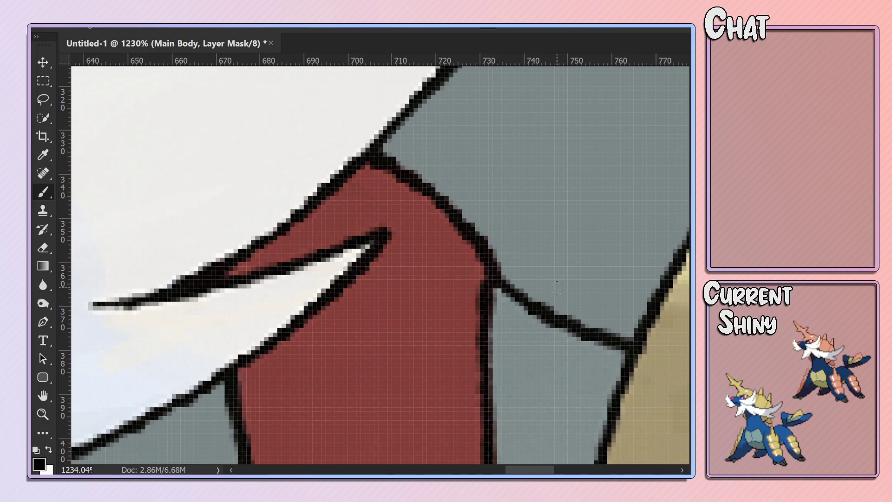
pyautogui.keyDown('alt'); pyautogui.scroll(-1, 534, 265); pyautogui.keyUp('alt')
pyautogui.keyDown('alt'); pyautogui.scroll(-3, 535, 269); pyautogui.keyUp('alt')
pyautogui.keyDown('alt'); pyautogui.scroll(-1, 535, 268); pyautogui.keyUp('alt')
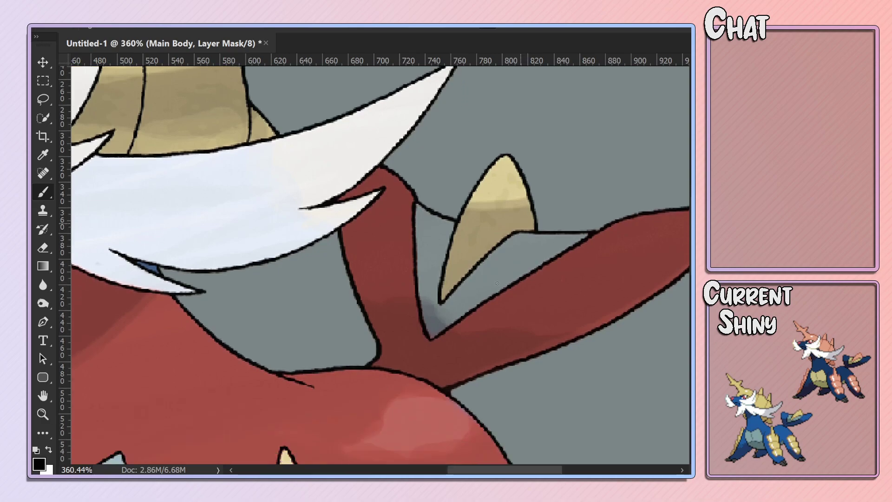
pyautogui.keyDown('alt'); pyautogui.scroll(-1, 511, 262); pyautogui.keyUp('alt')
pyautogui.keyDown('alt'); pyautogui.scroll(-2, 404, 239); pyautogui.keyUp('alt')
pyautogui.keyDown('alt'); pyautogui.scroll(-1, 404, 240); pyautogui.keyUp('alt')
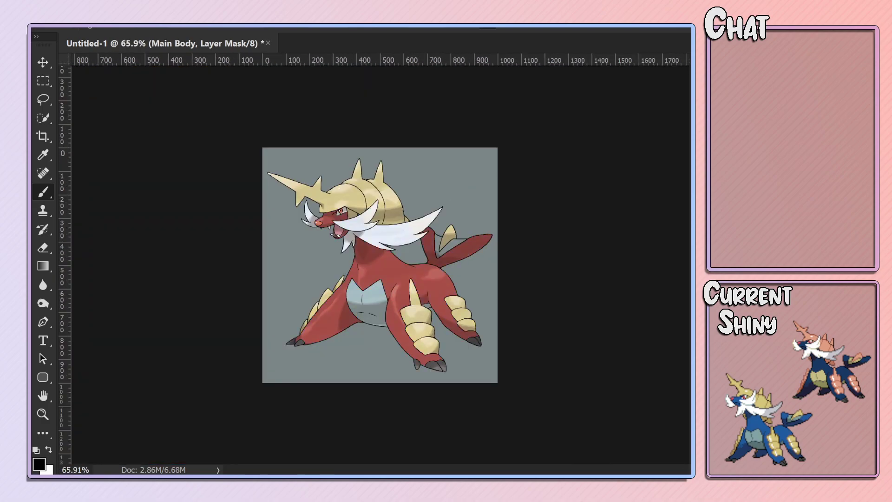
# Hide the red body recolour, target the 503Samurott layer, and Quick Select the light-blue belly.
pyautogui.hotkey('ctrl', 'z')
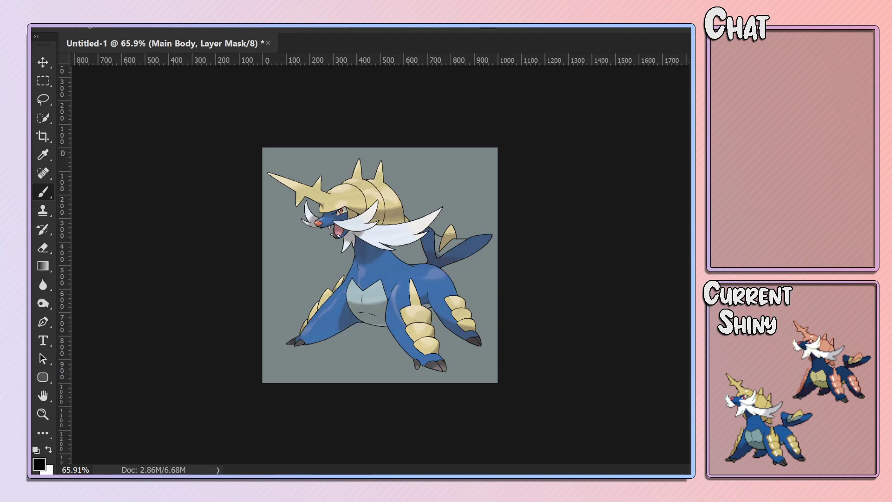
pyautogui.hotkey('alt', '[')
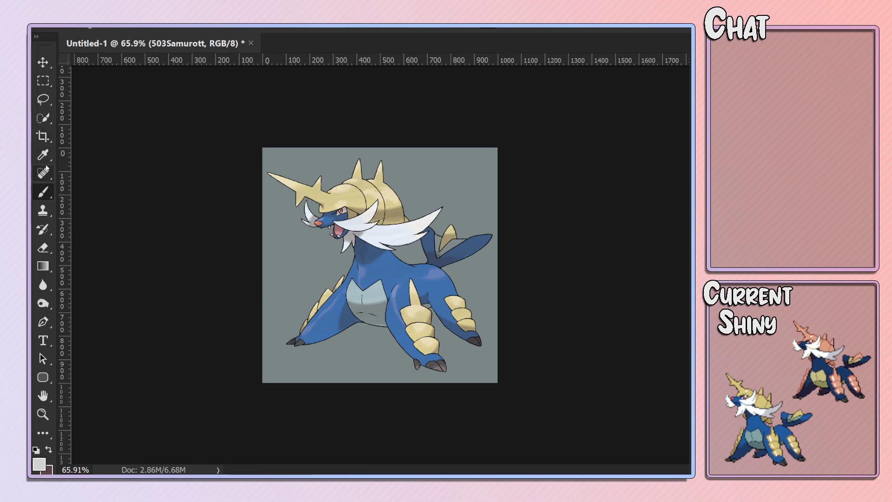
pyautogui.click(43, 118)
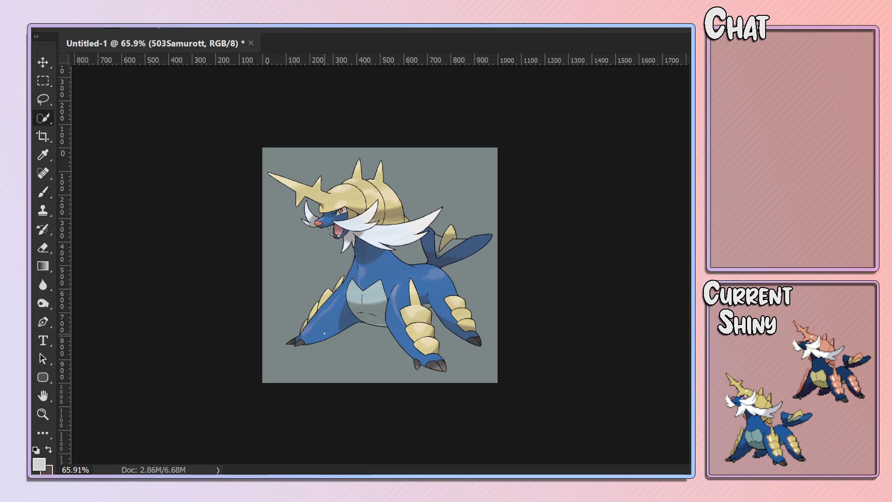
pyautogui.moveTo(358, 294); pyautogui.dragTo(428, 307)
# Add a colorized Hue/Saturation layer that tints the selected belly purple.
pyautogui.click(546, 181)
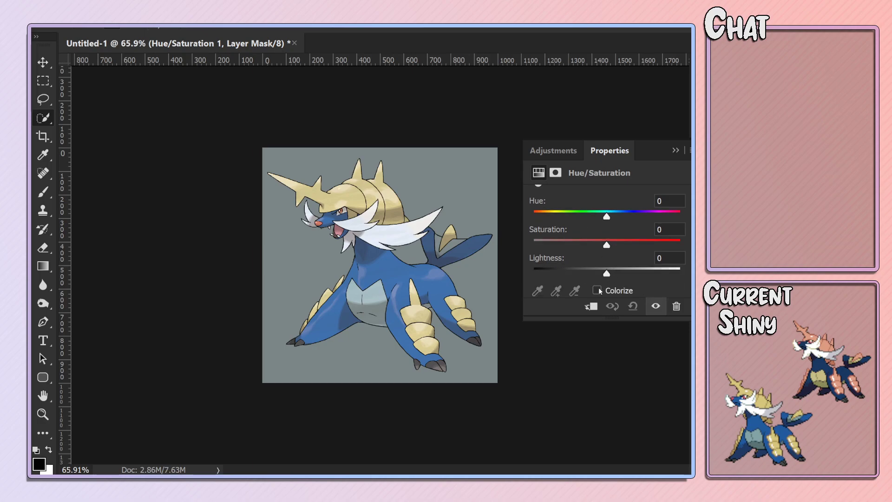
pyautogui.click(597, 290)
pyautogui.moveTo(582, 215)
pyautogui.mouseDown()
pyautogui.moveTo(517, 215)
pyautogui.moveTo(653, 216)
pyautogui.mouseUp()
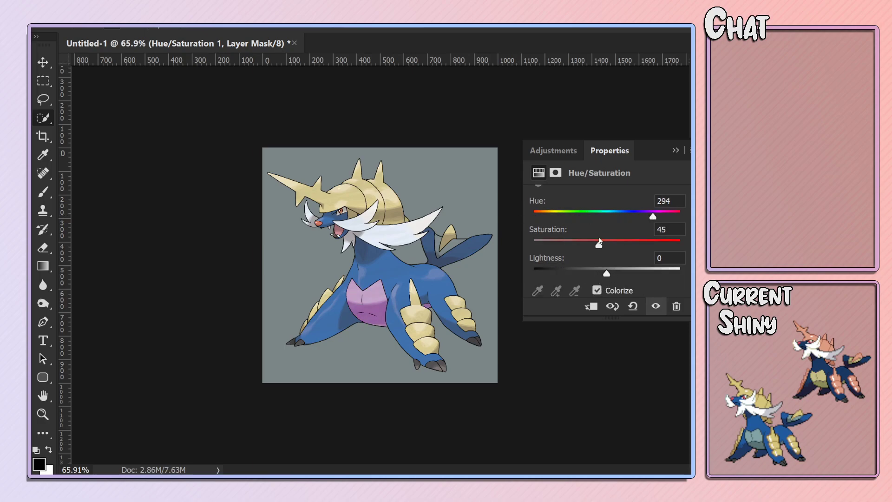
pyautogui.moveTo(599, 241)
pyautogui.mouseDown()
pyautogui.moveTo(622, 240)
pyautogui.moveTo(600, 242)
pyautogui.mouseUp()
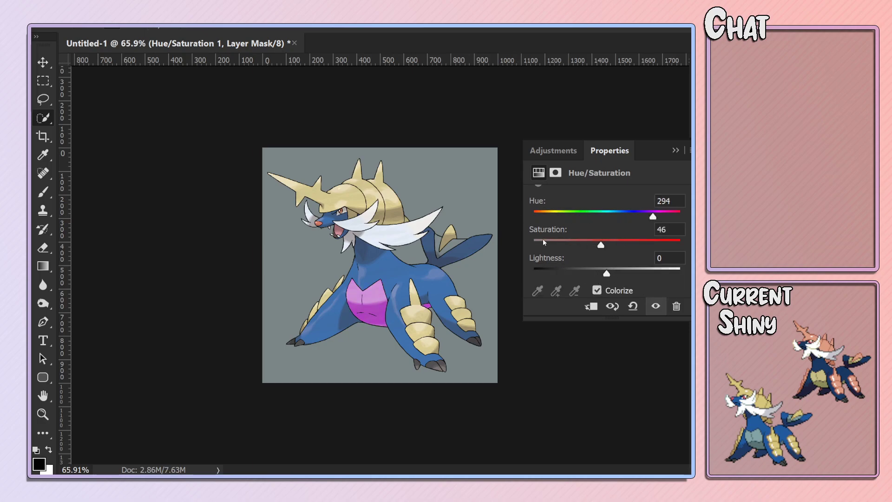
pyautogui.click(675, 150)
pyautogui.keyDown('alt'); pyautogui.scroll(3, 321, 321); pyautogui.keyUp('alt')
pyautogui.keyDown('alt'); pyautogui.scroll(3, 321, 321); pyautogui.keyUp('alt')
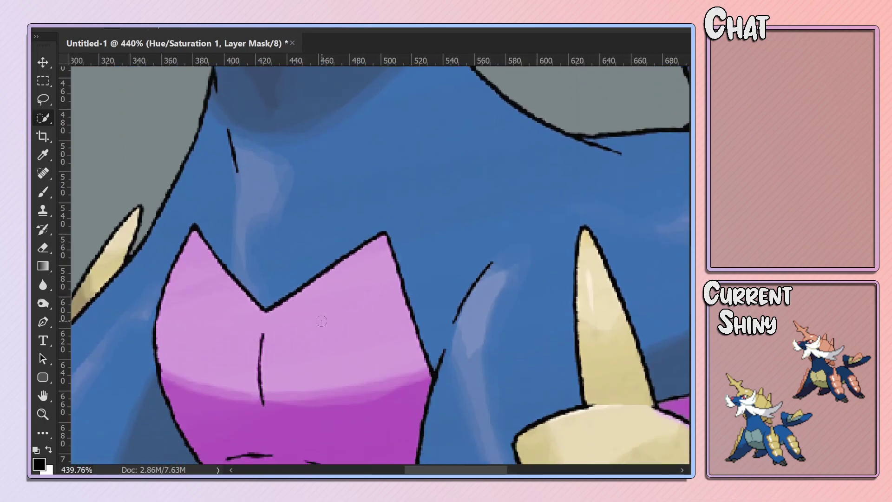
pyautogui.scroll(-1, 321, 320)
pyautogui.scroll(-3, 330, 315)
pyautogui.scroll(-3, 344, 311)
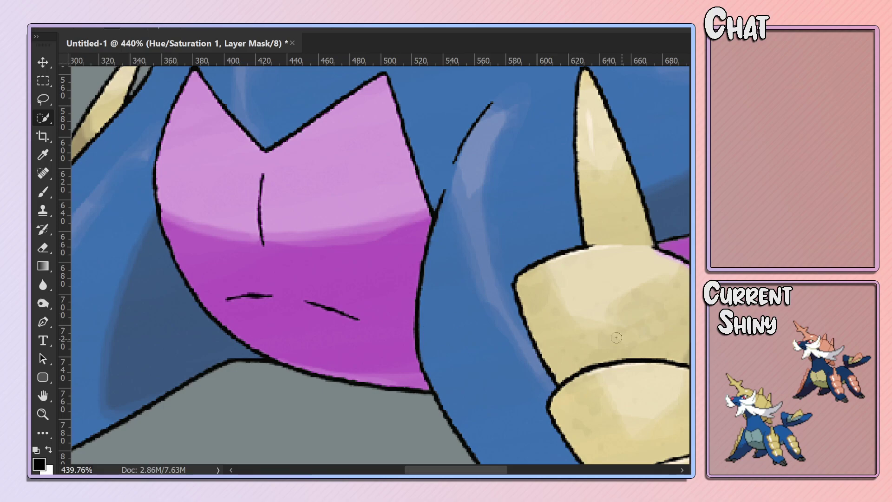
# Target the Underbody mask and paint black along the belly edge with the brush.
pyautogui.hotkey('ctrl', '2')
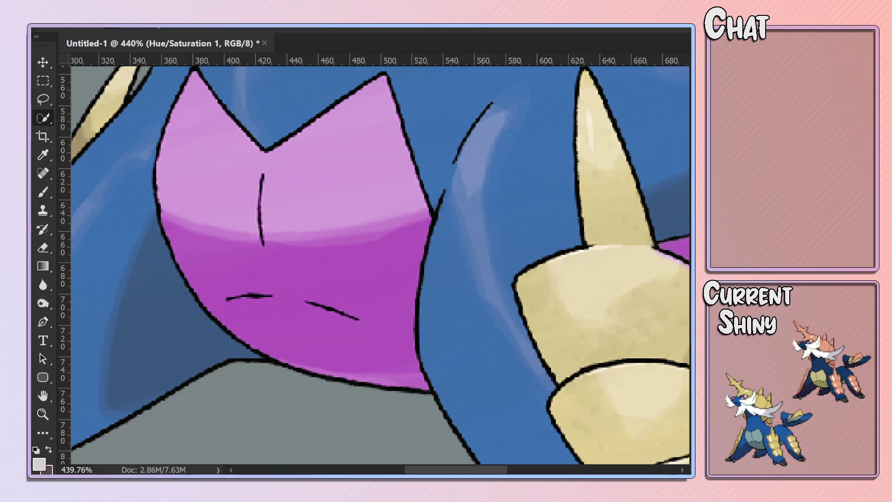
pyautogui.hotkey('alt', '[')
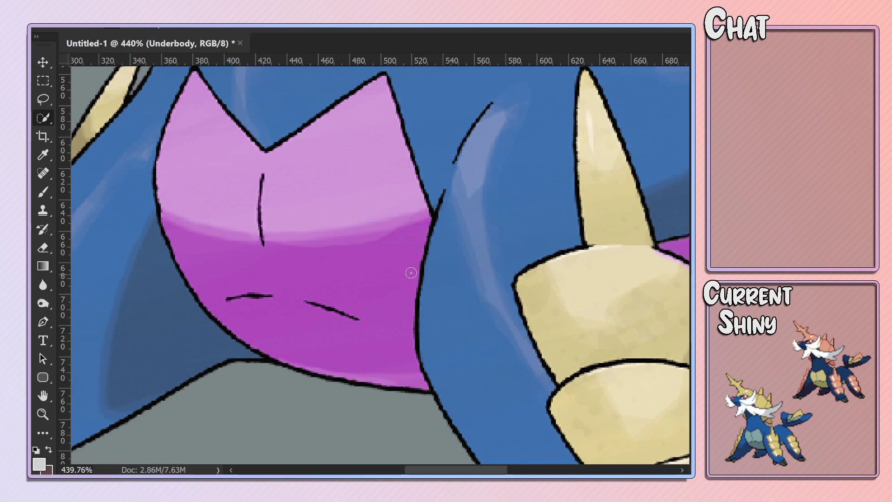
pyautogui.press('b')
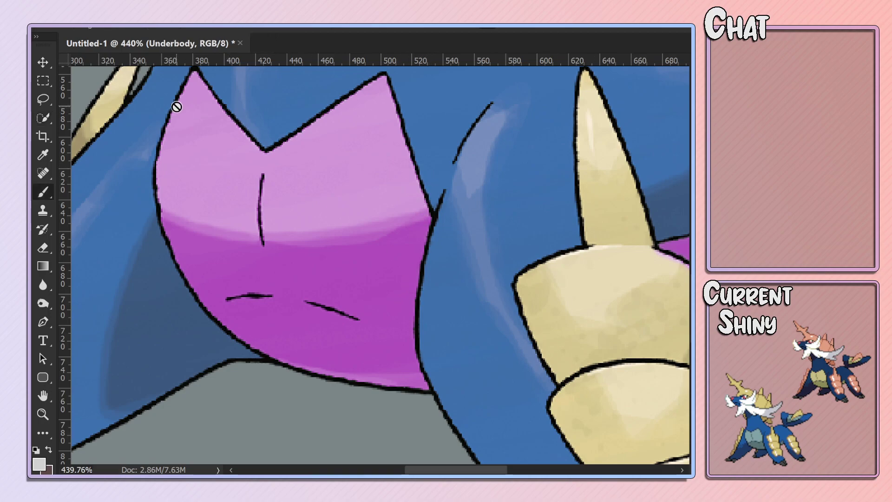
pyautogui.hotkey('ctrl', '\\')
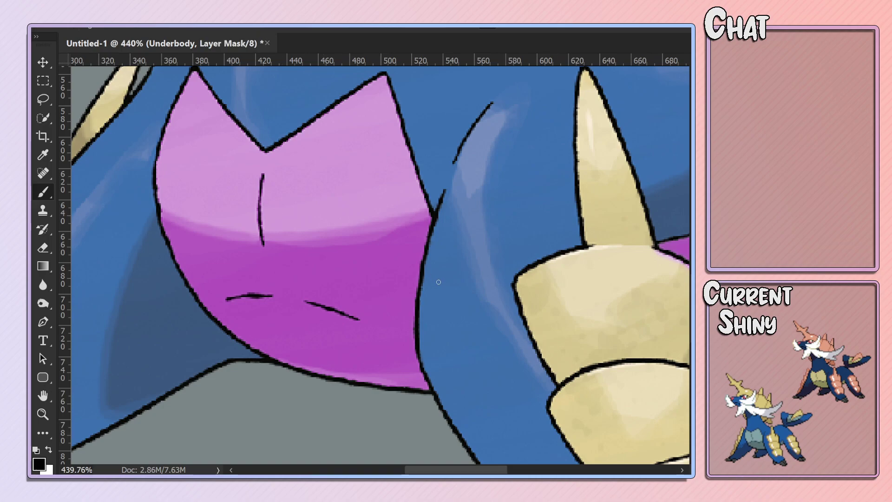
pyautogui.moveTo(416, 254); pyautogui.dragTo(413, 277)
pyautogui.scroll(-5, 343, 282)
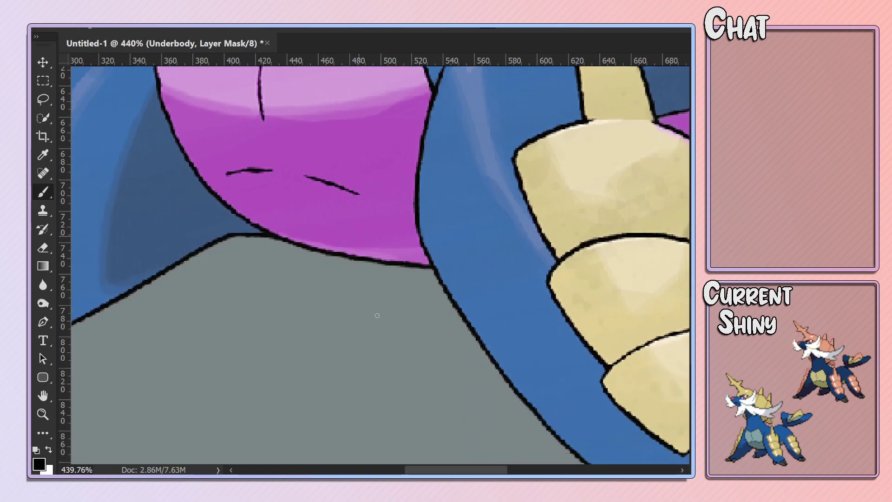
pyautogui.press('x')
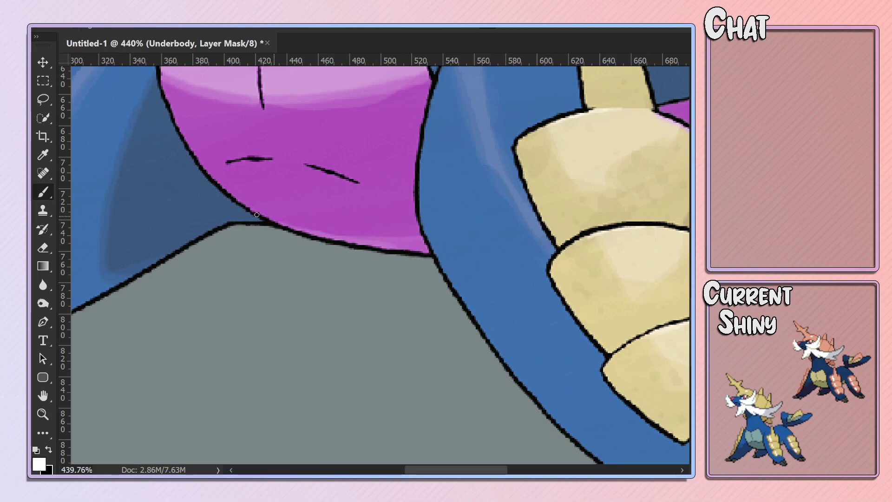
pyautogui.press('x')
# Mask out the pink fringe bleeding onto the cream armour edge.
pyautogui.hscroll(3, 338, 311)
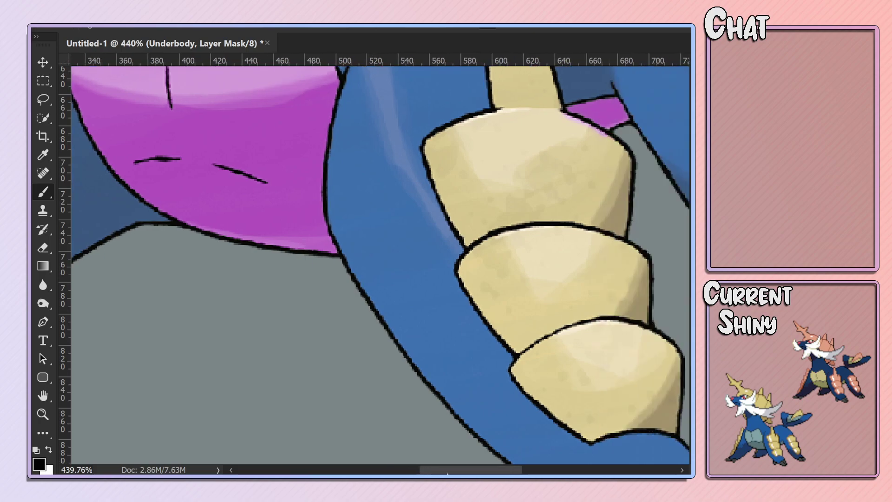
pyautogui.hscroll(5, 349, 279)
pyautogui.scroll(2, 364, 219)
pyautogui.scroll(2, 363, 220)
pyautogui.scroll(3, 354, 246)
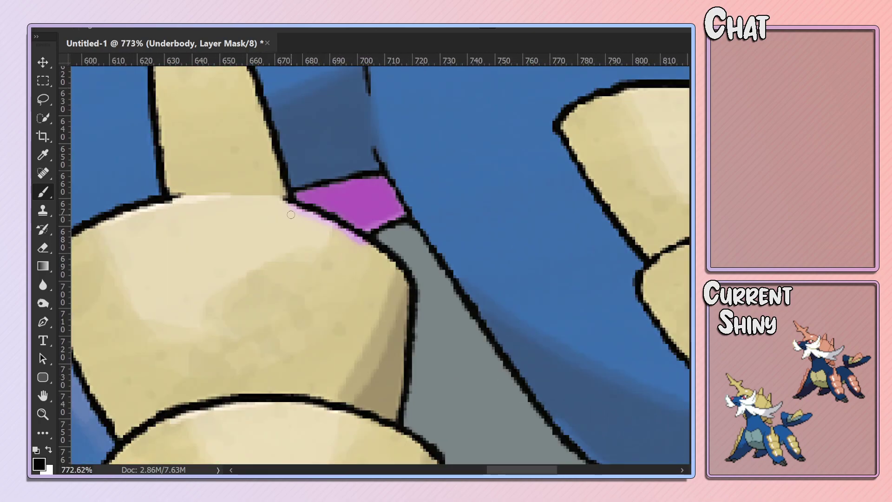
pyautogui.moveTo(316, 217); pyautogui.dragTo(365, 239)
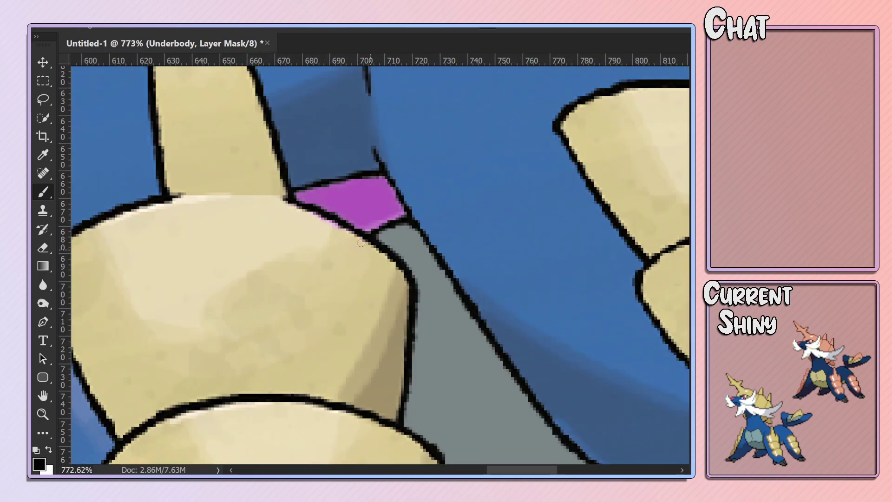
pyautogui.press('x')
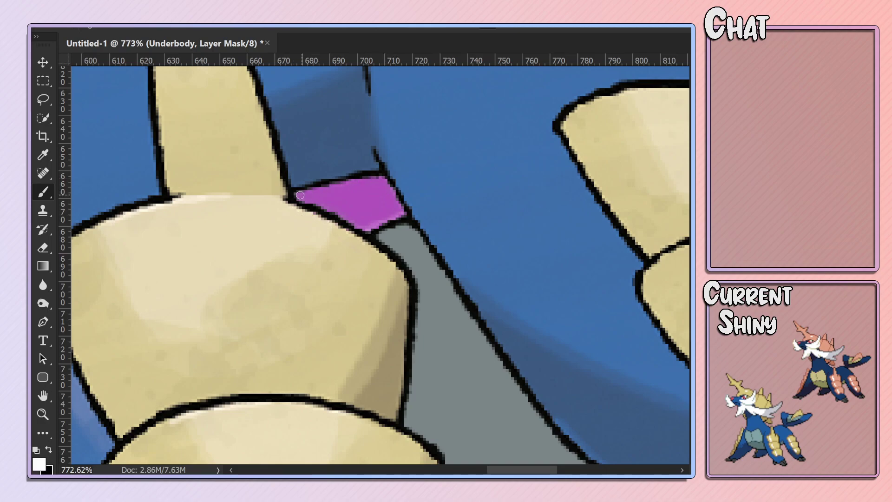
# Zoom out to view the whole Samurott and compare the belly colour.
pyautogui.scroll(-2, 341, 202)
pyautogui.scroll(-2, 371, 205)
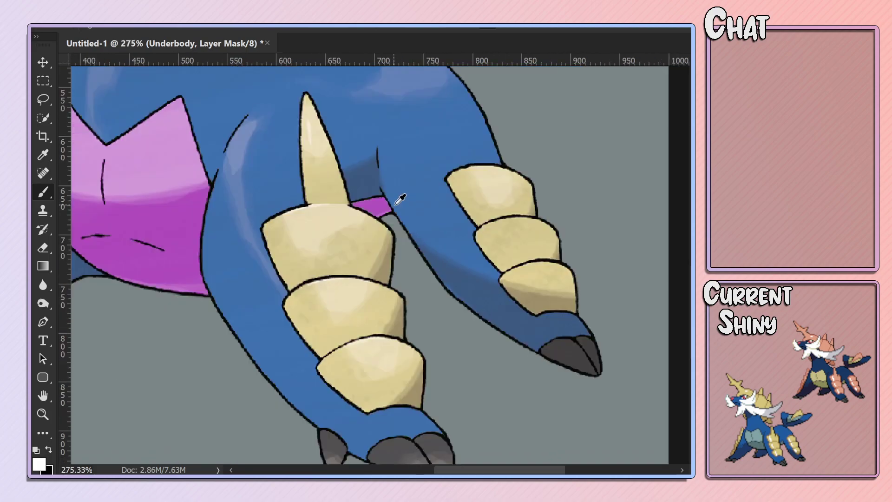
pyautogui.scroll(-2, 394, 188)
pyautogui.scroll(-2, 394, 188)
pyautogui.scroll(-3, 383, 175)
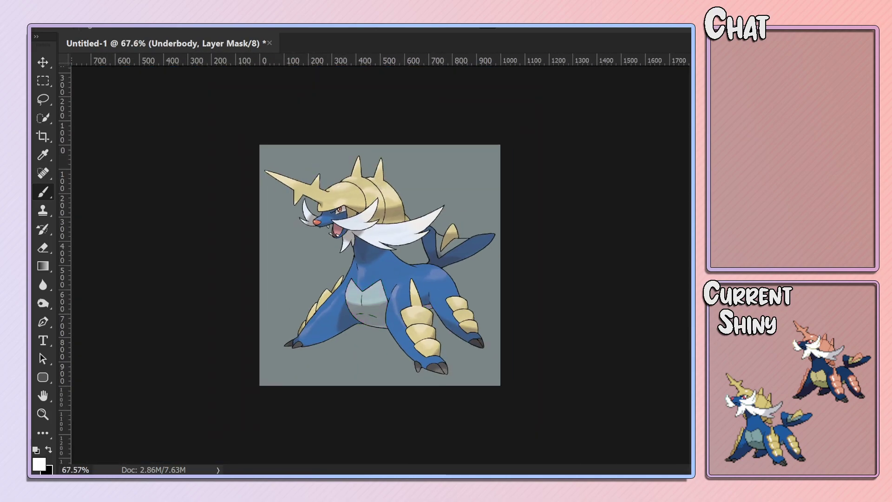
pyautogui.scroll(2, 377, 324)
pyautogui.scroll(3, 377, 324)
pyautogui.scroll(2, 377, 324)
pyautogui.scroll(-1, 361, 322)
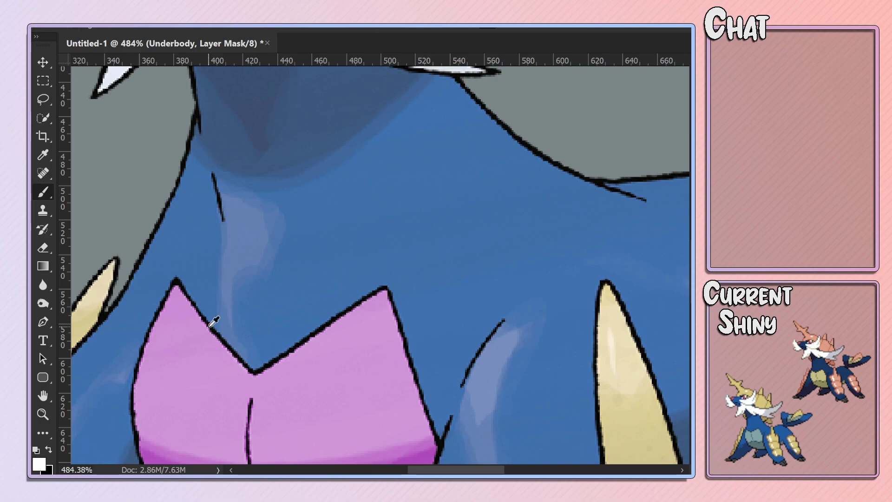
pyautogui.scroll(-2, 209, 318)
pyautogui.scroll(-1, 419, 380)
pyautogui.scroll(-1, 418, 380)
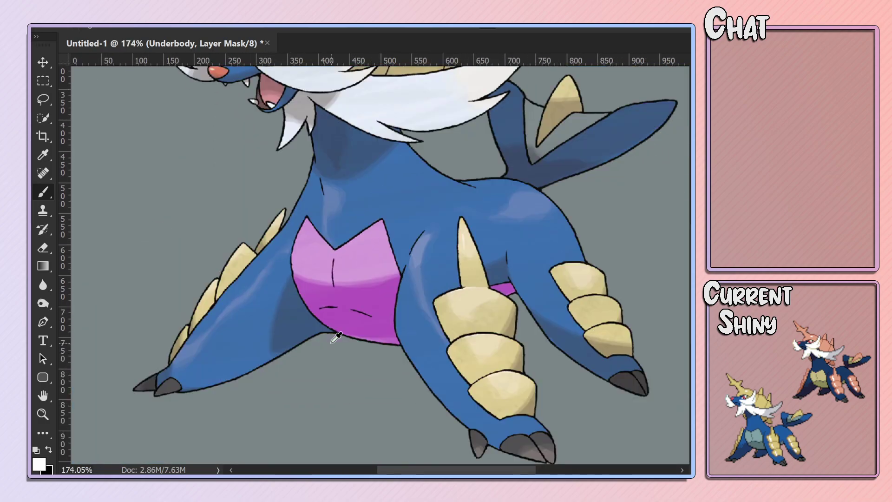
pyautogui.scroll(-1, 418, 379)
pyautogui.scroll(-1, 419, 379)
pyautogui.hotkey('ctrl', ',')
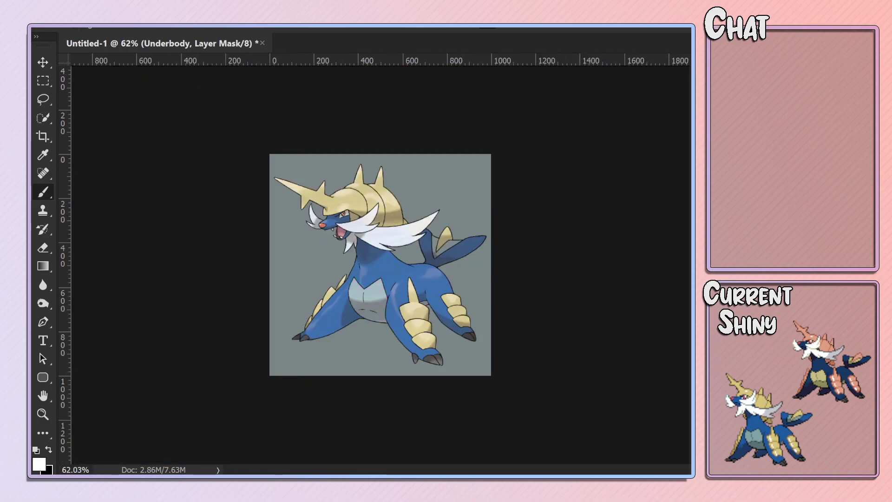
pyautogui.hotkey('ctrl', ',')
pyautogui.hotkey('ctrl', ',')
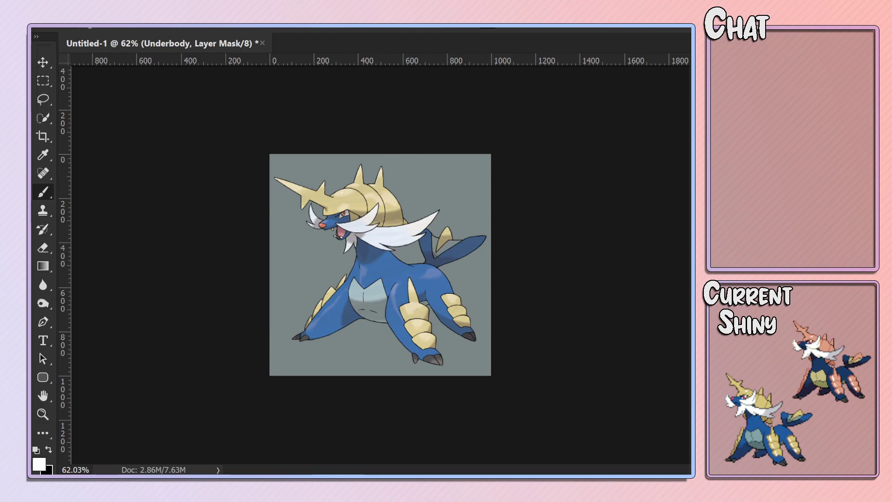
pyautogui.hotkey('ctrl', '0')
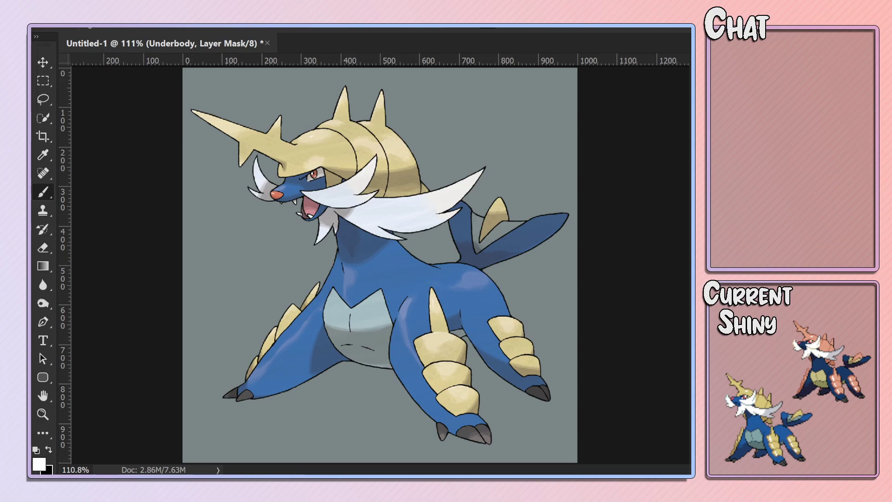
# Target the 503Samurott layer and Quick Select the tail fin.
pyautogui.hotkey('alt', '[')
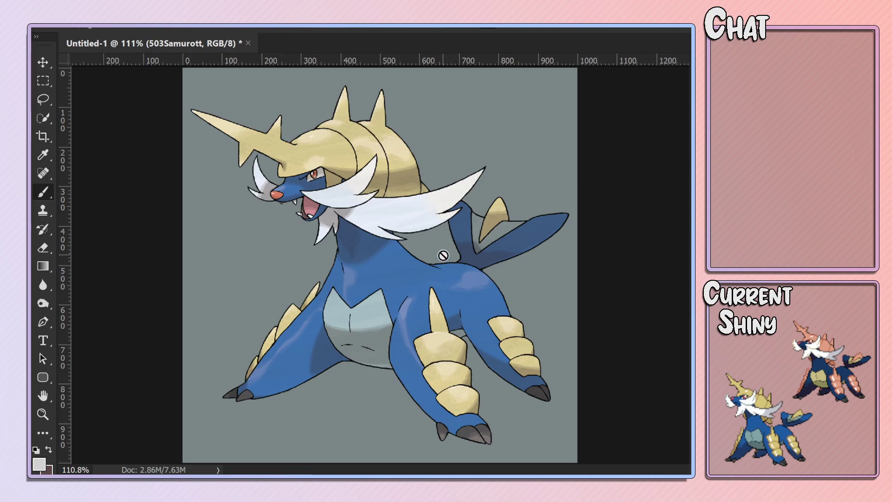
pyautogui.click(43, 121)
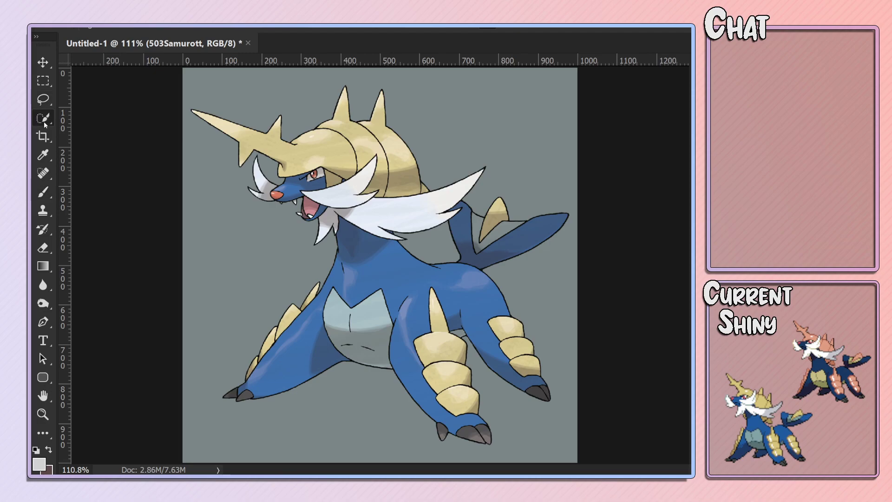
pyautogui.click(474, 229)
pyautogui.click(513, 228)
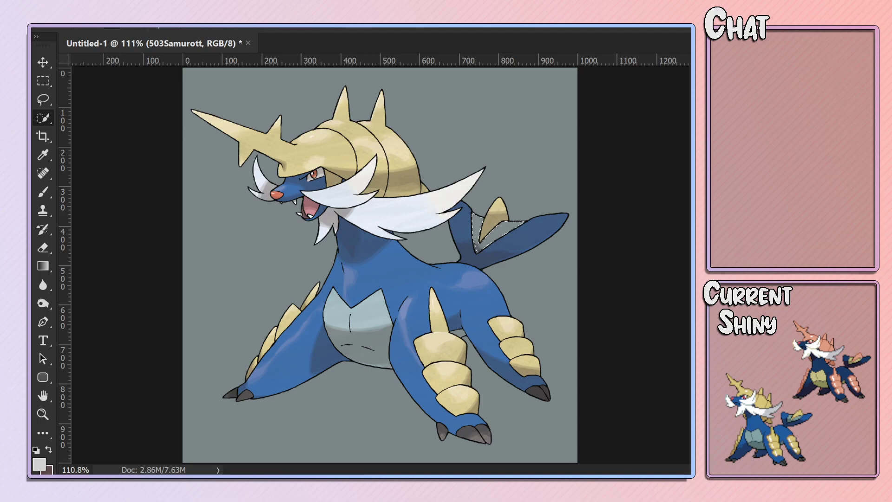
# Add a colorized Hue/Saturation layer with Hue 103 and Saturation 64 for a green fin.
pyautogui.hotkey('ctrl', 'u')
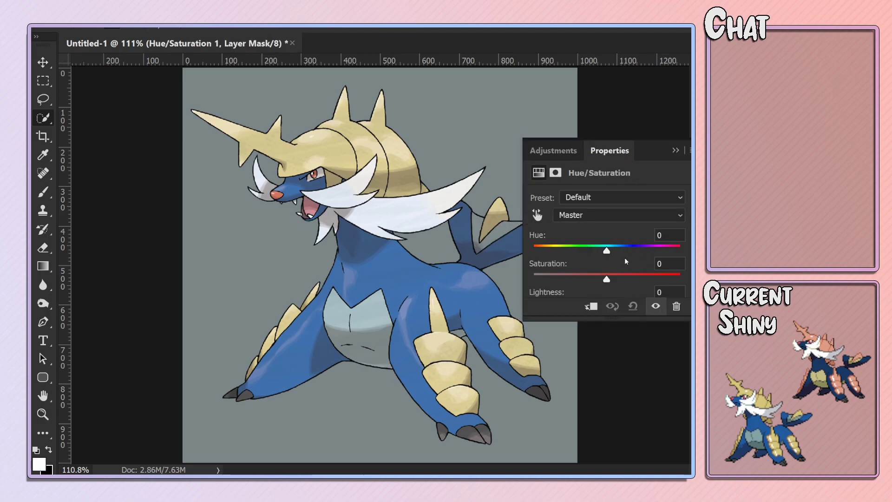
pyautogui.scroll(-1, 583, 274)
pyautogui.click(597, 291)
pyautogui.moveTo(607, 216)
pyautogui.mouseDown()
pyautogui.moveTo(636, 210)
pyautogui.moveTo(576, 221)
pyautogui.moveTo(628, 244)
pyautogui.mouseUp()
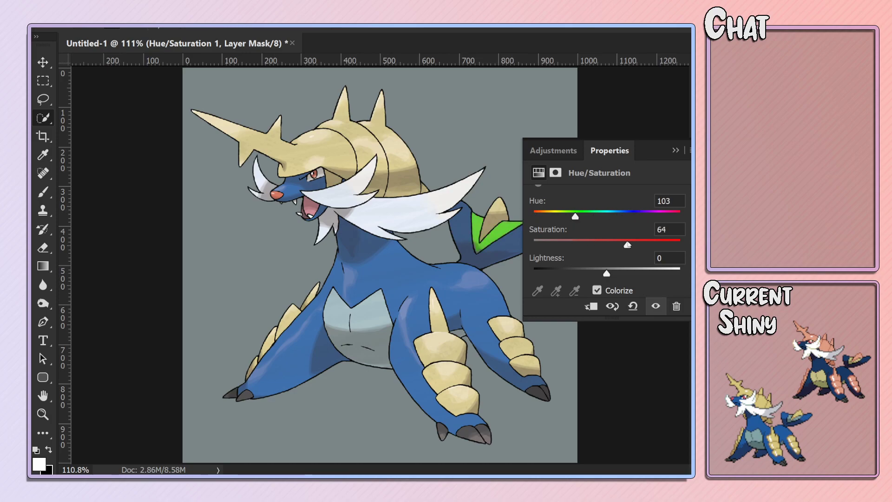
pyautogui.click(675, 150)
pyautogui.scroll(5, 382, 269)
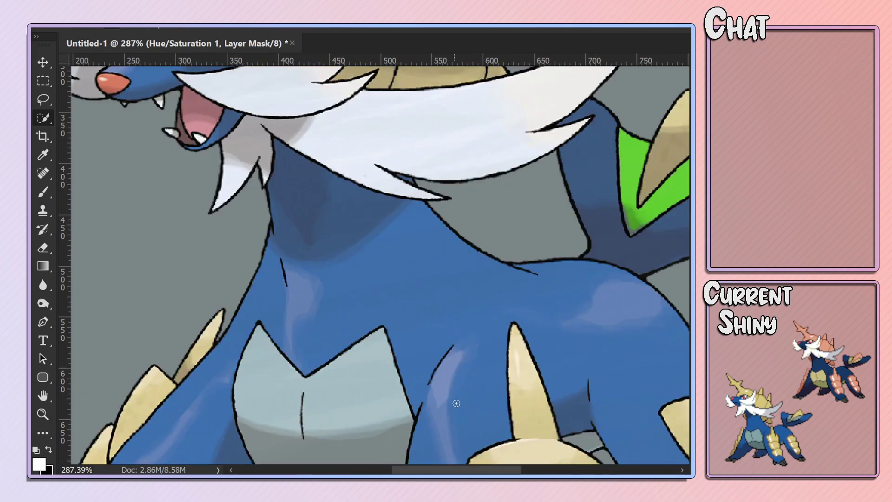
# Rename the green adjustment layer to Fin.
pyautogui.hotkey('ctrl', '2')
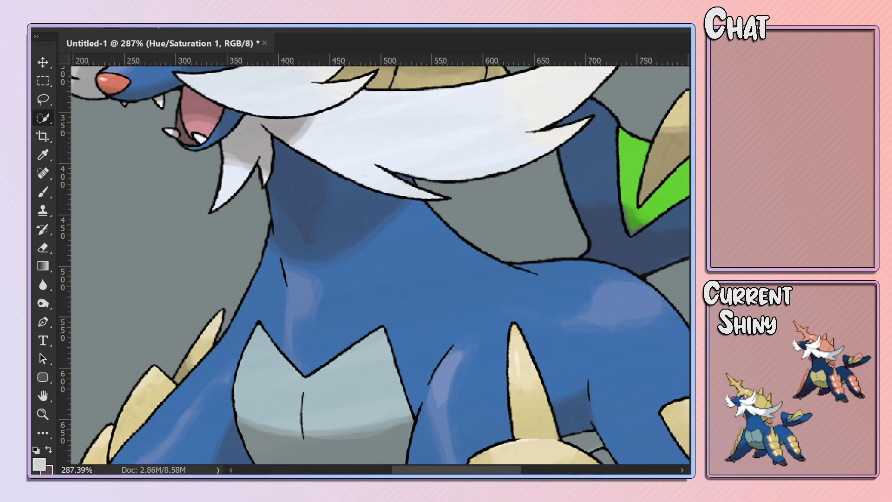
pyautogui.hotkey('alt', '[')
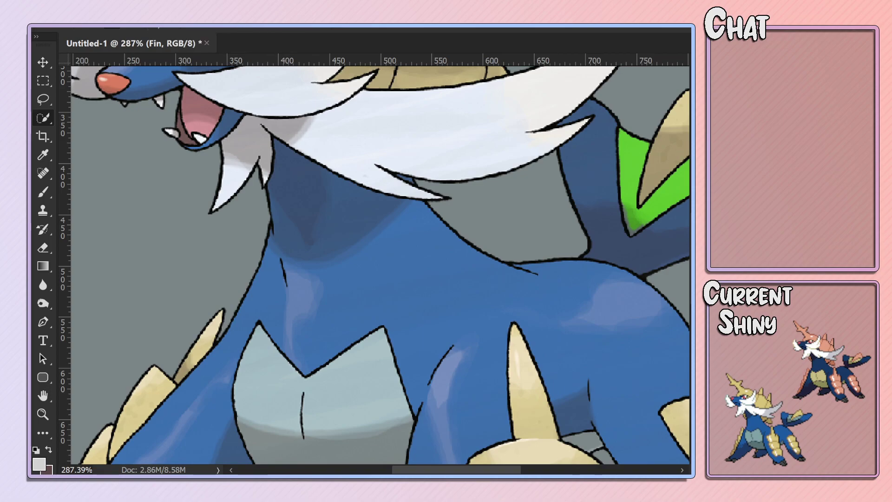
pyautogui.hscroll(2, 484, 422)
pyautogui.hscroll(8, 483, 422)
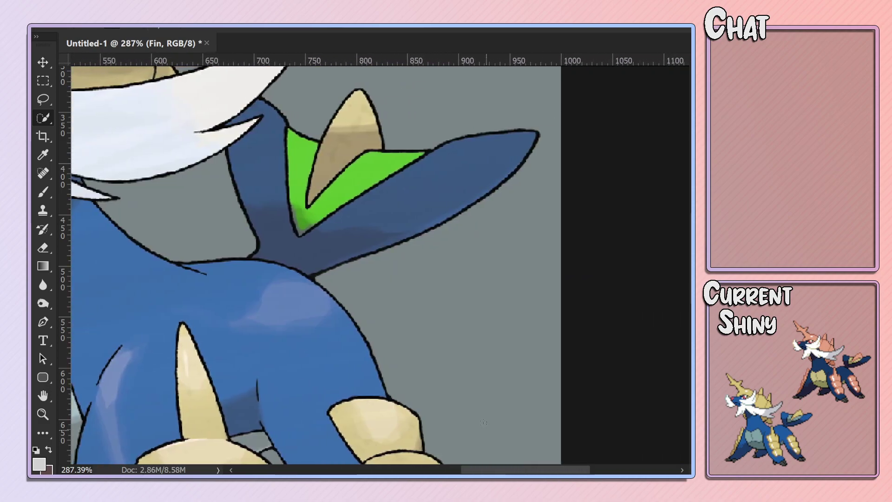
pyautogui.scroll(2, 409, 242)
pyautogui.scroll(3, 409, 241)
pyautogui.scroll(3, 409, 242)
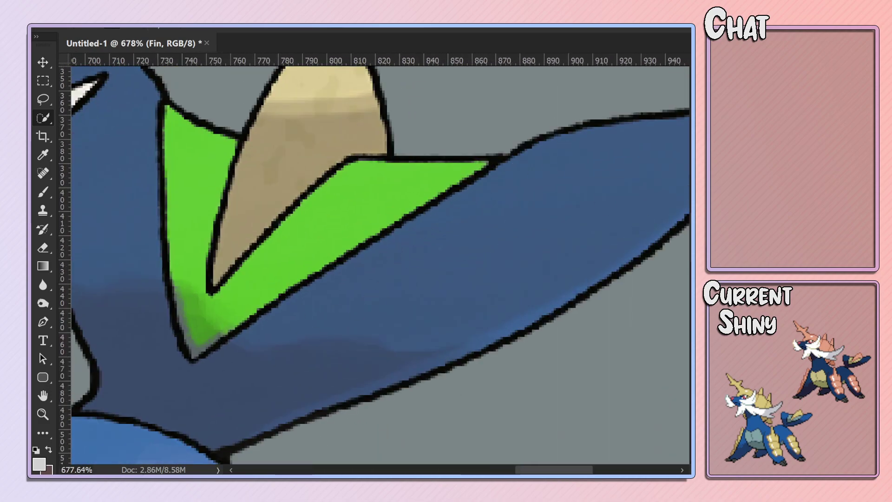
# Paint white on the Fin mask along the fin's left edge and over the grey speck at its tip.
pyautogui.hotkey('ctrl', '\\')
pyautogui.press('b')
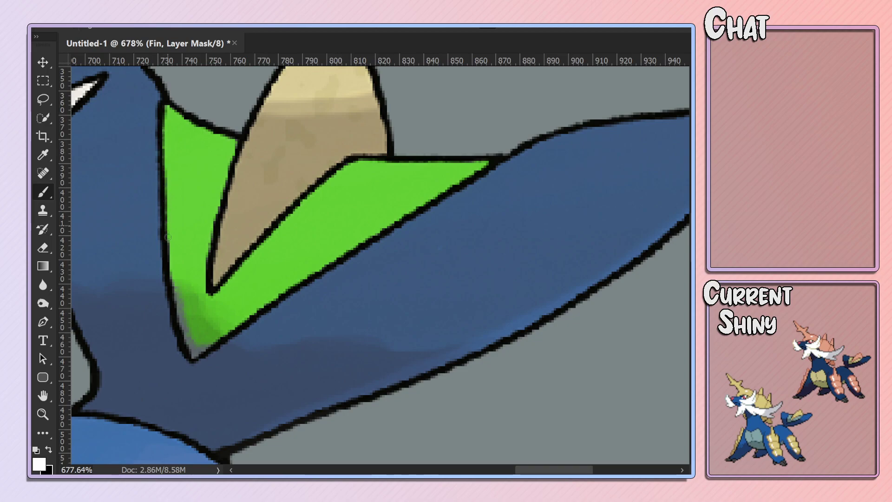
pyautogui.moveTo(170, 259); pyautogui.dragTo(198, 346)
pyautogui.hscroll(-5, 319, 405)
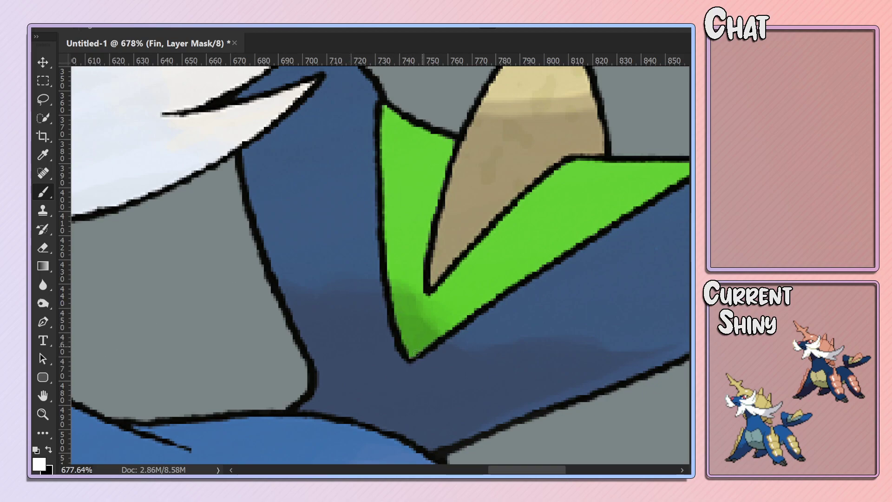
pyautogui.click(411, 348)
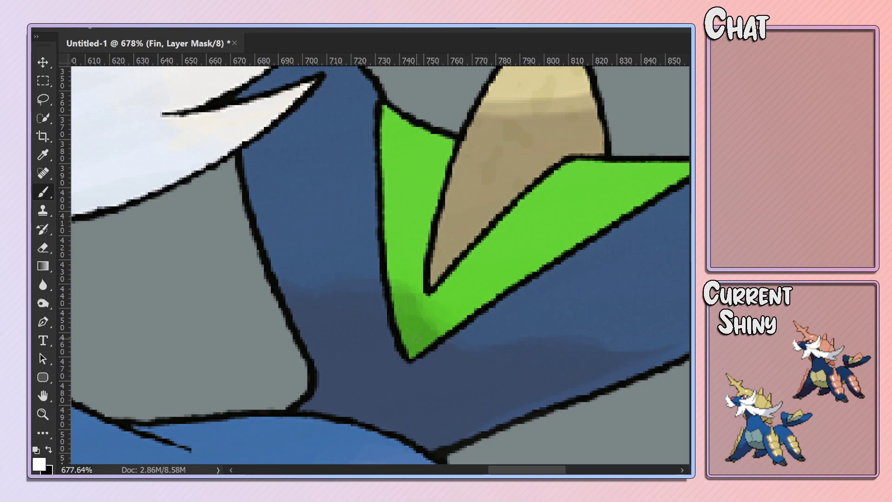
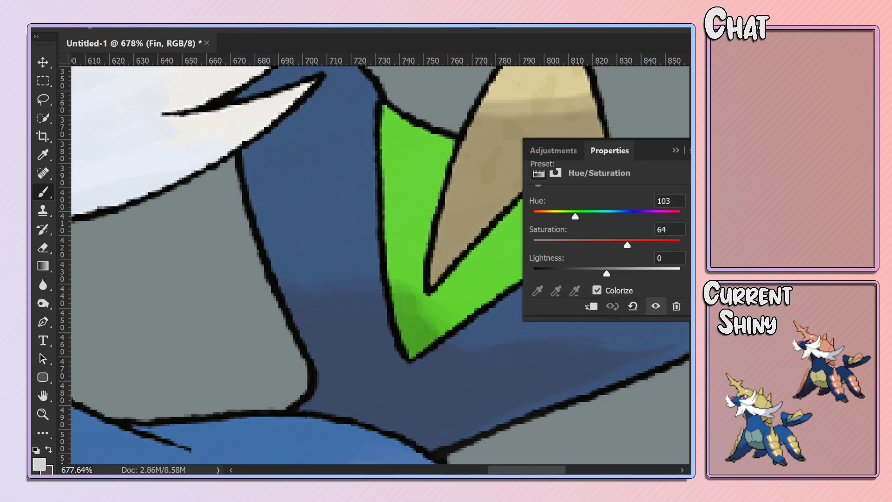
# Shift the green fin patch's hue to purple and dismiss the rasterize error.
pyautogui.moveTo(566, 214); pyautogui.dragTo(642, 215)
pyautogui.click(676, 150)
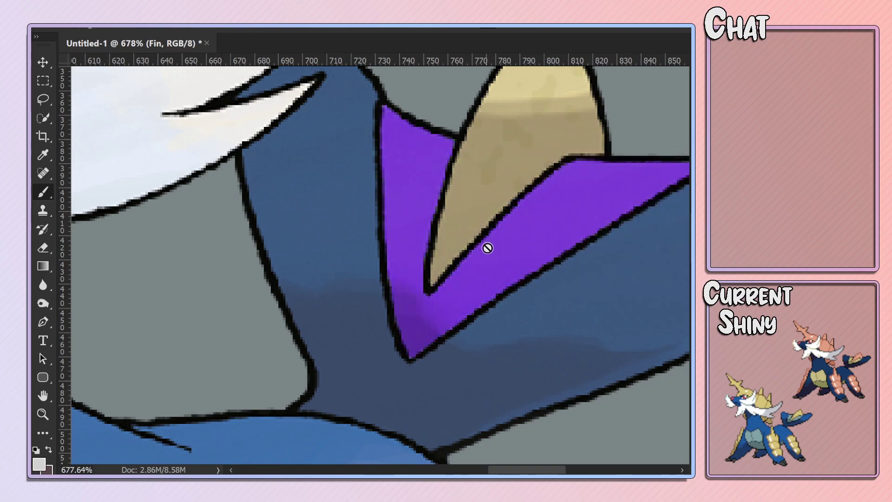
pyautogui.click(550, 299)
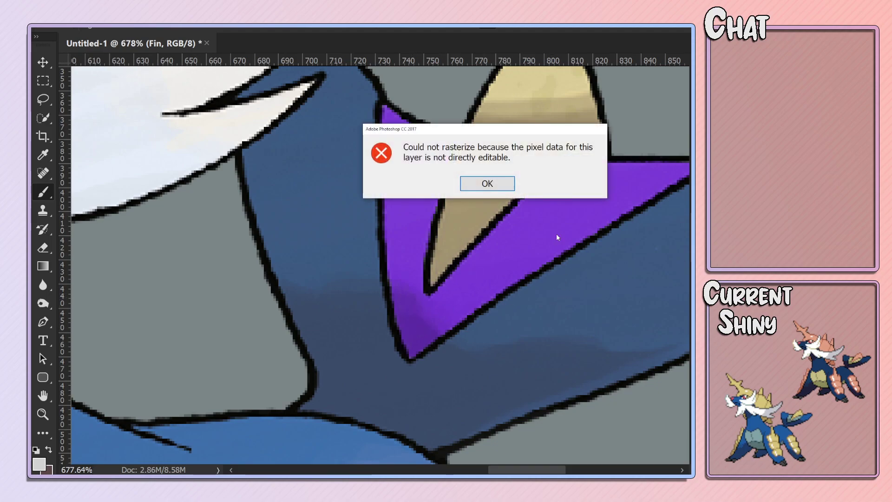
pyautogui.click(501, 184)
# Fill the Fin layer's mask with black to hide the purple, then sample the grey background.
pyautogui.hotkey('ctrl', '\\')
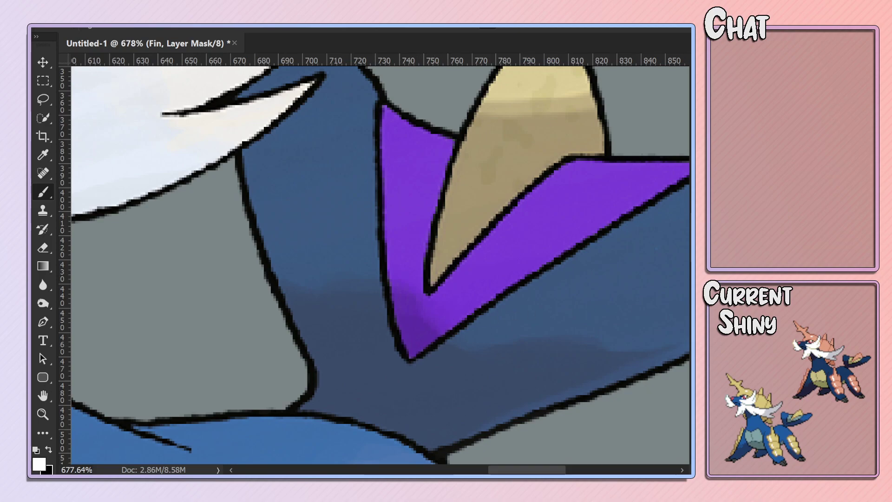
pyautogui.hotkey('ctrl', 'i')
pyautogui.hotkey('ctrl', '2')
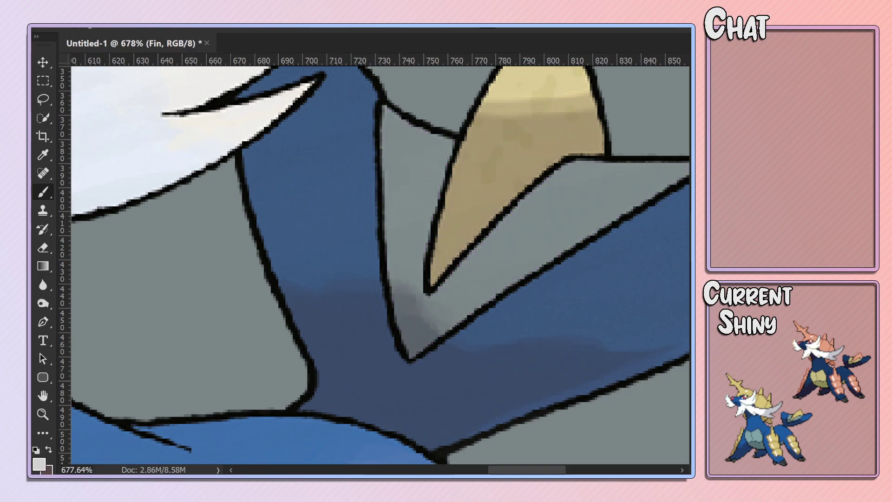
pyautogui.keyDown('alt'); pyautogui.click(432, 319); pyautogui.keyUp('alt')
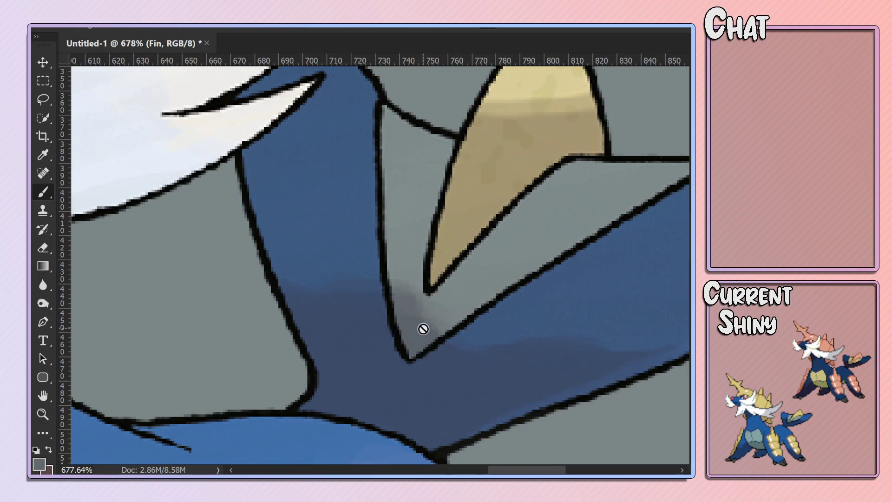
# Zoom to the snout, Quick Select the red nose, and add a Hue/Saturation adjustment for it.
pyautogui.scroll(-3, 423, 329)
pyautogui.scroll(-3, 452, 295)
pyautogui.scroll(-1, 392, 308)
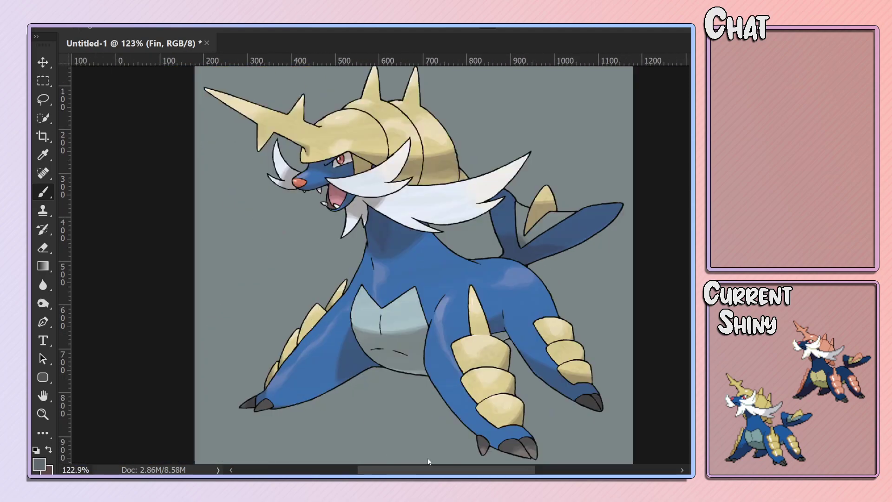
pyautogui.moveTo(508, 470); pyautogui.dragTo(438, 451)
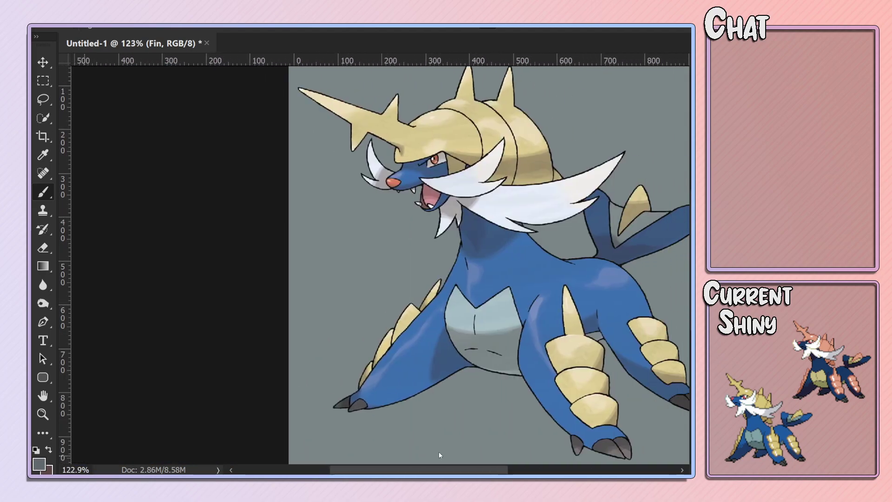
pyautogui.scroll(2, 398, 268)
pyautogui.scroll(2, 481, 253)
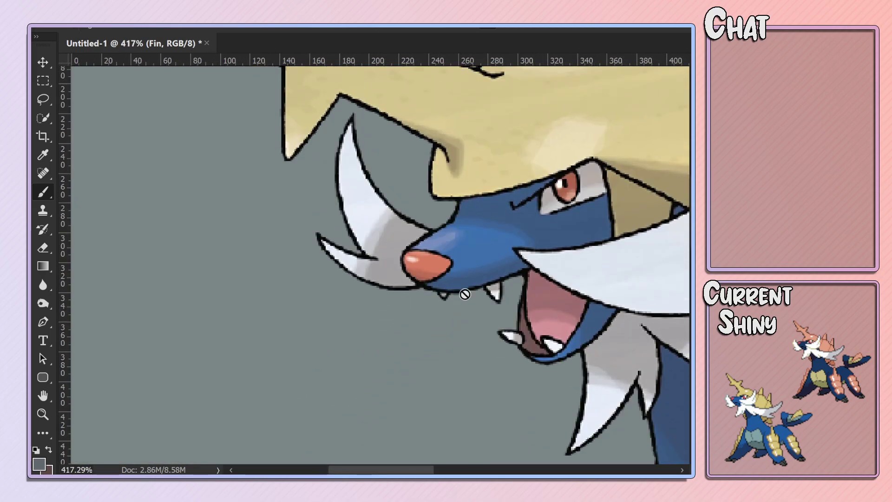
pyautogui.scroll(1, 465, 295)
pyautogui.scroll(2, 372, 302)
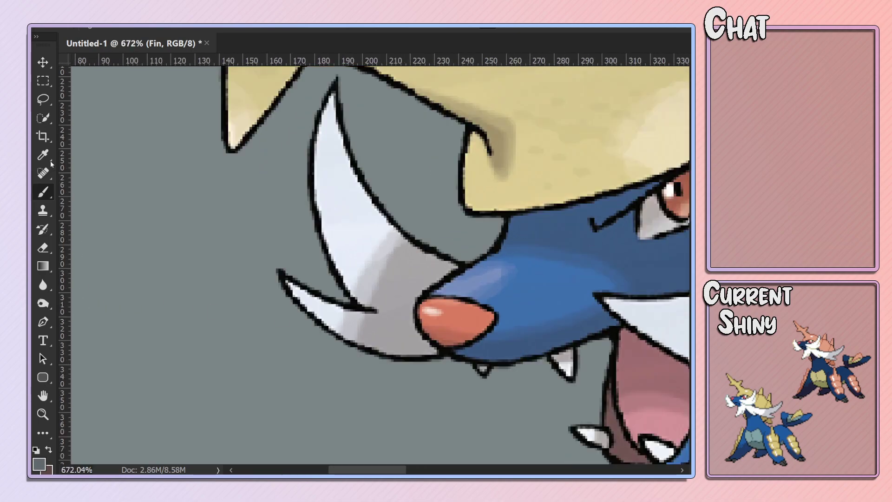
pyautogui.click(41, 120)
pyautogui.moveTo(452, 308); pyautogui.dragTo(464, 320)
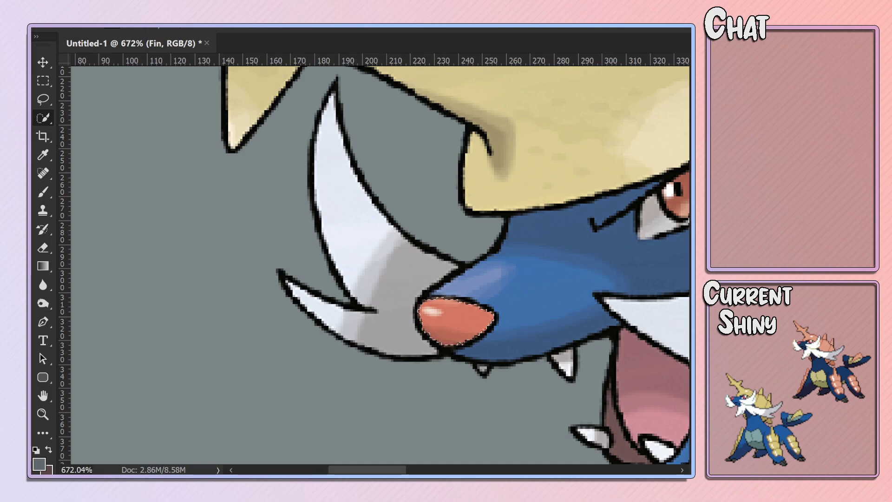
pyautogui.hotkey('ctrl', 'u')
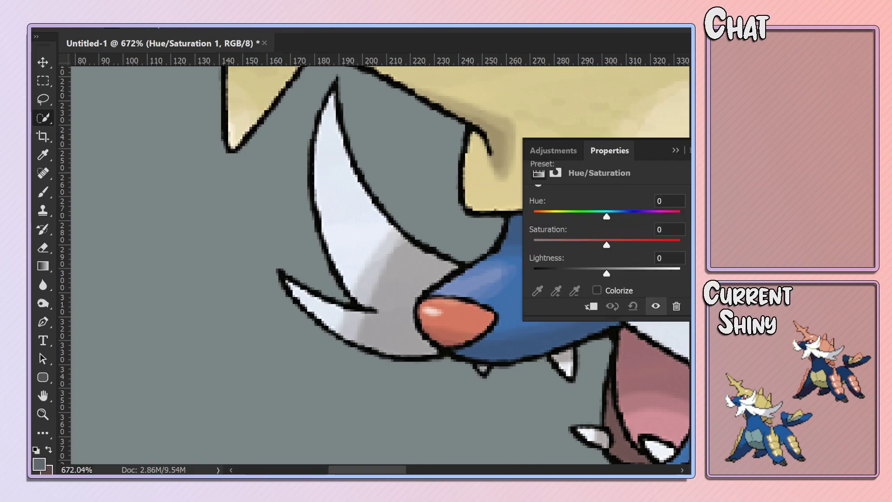
# Confirm the nose adjustment layer's name as Snoz.
pyautogui.press('Return')
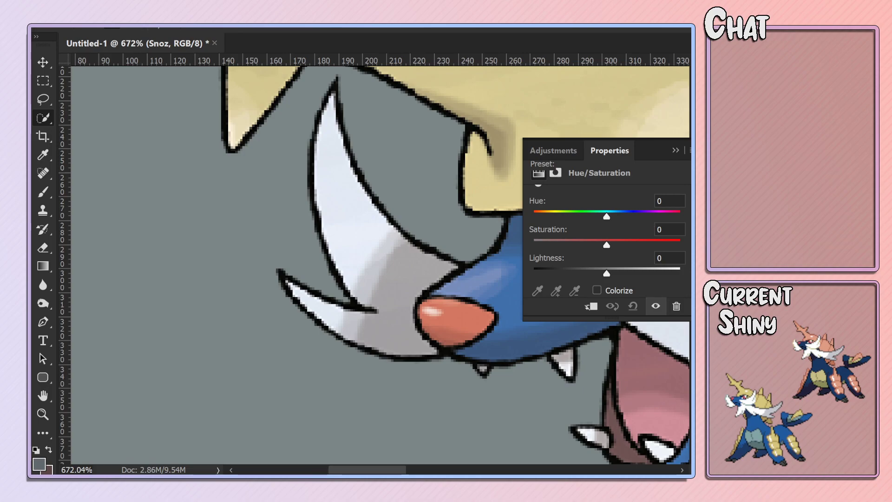
pyautogui.click(676, 150)
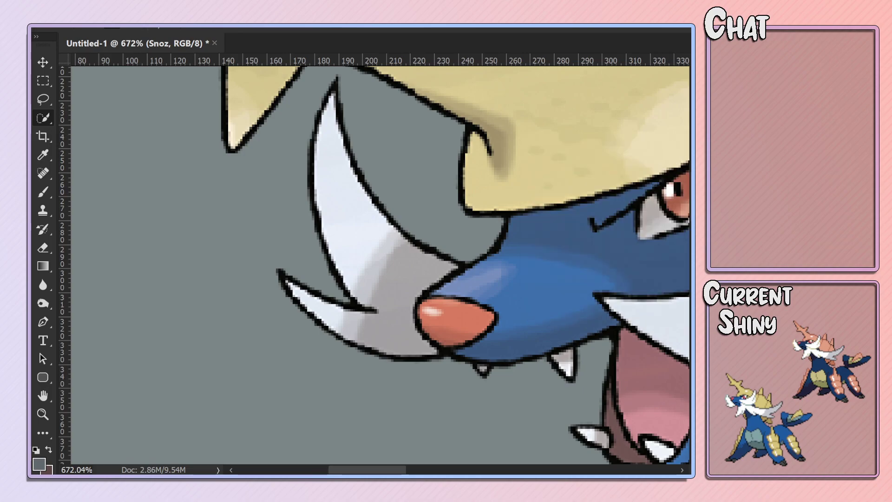
pyautogui.click(690, 150)
# Colorize the nose and set a saturated violet hue of about 252.
pyautogui.click(597, 290)
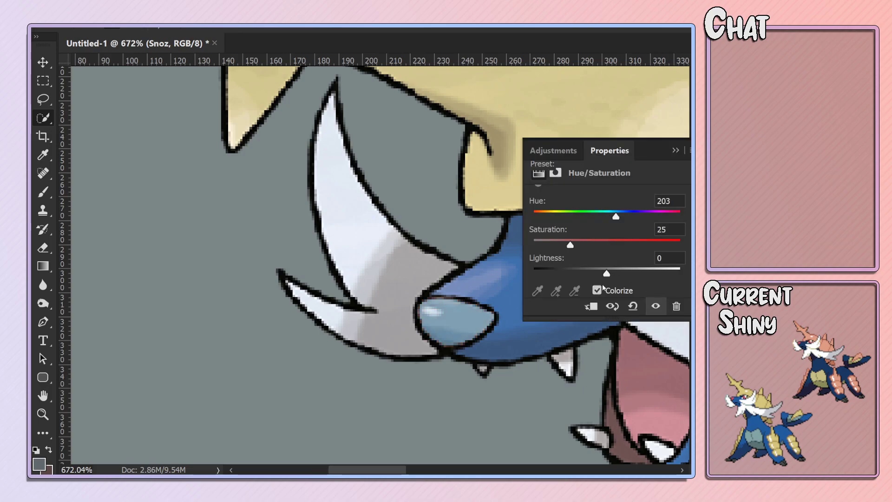
pyautogui.moveTo(616, 217); pyautogui.dragTo(505, 208)
pyautogui.moveTo(620, 216); pyautogui.dragTo(660, 217)
pyautogui.moveTo(570, 245); pyautogui.dragTo(635, 244)
pyautogui.moveTo(660, 216); pyautogui.dragTo(636, 216)
pyautogui.click(675, 147)
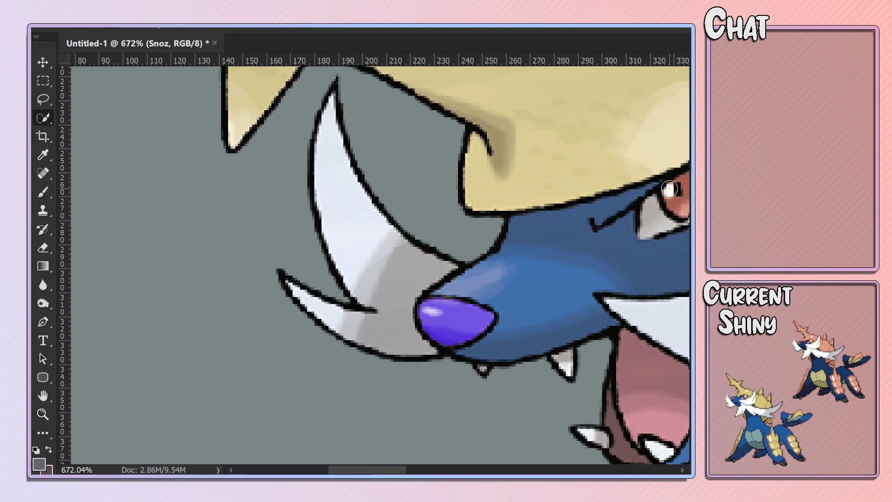
# Dismiss the rasterize error and target the Snoz mask with default black/white colours.
pyautogui.press('b')
pyautogui.click(459, 312)
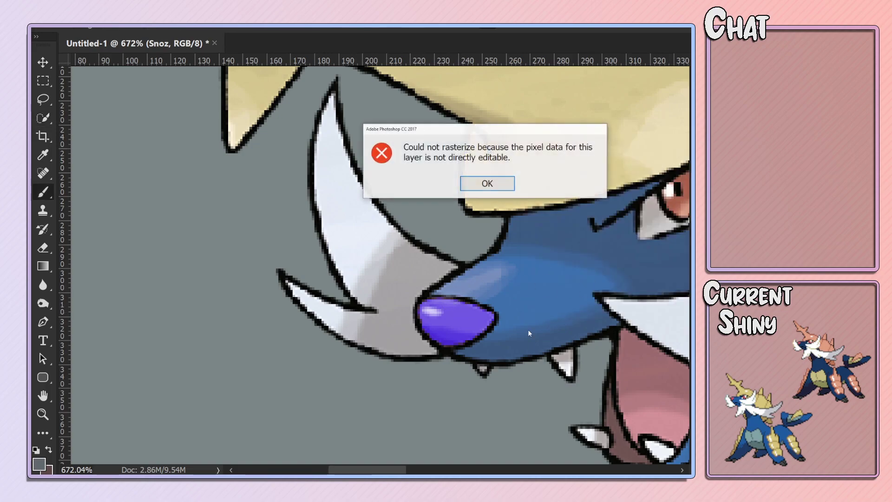
pyautogui.click(484, 183)
pyautogui.hotkey('ctrl', '\\')
pyautogui.press('d')
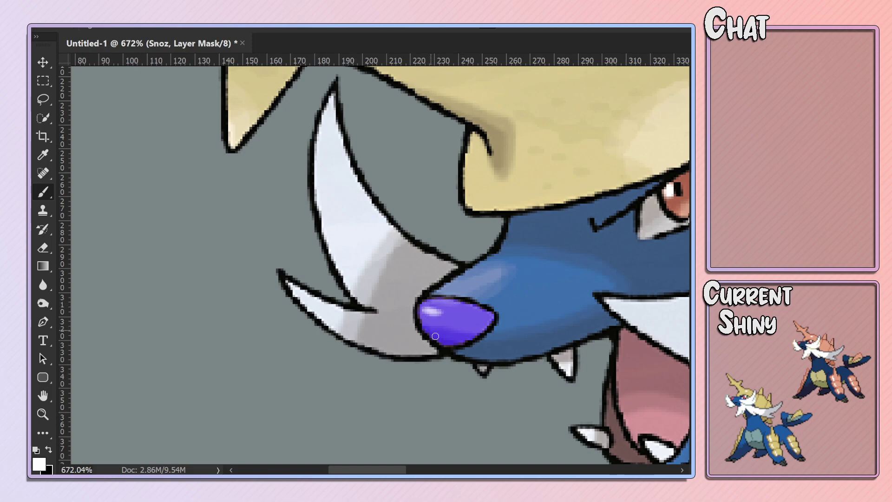
# Paint the Snoz mask in black and white along the nose edges with a small hard brush.
pyautogui.press('x')
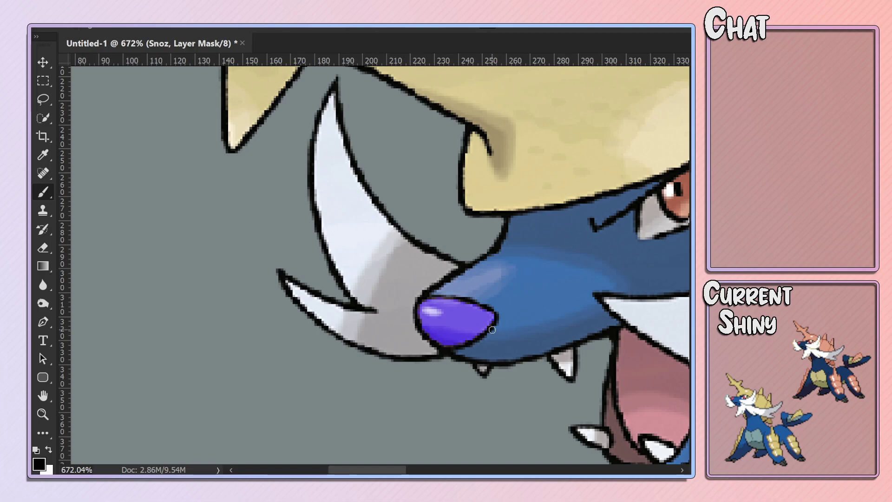
pyautogui.press('x')
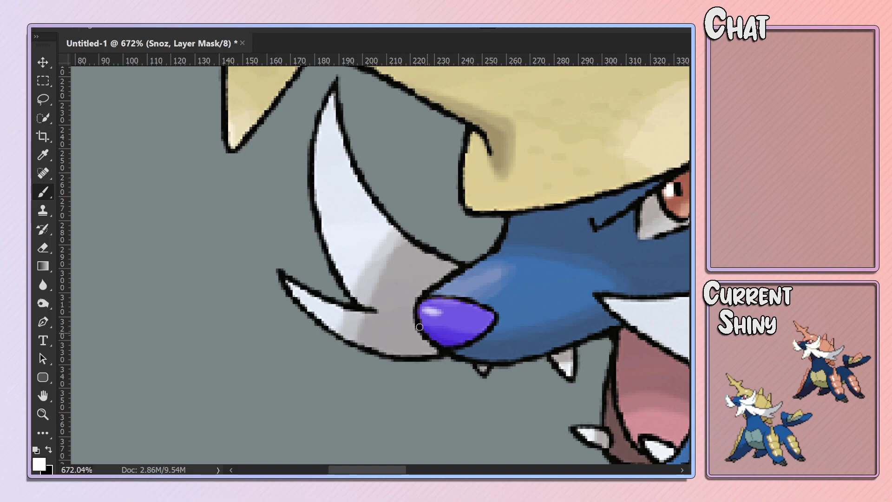
pyautogui.rightClick(445, 255)
pyautogui.press('Return')
pyautogui.hotkey('ctrl', 'z')
pyautogui.hotkey('ctrl', 'shift', 'z')
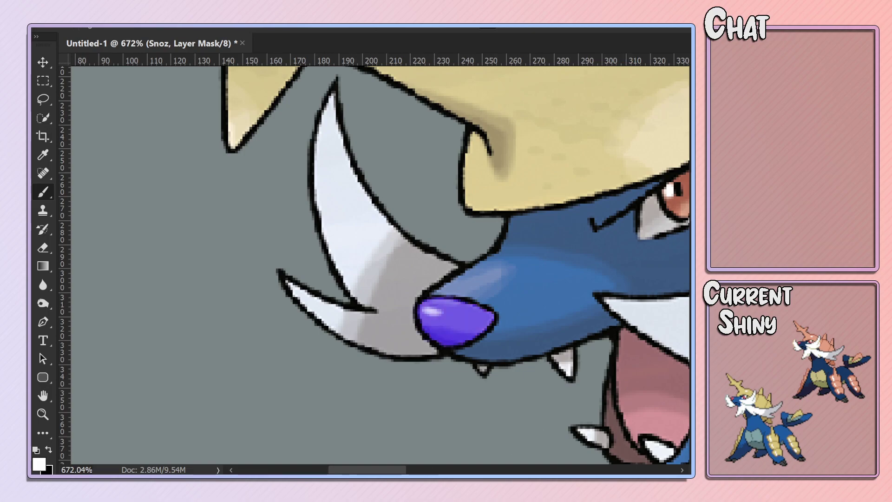
# Pan to the eye and set the Quick Selection brush to 3 px.
pyautogui.hscroll(3, 380, 264)
pyautogui.hscroll(6, 380, 265)
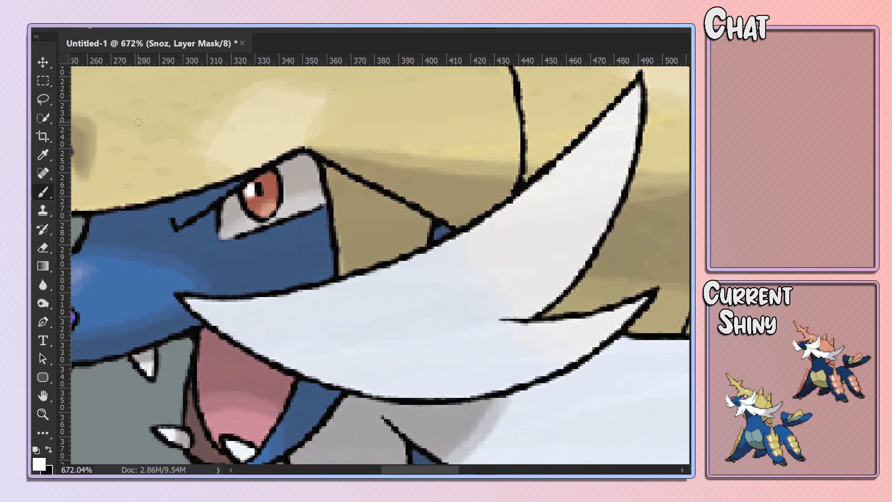
pyautogui.click(46, 118)
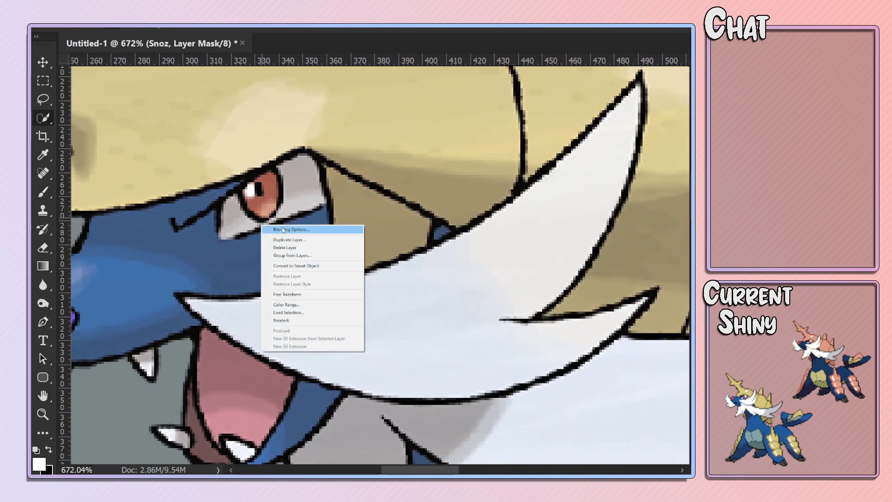
pyautogui.rightClick(261, 224)
pyautogui.rightClick(293, 206)
pyautogui.click(175, 29)
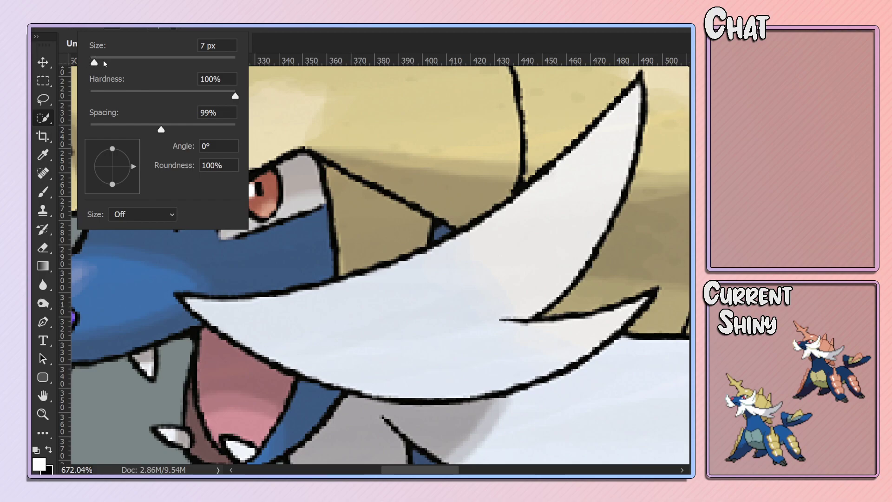
pyautogui.moveTo(93, 62); pyautogui.dragTo(92, 62)
pyautogui.press('Return')
# Select the red iris, refining around the highlight and pupil.
pyautogui.moveTo(275, 185); pyautogui.dragTo(268, 198)
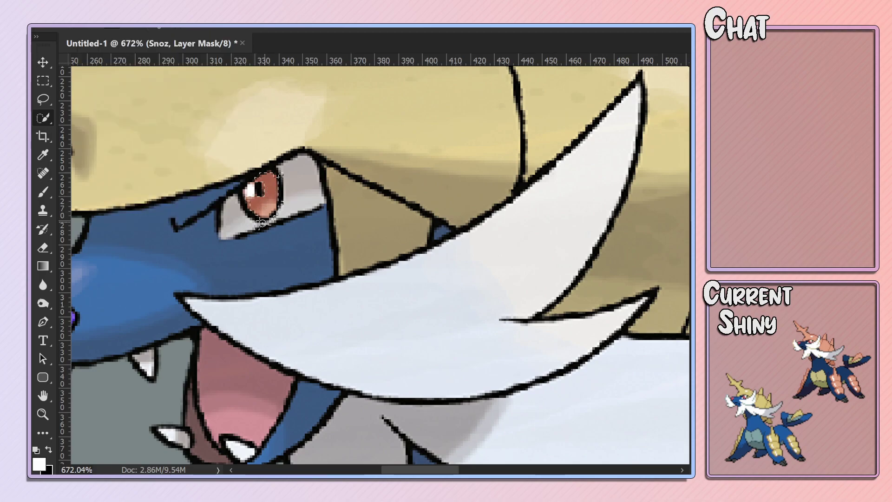
pyautogui.click(250, 190)
pyautogui.click(251, 191)
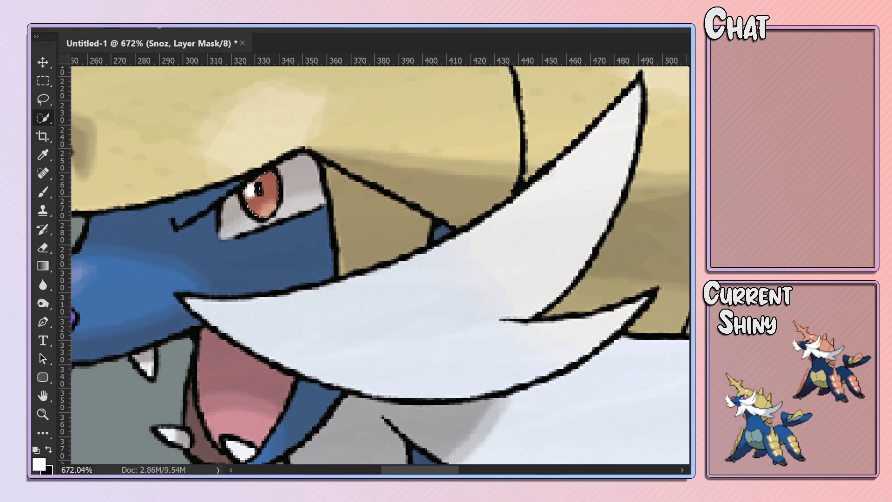
# Add an iris Hue/Saturation layer colorized violet at hue 253, saturation 74.
pyautogui.click(592, 283)
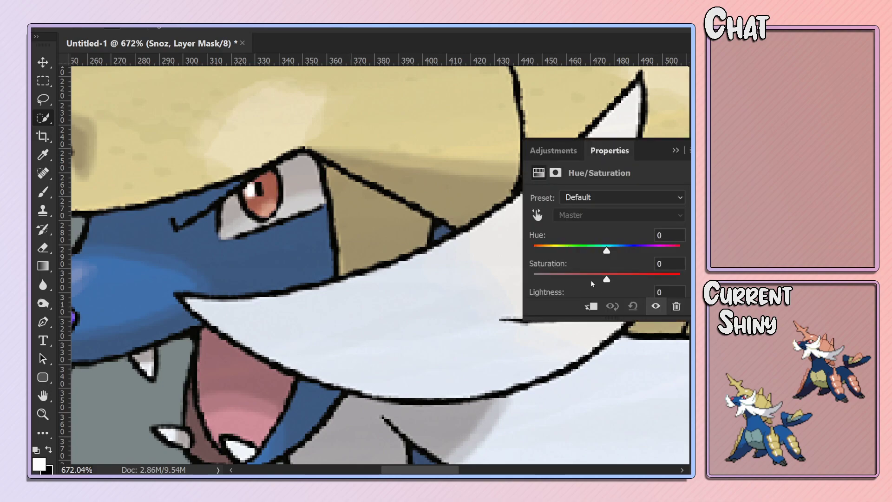
pyautogui.moveTo(607, 251); pyautogui.dragTo(537, 250)
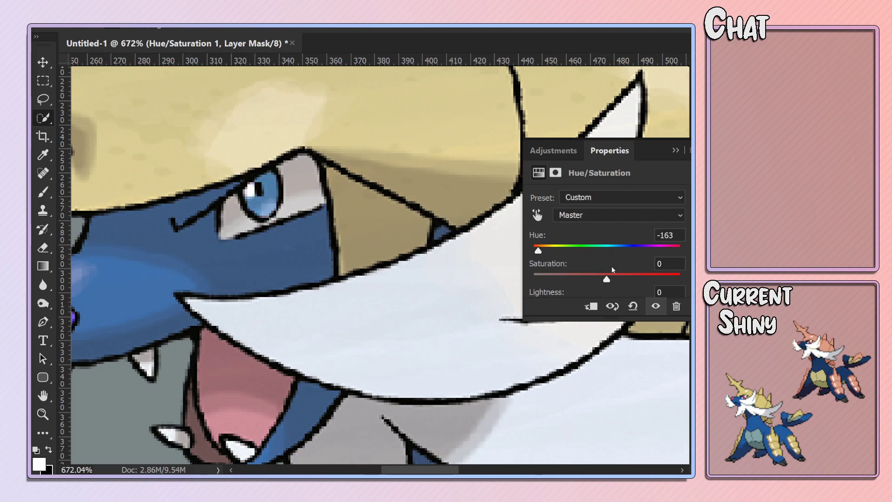
pyautogui.scroll(-2, 604, 277)
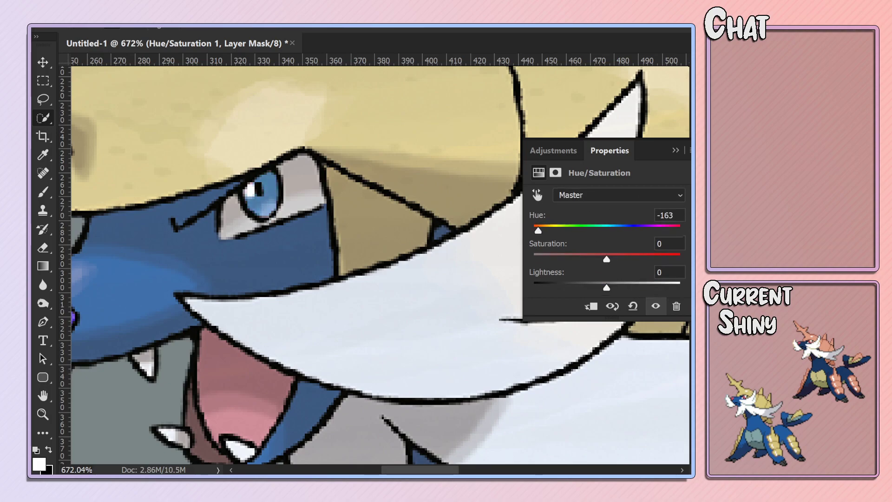
pyautogui.click(600, 296)
pyautogui.moveTo(538, 227); pyautogui.dragTo(636, 228)
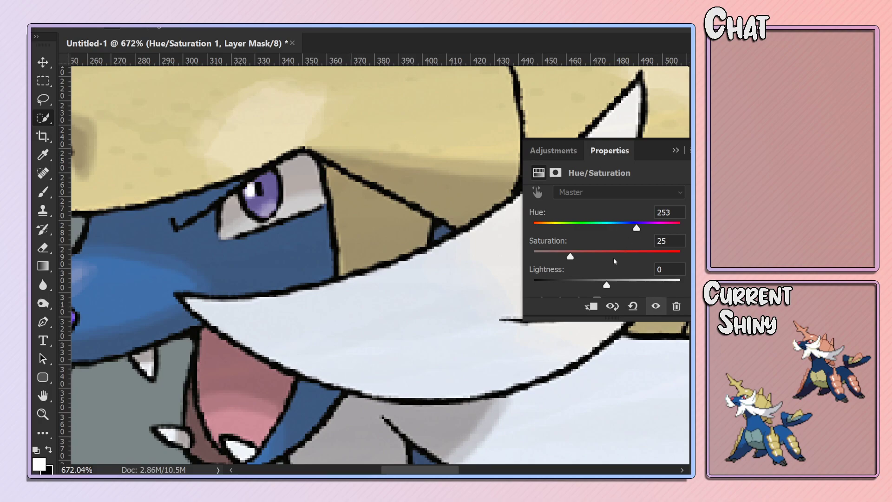
pyautogui.moveTo(613, 258); pyautogui.dragTo(641, 257)
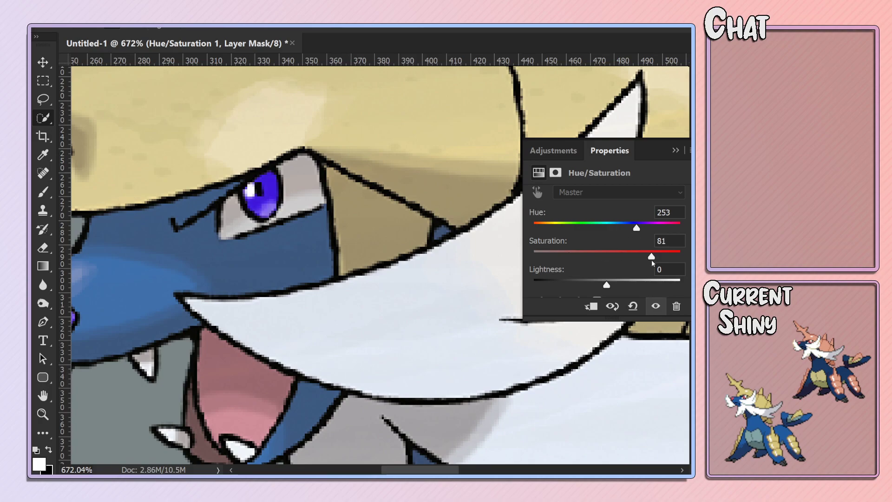
pyautogui.click(676, 150)
pyautogui.press('b')
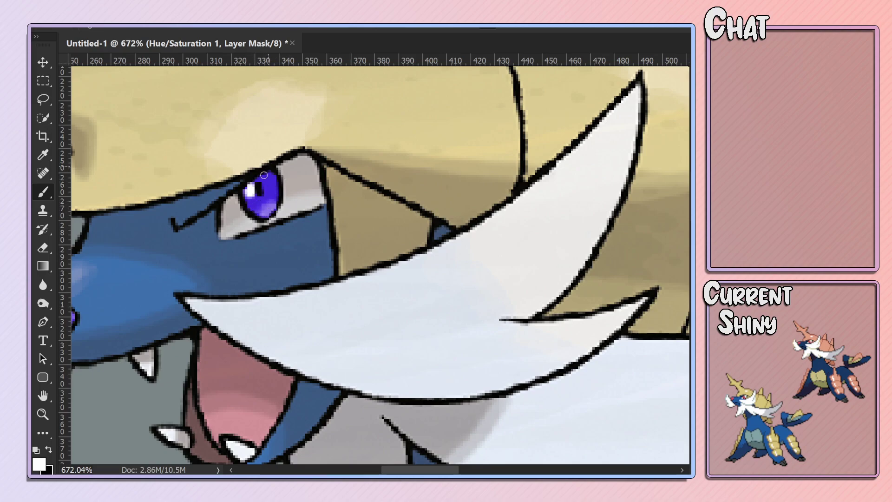
# Select the Eye adjustment layer, target its mask, and zoom out to view it.
pyautogui.hotkey('ctrl', '2')
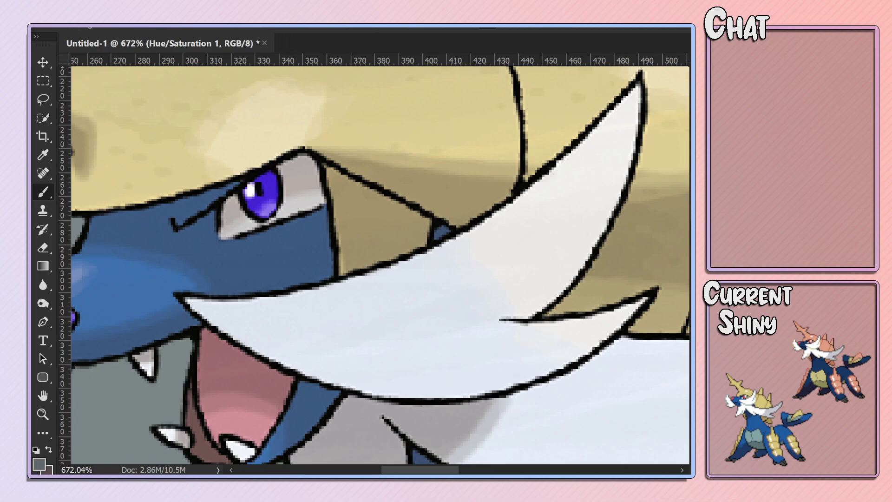
pyautogui.hotkey('alt', '[')
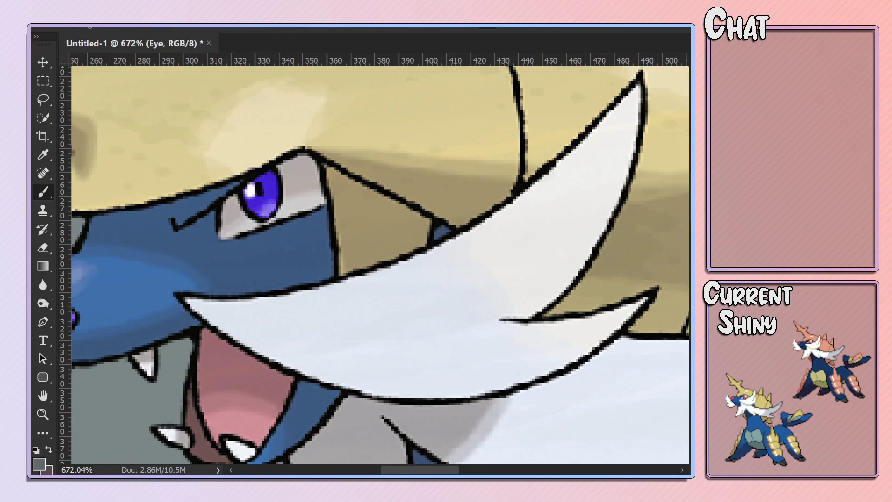
pyautogui.hotkey('ctrl', '\\')
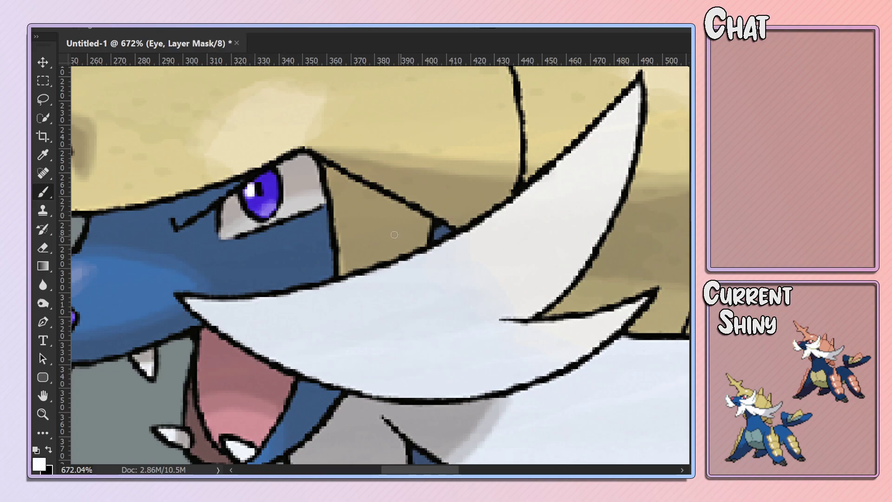
pyautogui.scroll(-2, 674, 231)
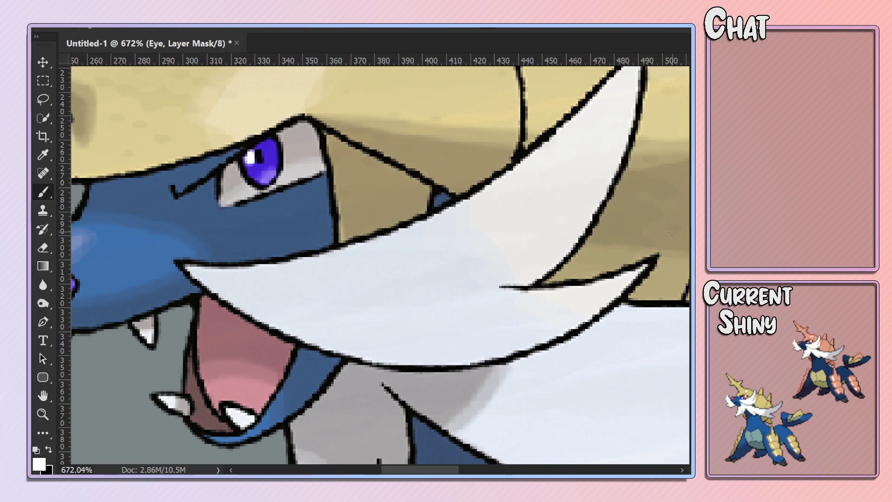
pyautogui.scroll(-1, 672, 231)
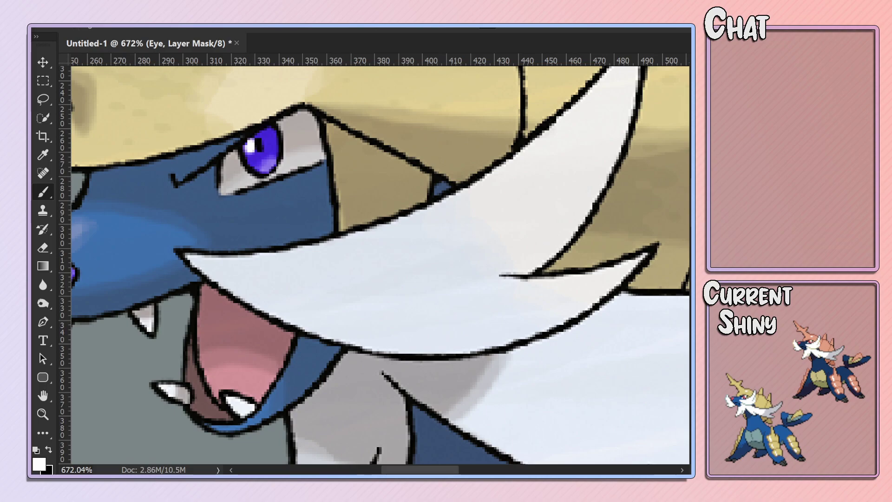
pyautogui.scroll(-3, 423, 153)
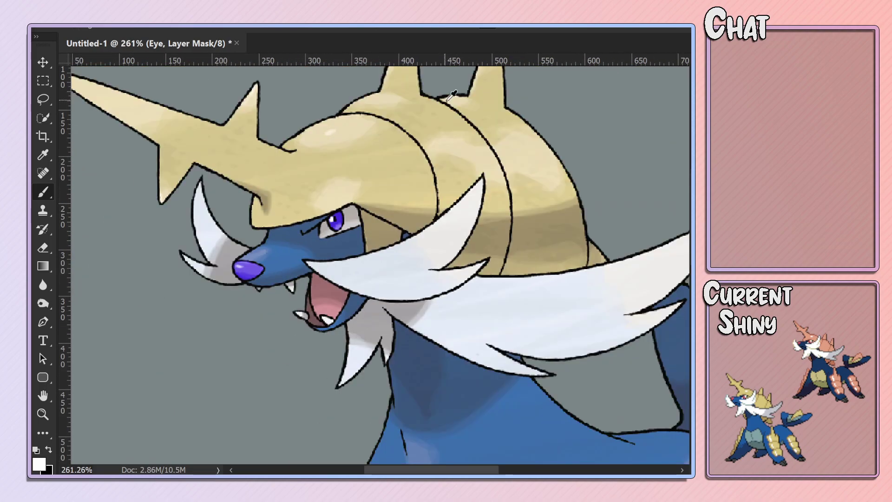
pyautogui.scroll(-2, 422, 153)
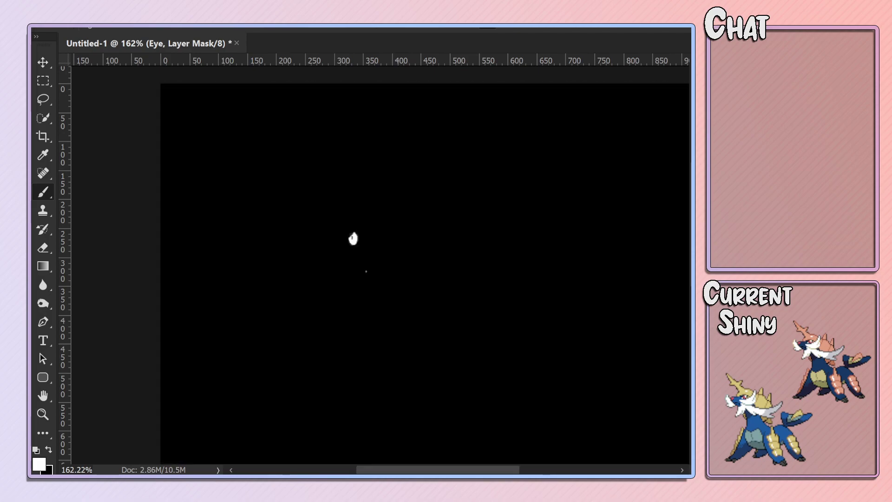
# Set a black 10 px brush for touching up the Eye mask.
pyautogui.press('x')
pyautogui.rightClick(386, 292)
pyautogui.click(356, 293)
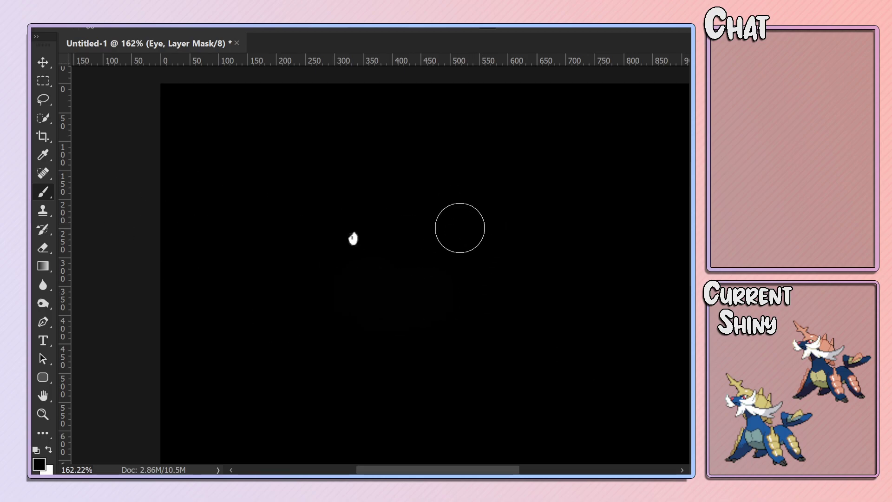
pyautogui.scroll(1, 324, 224)
pyautogui.scroll(10, 325, 218)
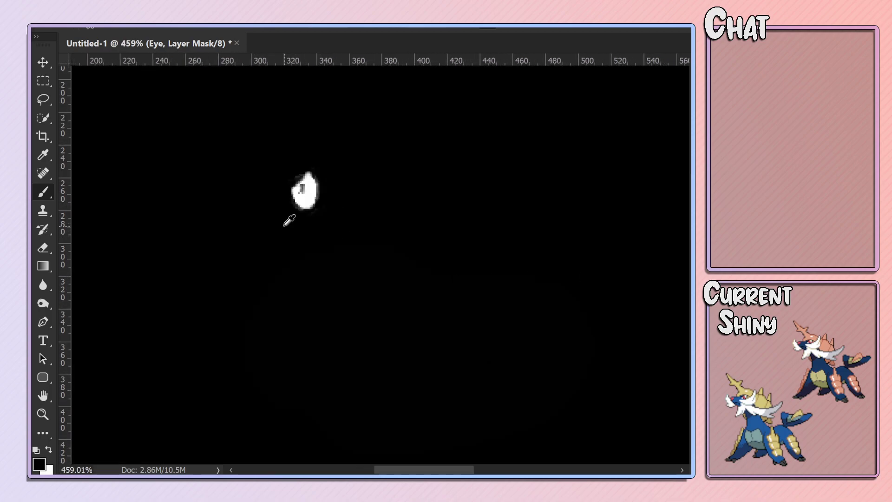
pyautogui.rightClick(268, 136)
pyautogui.moveTo(367, 163); pyautogui.dragTo(332, 163)
pyautogui.click(255, 114)
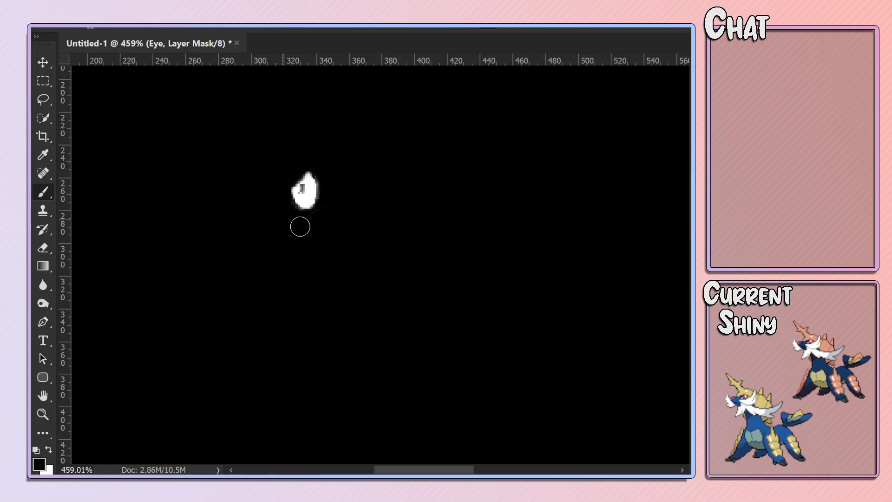
# Leave mask view and zoom out to the full recoloured Samurott.
pyautogui.hotkey('ctrl', '2')
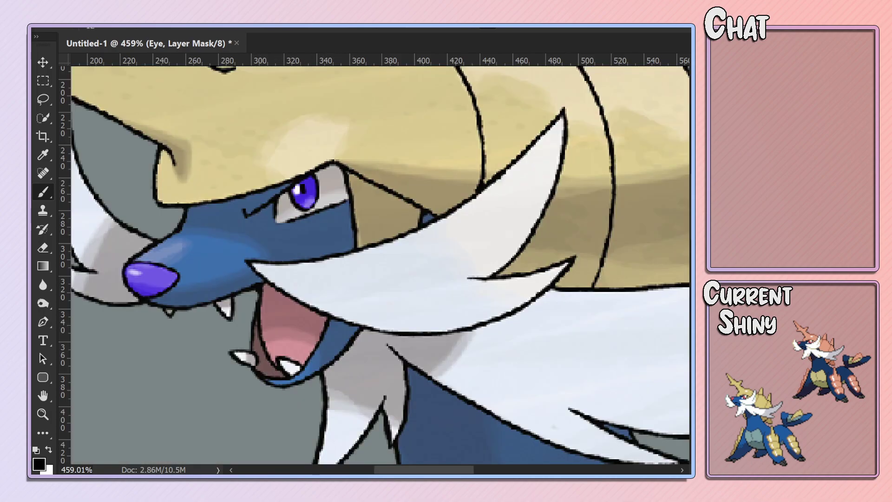
pyautogui.scroll(-3, 463, 226)
pyautogui.scroll(-3, 463, 226)
pyautogui.scroll(-3, 463, 227)
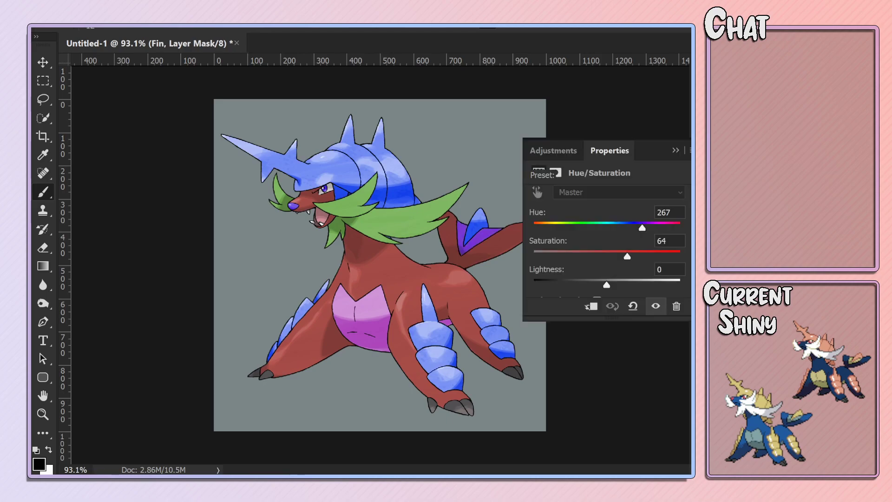
# Reset the Fin, Snoz and Eye Hue/Saturation adjustments to the Default preset.
pyautogui.scroll(-2, 678, 212)
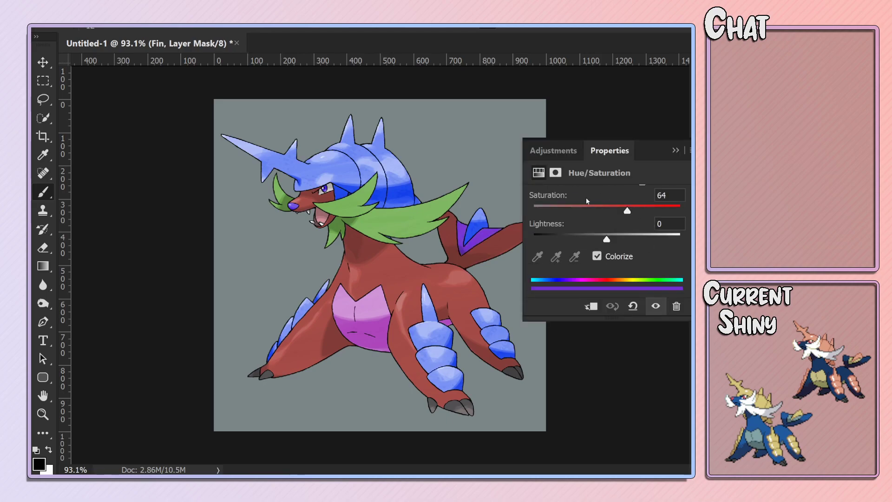
pyautogui.scroll(2, 586, 201)
pyautogui.scroll(1, 603, 199)
pyautogui.click(612, 197)
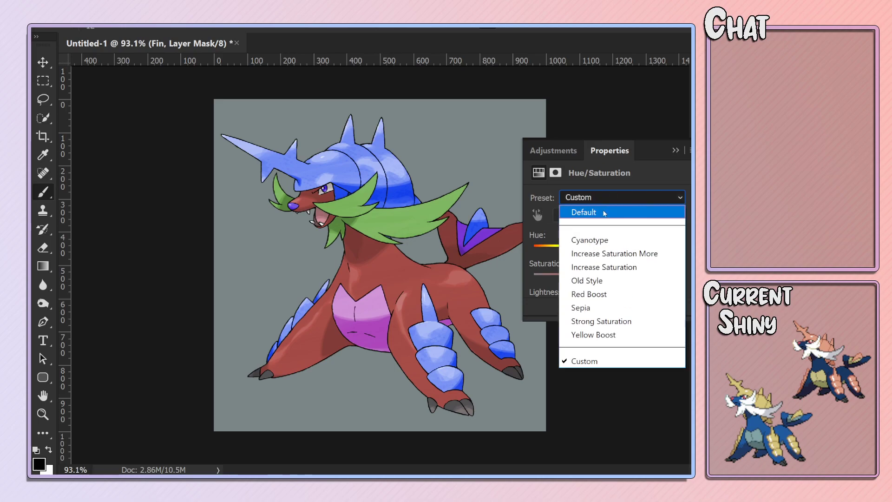
pyautogui.click(604, 212)
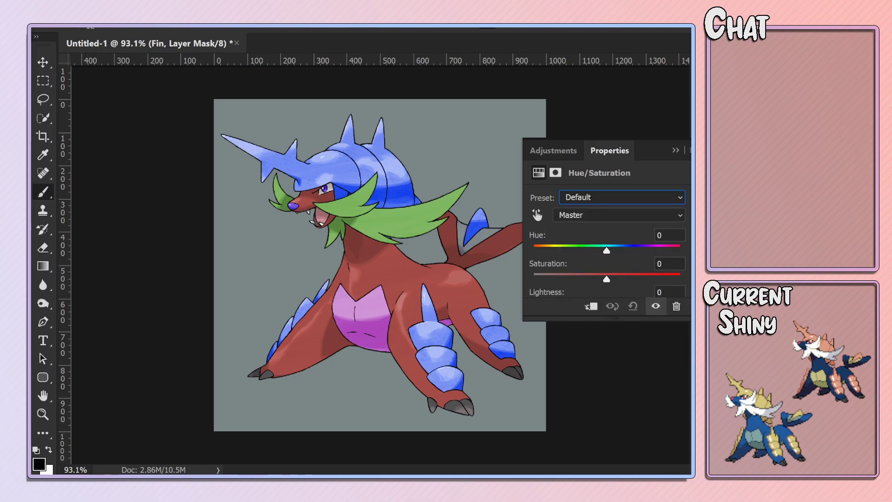
pyautogui.hotkey('ctrl', 'z')
pyautogui.hotkey('ctrl', 'z')
pyautogui.click(604, 199)
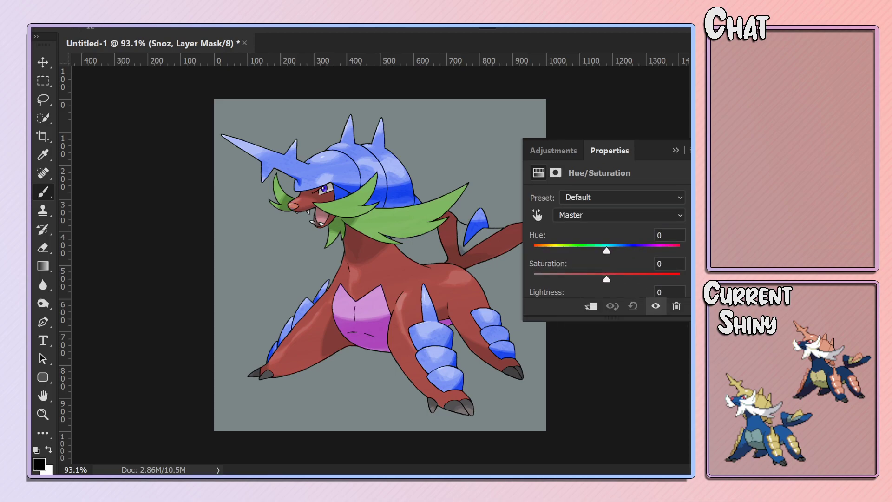
pyautogui.hotkey('alt', '[')
pyautogui.click(604, 199)
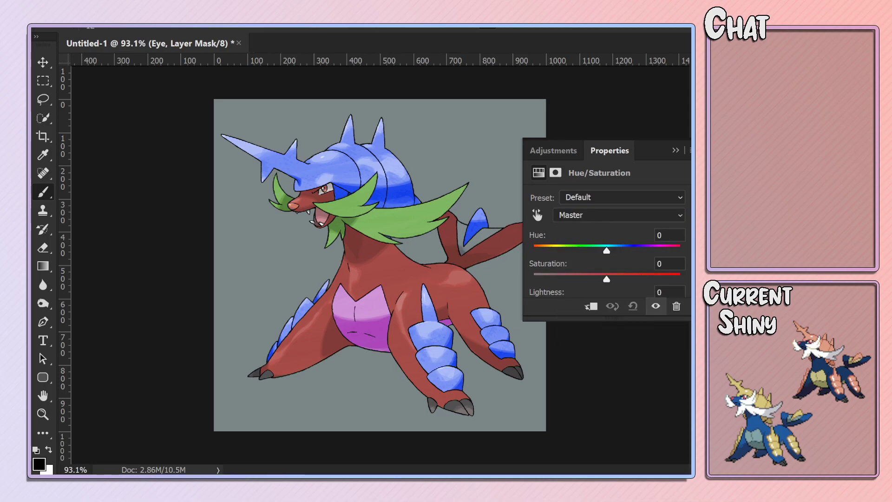
# Reset the Underbody, Main Body and whisker adjustments to Default as well.
pyautogui.hotkey('alt', '[')
pyautogui.click(604, 197)
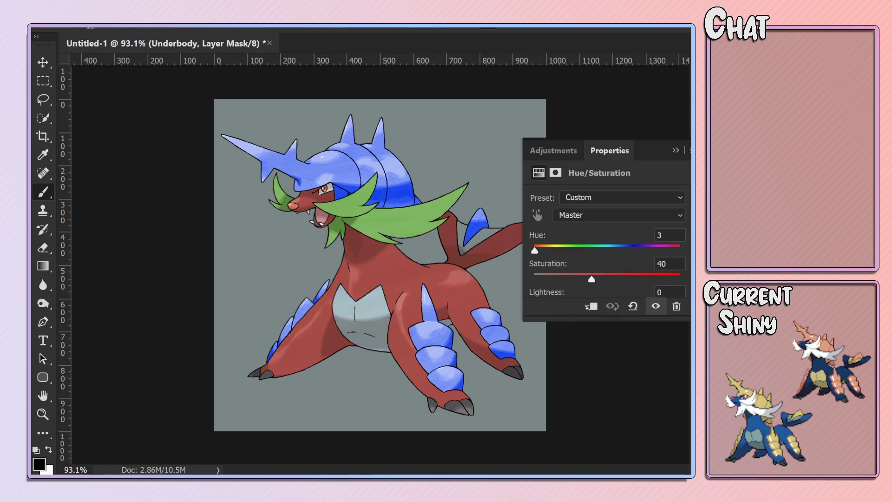
pyautogui.hotkey('alt', '[')
pyautogui.click(597, 199)
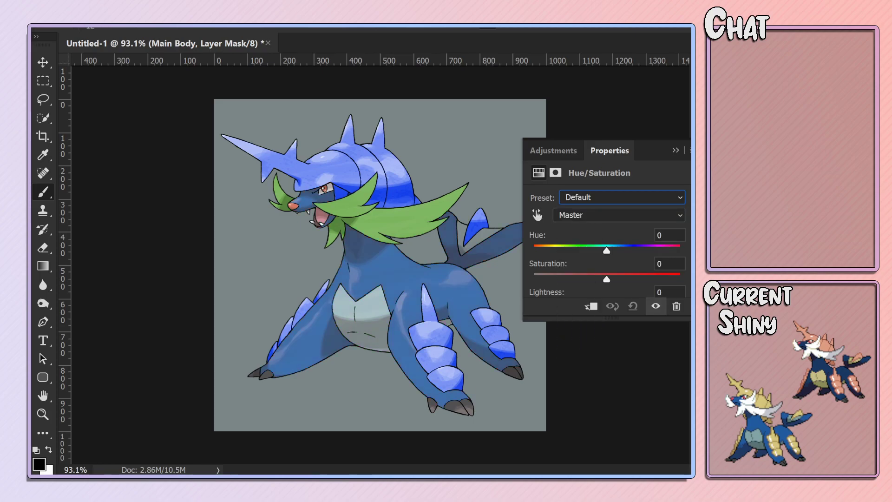
pyautogui.hotkey('alt', '[')
pyautogui.click(604, 197)
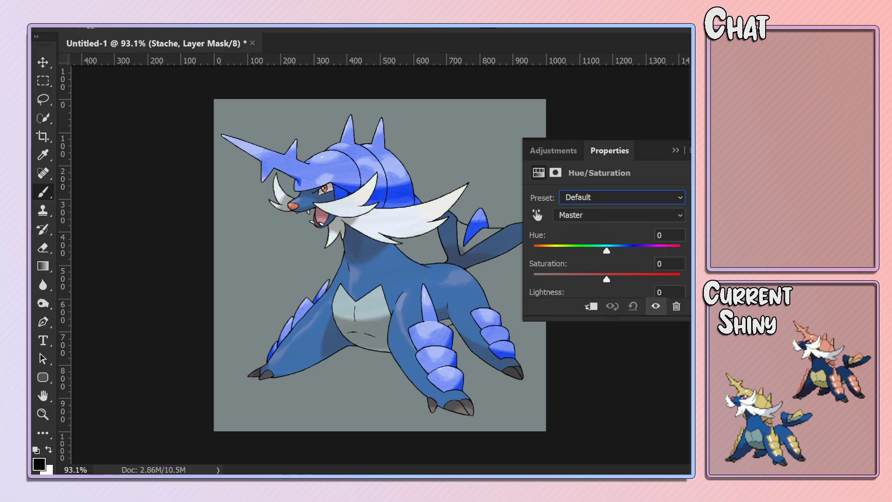
pyautogui.hotkey('alt', '[')
pyautogui.click(599, 197)
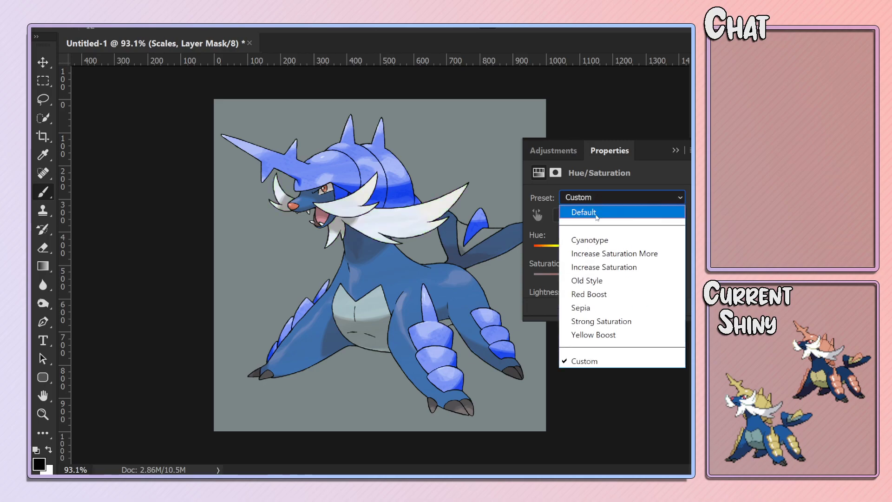
# Reset the Scales adjustment to Default and drain its saturation to -100.
pyautogui.click(596, 209)
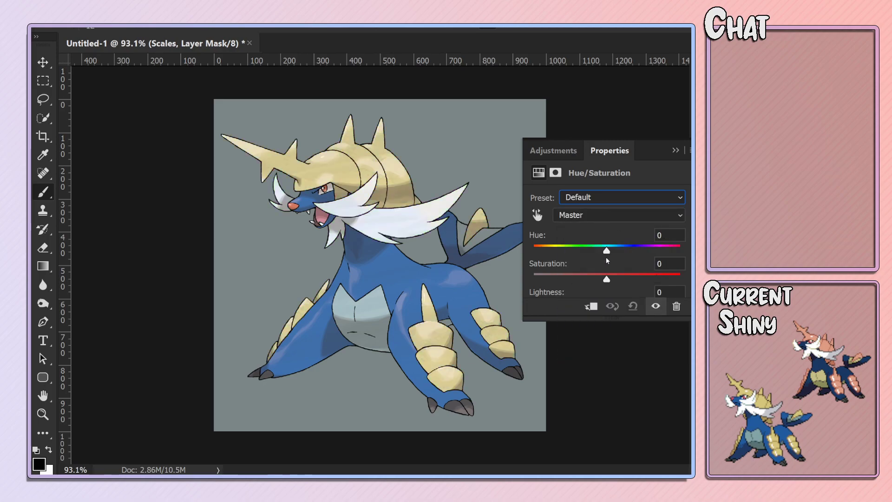
pyautogui.moveTo(606, 279); pyautogui.dragTo(505, 283)
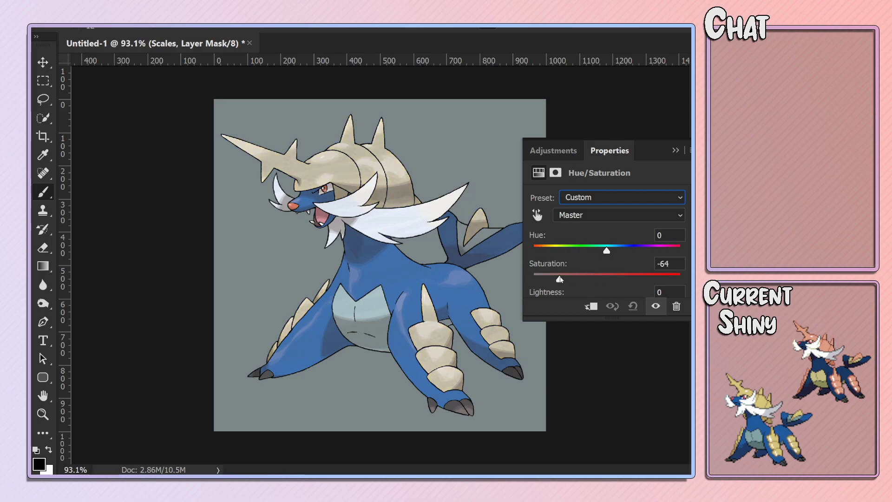
pyautogui.scroll(-1, 613, 248)
pyautogui.moveTo(606, 285); pyautogui.dragTo(558, 290)
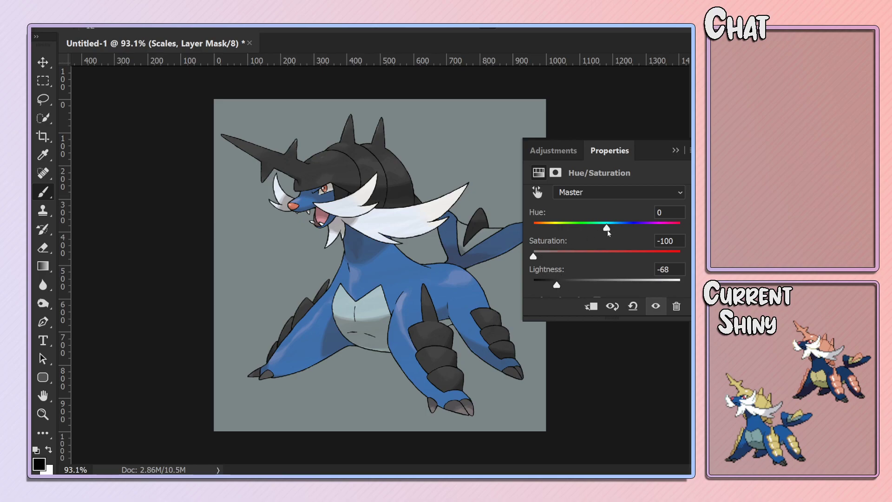
pyautogui.scroll(-1, 604, 229)
# Colorize the scales at saturation 0 and lightness -80 for near-black armour.
pyautogui.click(597, 267)
pyautogui.moveTo(592, 252)
pyautogui.mouseDown()
pyautogui.moveTo(542, 251)
pyautogui.moveTo(555, 252)
pyautogui.mouseUp()
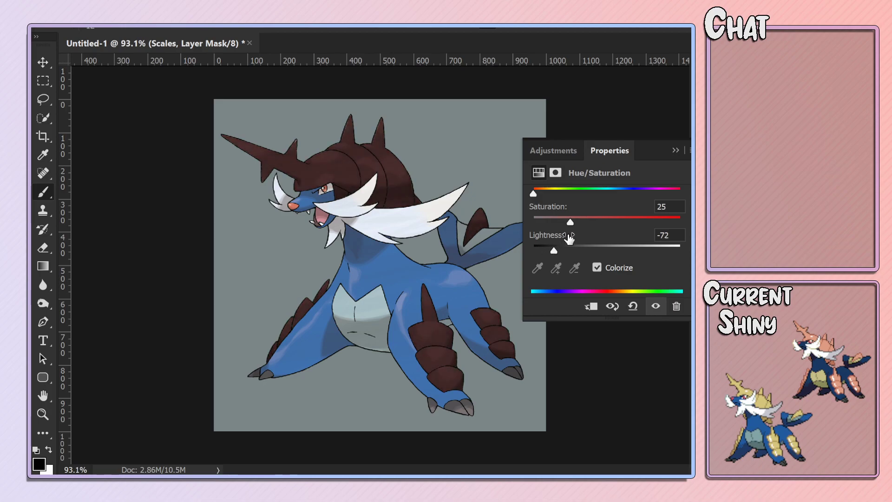
pyautogui.moveTo(570, 222); pyautogui.dragTo(533, 222)
pyautogui.moveTo(554, 253); pyautogui.dragTo(549, 251)
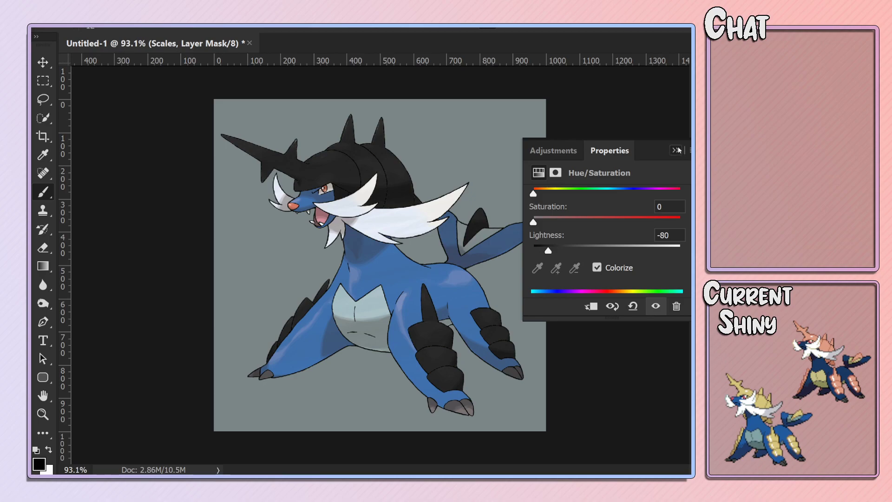
pyautogui.click(687, 160)
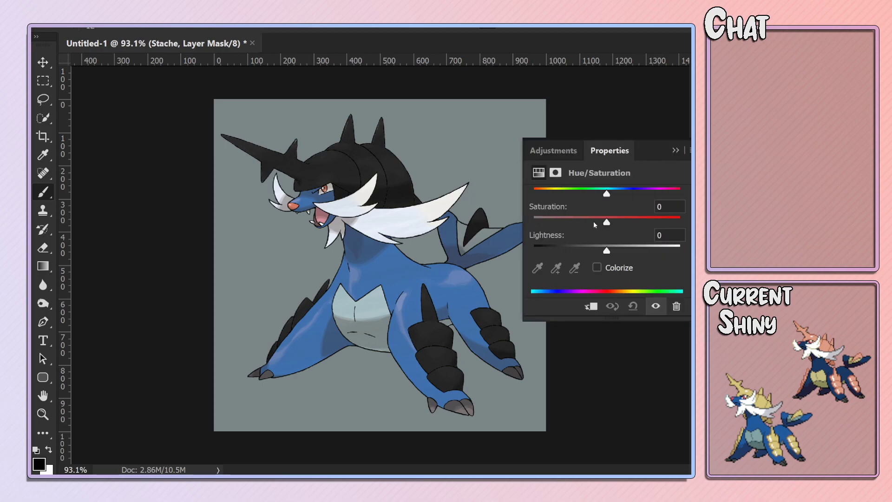
# Tune the Stache whiskers to light grey: saturation -25, lightness -20, hue at the far left.
pyautogui.moveTo(606, 222); pyautogui.dragTo(552, 223)
pyautogui.moveTo(606, 251); pyautogui.dragTo(554, 251)
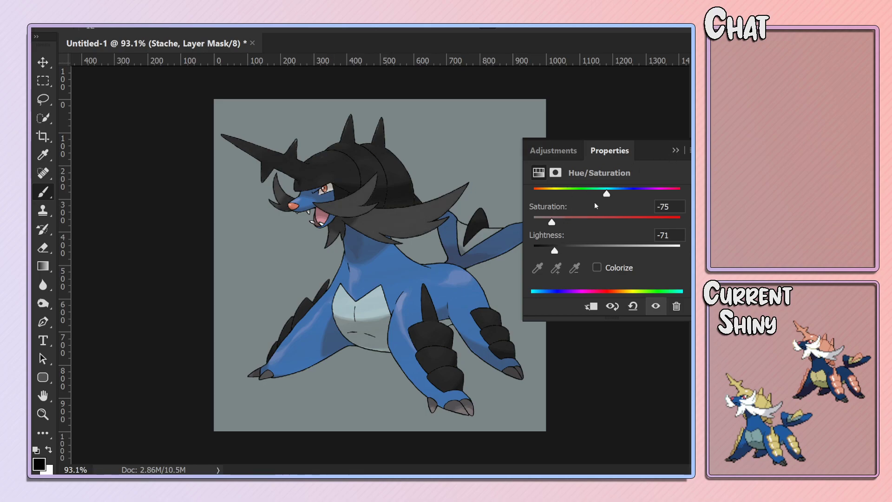
pyautogui.moveTo(551, 222); pyautogui.dragTo(620, 222)
pyautogui.moveTo(554, 251)
pyautogui.mouseDown()
pyautogui.moveTo(617, 251)
pyautogui.moveTo(580, 251)
pyautogui.moveTo(593, 251)
pyautogui.mouseUp()
pyautogui.moveTo(620, 222)
pyautogui.mouseDown()
pyautogui.moveTo(588, 222)
pyautogui.moveTo(616, 250)
pyautogui.moveTo(592, 251)
pyautogui.mouseUp()
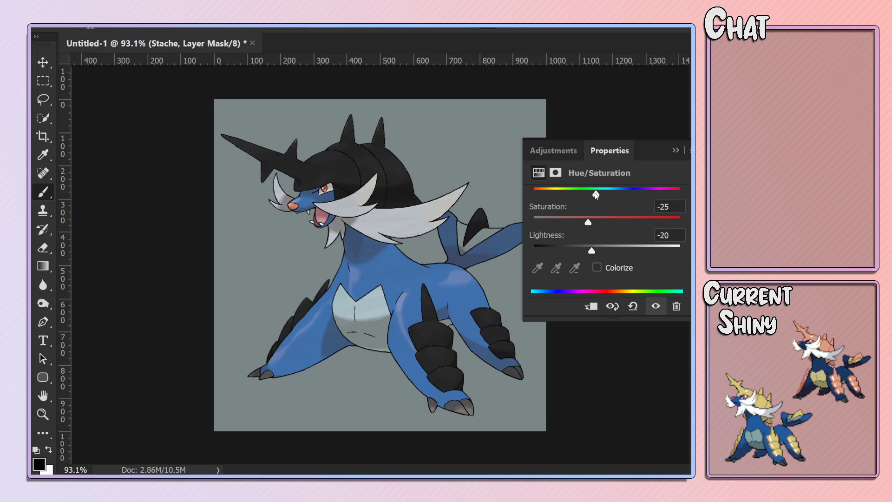
pyautogui.moveTo(596, 194); pyautogui.dragTo(531, 203)
pyautogui.click(675, 151)
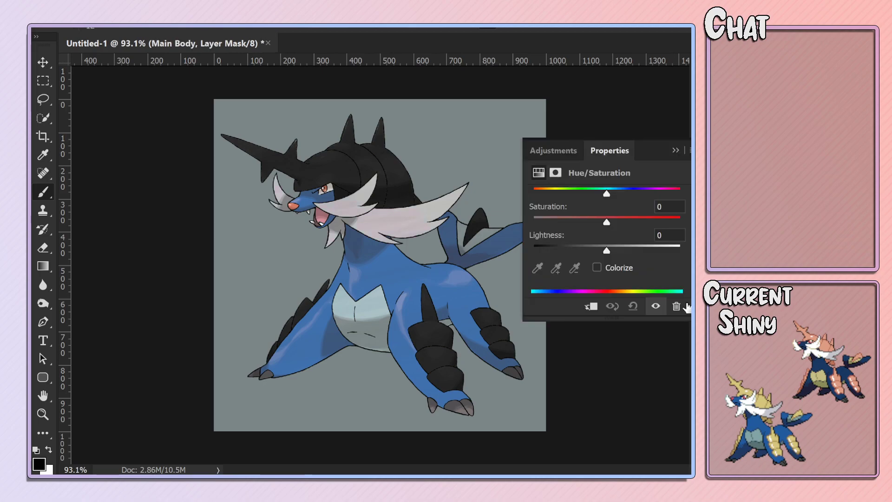
# Colorize the Main Body, try red and green, then set saturation 0 and lightness +50.
pyautogui.moveTo(606, 222); pyautogui.dragTo(624, 223)
pyautogui.click(596, 267)
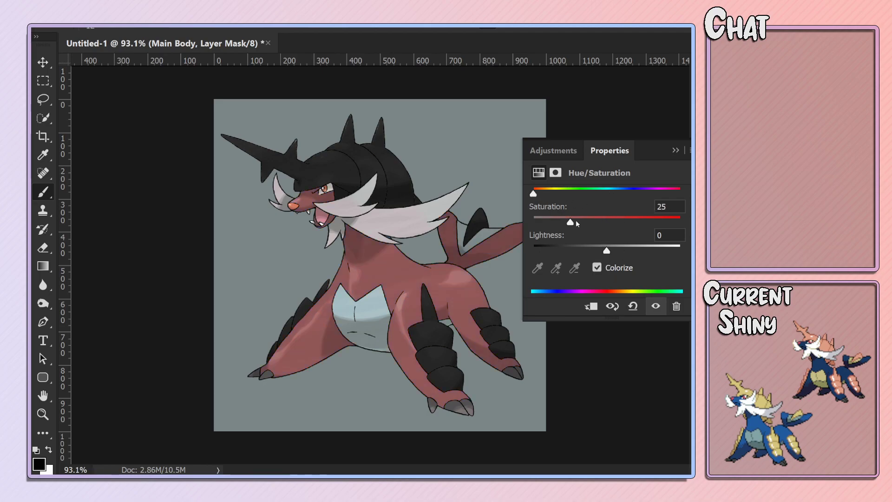
pyautogui.moveTo(576, 221)
pyautogui.mouseDown()
pyautogui.moveTo(594, 222)
pyautogui.moveTo(591, 251)
pyautogui.mouseUp()
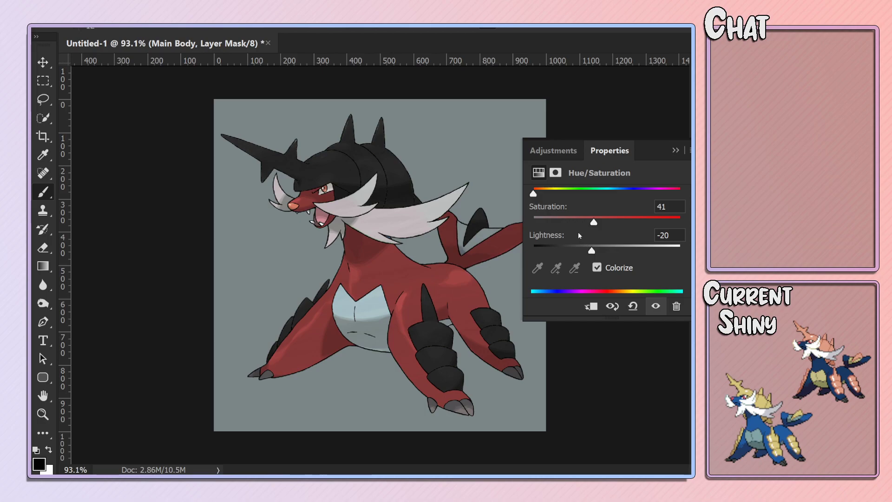
pyautogui.moveTo(533, 194)
pyautogui.mouseDown()
pyautogui.moveTo(679, 195)
pyautogui.moveTo(672, 194)
pyautogui.mouseUp()
pyautogui.moveTo(593, 222); pyautogui.dragTo(533, 222)
pyautogui.moveTo(591, 250)
pyautogui.mouseDown()
pyautogui.moveTo(659, 250)
pyautogui.moveTo(610, 251)
pyautogui.moveTo(651, 251)
pyautogui.moveTo(644, 253)
pyautogui.mouseUp()
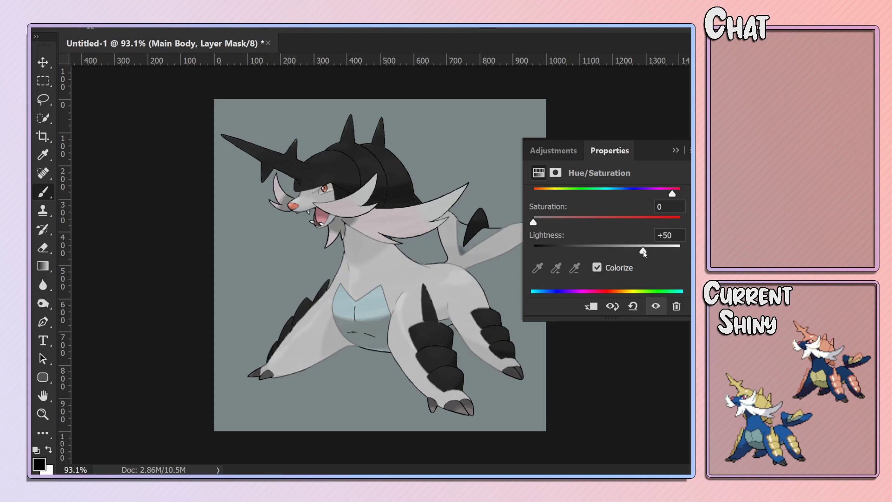
# Flip between the Stache and Main Body adjustments and compare the grey body with the blue.
pyautogui.hotkey('alt', '[')
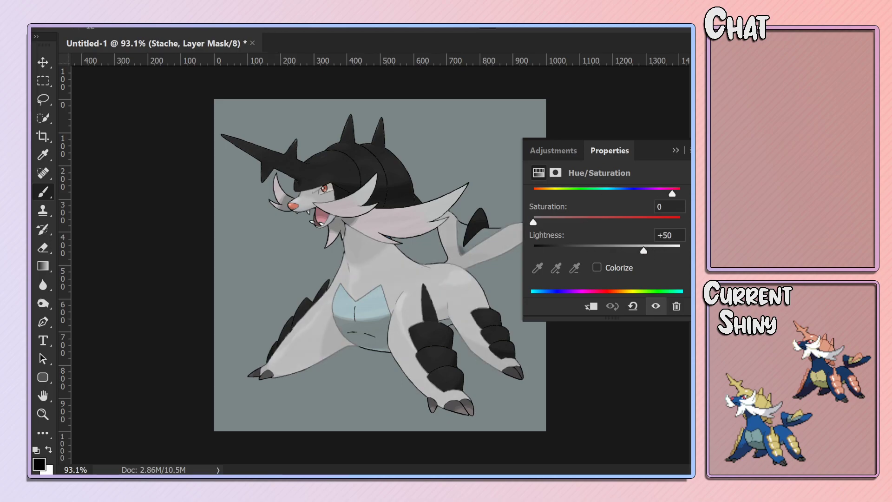
pyautogui.hotkey('alt', ']')
pyautogui.press('space')
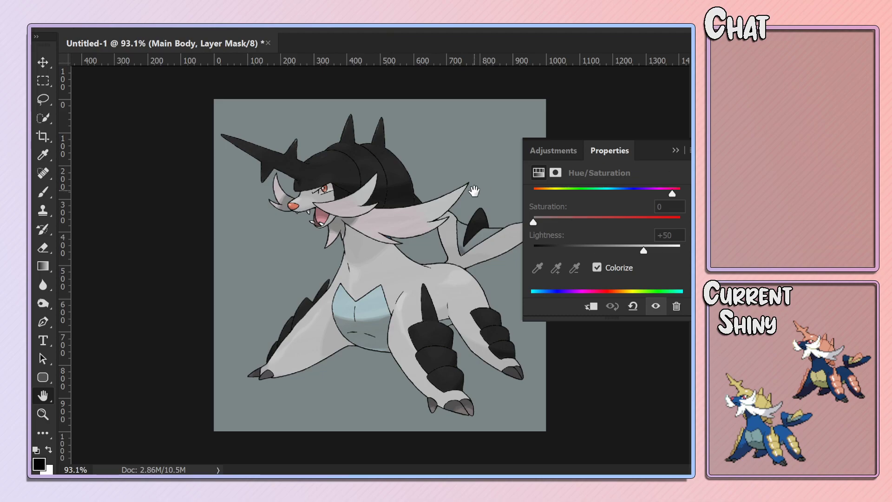
pyautogui.press('b')
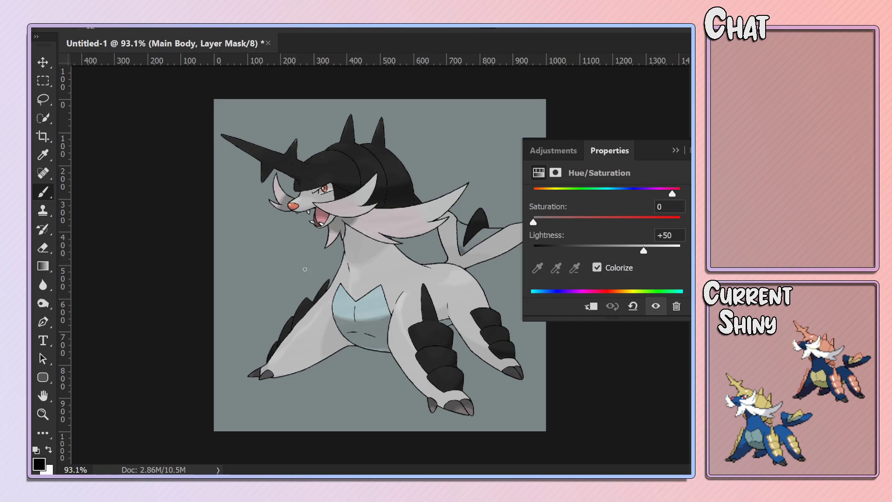
pyautogui.hotkey('ctrl', 'z')
pyautogui.hotkey('ctrl', 'z')
# Tint the Main Body green at saturation 29 and lightness +6, with Colorize kept on.
pyautogui.hotkey('ctrl', 'z')
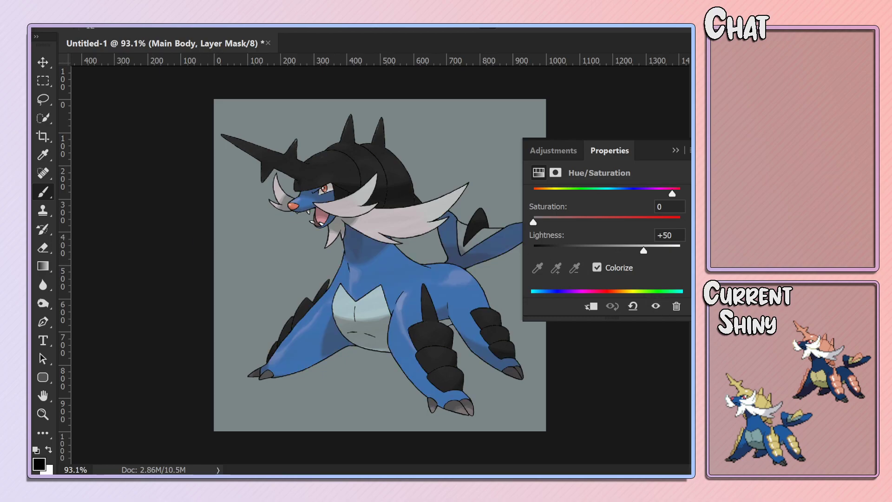
pyautogui.hotkey('ctrl', 'z')
pyautogui.hotkey('ctrl', 'z')
pyautogui.hotkey('ctrl', 'z')
pyautogui.click(656, 306)
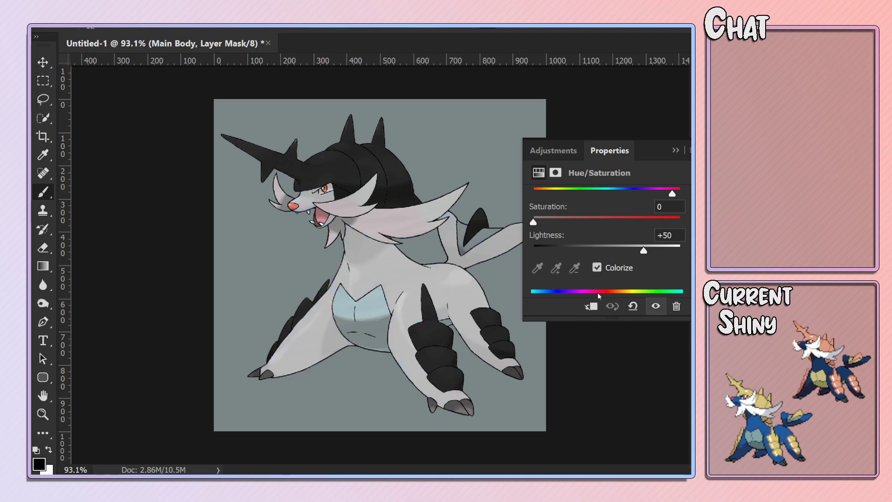
pyautogui.moveTo(643, 250)
pyautogui.mouseDown()
pyautogui.moveTo(684, 247)
pyautogui.moveTo(599, 253)
pyautogui.mouseUp()
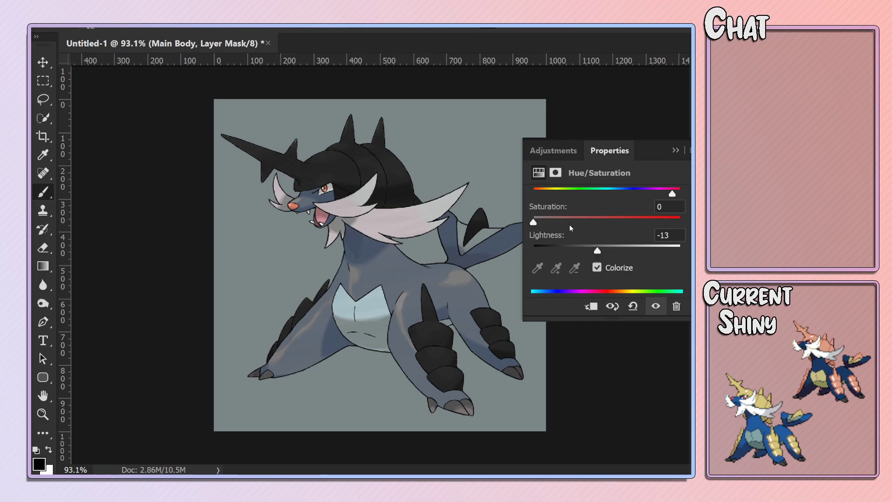
pyautogui.moveTo(570, 223)
pyautogui.mouseDown()
pyautogui.moveTo(648, 223)
pyautogui.moveTo(613, 223)
pyautogui.moveTo(625, 251)
pyautogui.moveTo(611, 251)
pyautogui.moveTo(584, 223)
pyautogui.moveTo(666, 225)
pyautogui.moveTo(576, 223)
pyautogui.mouseUp()
pyautogui.scroll(-2, 431, 267)
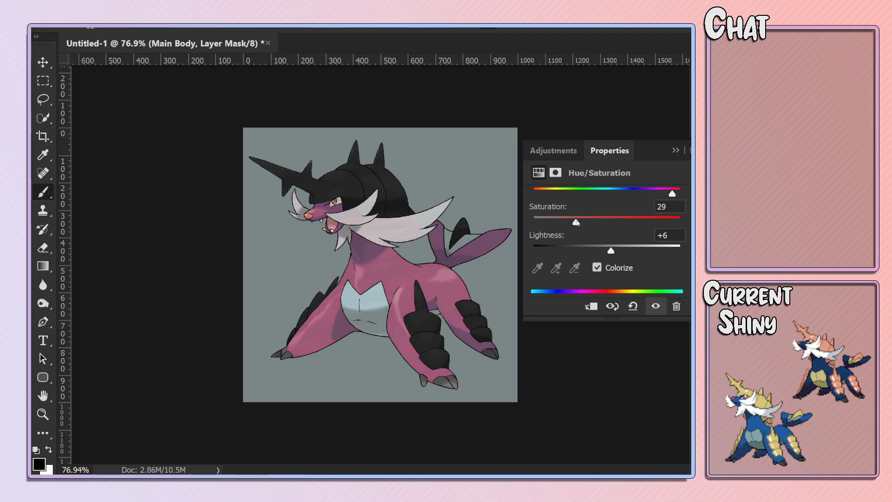
pyautogui.click(600, 267)
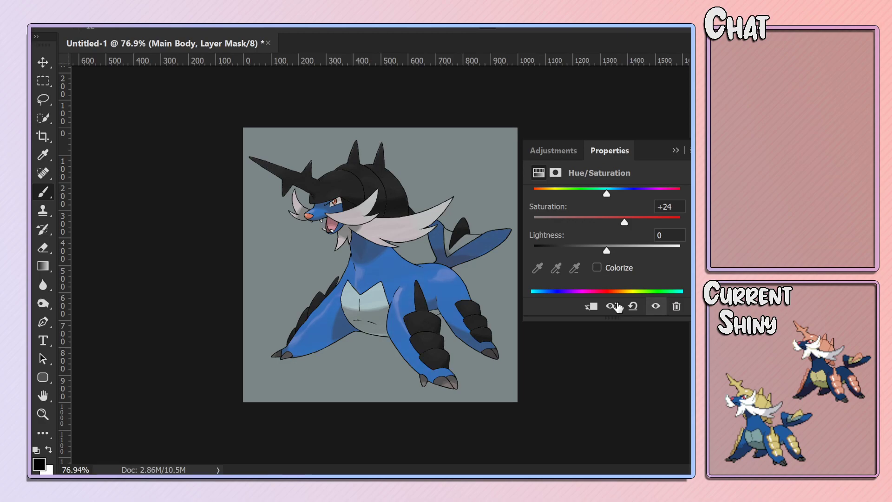
pyautogui.click(597, 268)
pyautogui.moveTo(630, 191); pyautogui.dragTo(582, 195)
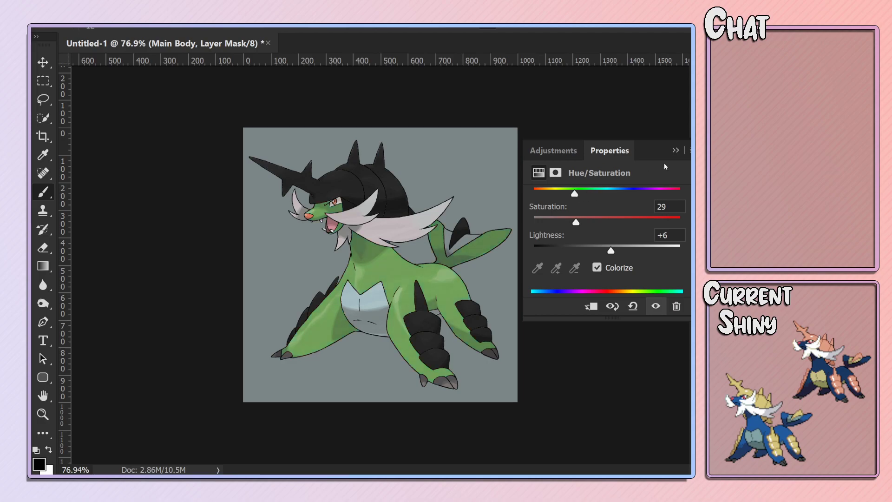
pyautogui.click(674, 150)
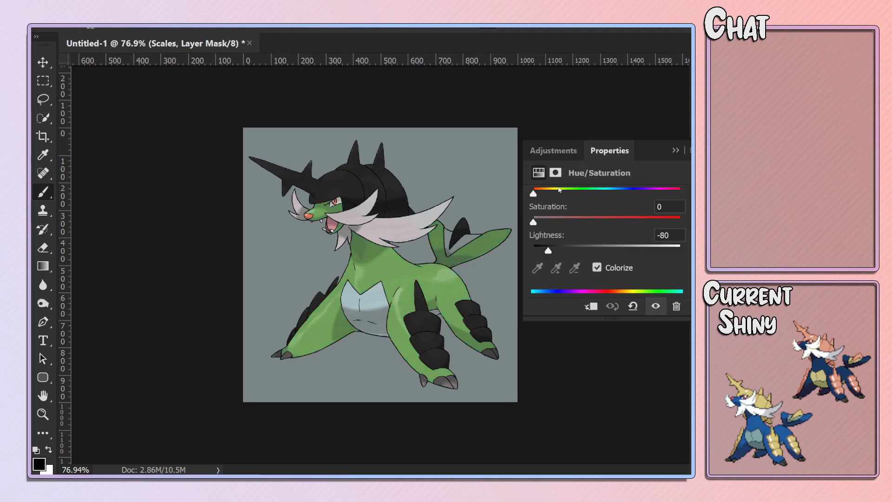
# Colour the Scales muted red: hue 0, saturation 33, lightness -22.
pyautogui.moveTo(597, 219); pyautogui.dragTo(601, 221)
pyautogui.moveTo(548, 250); pyautogui.dragTo(590, 250)
pyautogui.scroll(2, 590, 251)
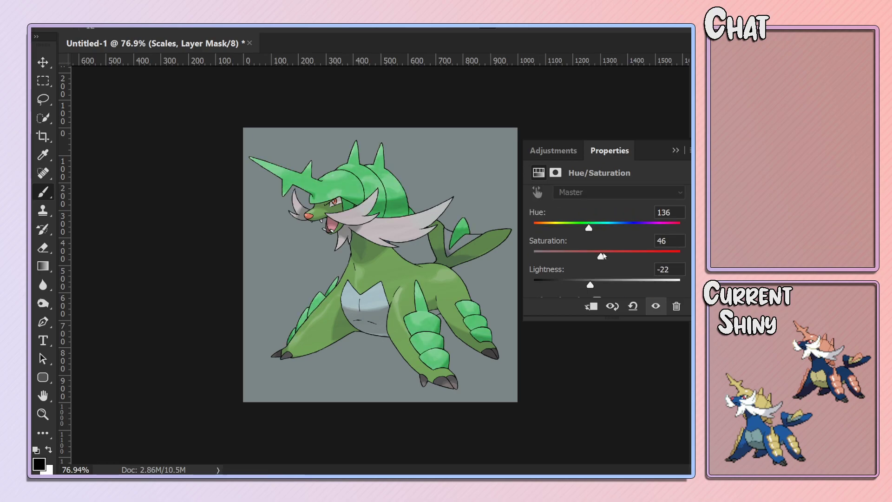
pyautogui.moveTo(589, 227)
pyautogui.mouseDown()
pyautogui.moveTo(552, 228)
pyautogui.moveTo(669, 229)
pyautogui.moveTo(522, 227)
pyautogui.mouseUp()
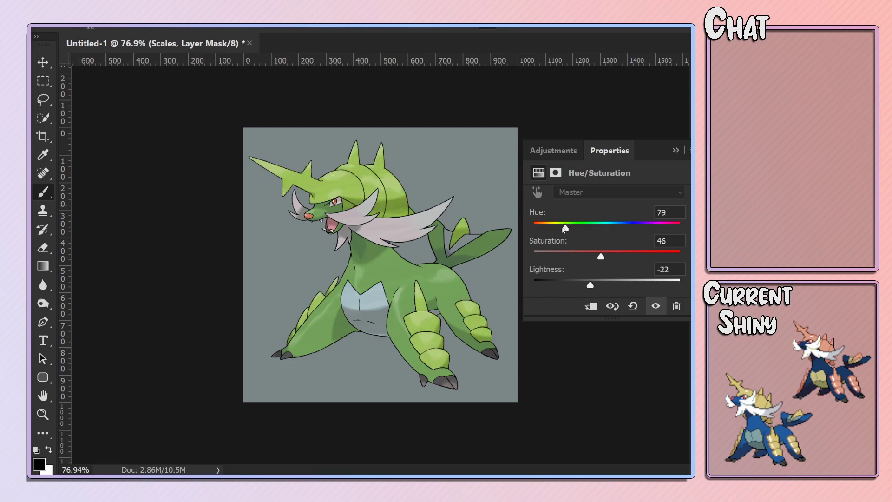
pyautogui.moveTo(601, 256); pyautogui.dragTo(581, 257)
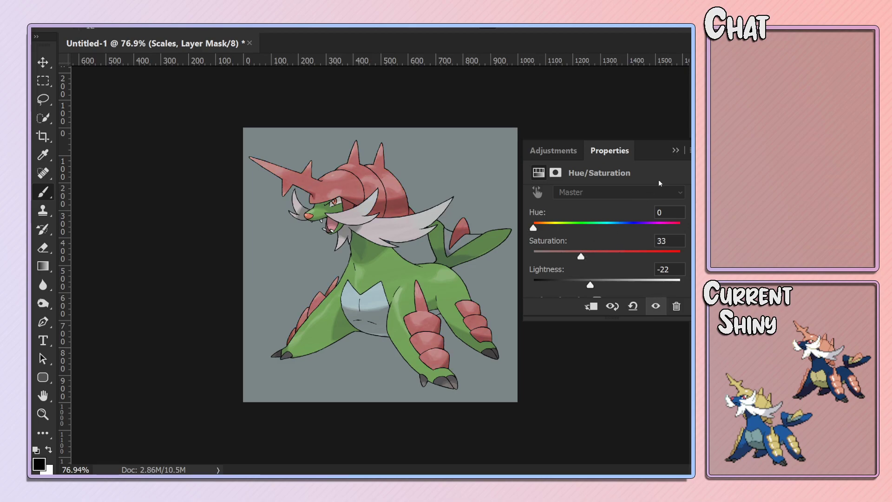
pyautogui.hotkey('alt', '[')
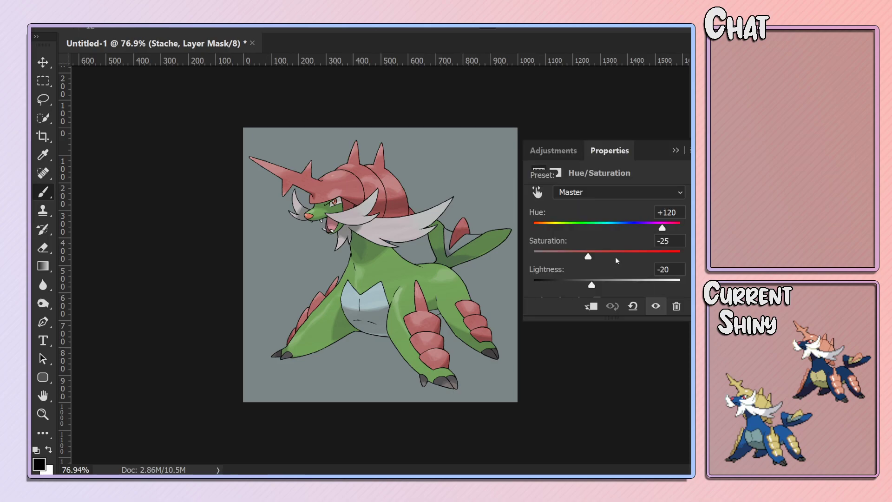
# Sweep the Main Body hue to 360, keeping saturation 29 and lightness +6.
pyautogui.hotkey('alt', '[')
pyautogui.moveTo(574, 228); pyautogui.dragTo(667, 228)
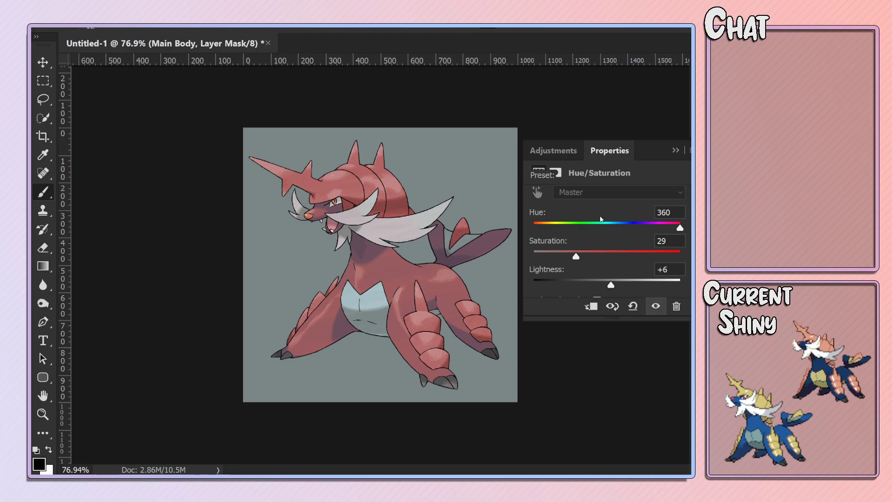
# Try stronger red and blue body tints, then test the scales dark and untinted.
pyautogui.moveTo(591, 255); pyautogui.dragTo(597, 256)
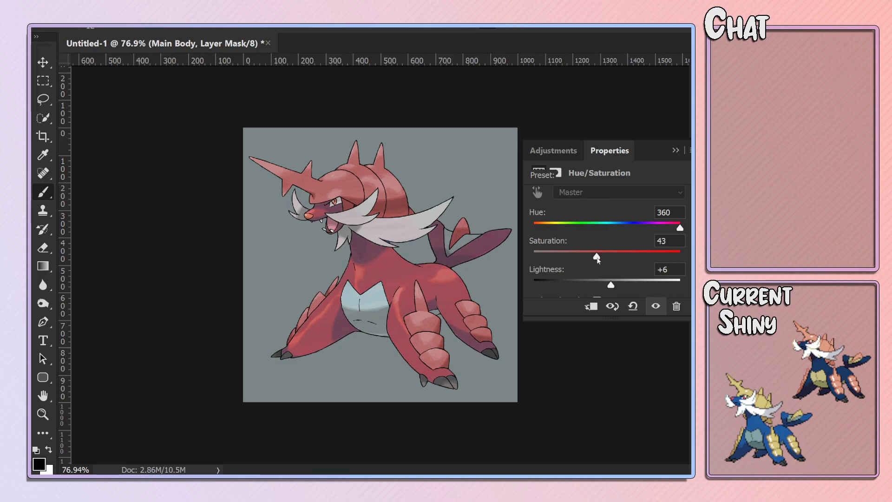
pyautogui.moveTo(567, 224); pyautogui.dragTo(632, 230)
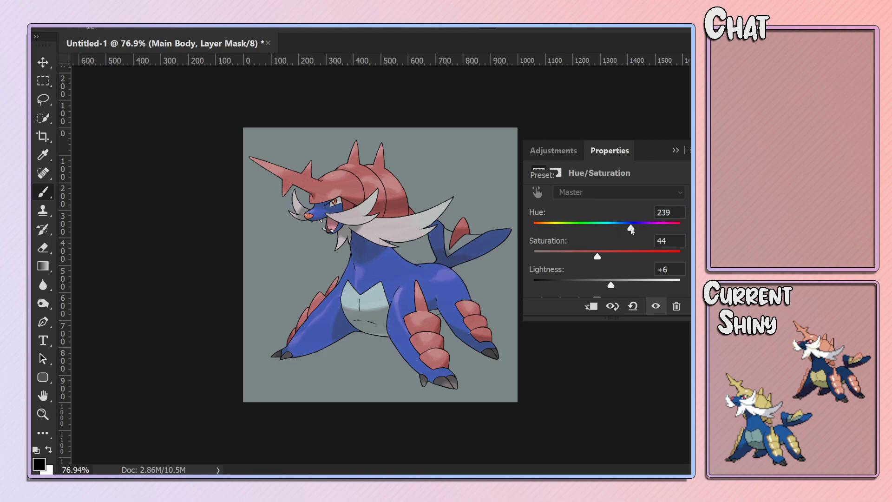
pyautogui.click(676, 150)
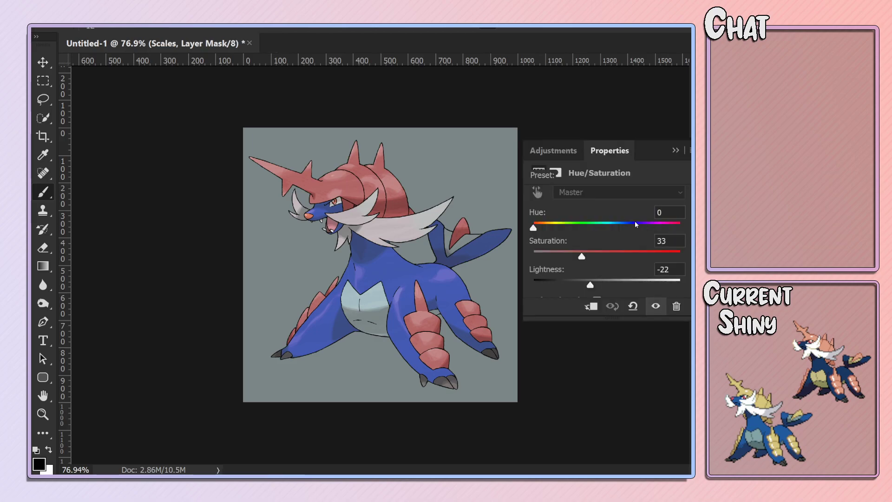
pyautogui.scroll(-2, 613, 232)
pyautogui.click(620, 256)
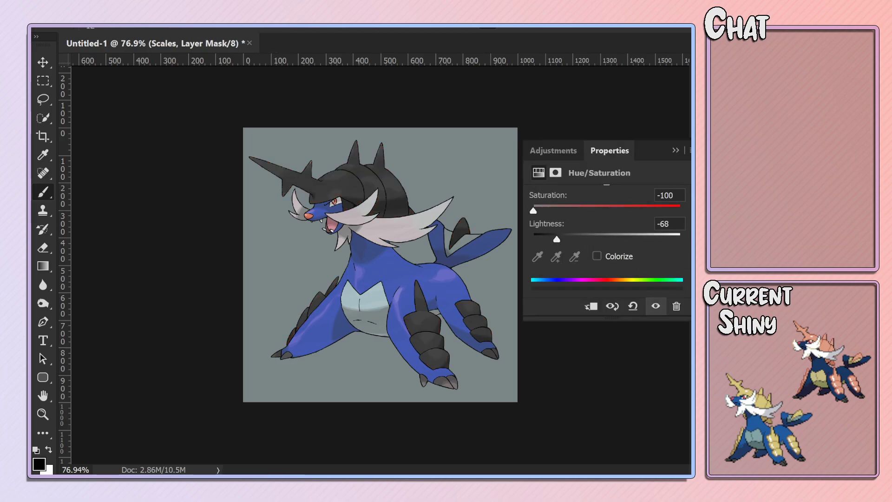
pyautogui.click(597, 256)
pyautogui.scroll(2, 599, 247)
# Reset the Scales and Main Body Hue/Saturation presets to Default.
pyautogui.click(607, 203)
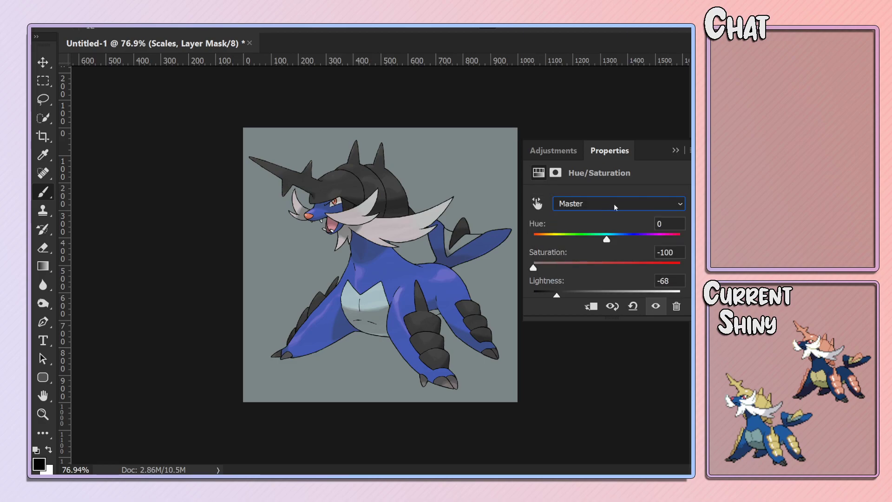
pyautogui.scroll(-1, 605, 258)
pyautogui.click(598, 292)
pyautogui.scroll(2, 612, 225)
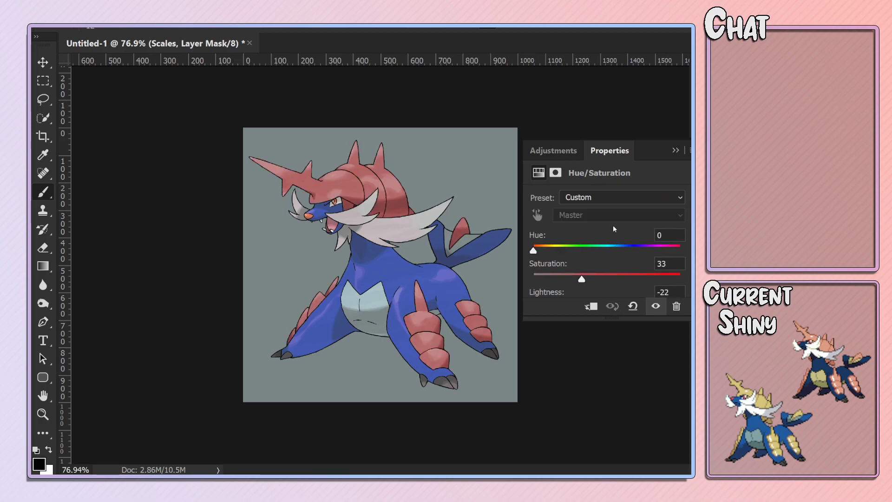
pyautogui.click(600, 197)
pyautogui.click(595, 212)
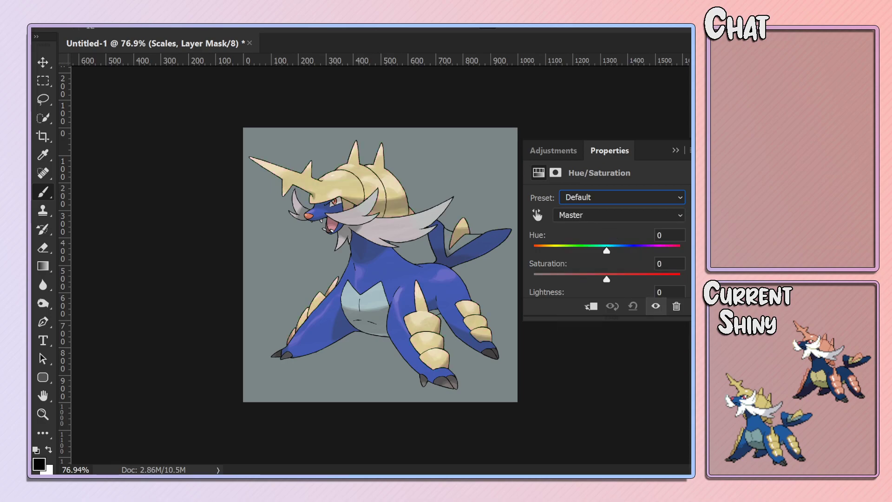
pyautogui.hotkey('alt', '[')
pyautogui.hotkey('alt', '[')
pyautogui.click(621, 197)
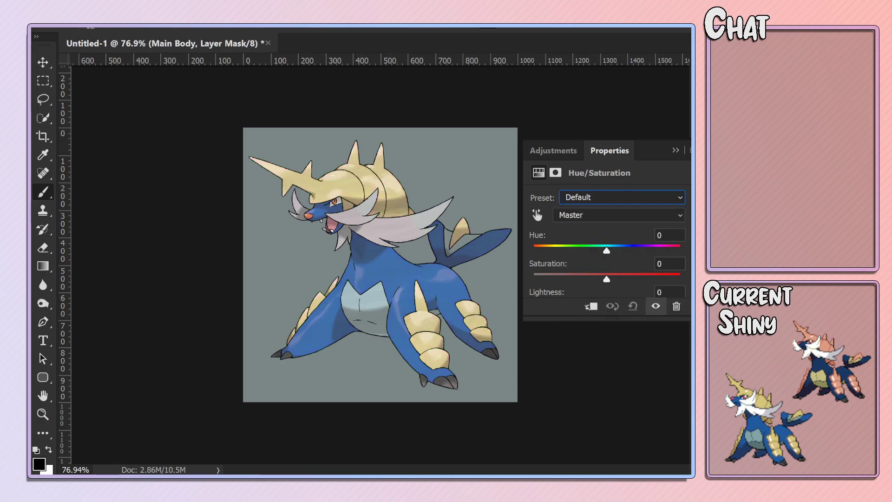
# Colorize the Scales blue: hue 218, saturation 48, lightness -19.
pyautogui.hotkey('alt', ']')
pyautogui.hotkey('alt', ']')
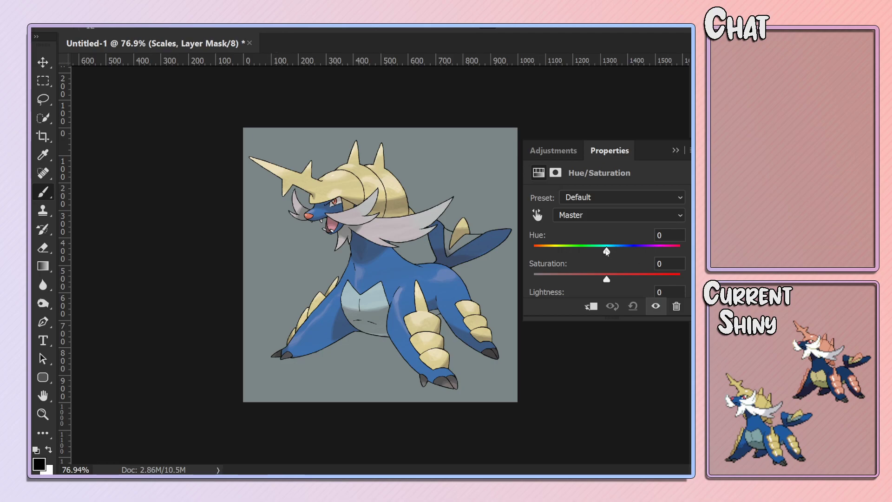
pyautogui.scroll(-2, 606, 251)
pyautogui.click(597, 290)
pyautogui.moveTo(604, 213)
pyautogui.mouseDown()
pyautogui.moveTo(631, 217)
pyautogui.moveTo(591, 273)
pyautogui.moveTo(623, 217)
pyautogui.moveTo(613, 245)
pyautogui.moveTo(602, 245)
pyautogui.mouseUp()
pyautogui.click(613, 245)
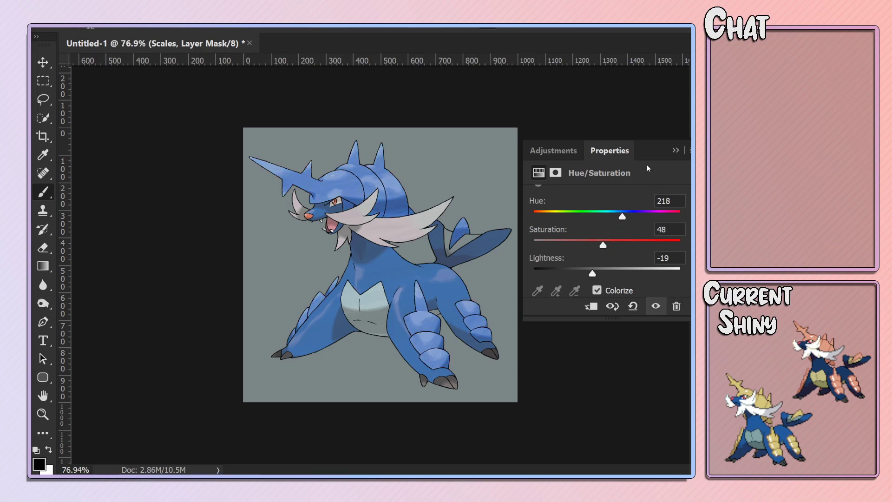
pyautogui.click(674, 151)
# Colorize the Main Body pale olive-yellow: hue about 52, saturation 38, lightness +21.
pyautogui.hotkey('ctrl', 'z')
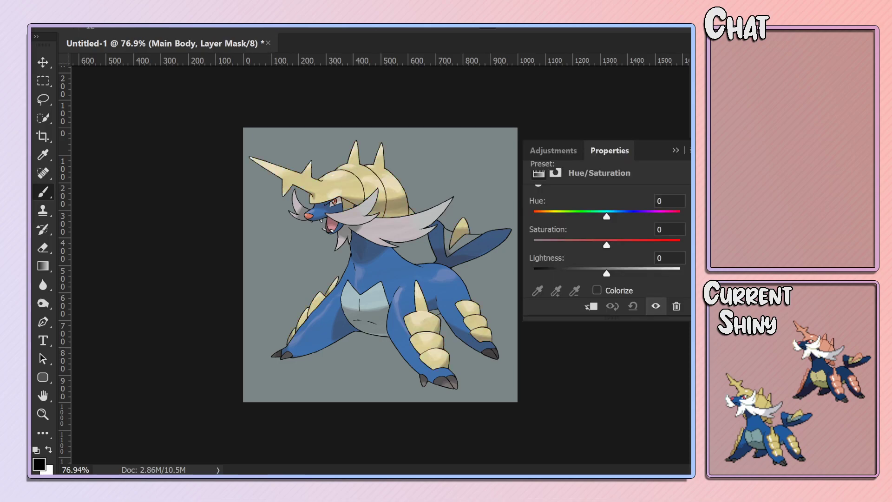
pyautogui.click(575, 212)
pyautogui.click(597, 290)
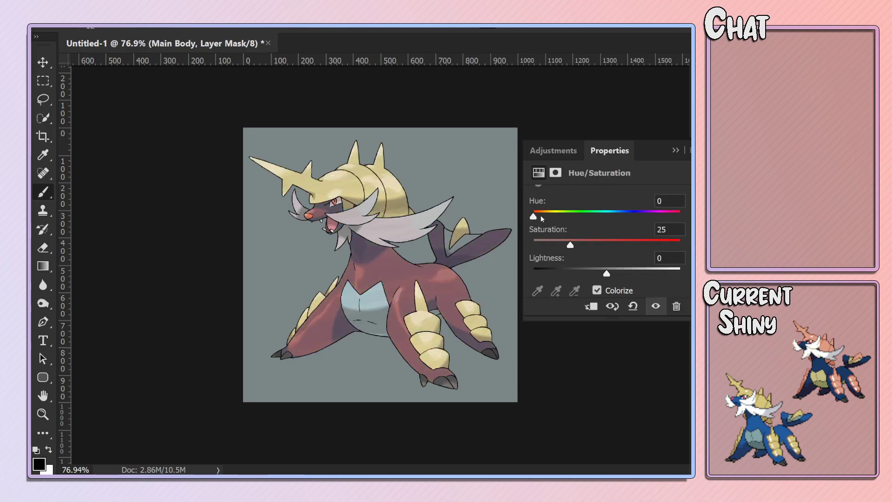
pyautogui.moveTo(541, 217)
pyautogui.mouseDown()
pyautogui.moveTo(557, 217)
pyautogui.moveTo(595, 245)
pyautogui.moveTo(586, 245)
pyautogui.moveTo(600, 274)
pyautogui.moveTo(612, 274)
pyautogui.mouseUp()
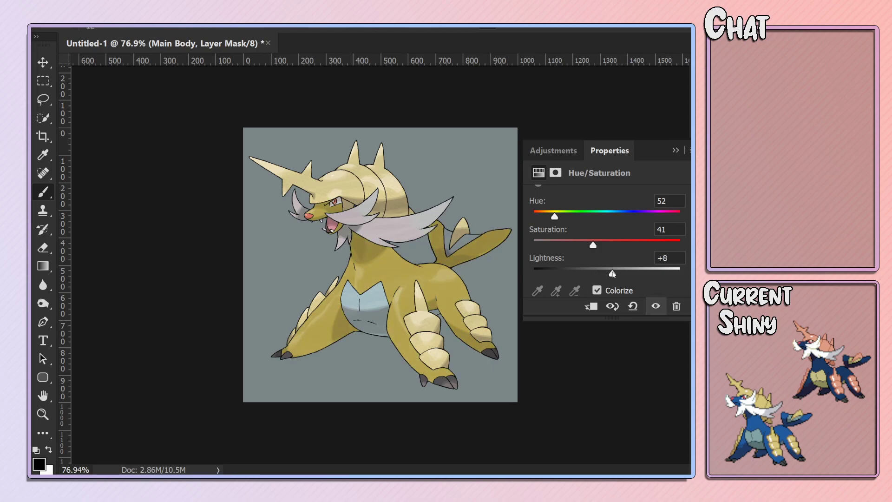
pyautogui.moveTo(592, 245)
pyautogui.mouseDown()
pyautogui.moveTo(600, 245)
pyautogui.moveTo(589, 245)
pyautogui.mouseUp()
pyautogui.moveTo(555, 219); pyautogui.dragTo(556, 222)
pyautogui.moveTo(617, 274); pyautogui.dragTo(623, 275)
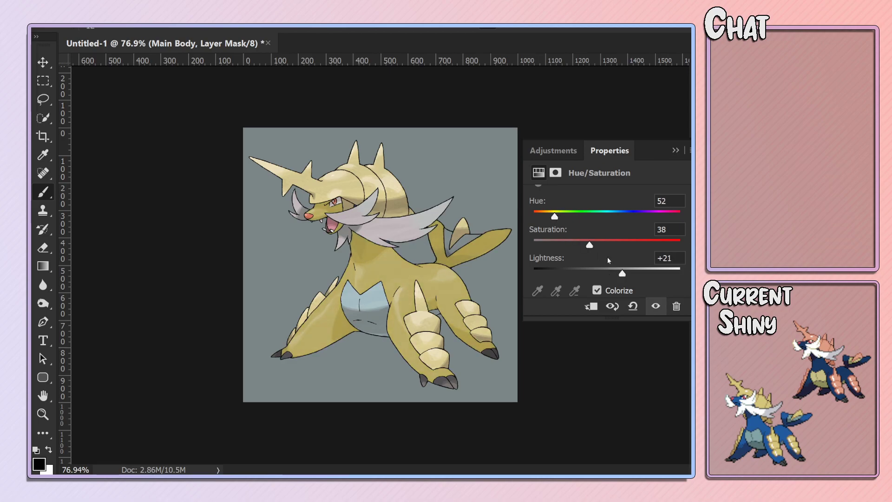
pyautogui.moveTo(596, 242); pyautogui.dragTo(583, 245)
pyautogui.click(675, 150)
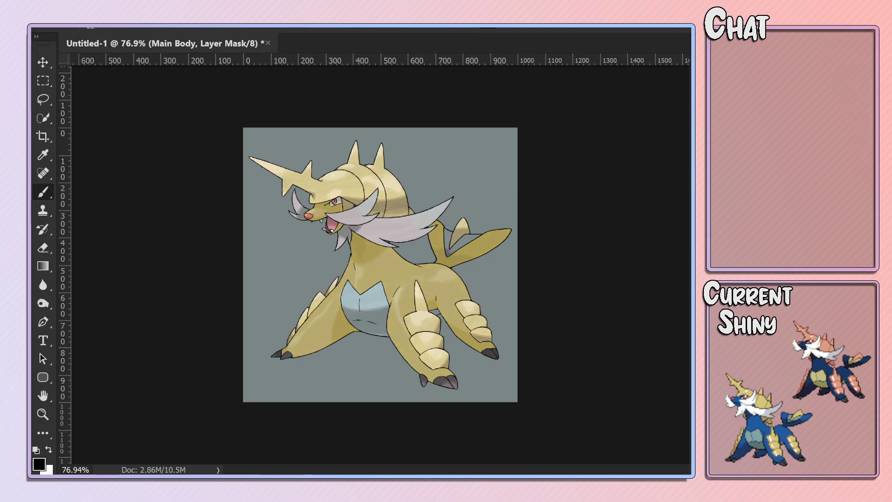
# Undo back and forth to compare the original blue body with the olive version.
pyautogui.hotkey('ctrl', 'z')
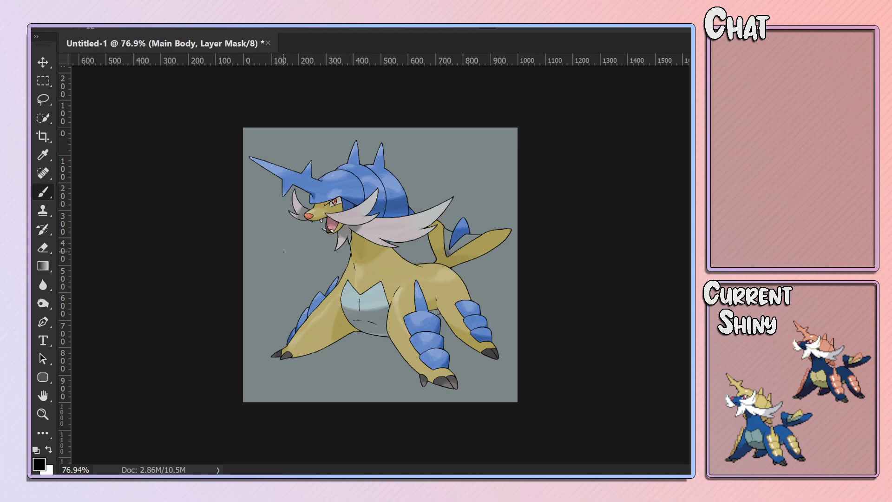
pyautogui.scroll(-3, 279, 234)
pyautogui.scroll(3, 372, 272)
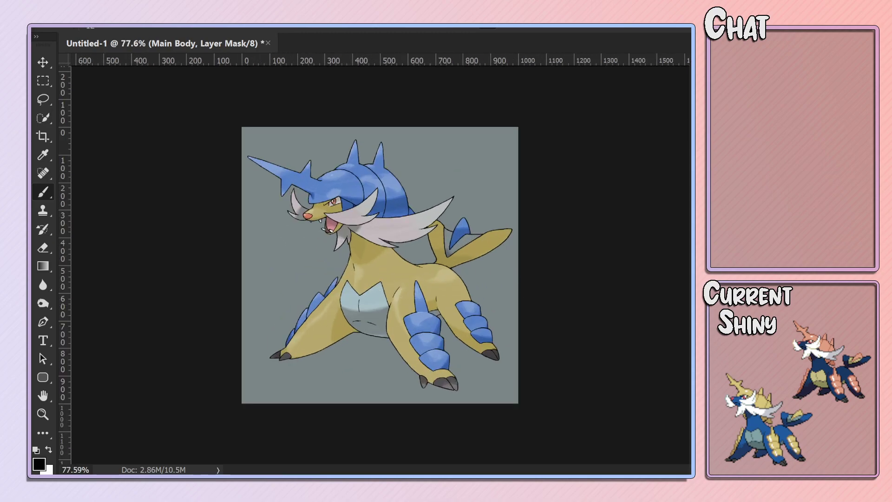
pyautogui.hotkey('ctrl', 'z')
pyautogui.hotkey('ctrl', 'z')
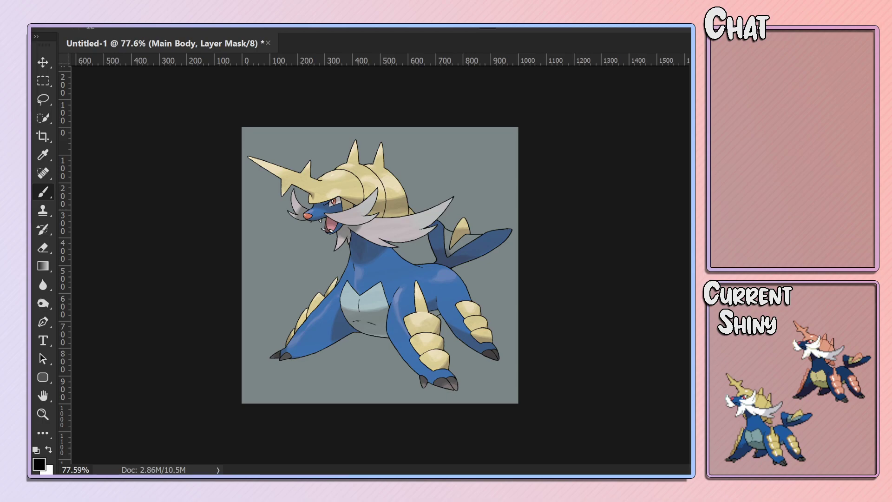
pyautogui.hotkey('ctrl', 'z')
# Colorize the Underbody adjustment and darken the belly toward olive.
pyautogui.doubleClick(790, 278)
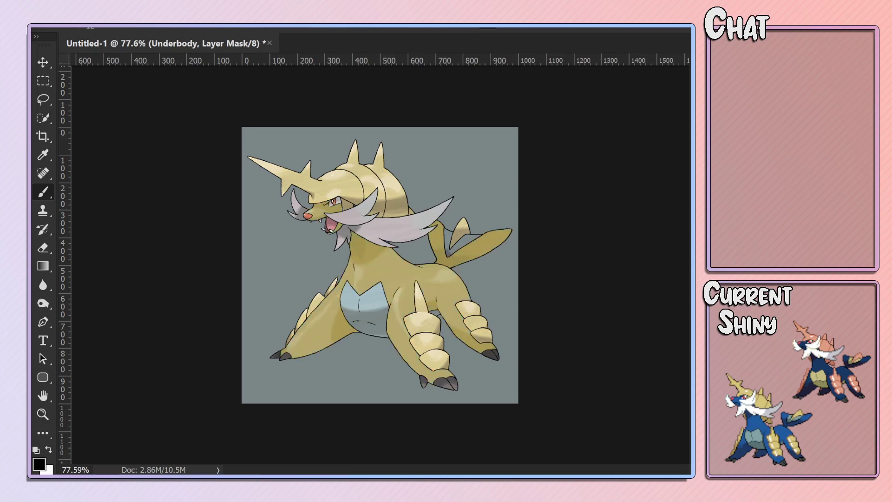
pyautogui.moveTo(589, 216); pyautogui.dragTo(557, 216)
pyautogui.click(607, 291)
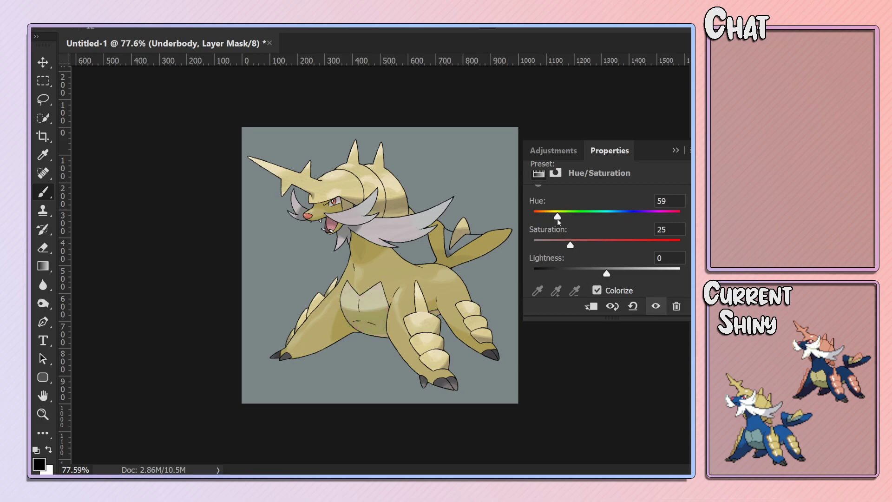
pyautogui.moveTo(601, 271)
pyautogui.mouseDown()
pyautogui.moveTo(587, 273)
pyautogui.moveTo(640, 270)
pyautogui.moveTo(644, 279)
pyautogui.moveTo(620, 279)
pyautogui.moveTo(630, 286)
pyautogui.mouseUp()
pyautogui.scroll(-2, 577, 256)
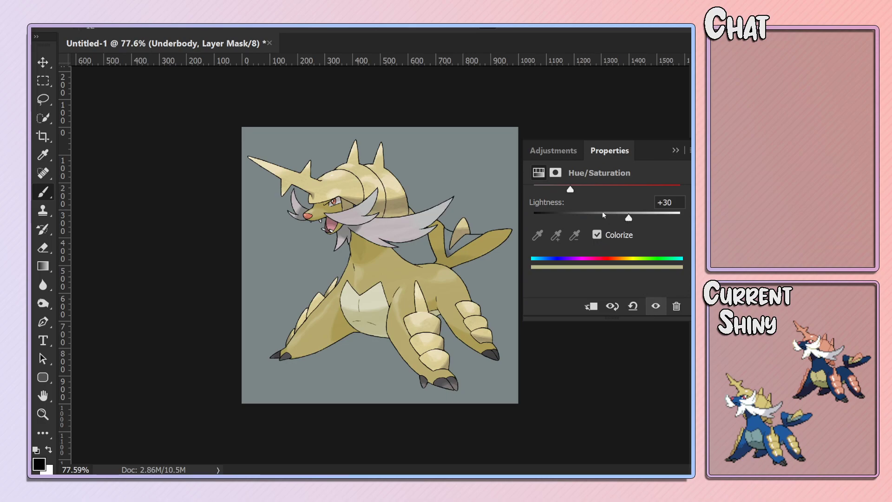
pyautogui.scroll(1, 603, 214)
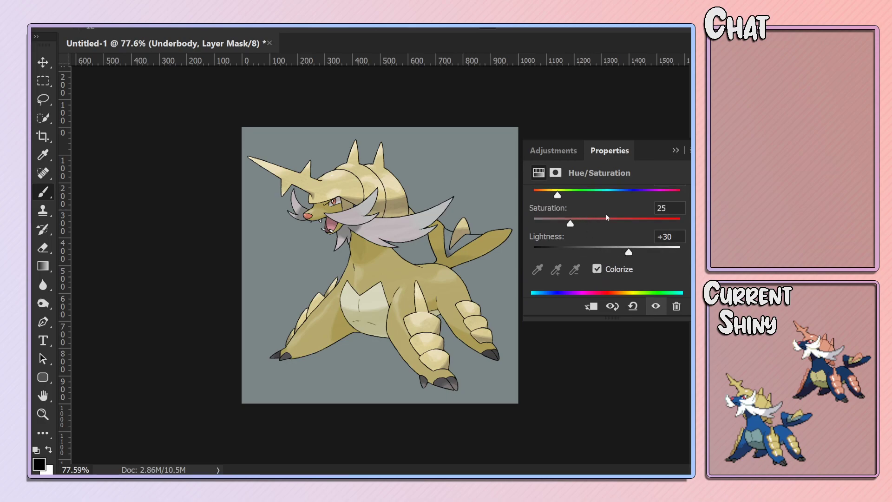
pyautogui.moveTo(571, 224)
pyautogui.mouseDown()
pyautogui.moveTo(604, 224)
pyautogui.moveTo(571, 227)
pyautogui.moveTo(587, 224)
pyautogui.mouseUp()
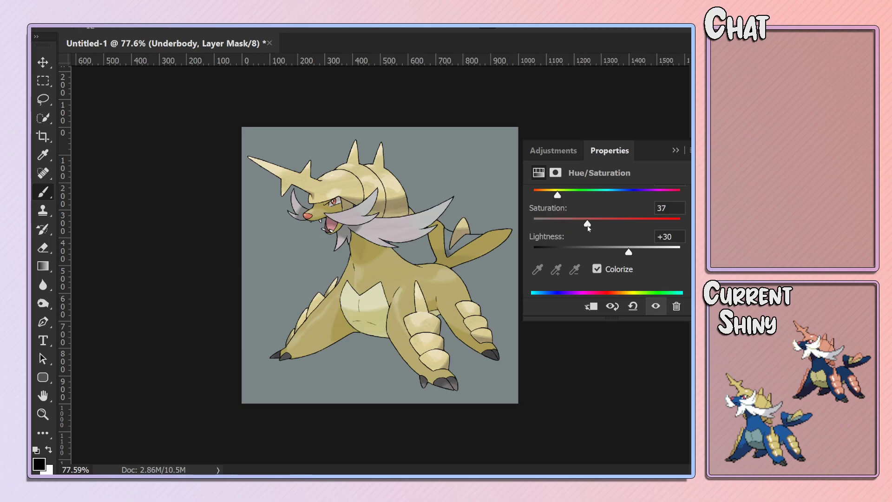
pyautogui.click(676, 150)
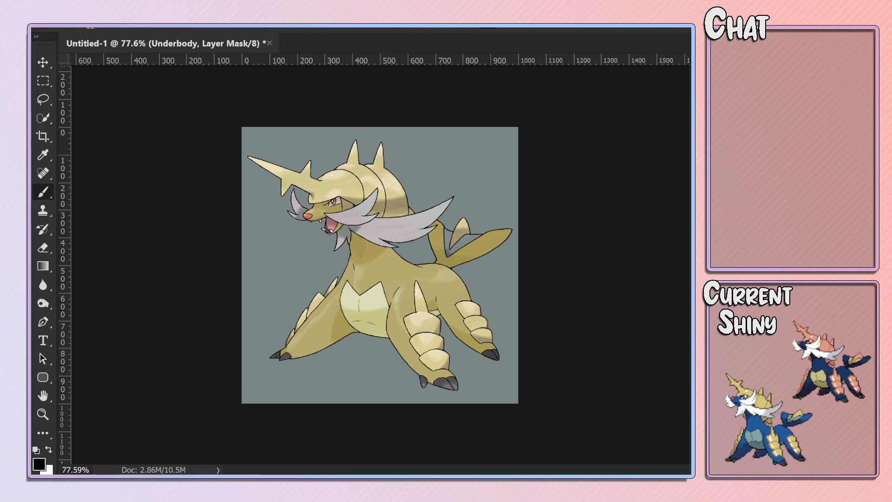
# Undo and redo repeatedly to compare the underbody before and after tinting.
pyautogui.hotkey('ctrl', 'z')
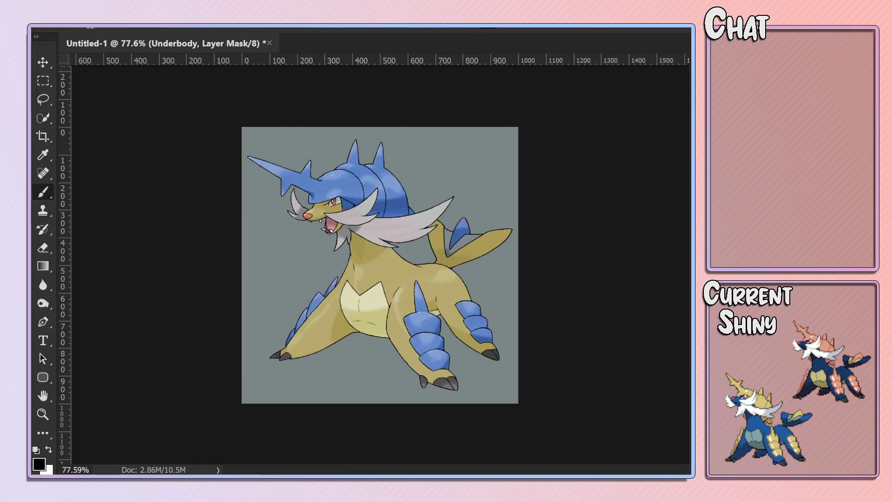
pyautogui.hotkey('ctrl', 'z')
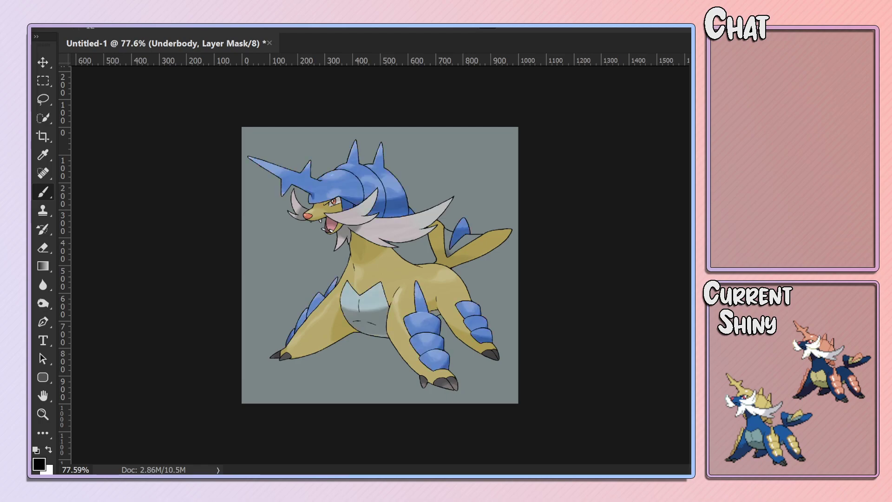
pyautogui.hotkey('ctrl', 'z')
pyautogui.hotkey('ctrl', 'z')
pyautogui.hotkey('ctrl', 'z')
pyautogui.hotkey('ctrl', 'z')
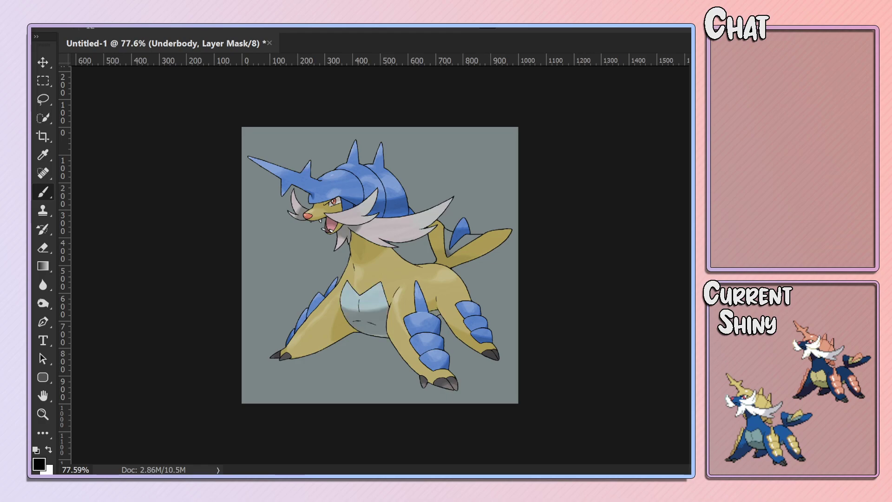
pyautogui.hotkey('ctrl', 'z')
pyautogui.hotkey('ctrl', 'z')
pyautogui.hotkey('ctrl', 'z')
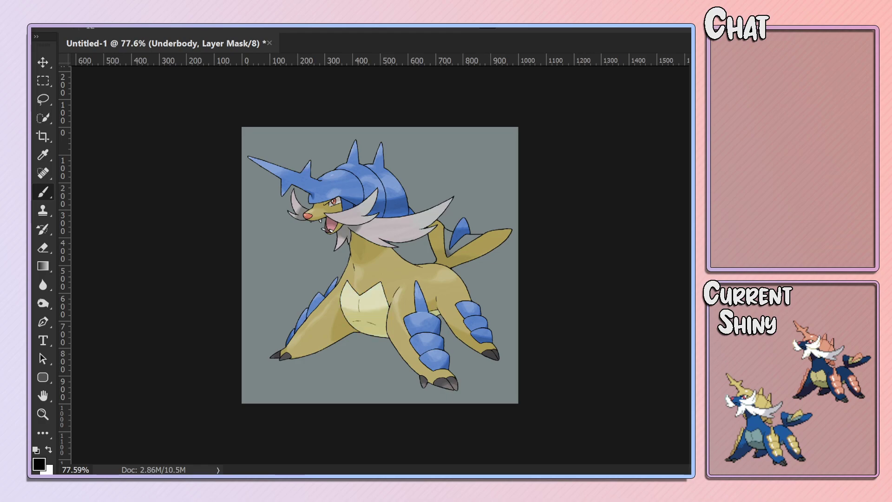
pyautogui.hotkey('ctrl', 'z')
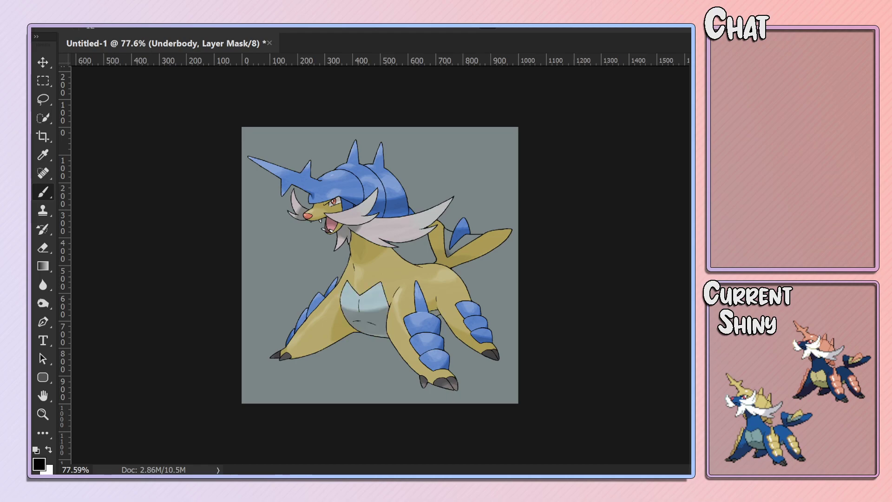
pyautogui.hotkey('ctrl', 'z')
pyautogui.hotkey('ctrl', 'z')
pyautogui.hotkey('ctrl', 'z')
# Darken the underbody to olive at saturation 15, lightness -31.
pyautogui.hotkey('ctrl', '2')
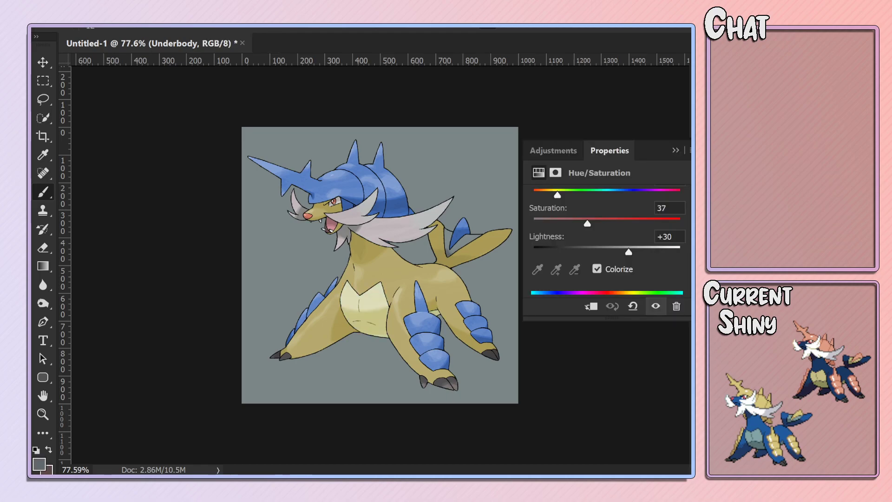
pyautogui.moveTo(587, 250)
pyautogui.mouseDown()
pyautogui.moveTo(594, 251)
pyautogui.moveTo(555, 224)
pyautogui.mouseUp()
pyautogui.moveTo(594, 252); pyautogui.dragTo(590, 254)
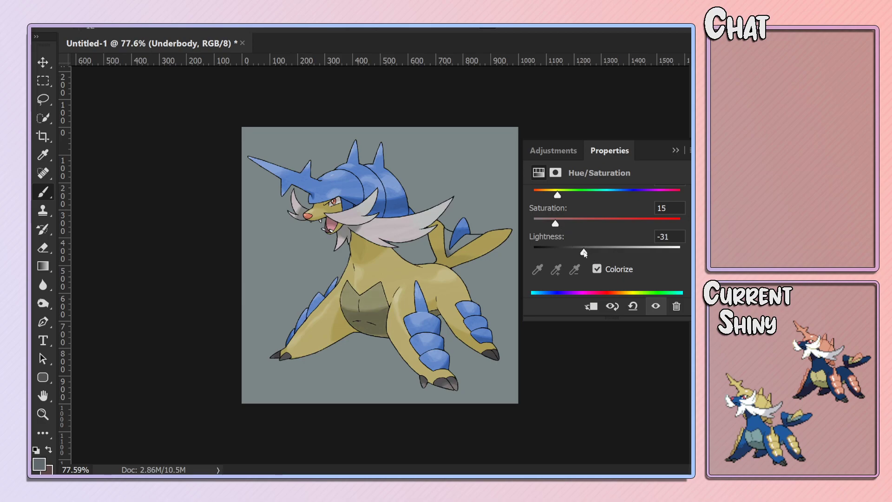
pyautogui.click(676, 149)
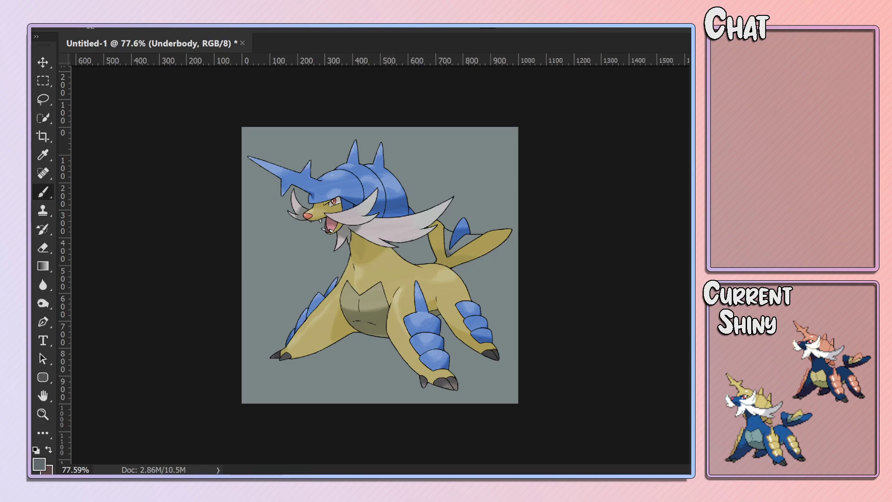
pyautogui.hotkey('alt', ']')
# Colorize the Eye blue at saturation 38, lightness -17.
pyautogui.click(596, 268)
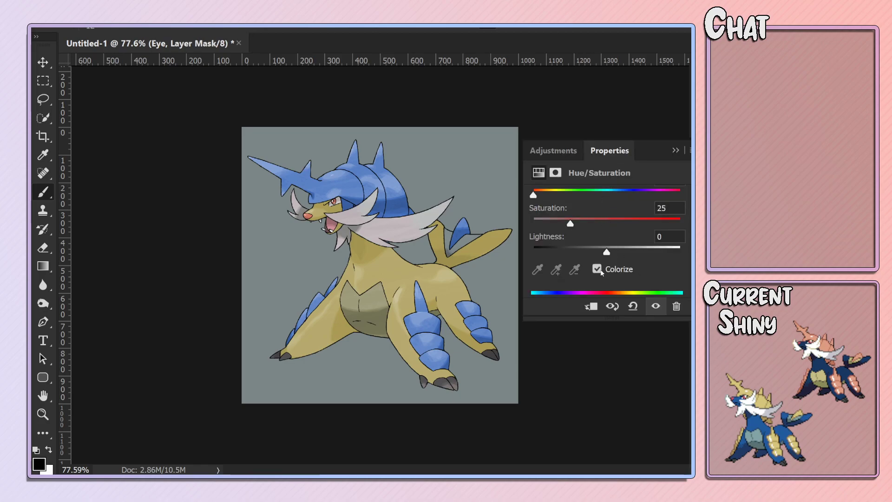
pyautogui.moveTo(534, 194); pyautogui.dragTo(616, 196)
pyautogui.moveTo(570, 224)
pyautogui.mouseDown()
pyautogui.moveTo(605, 224)
pyautogui.moveTo(590, 223)
pyautogui.moveTo(594, 250)
pyautogui.mouseUp()
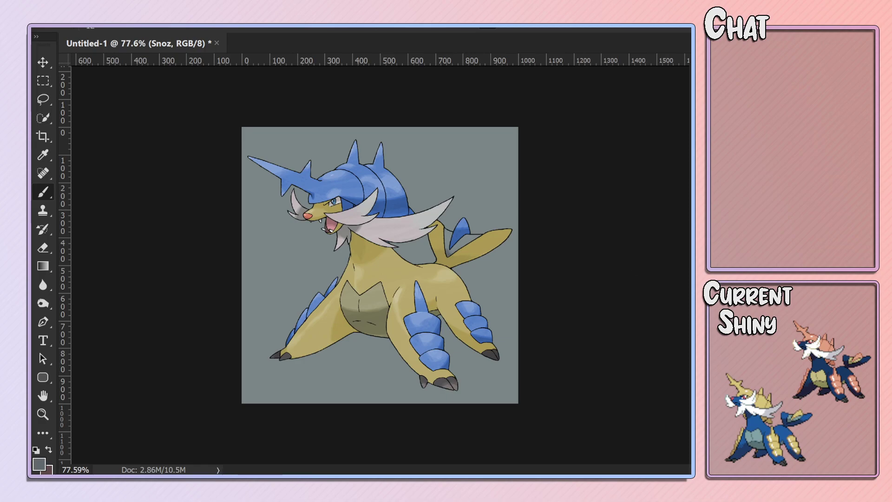
# Colorize the Snoz nose blue at saturation 42, lightness -7.
pyautogui.click(596, 269)
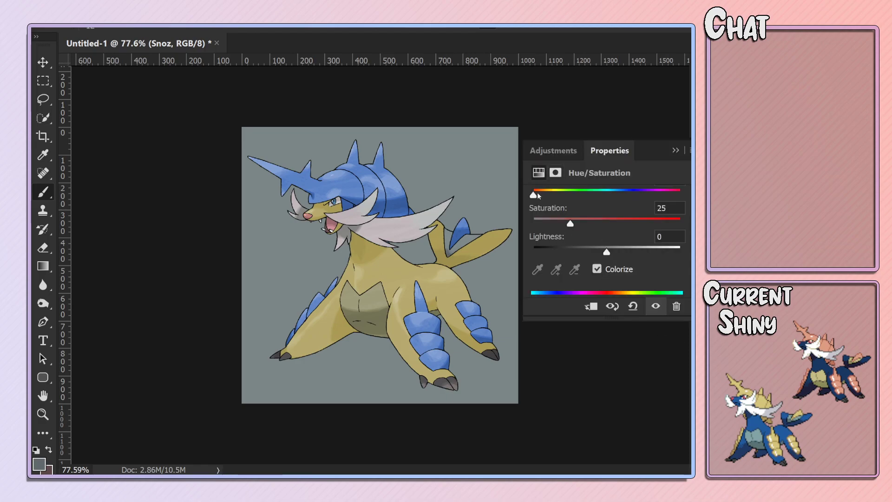
pyautogui.moveTo(537, 195); pyautogui.dragTo(623, 199)
pyautogui.moveTo(592, 222); pyautogui.dragTo(601, 253)
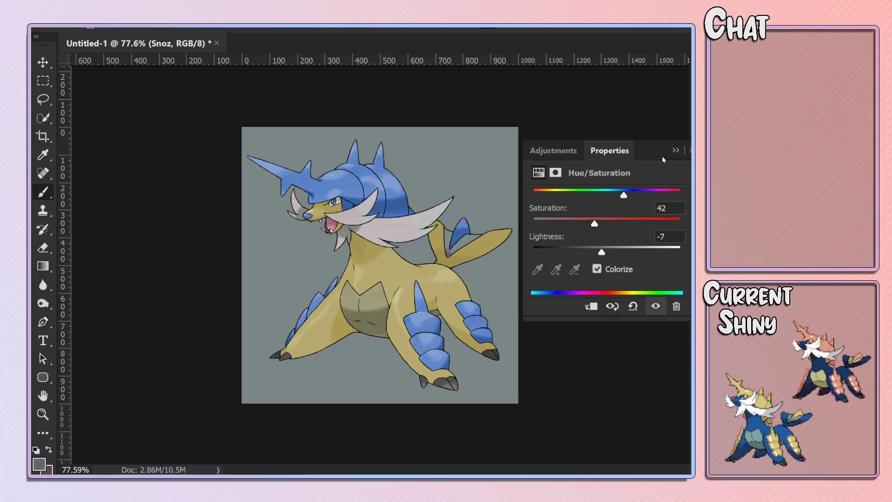
pyautogui.click(676, 150)
pyautogui.scroll(-3, 439, 244)
# Select the Fin adjustment and experiment with its hue, saturation and lightness sliders.
pyautogui.scroll(-2, 439, 244)
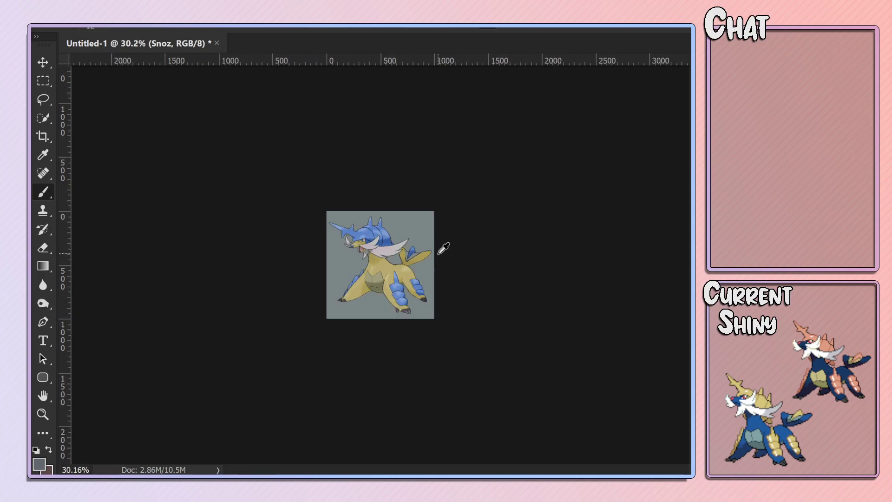
pyautogui.scroll(3, 452, 240)
pyautogui.scroll(2, 458, 237)
pyautogui.scroll(2, 459, 237)
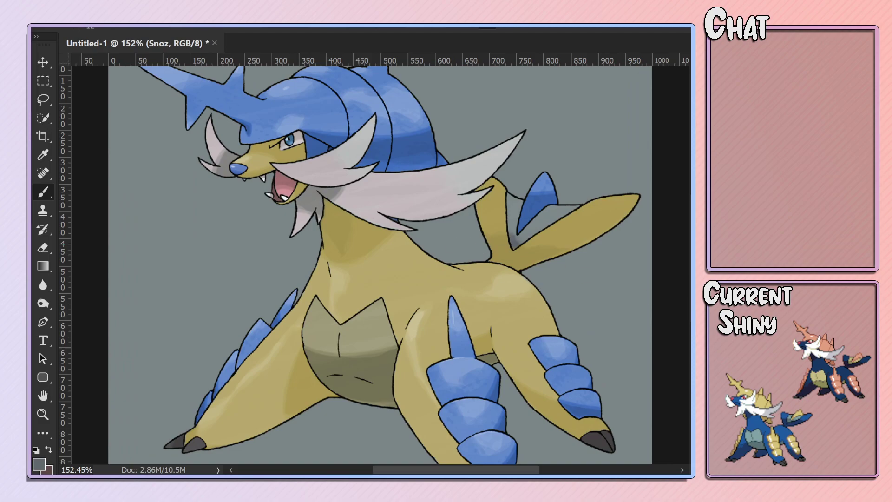
pyautogui.press('d')
pyautogui.hotkey('alt', '[')
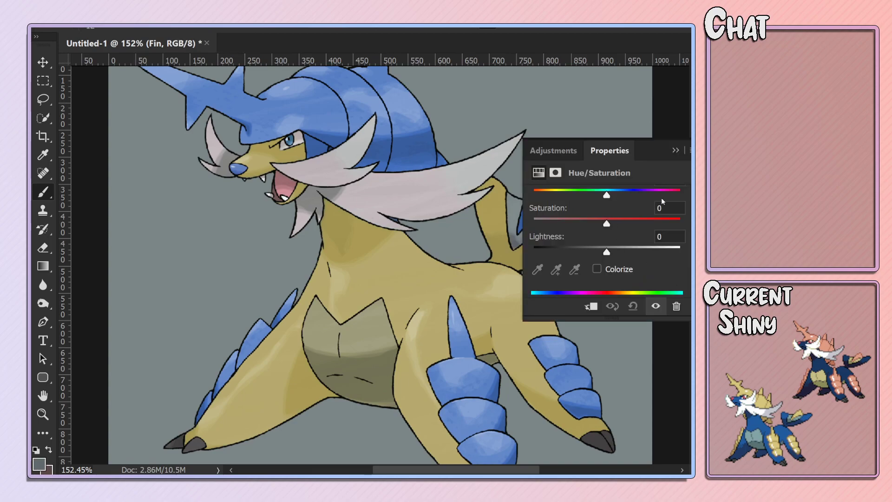
pyautogui.moveTo(606, 195)
pyautogui.mouseDown()
pyautogui.moveTo(570, 195)
pyautogui.moveTo(670, 195)
pyautogui.mouseUp()
pyautogui.moveTo(606, 223); pyautogui.dragTo(651, 224)
pyautogui.moveTo(606, 252); pyautogui.dragTo(594, 253)
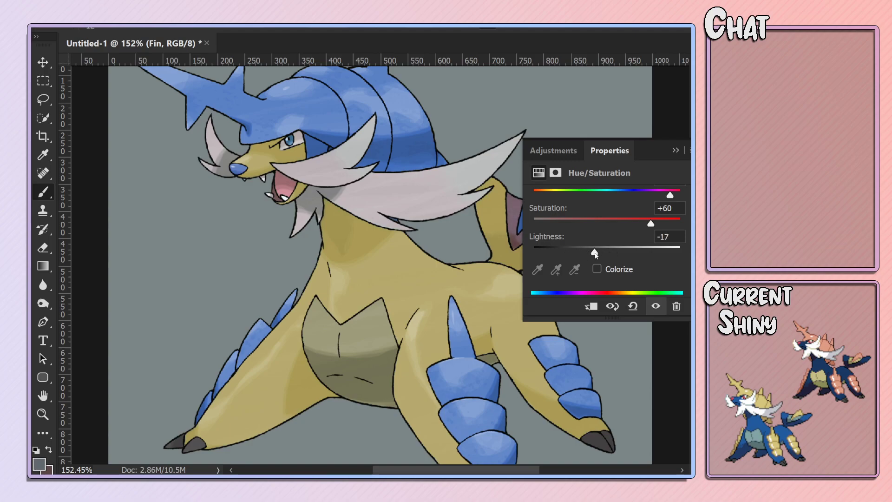
pyautogui.moveTo(670, 195)
pyautogui.mouseDown()
pyautogui.moveTo(571, 195)
pyautogui.moveTo(633, 199)
pyautogui.moveTo(614, 224)
pyautogui.moveTo(612, 251)
pyautogui.moveTo(600, 252)
pyautogui.mouseUp()
# Colorize the fin a dark purple-navy tint at saturation 22.
pyautogui.click(599, 271)
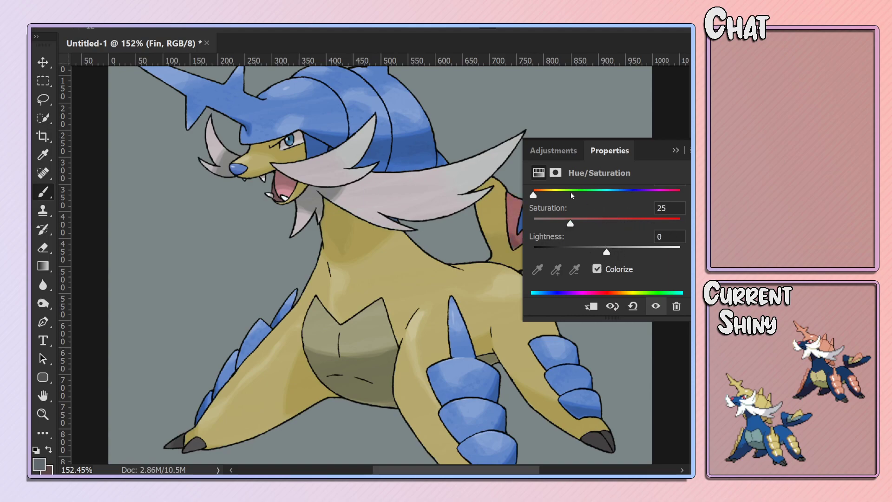
pyautogui.moveTo(570, 194); pyautogui.dragTo(646, 199)
pyautogui.moveTo(570, 224); pyautogui.dragTo(566, 223)
pyautogui.moveTo(596, 252); pyautogui.dragTo(581, 251)
pyautogui.click(675, 150)
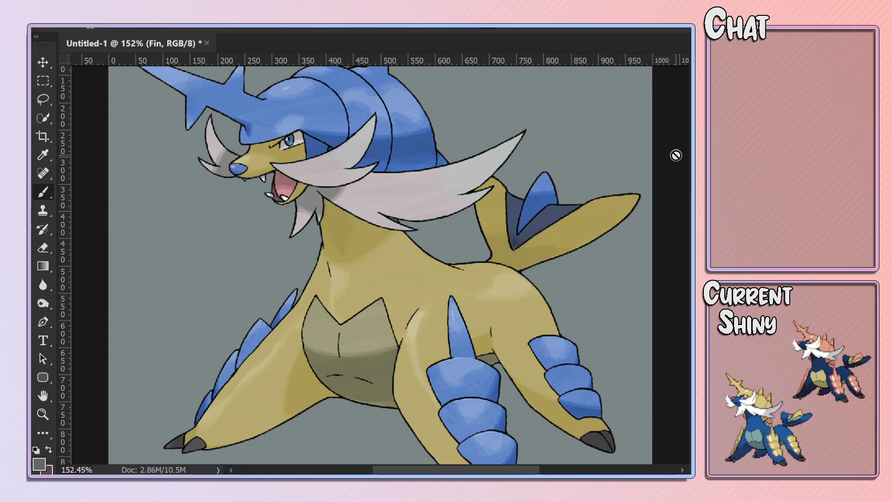
# Zoom in on the fin's base and paint the Fin layer mask to fill the notch with dark colour.
pyautogui.hotkey('ctrl', '+')
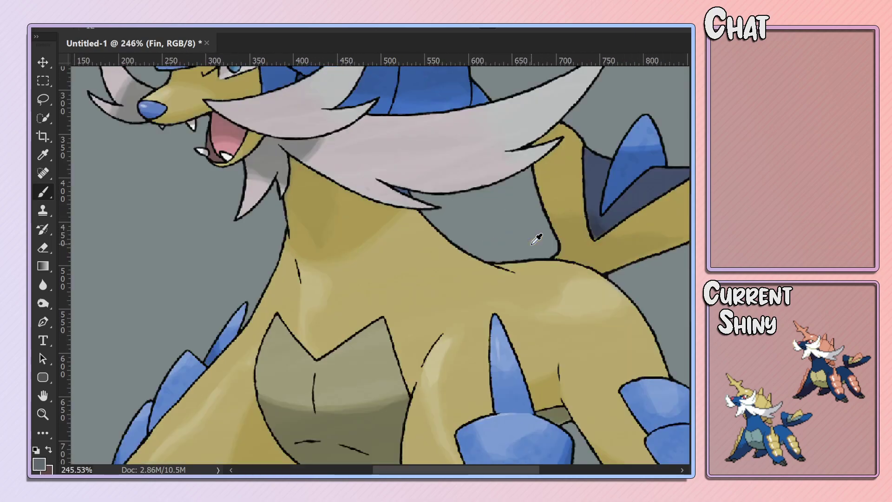
pyautogui.hotkey('ctrl', '+')
pyautogui.moveTo(471, 472); pyautogui.dragTo(519, 472)
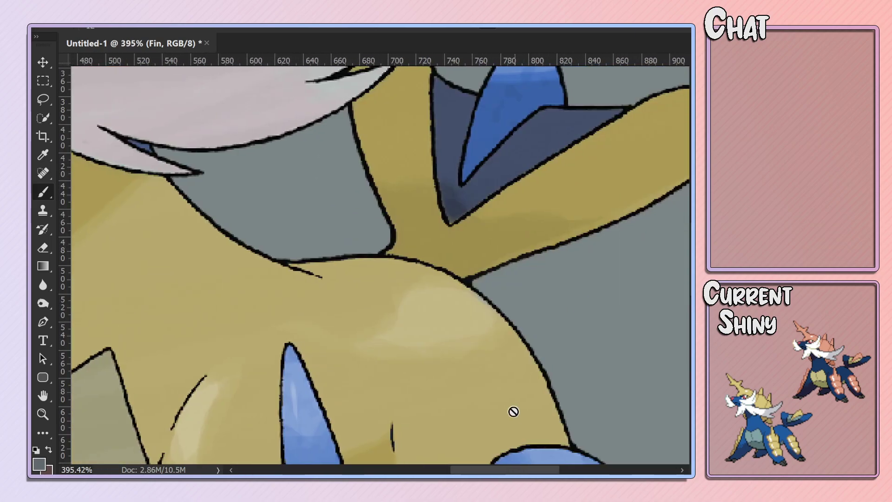
pyautogui.scroll(1, 562, 344)
pyautogui.hotkey('ctrl', '\\')
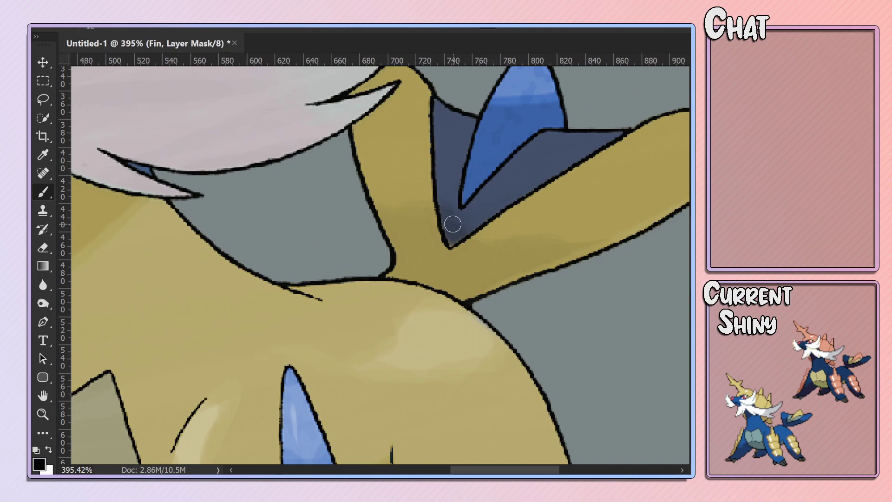
pyautogui.press('x')
pyautogui.moveTo(446, 212); pyautogui.dragTo(458, 234)
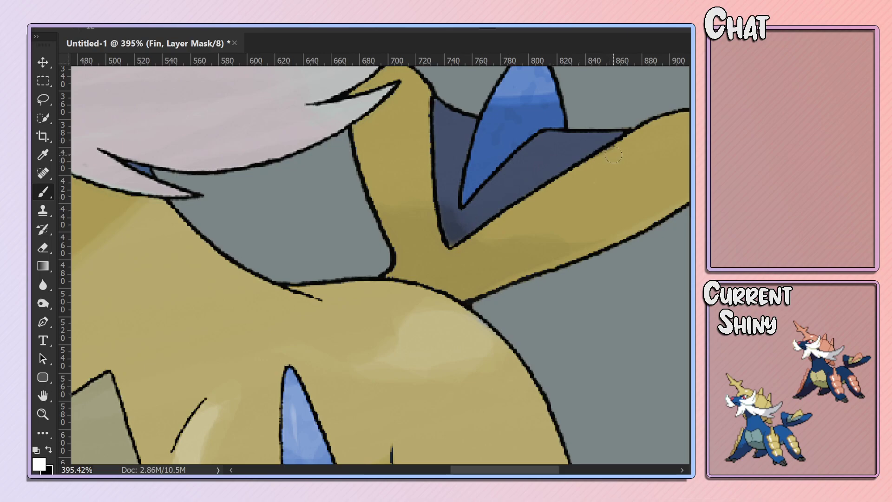
pyautogui.press('x')
pyautogui.press('x')
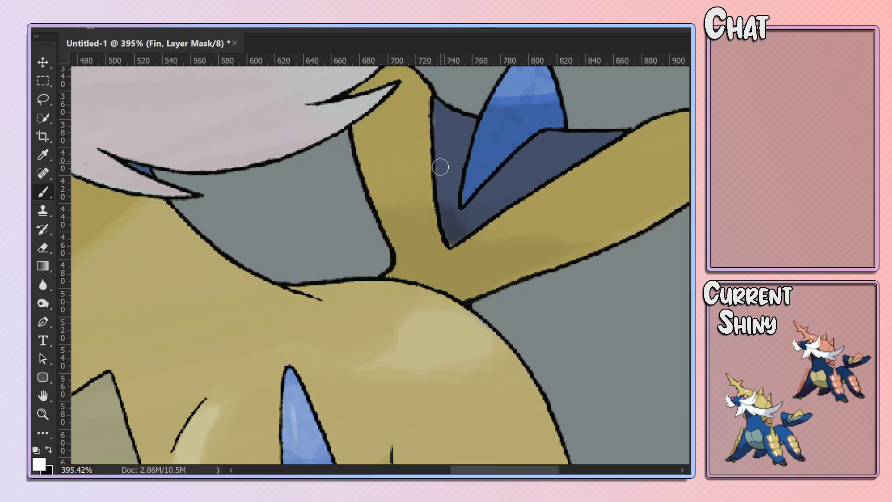
pyautogui.press('x')
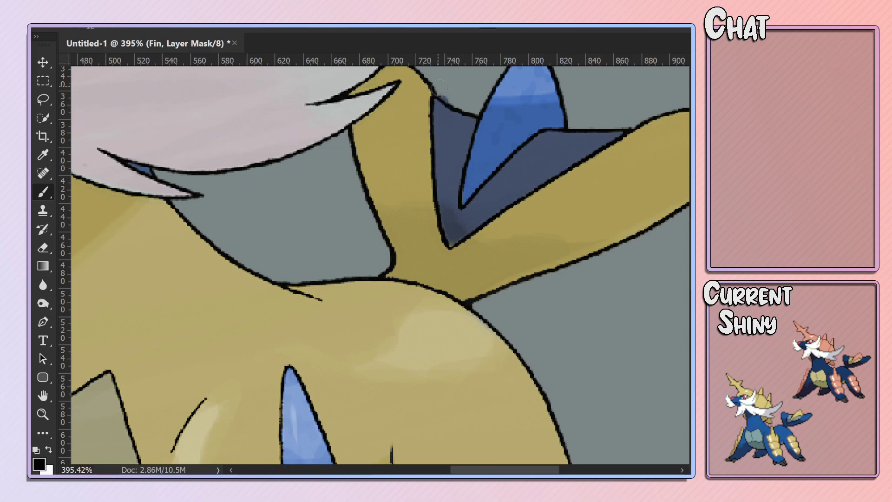
pyautogui.press('x')
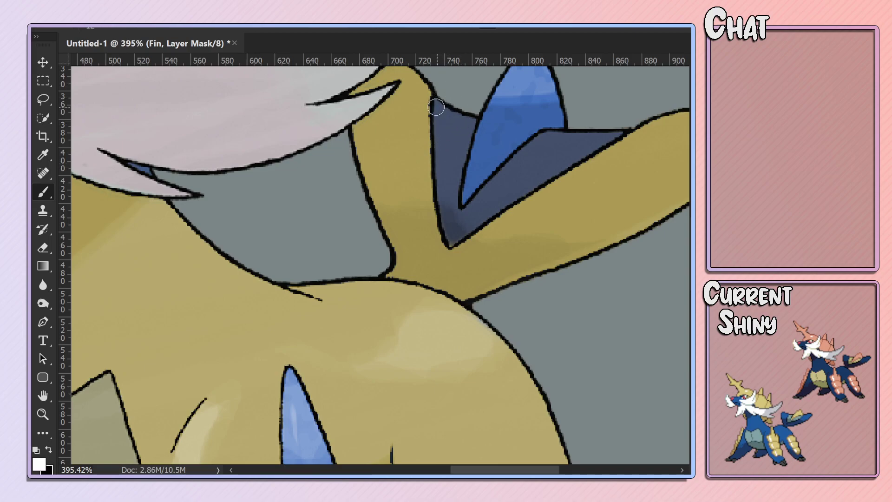
pyautogui.press('x')
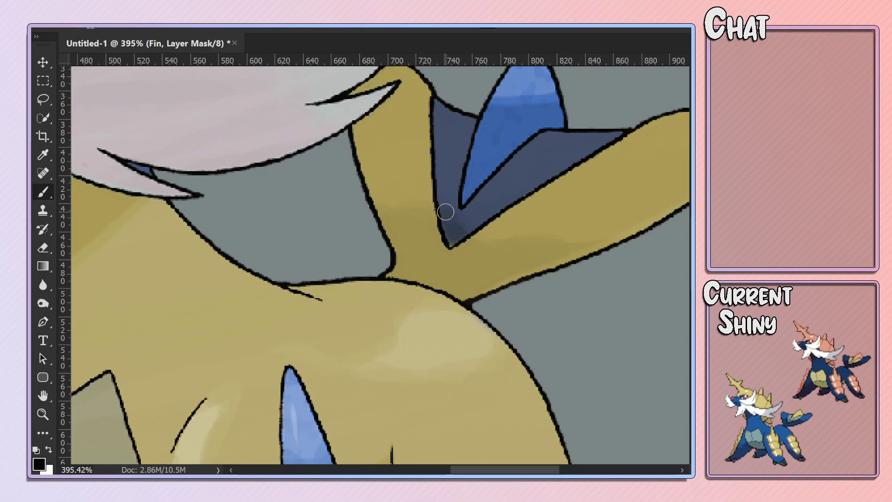
pyautogui.press('x')
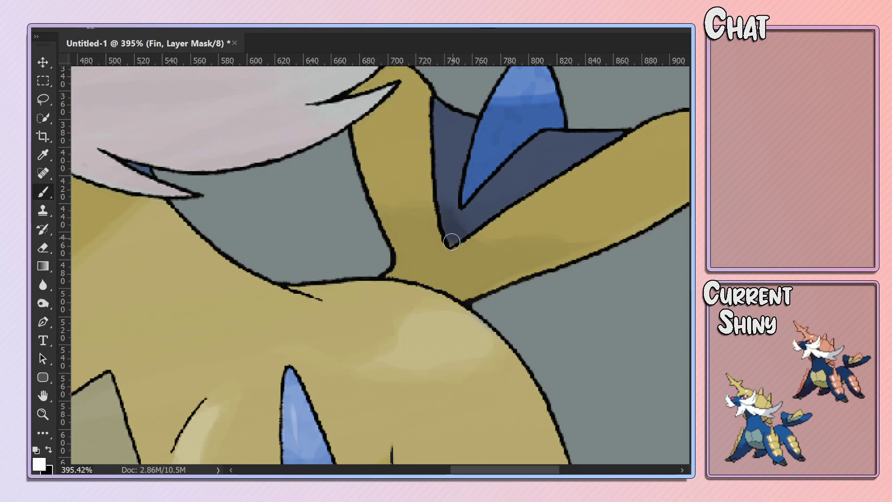
pyautogui.press('x')
# Touch up the Main Body mask along the crease where the fin meets the body.
pyautogui.hotkey('alt', '[')
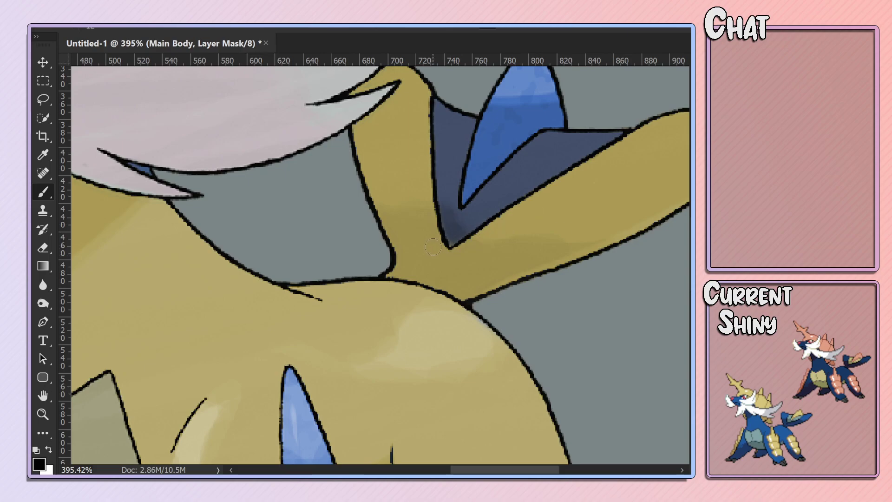
pyautogui.press('x')
pyautogui.moveTo(451, 237); pyautogui.dragTo(446, 212)
pyautogui.press('x')
pyautogui.press('x')
pyautogui.moveTo(539, 187); pyautogui.dragTo(481, 226)
pyautogui.press('x')
pyautogui.moveTo(518, 186); pyautogui.dragTo(451, 231)
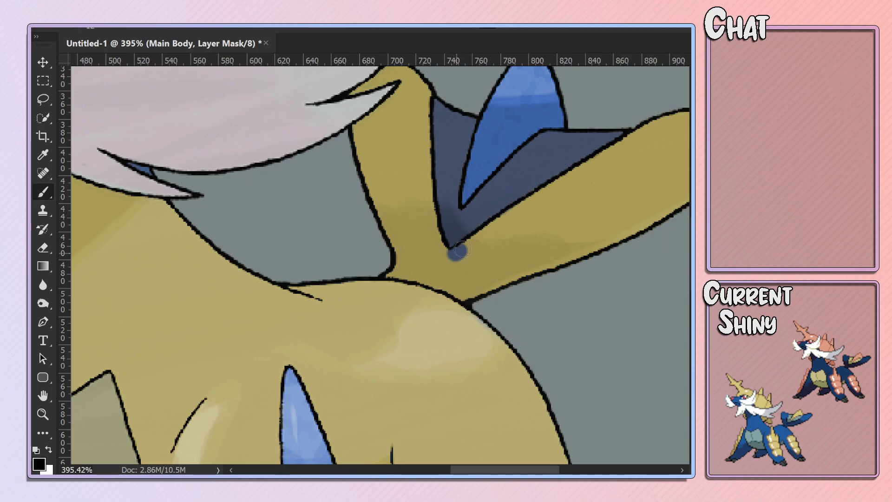
# Zoom back out to view the whole creature after the mask cleanup.
pyautogui.press('x')
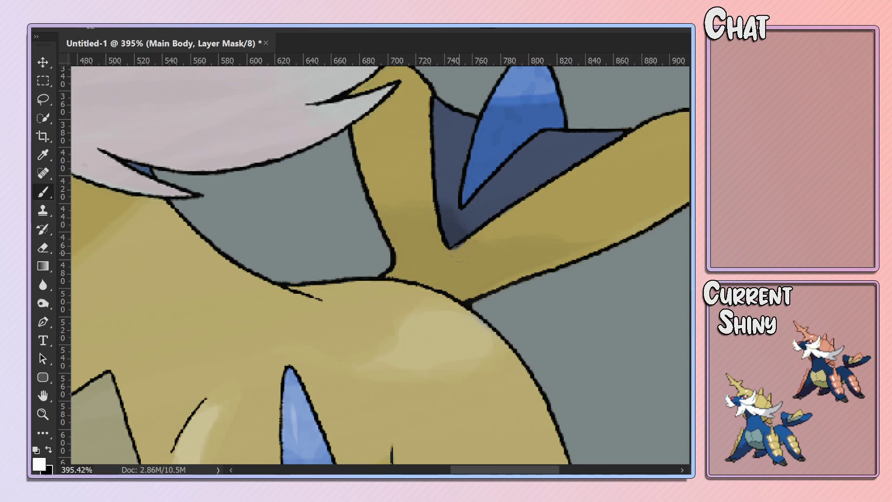
pyautogui.scroll(-2, 492, 239)
pyautogui.scroll(-3, 490, 239)
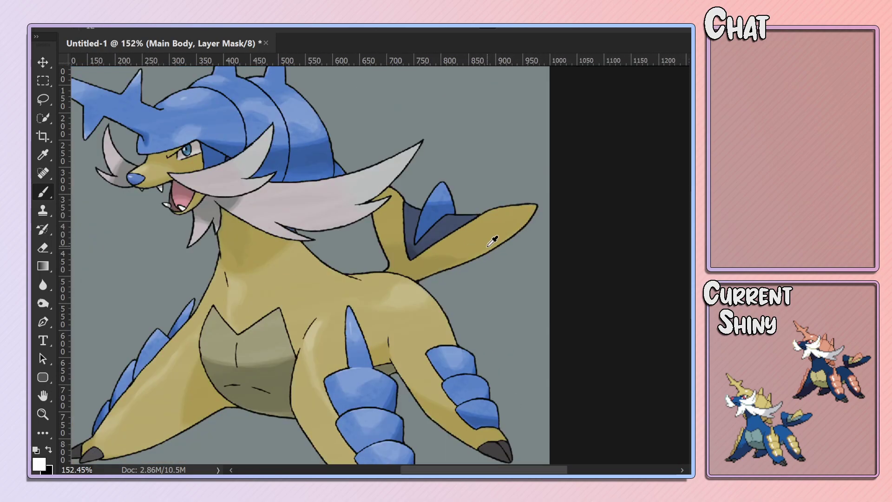
pyautogui.scroll(-3, 490, 239)
pyautogui.scroll(-3, 490, 239)
pyautogui.scroll(-2, 464, 251)
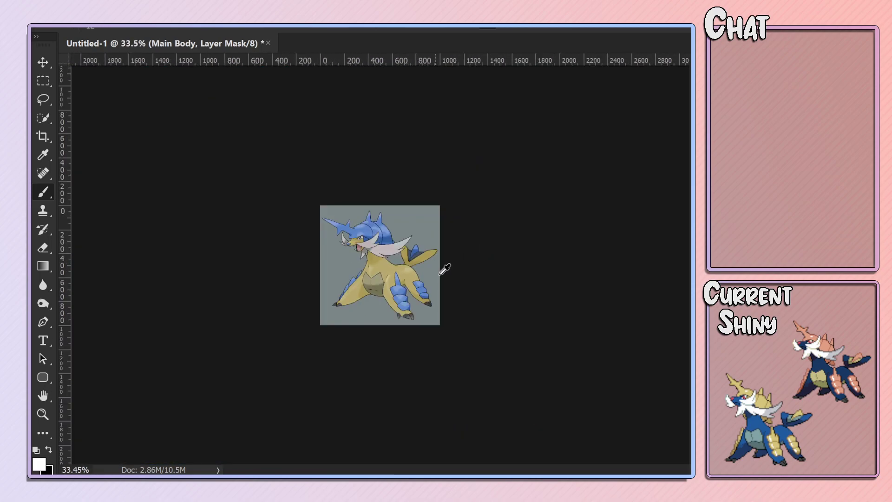
pyautogui.scroll(3, 446, 267)
pyautogui.scroll(1, 395, 288)
pyautogui.scroll(1, 395, 286)
pyautogui.scroll(1, 399, 286)
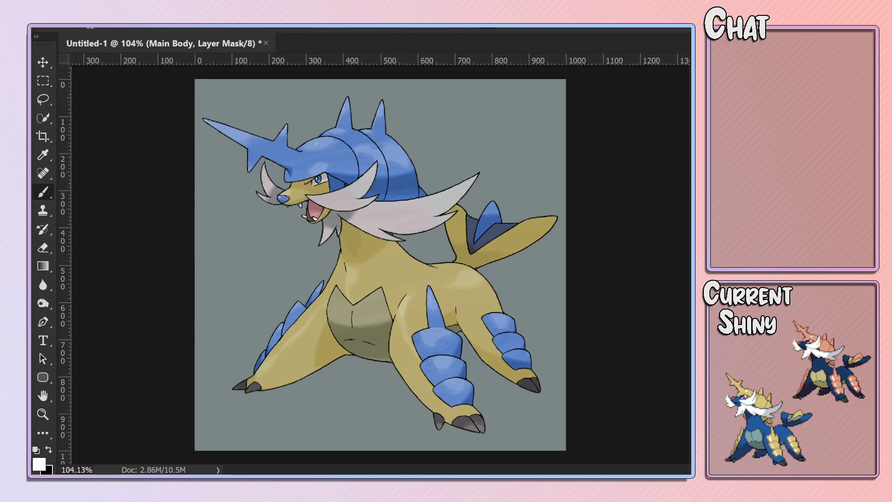
pyautogui.hotkey('ctrl', 'z')
pyautogui.hotkey('ctrl', 'shift', 'z')
# Add a Solid Color background fill sampled from the body colour (b6a96c).
pyautogui.click(415, 328)
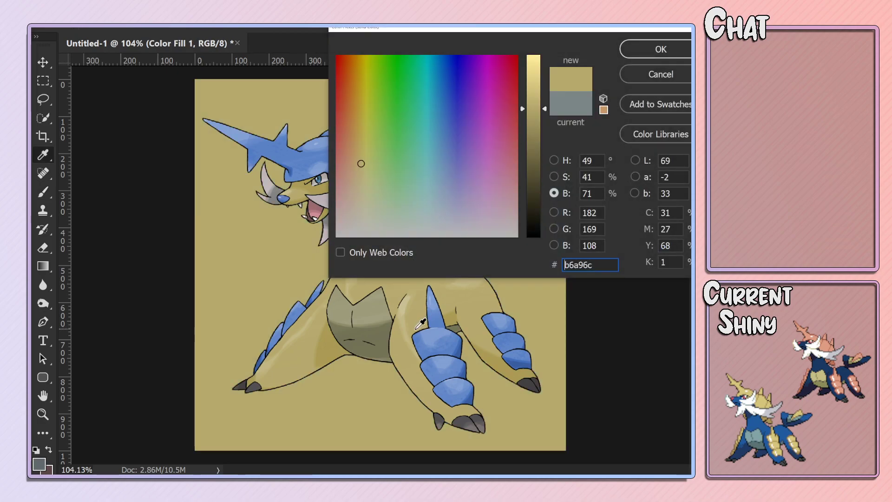
pyautogui.moveTo(420, 324); pyautogui.dragTo(346, 326)
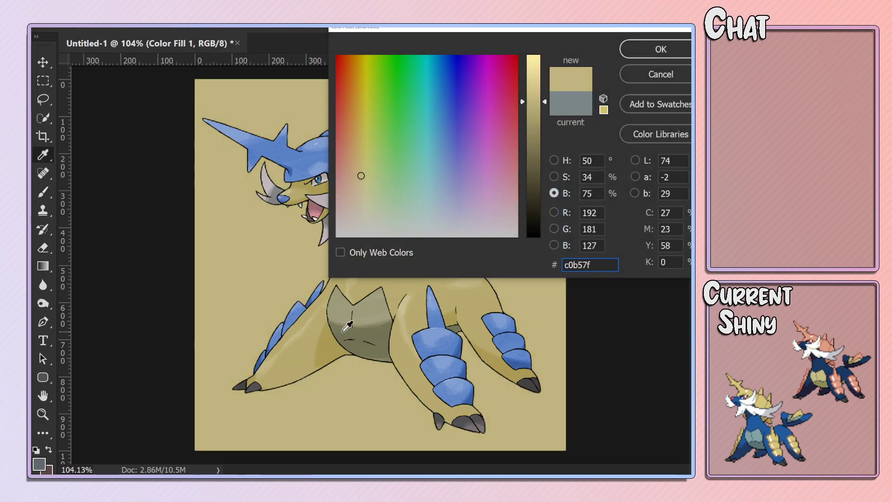
pyautogui.click(346, 326)
pyautogui.click(316, 331)
pyautogui.click(661, 50)
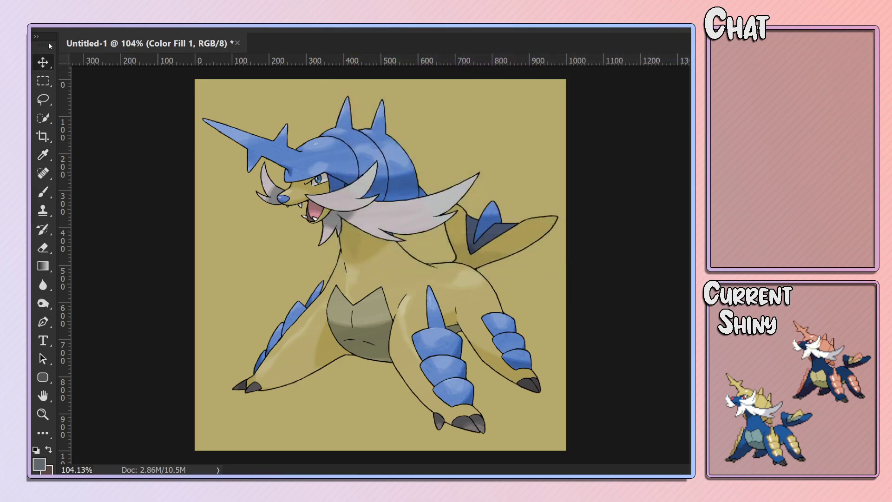
pyautogui.click(65, 27)
pyautogui.click(74, 84)
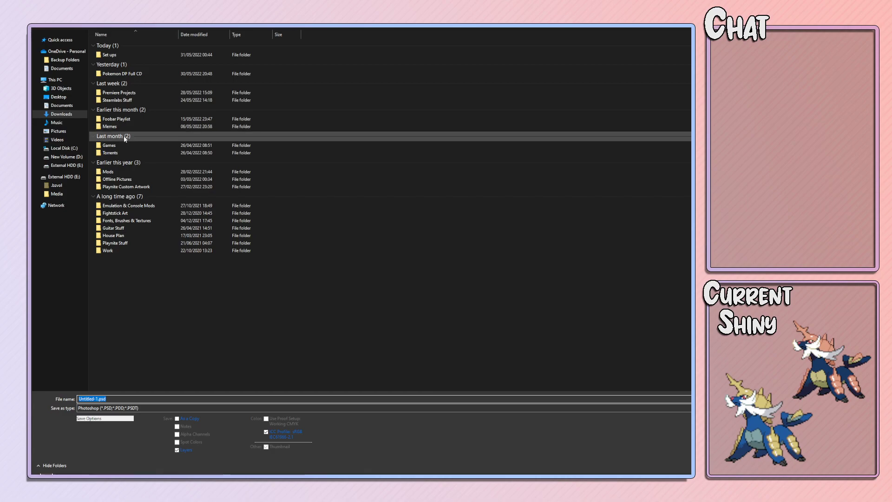
# Save the document as 'Inverted Colours' PSD in Fan Projects > Samurott.
pyautogui.doubleClick(130, 181)
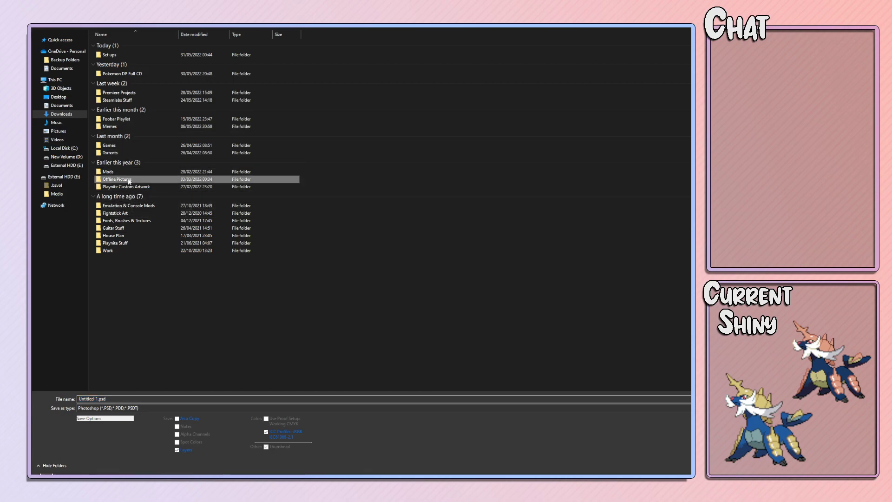
pyautogui.doubleClick(120, 68)
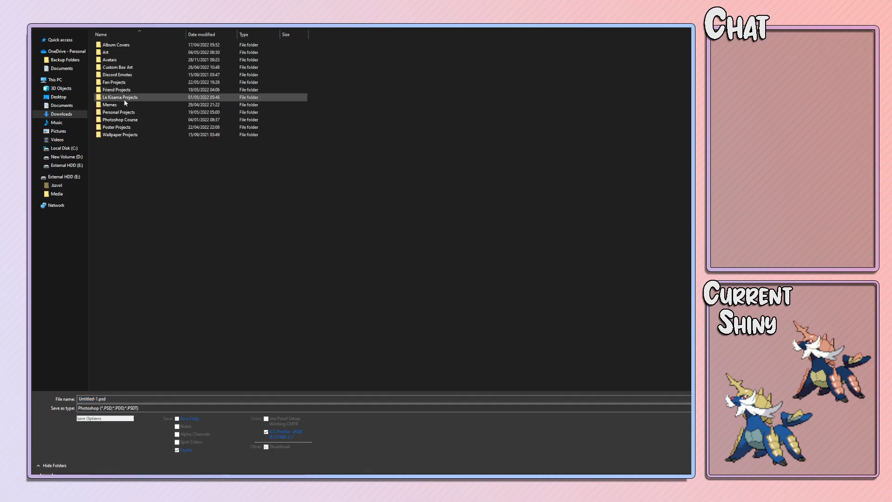
pyautogui.doubleClick(122, 84)
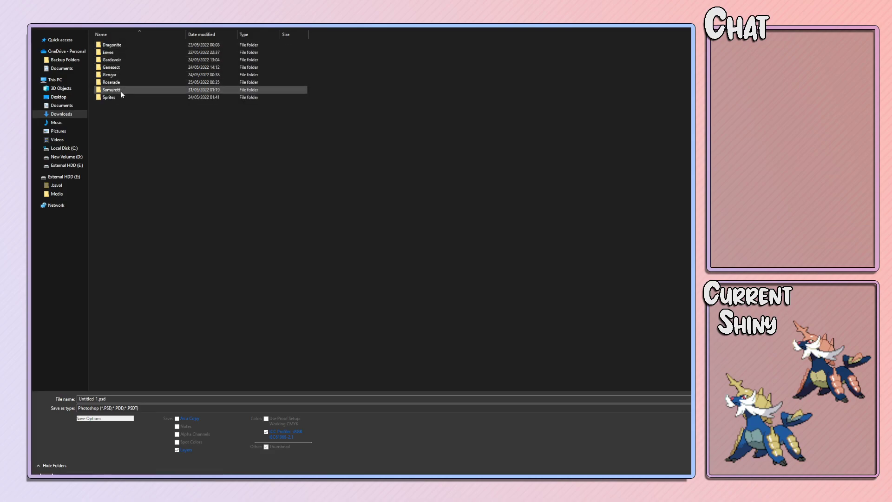
pyautogui.doubleClick(120, 90)
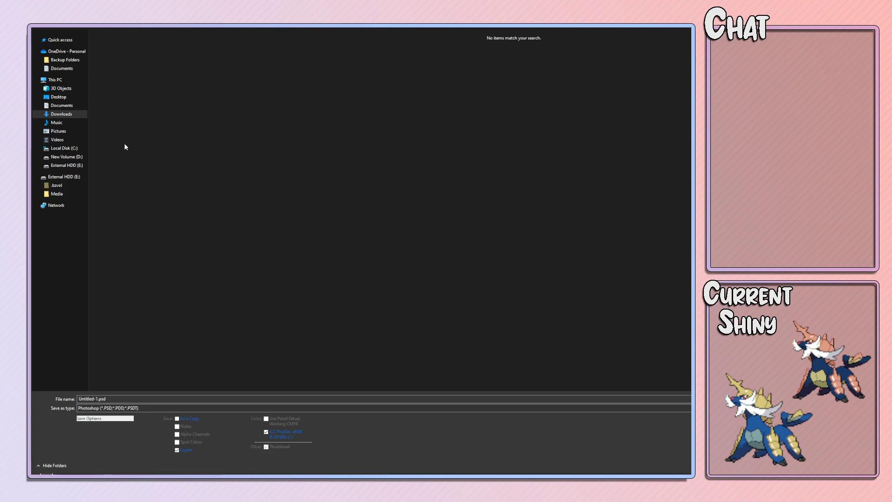
pyautogui.doubleClick(119, 397)
pyautogui.write('Inverted Colours')
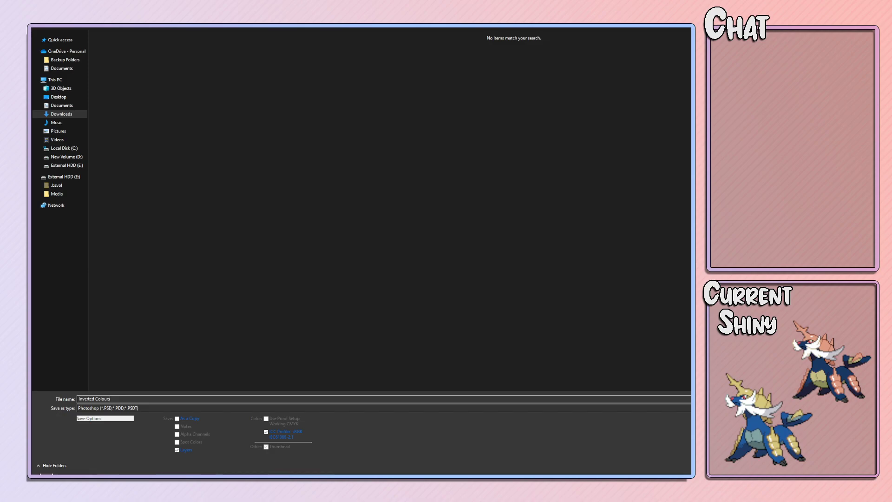
pyautogui.press('Return')
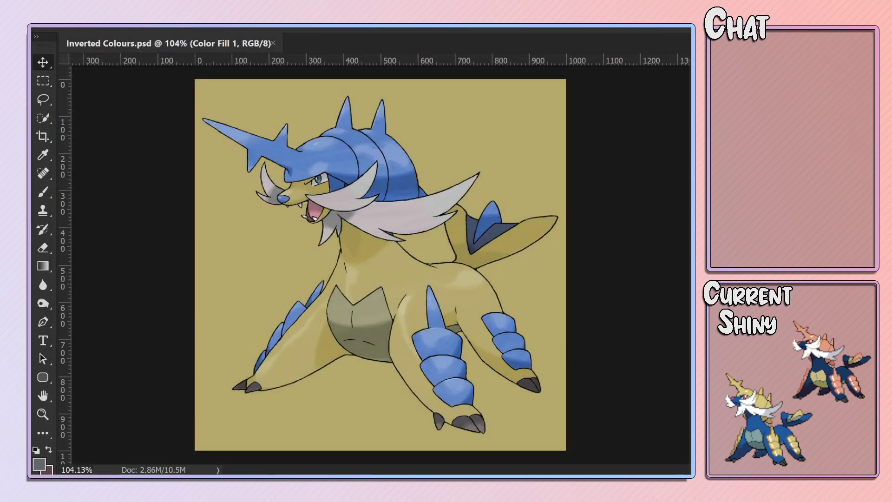
# Hide the khaki fill layer and save a transparent PNG copy.
pyautogui.click(683, 386)
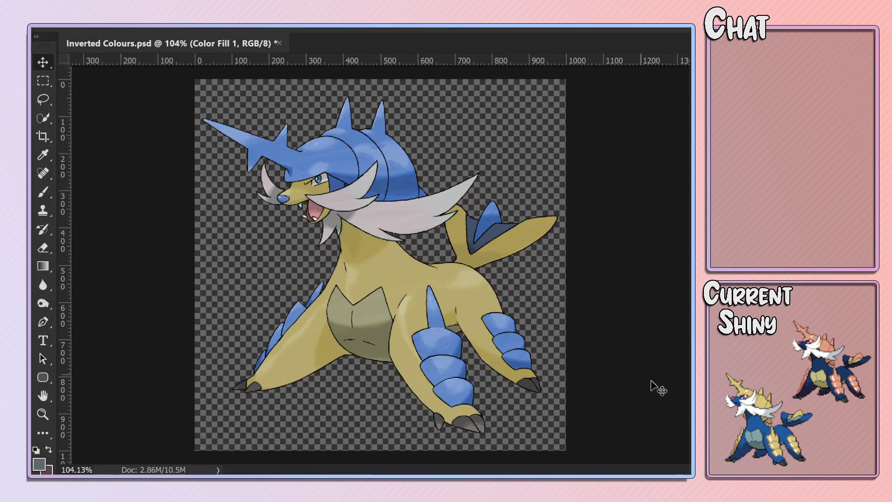
pyautogui.click(65, 21)
pyautogui.click(81, 91)
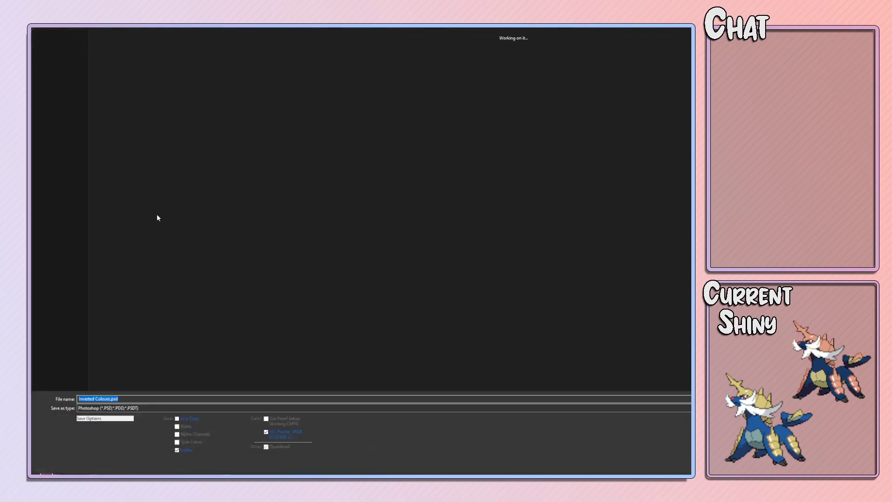
pyautogui.click(119, 407)
pyautogui.click(110, 379)
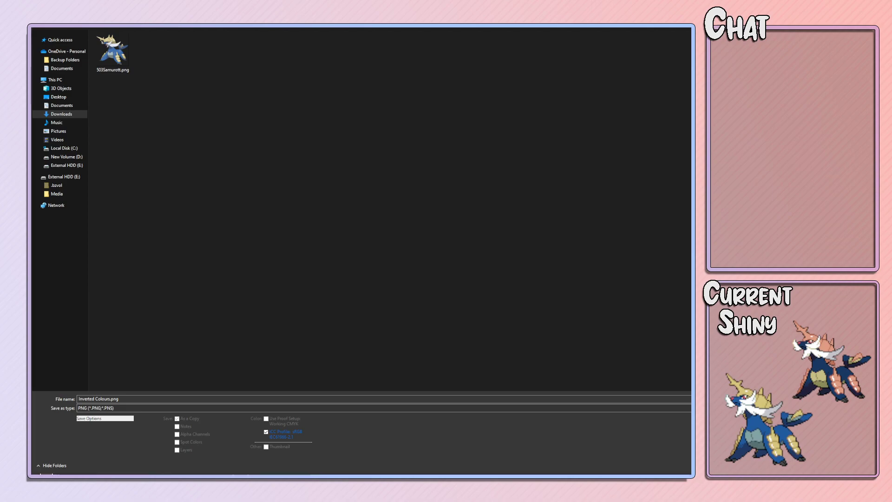
pyautogui.press('Return')
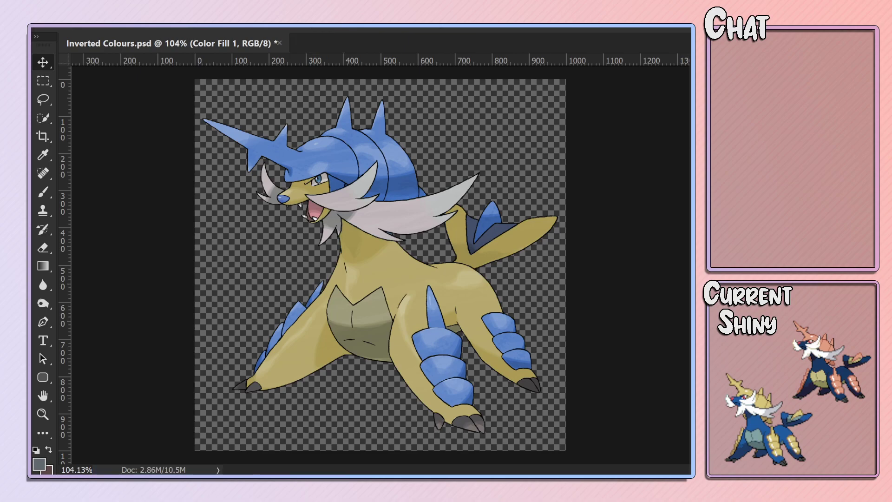
# Restore the khaki background and shift the Scales adjustment hue to purple.
pyautogui.hotkey('ctrl', 'z')
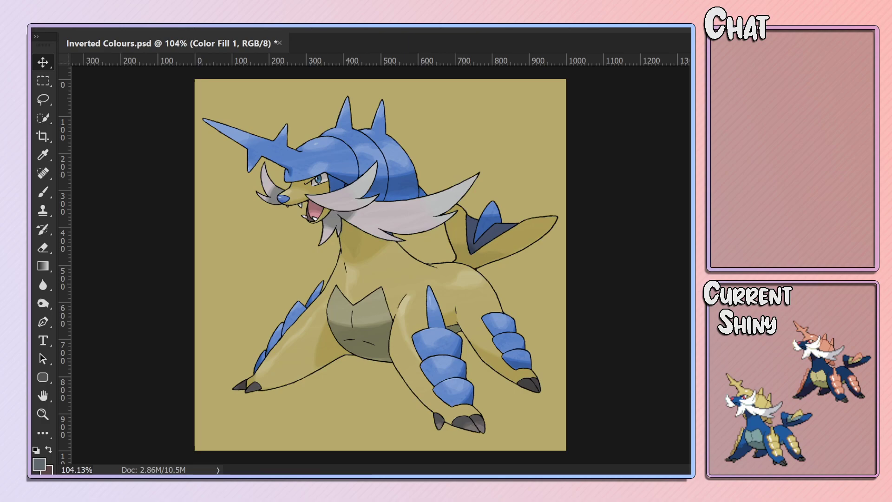
pyautogui.hotkey('alt', '[')
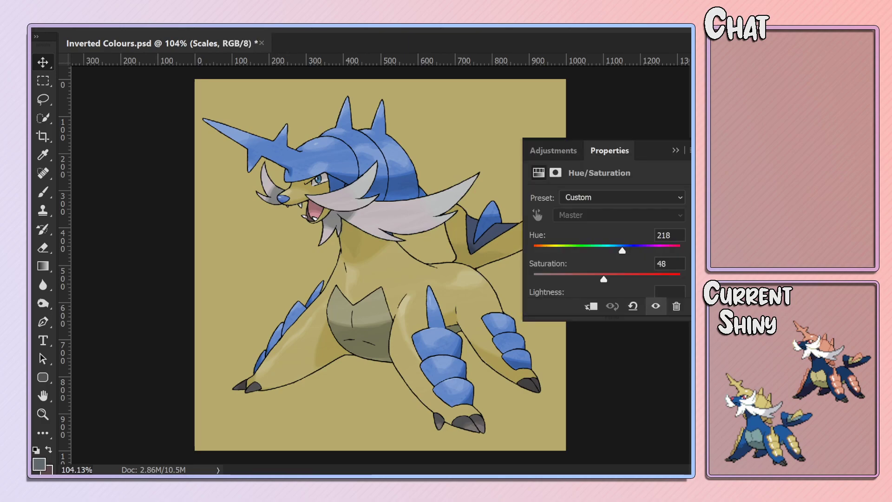
pyautogui.moveTo(654, 251); pyautogui.dragTo(640, 251)
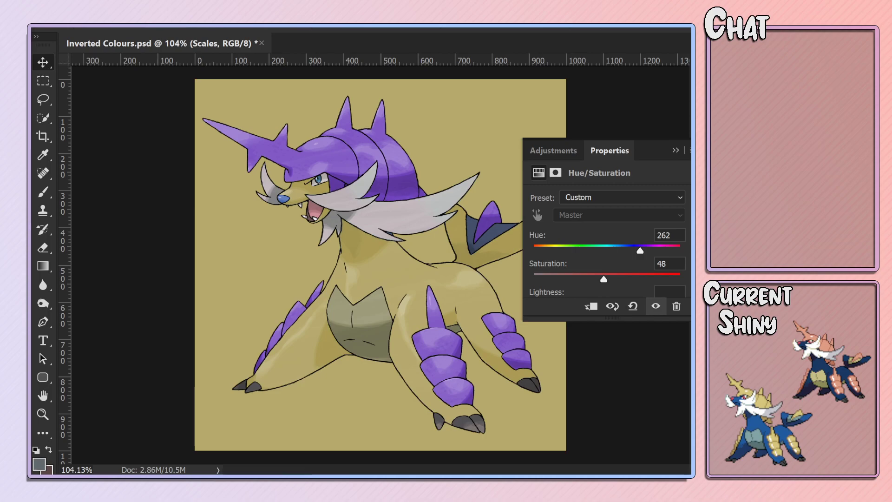
# Set the Main Body adjustment to red at hue 0 and saturation 56.
pyautogui.hotkey('alt', '[')
pyautogui.moveTo(575, 249); pyautogui.dragTo(618, 279)
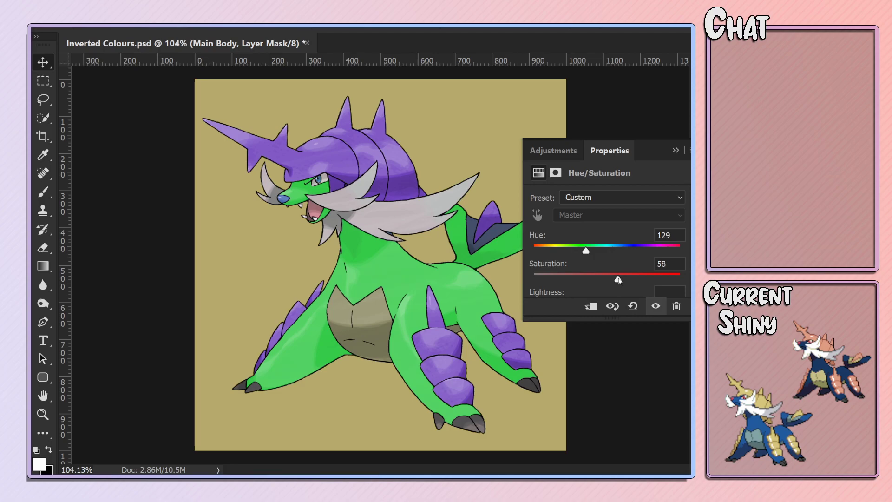
pyautogui.moveTo(585, 250)
pyautogui.mouseDown()
pyautogui.moveTo(670, 255)
pyautogui.moveTo(661, 256)
pyautogui.mouseUp()
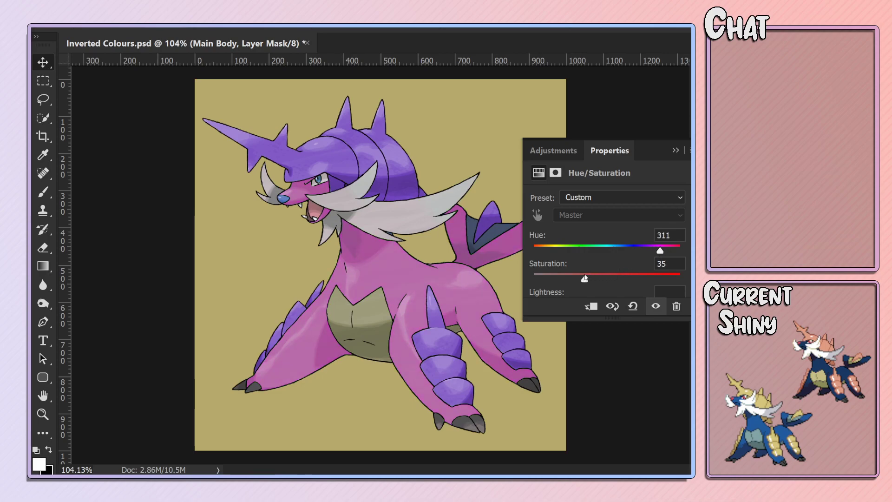
pyautogui.moveTo(661, 251); pyautogui.dragTo(680, 251)
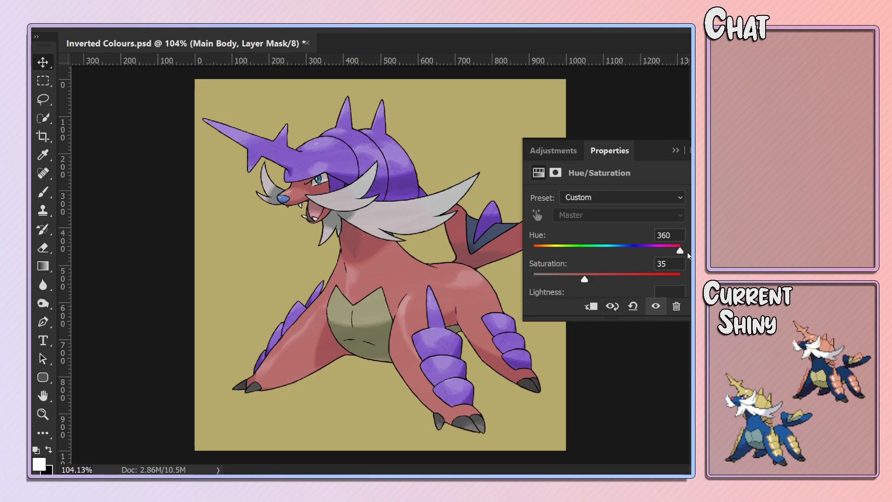
pyautogui.moveTo(584, 279)
pyautogui.mouseDown()
pyautogui.moveTo(623, 279)
pyautogui.moveTo(616, 279)
pyautogui.mouseUp()
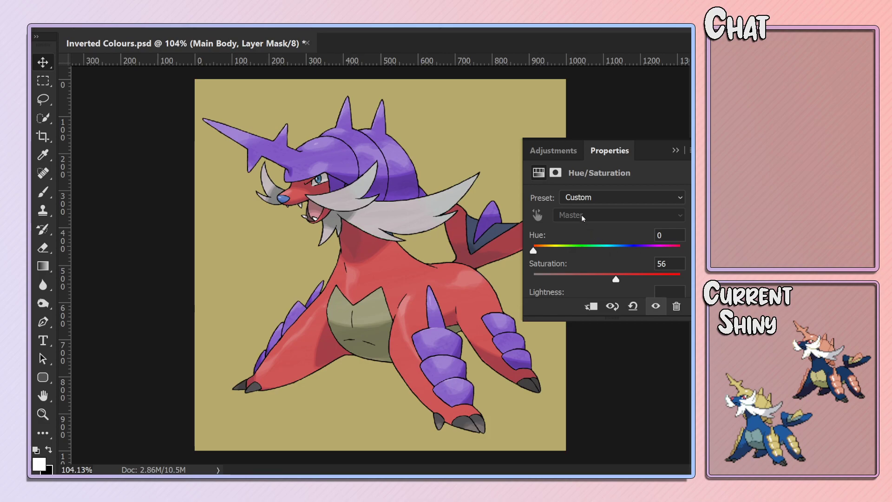
# Apply a colourising Hue/Saturation preset to the body, then raise saturation and lower lightness.
pyautogui.click(584, 198)
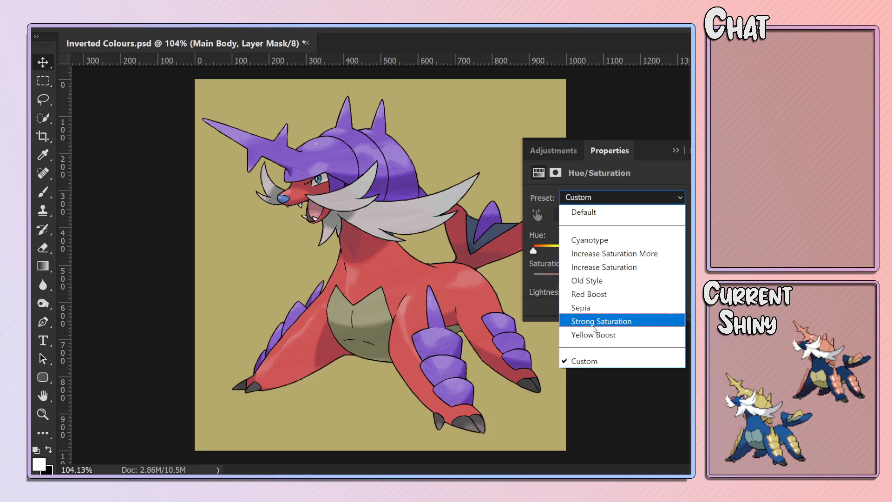
pyautogui.click(581, 307)
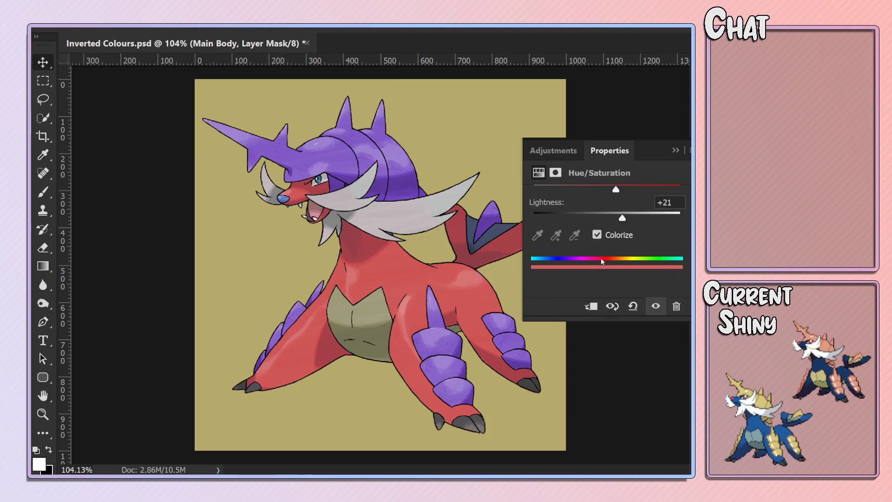
pyautogui.scroll(1, 592, 239)
pyautogui.scroll(2, 593, 241)
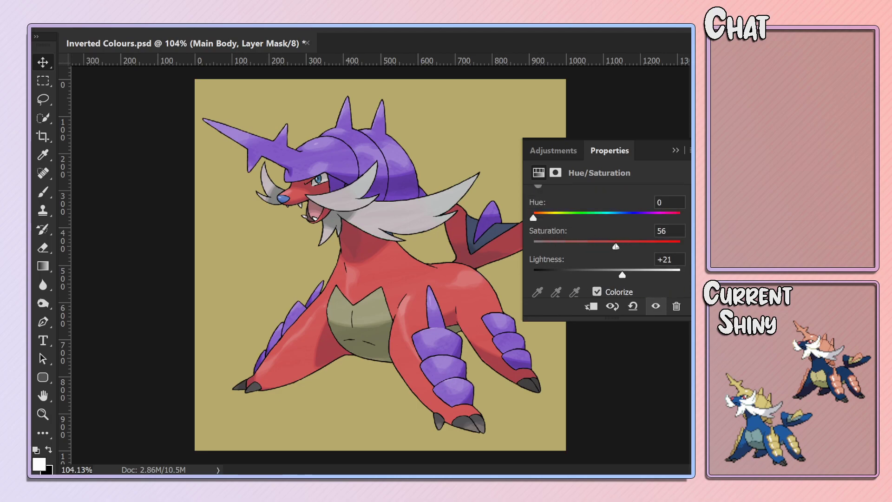
pyautogui.moveTo(616, 247)
pyautogui.mouseDown()
pyautogui.moveTo(568, 248)
pyautogui.moveTo(639, 248)
pyautogui.moveTo(623, 245)
pyautogui.moveTo(634, 240)
pyautogui.mouseUp()
pyautogui.moveTo(631, 246)
pyautogui.mouseDown()
pyautogui.moveTo(593, 246)
pyautogui.moveTo(625, 246)
pyautogui.moveTo(612, 276)
pyautogui.moveTo(621, 278)
pyautogui.mouseUp()
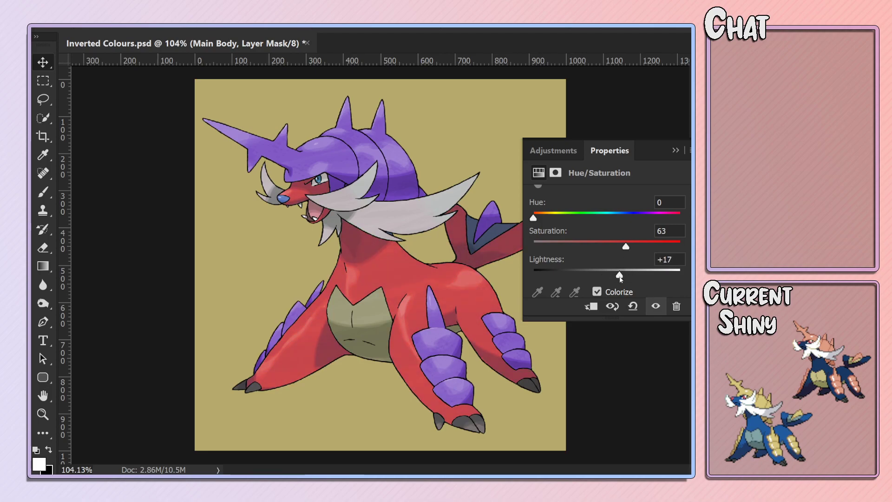
pyautogui.click(676, 150)
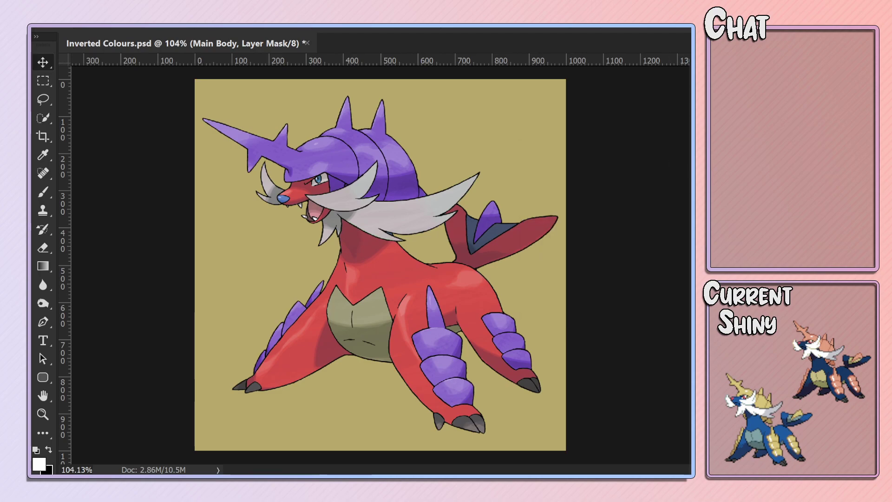
pyautogui.click(743, 279)
# Set the Scales adjustment to hue 220, saturation 100, lightness -11 for vivid blue armour.
pyautogui.doubleClick(744, 279)
pyautogui.moveTo(638, 224)
pyautogui.mouseDown()
pyautogui.moveTo(589, 236)
pyautogui.moveTo(629, 218)
pyautogui.moveTo(593, 245)
pyautogui.moveTo(615, 274)
pyautogui.moveTo(597, 274)
pyautogui.moveTo(673, 276)
pyautogui.mouseUp()
pyautogui.click(610, 245)
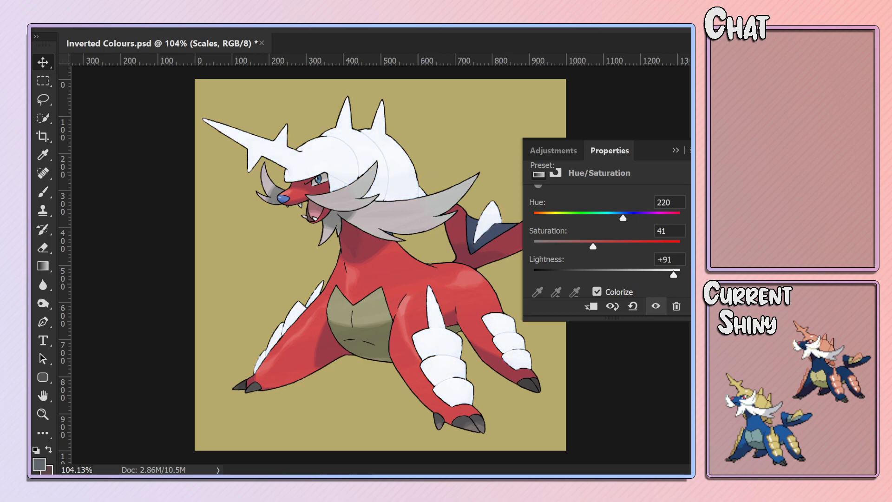
pyautogui.press('space')
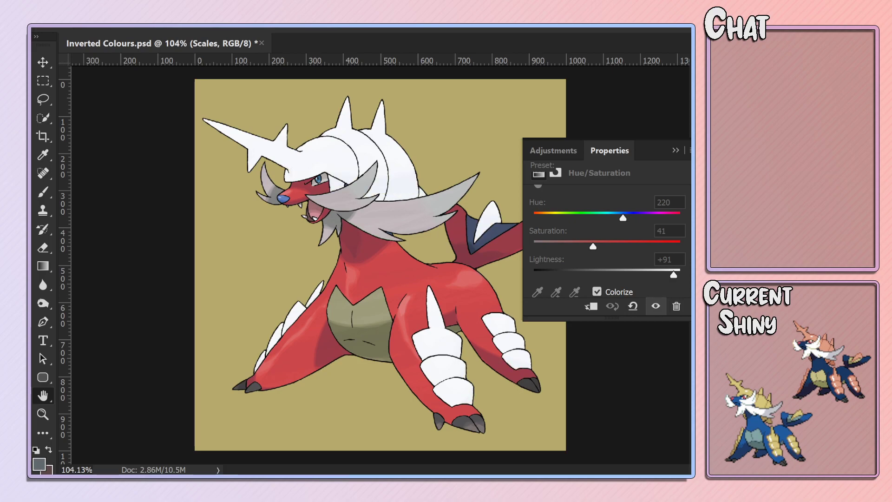
pyautogui.moveTo(674, 274)
pyautogui.mouseDown()
pyautogui.moveTo(487, 281)
pyautogui.moveTo(621, 280)
pyautogui.mouseUp()
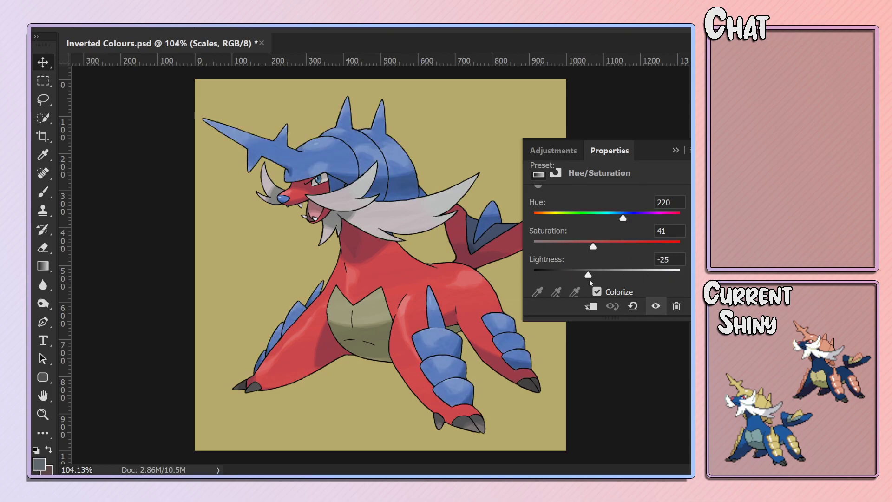
pyautogui.moveTo(610, 242)
pyautogui.mouseDown()
pyautogui.moveTo(679, 246)
pyautogui.moveTo(534, 246)
pyautogui.moveTo(680, 246)
pyautogui.mouseUp()
pyautogui.moveTo(613, 275); pyautogui.dragTo(599, 274)
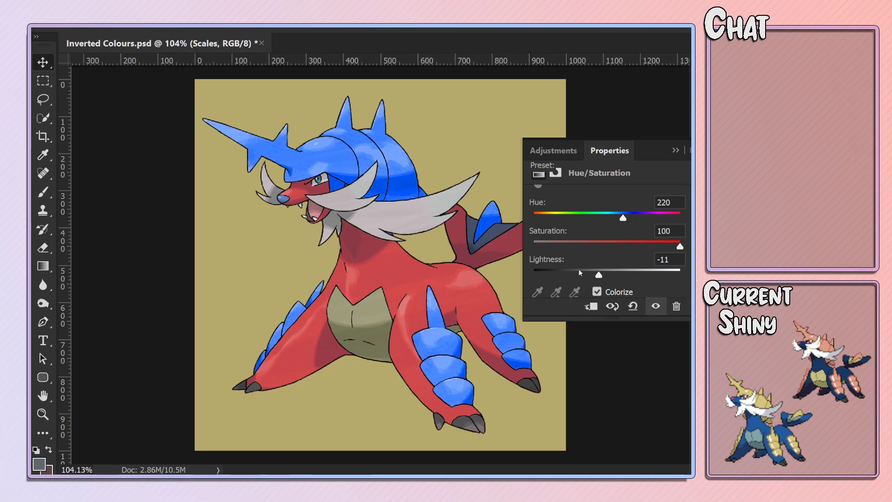
# Fit the image on screen and set the Scales adjustment to hue 0, saturation 53.
pyautogui.scroll(-1, 474, 215)
pyautogui.scroll(-5, 474, 215)
pyautogui.click(652, 178)
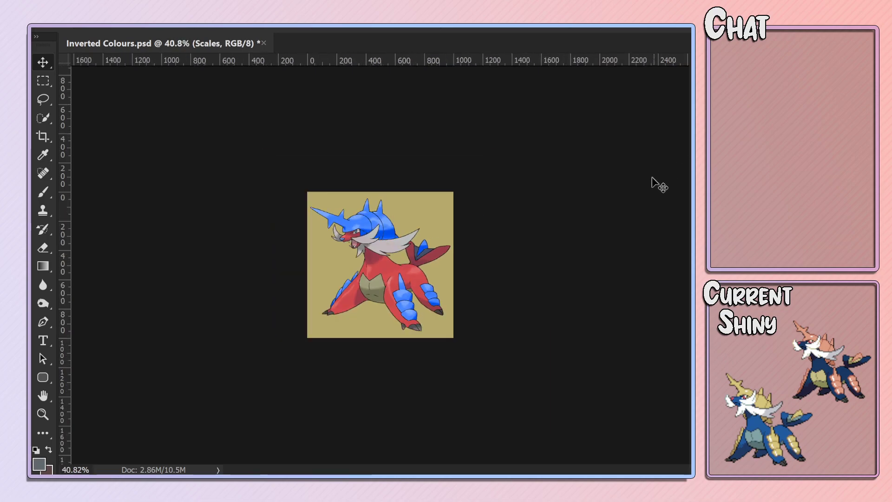
pyautogui.scroll(3, 425, 305)
pyautogui.scroll(4, 431, 308)
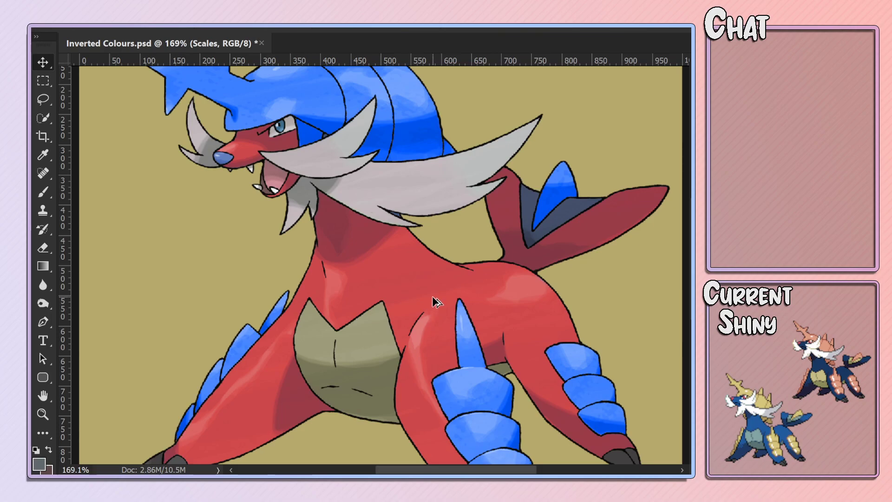
pyautogui.hotkey('ctrl', '0')
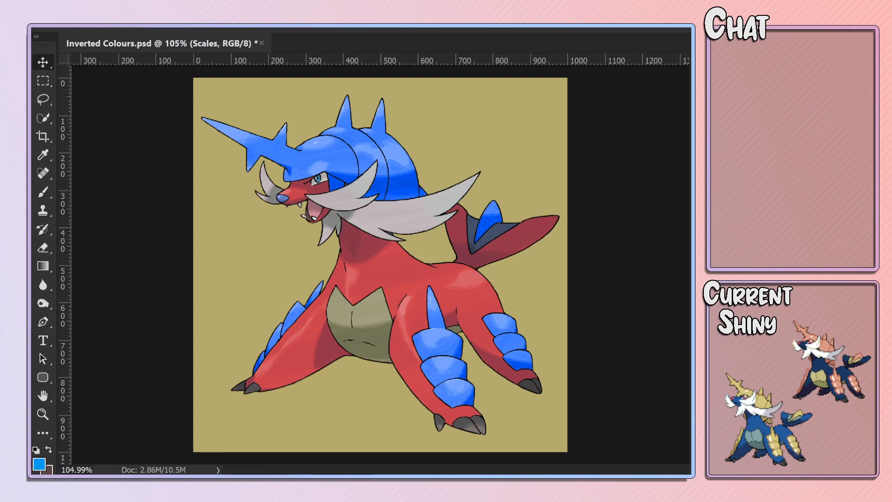
pyautogui.moveTo(623, 216)
pyautogui.mouseDown()
pyautogui.moveTo(660, 216)
pyautogui.moveTo(533, 216)
pyautogui.mouseUp()
pyautogui.moveTo(680, 247)
pyautogui.mouseDown()
pyautogui.moveTo(580, 243)
pyautogui.moveTo(636, 242)
pyautogui.moveTo(610, 245)
pyautogui.mouseUp()
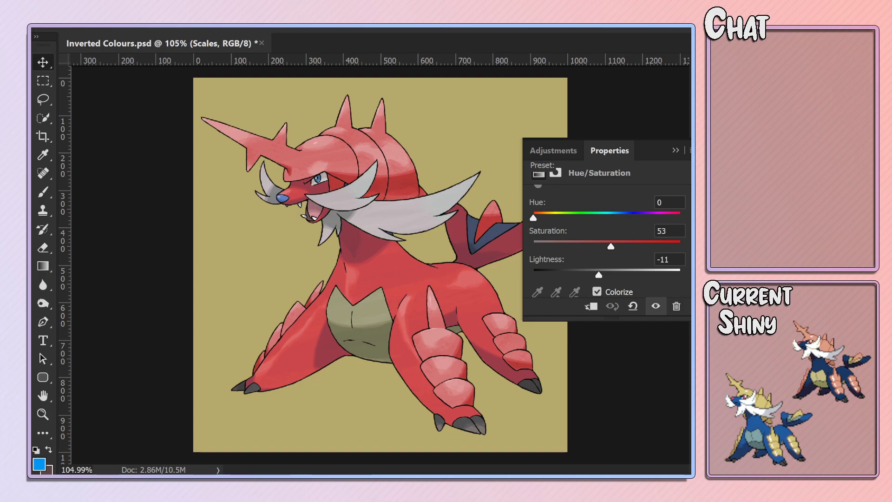
# Give the scales a pale lilac tint at hue 259 with saturation around 41.
pyautogui.moveTo(601, 219); pyautogui.dragTo(639, 217)
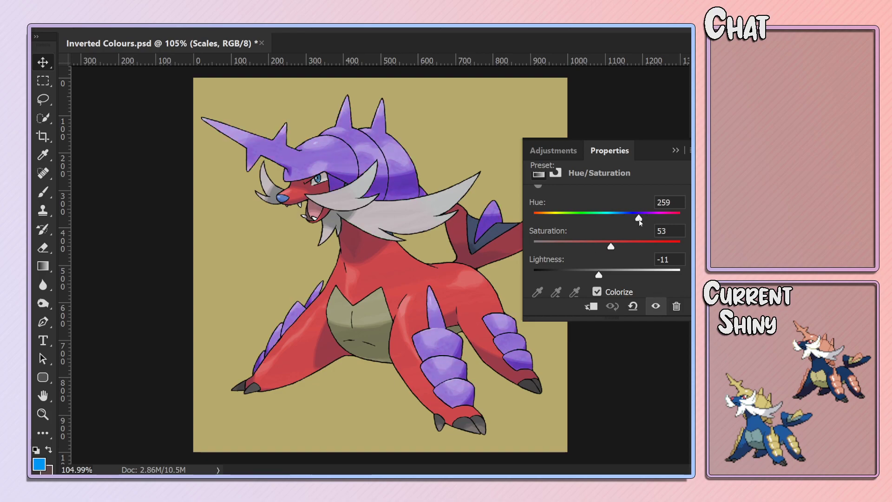
pyautogui.moveTo(603, 248); pyautogui.dragTo(593, 247)
pyautogui.moveTo(619, 276); pyautogui.dragTo(608, 277)
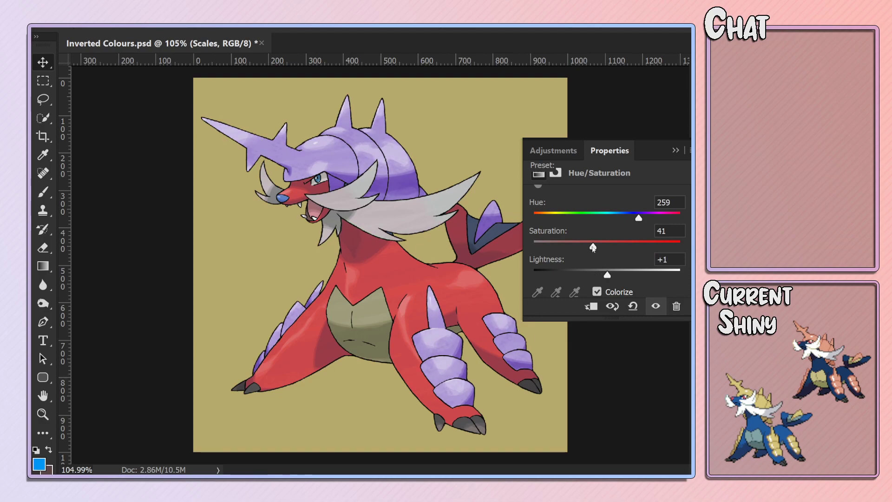
pyautogui.moveTo(593, 248); pyautogui.dragTo(600, 247)
pyautogui.click(678, 149)
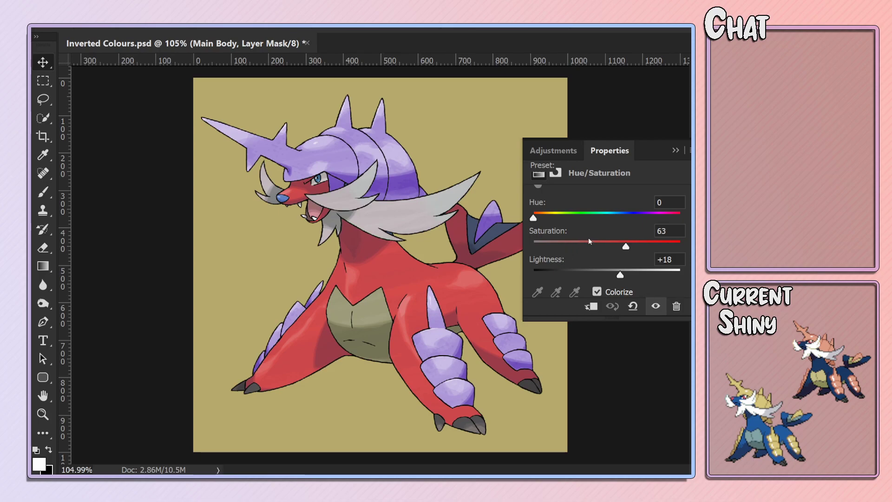
# Try a dark blue body (hue 203, lightness -76), then reset Main Body to Default.
pyautogui.moveTo(617, 276); pyautogui.dragTo(640, 278)
pyautogui.moveTo(626, 246); pyautogui.dragTo(533, 246)
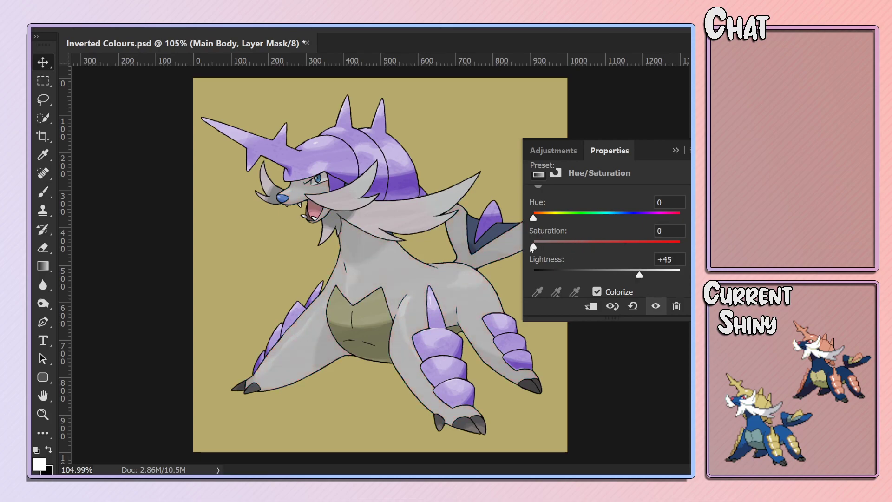
pyautogui.moveTo(640, 276)
pyautogui.mouseDown()
pyautogui.moveTo(680, 271)
pyautogui.moveTo(637, 281)
pyautogui.moveTo(546, 281)
pyautogui.moveTo(678, 278)
pyautogui.moveTo(534, 274)
pyautogui.moveTo(638, 274)
pyautogui.moveTo(570, 274)
pyautogui.moveTo(596, 274)
pyautogui.moveTo(587, 274)
pyautogui.mouseUp()
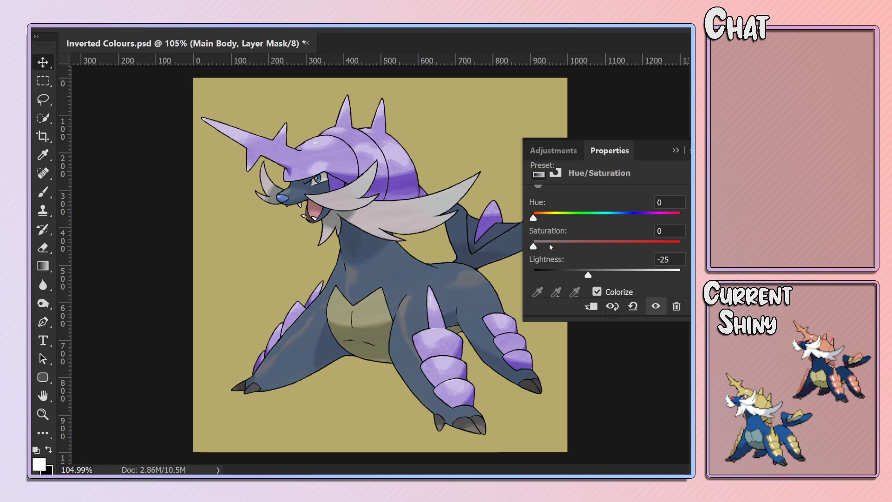
pyautogui.moveTo(534, 216); pyautogui.dragTo(616, 217)
pyautogui.click(590, 246)
pyautogui.moveTo(590, 248); pyautogui.dragTo(530, 246)
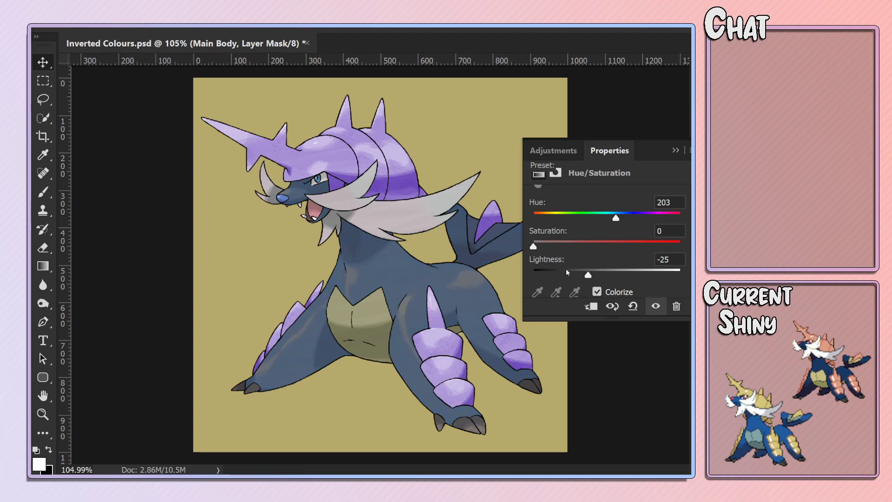
pyautogui.moveTo(566, 272)
pyautogui.mouseDown()
pyautogui.moveTo(495, 273)
pyautogui.moveTo(551, 274)
pyautogui.mouseUp()
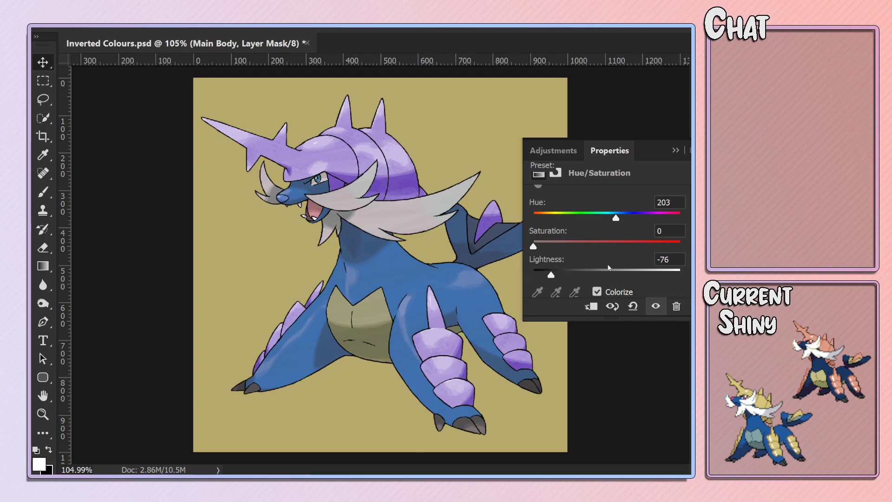
pyautogui.click(620, 197)
pyautogui.click(603, 211)
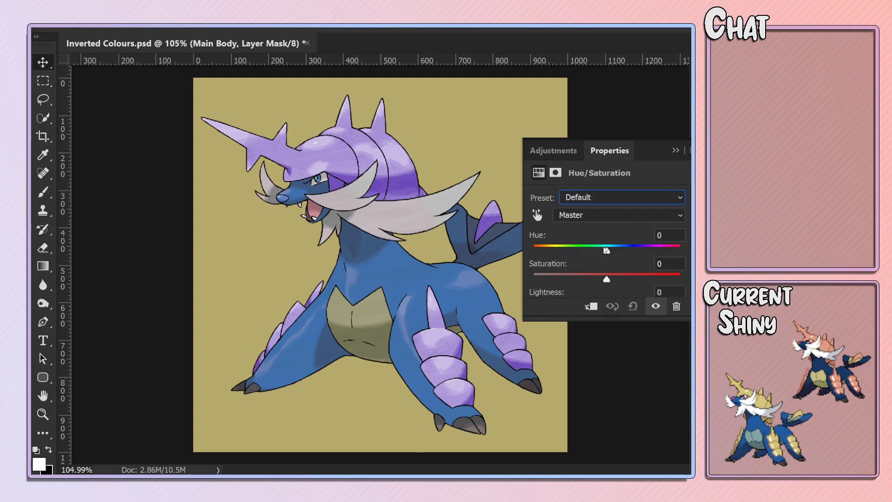
# Set the Main Body adjustment to saturation -100 and lightness -51 for a charcoal body.
pyautogui.scroll(-1, 611, 291)
pyautogui.moveTo(606, 285); pyautogui.dragTo(533, 286)
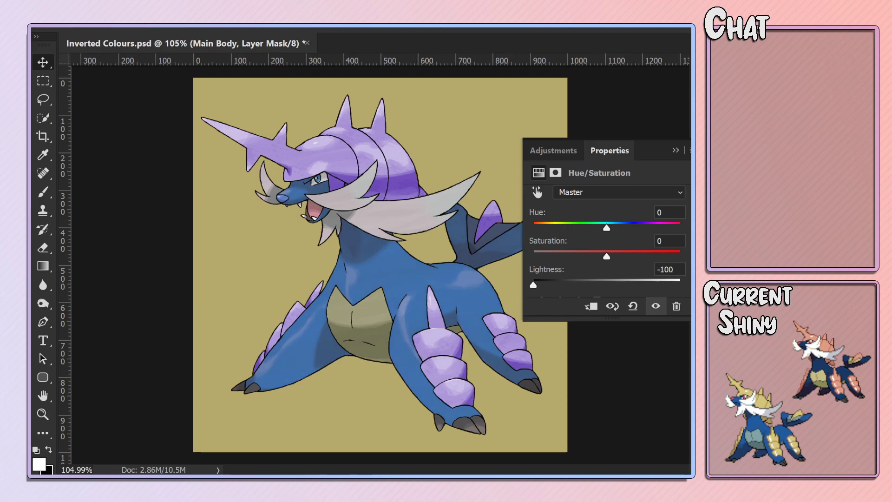
pyautogui.press('h')
pyautogui.hotkey('ctrl', '2')
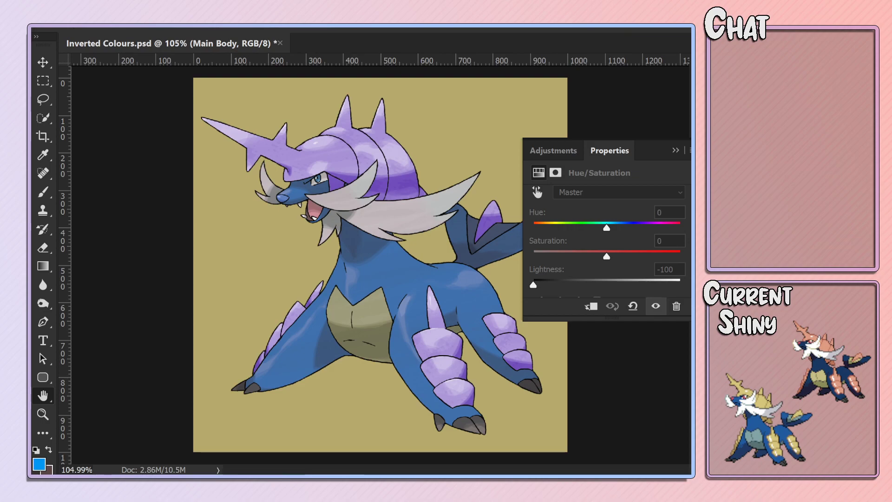
pyautogui.press('v')
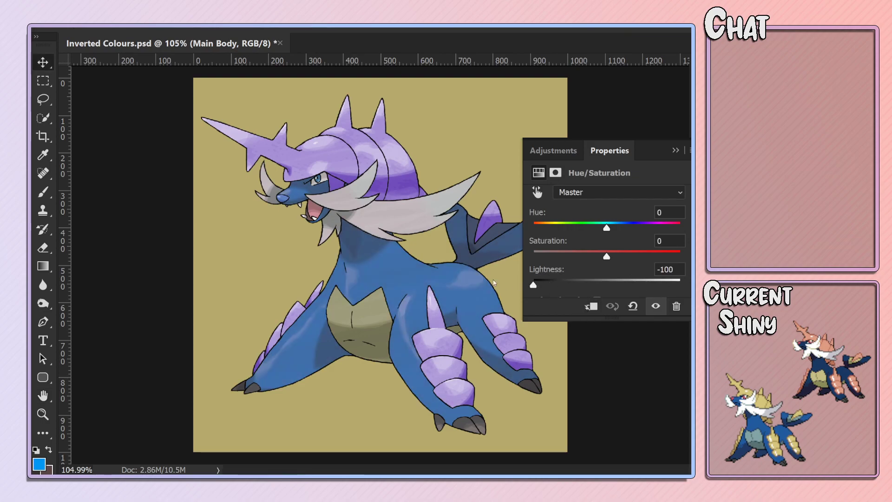
pyautogui.moveTo(533, 284); pyautogui.dragTo(578, 285)
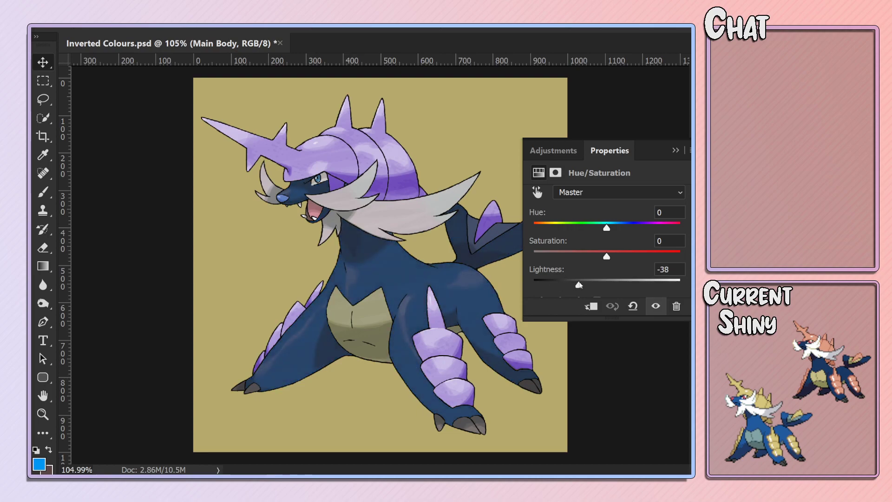
pyautogui.moveTo(607, 257); pyautogui.dragTo(534, 257)
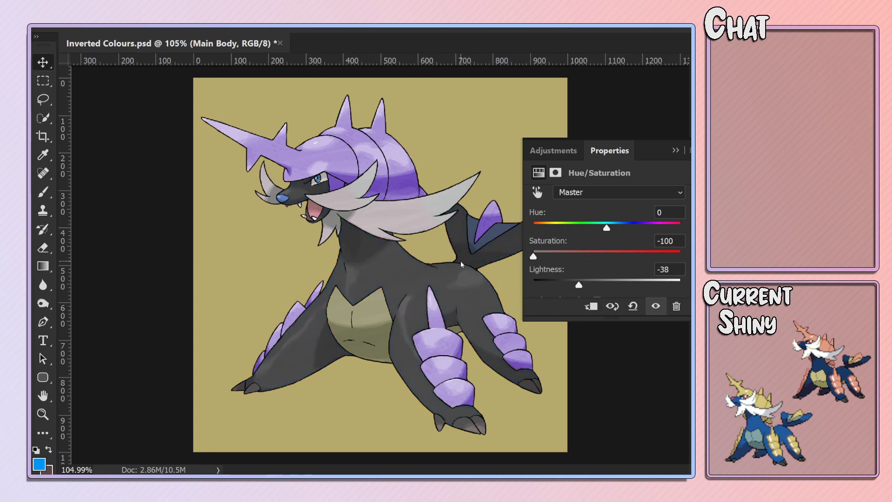
pyautogui.moveTo(579, 284); pyautogui.dragTo(568, 284)
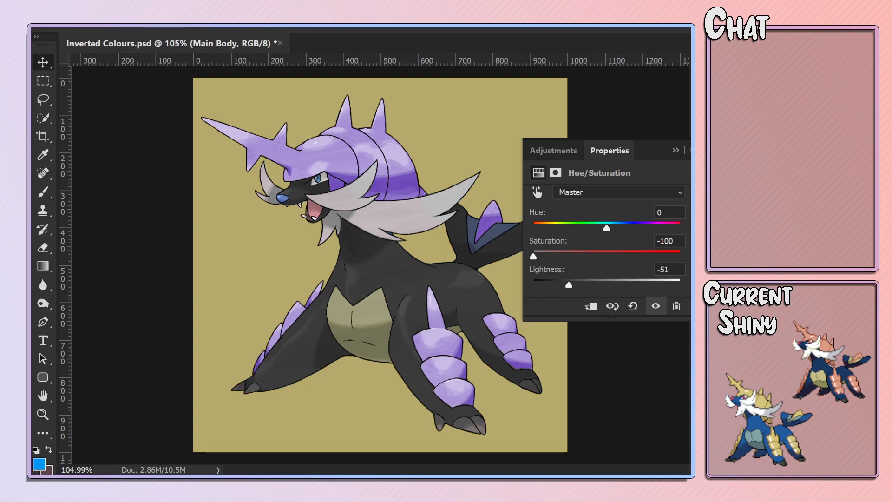
pyautogui.hotkey('ctrl', '\\')
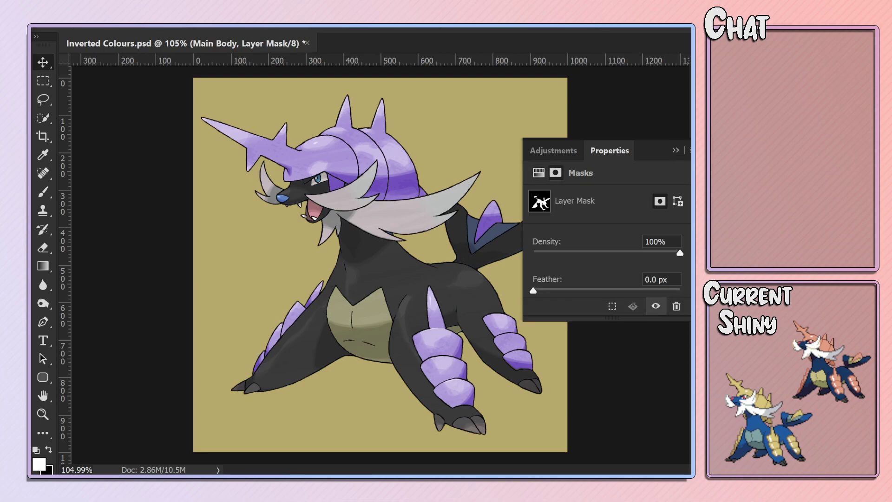
# Add a Black & White adjustment limited to the body mask, adjusting Cyans, Blues and Magentas (-81).
pyautogui.hotkey('ctrl', 'alt', '\\')
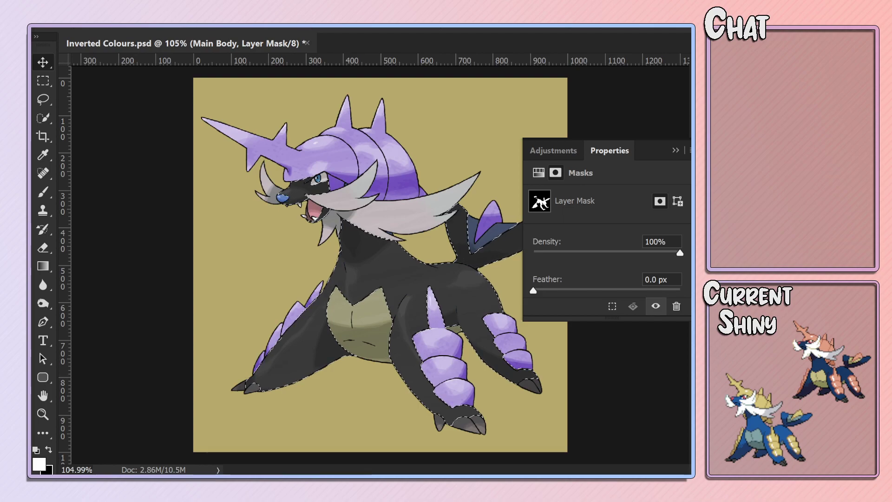
pyautogui.hotkey('ctrl', 'alt', 'shift', 'b')
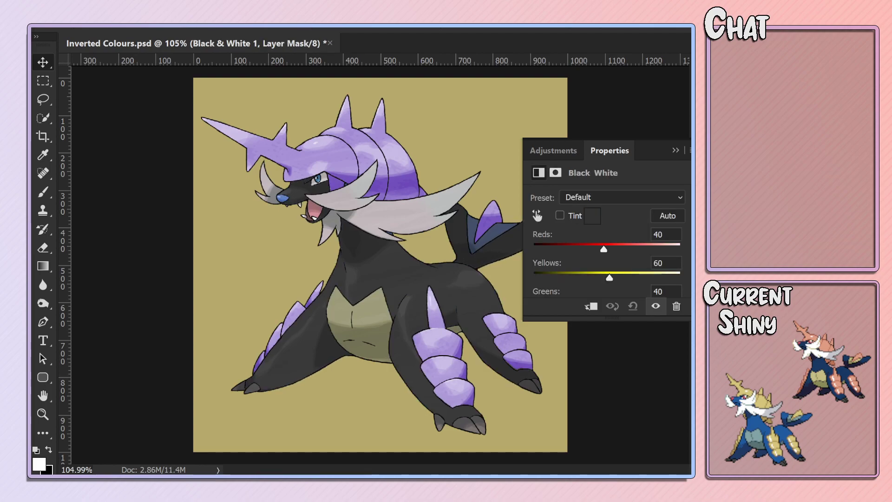
pyautogui.moveTo(592, 249); pyautogui.dragTo(534, 249)
pyautogui.scroll(-1, 638, 240)
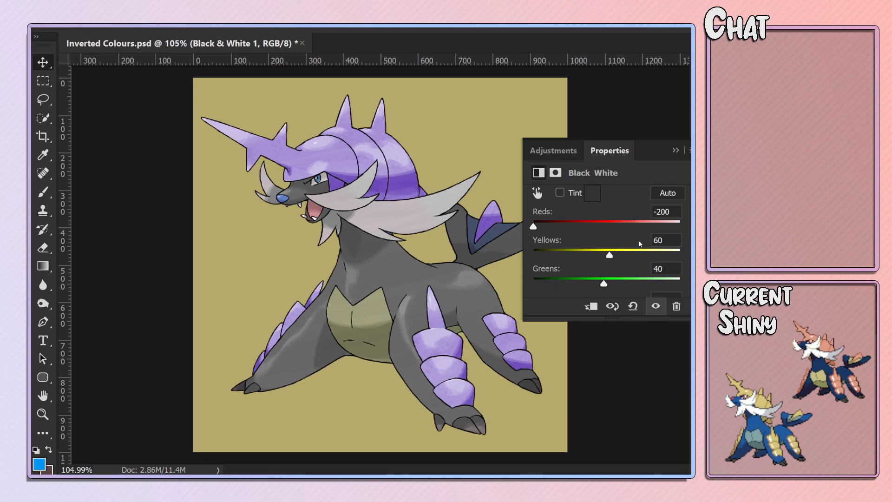
pyautogui.scroll(-1, 639, 240)
pyautogui.scroll(-1, 624, 247)
pyautogui.moveTo(598, 251)
pyautogui.mouseDown()
pyautogui.moveTo(540, 251)
pyautogui.moveTo(571, 251)
pyautogui.mouseUp()
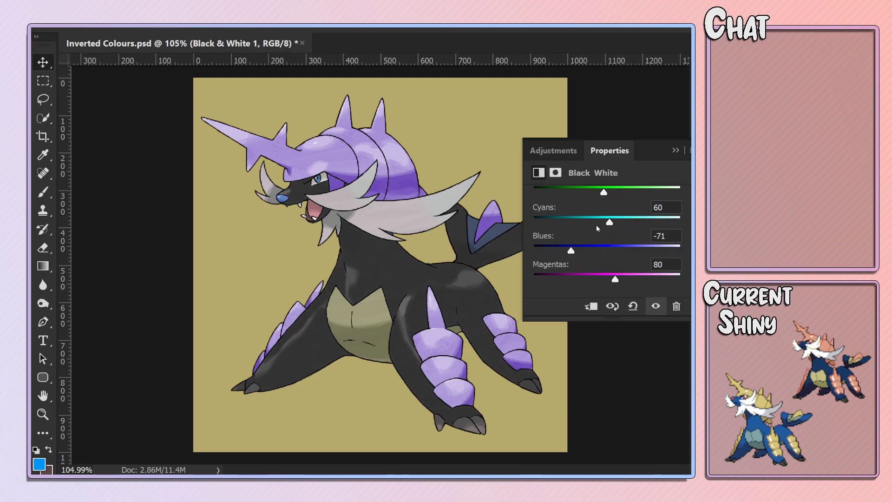
pyautogui.moveTo(609, 222)
pyautogui.mouseDown()
pyautogui.moveTo(595, 222)
pyautogui.moveTo(604, 222)
pyautogui.mouseUp()
pyautogui.moveTo(571, 250); pyautogui.dragTo(574, 249)
pyautogui.moveTo(614, 279); pyautogui.dragTo(568, 279)
pyautogui.scroll(2, 589, 259)
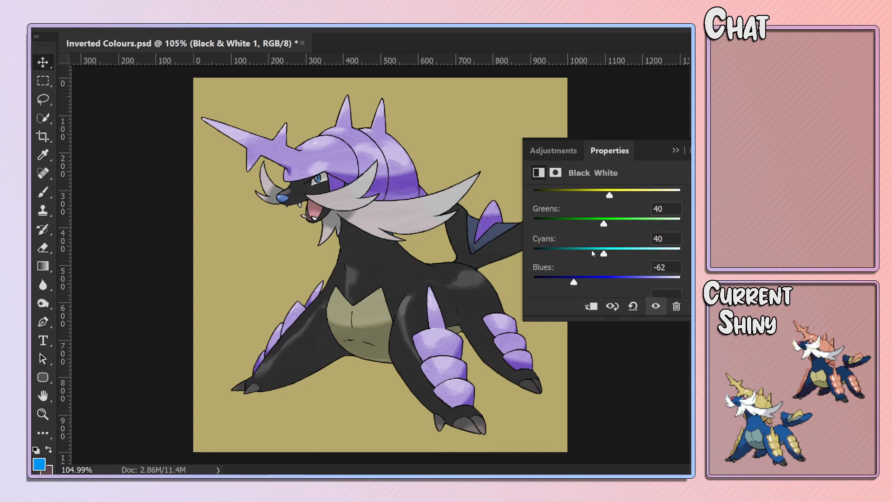
pyautogui.moveTo(603, 253); pyautogui.dragTo(581, 224)
pyautogui.scroll(2, 595, 211)
pyautogui.scroll(2, 607, 224)
# Compare Black & White presets (Infrared, Maximum Black, Red and Yellow Filter), settling on Darker.
pyautogui.click(587, 197)
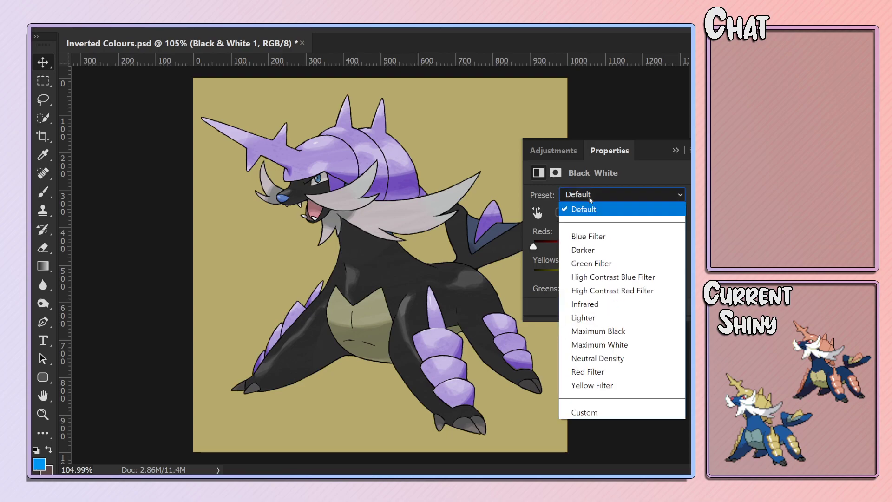
pyautogui.click(590, 248)
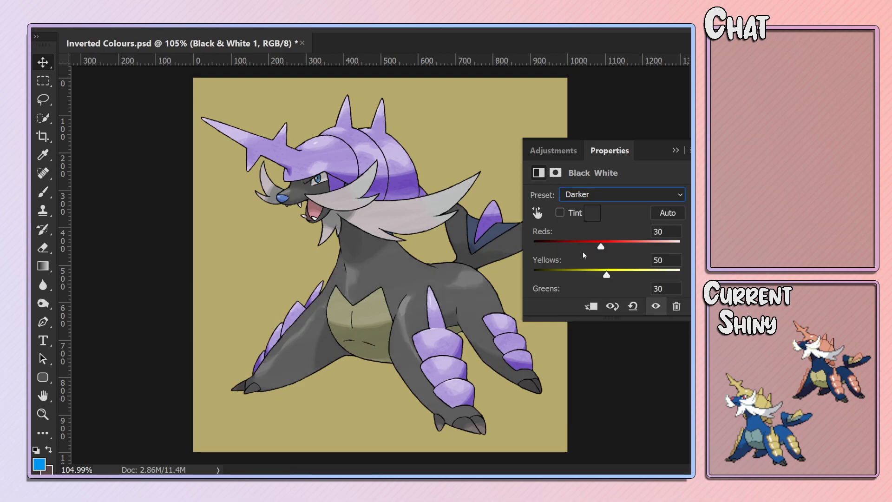
pyautogui.click(606, 193)
pyautogui.click(592, 307)
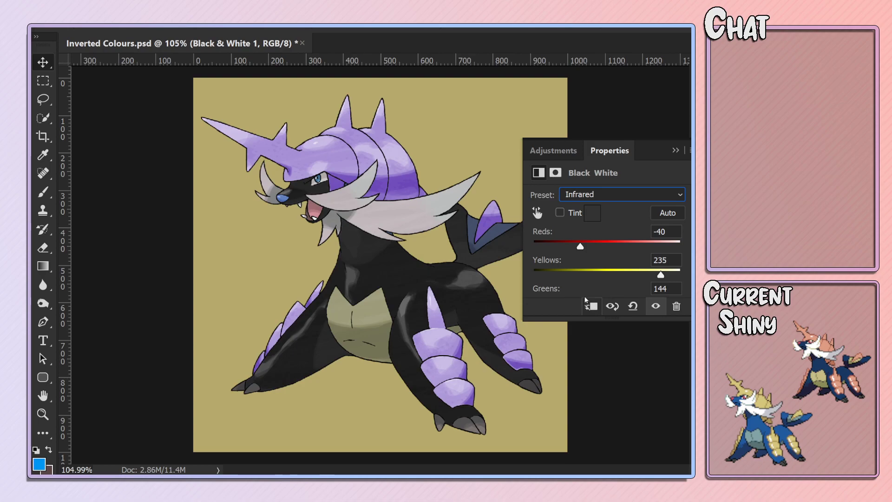
pyautogui.click(611, 192)
pyautogui.click(606, 331)
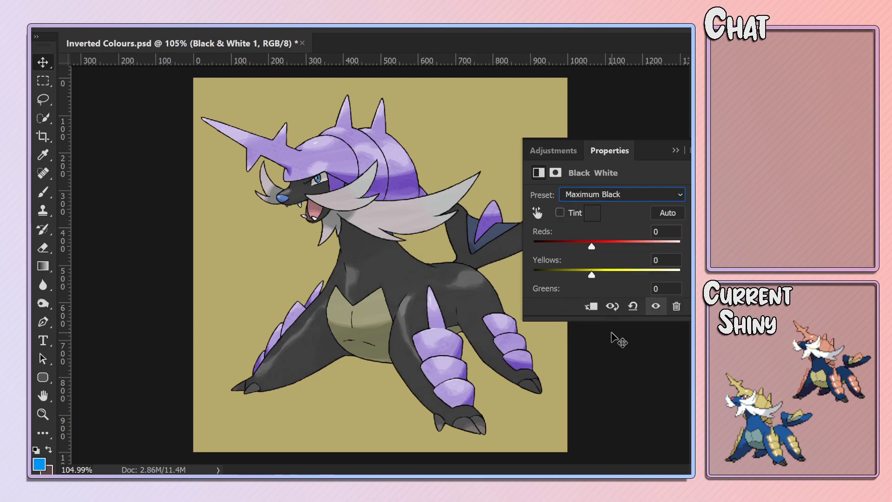
pyautogui.click(610, 194)
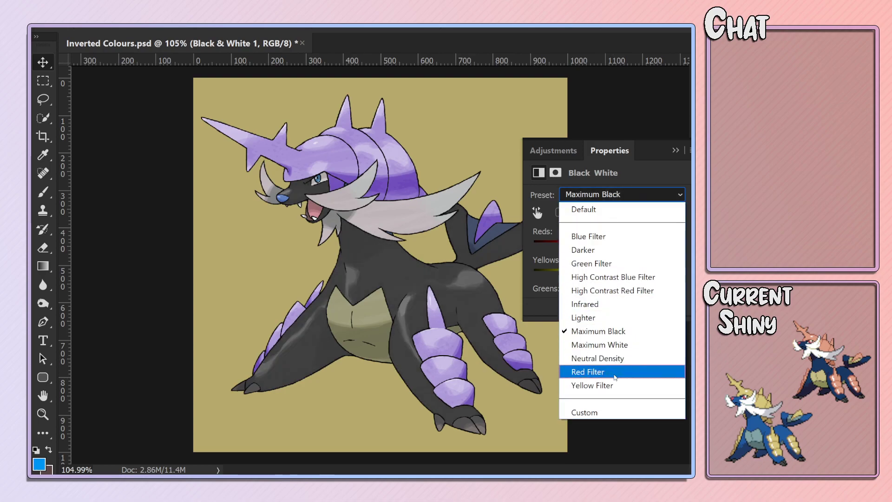
pyautogui.click(614, 372)
pyautogui.click(606, 195)
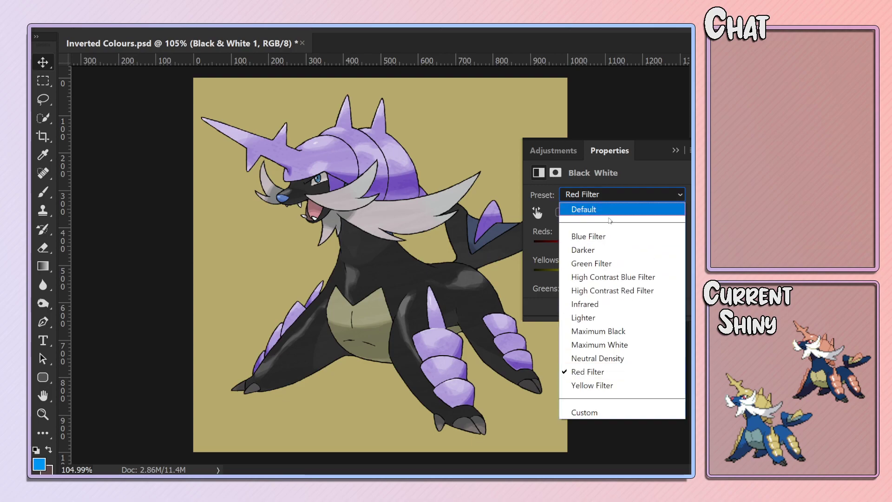
pyautogui.click(592, 385)
pyautogui.click(607, 194)
pyautogui.click(595, 250)
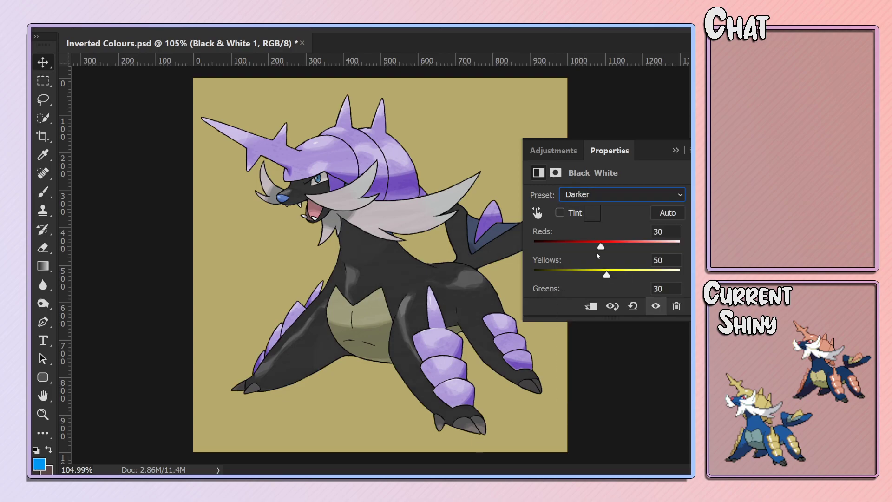
# Raise the Main Body hue to +116 and boost saturation so the body turns crimson.
pyautogui.click(676, 150)
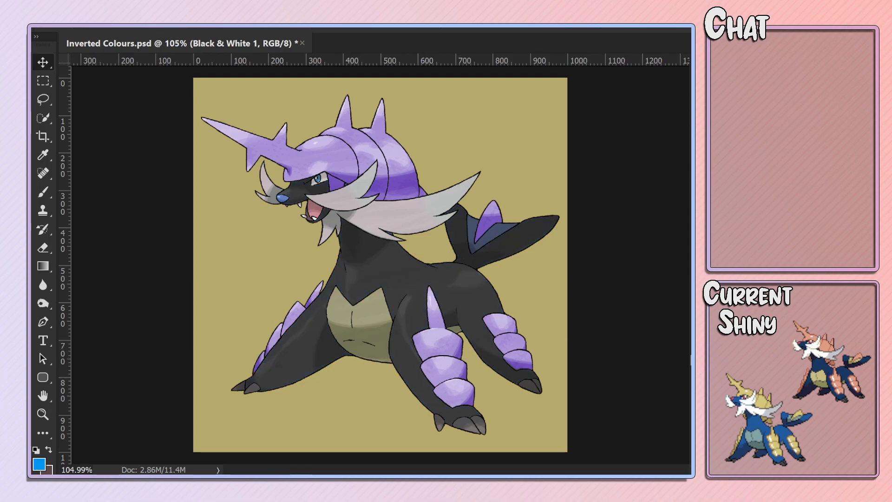
pyautogui.moveTo(606, 251); pyautogui.dragTo(661, 252)
pyautogui.moveTo(533, 279)
pyautogui.mouseDown()
pyautogui.moveTo(679, 274)
pyautogui.moveTo(637, 256)
pyautogui.moveTo(606, 256)
pyautogui.mouseUp()
pyautogui.scroll(-1, 639, 254)
pyautogui.moveTo(568, 284)
pyautogui.mouseDown()
pyautogui.moveTo(597, 284)
pyautogui.moveTo(533, 287)
pyautogui.moveTo(591, 284)
pyautogui.mouseUp()
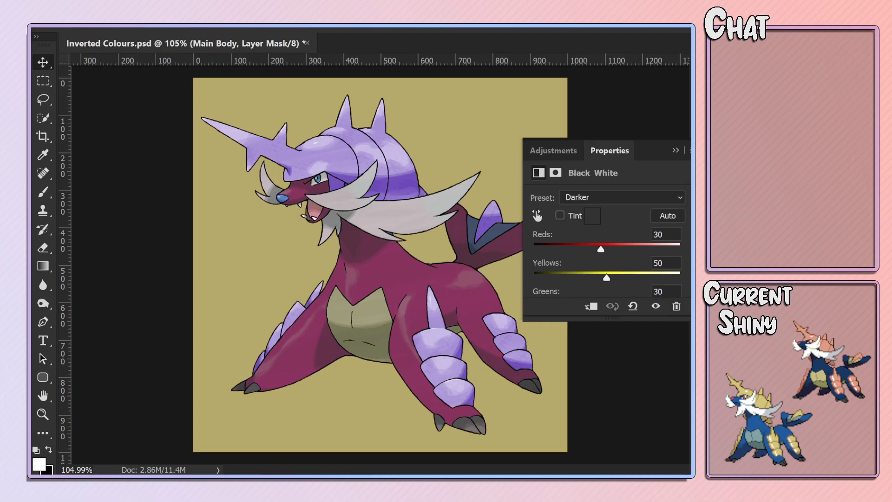
# Return to the Main Body Hue/Saturation layer and its mask, ready for editing.
pyautogui.press('space')
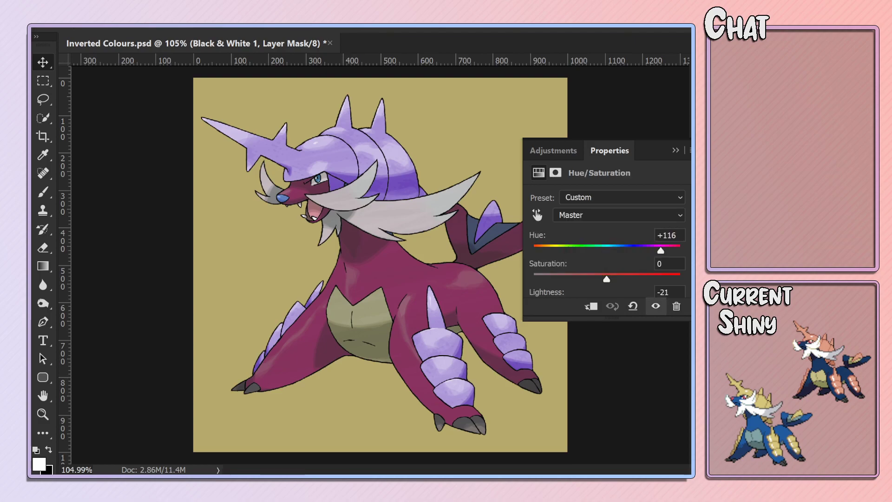
pyautogui.press('space')
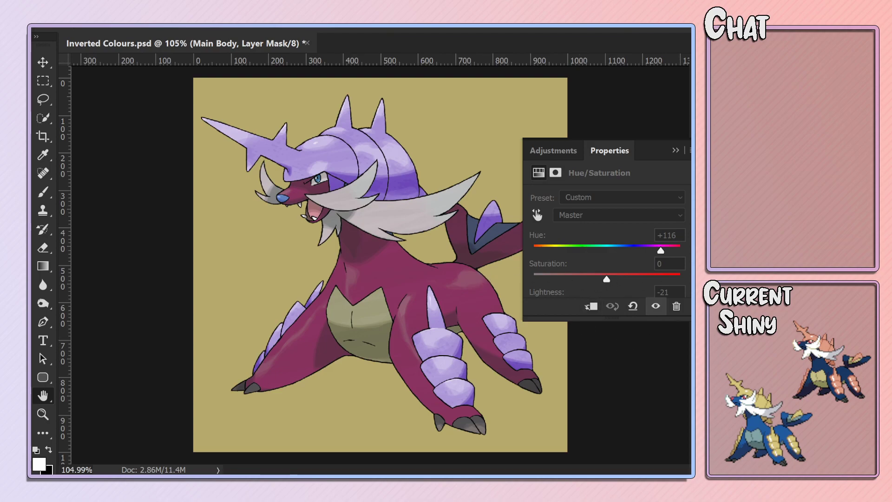
pyautogui.press('i')
pyautogui.press('v')
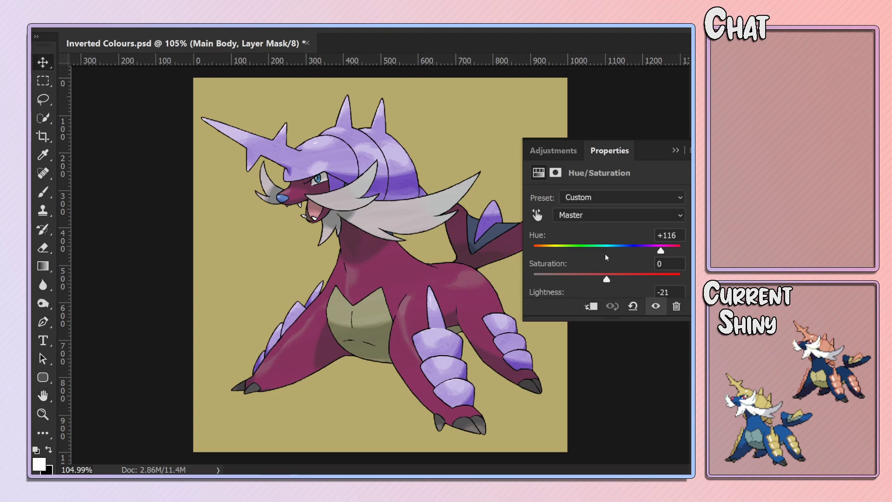
# Set the Main Body Hue/Saturation to hue -180, saturation -100, lightness -81 for a near-black body.
pyautogui.moveTo(606, 279)
pyautogui.mouseDown()
pyautogui.moveTo(529, 280)
pyautogui.moveTo(680, 278)
pyautogui.mouseUp()
pyautogui.scroll(-2, 609, 260)
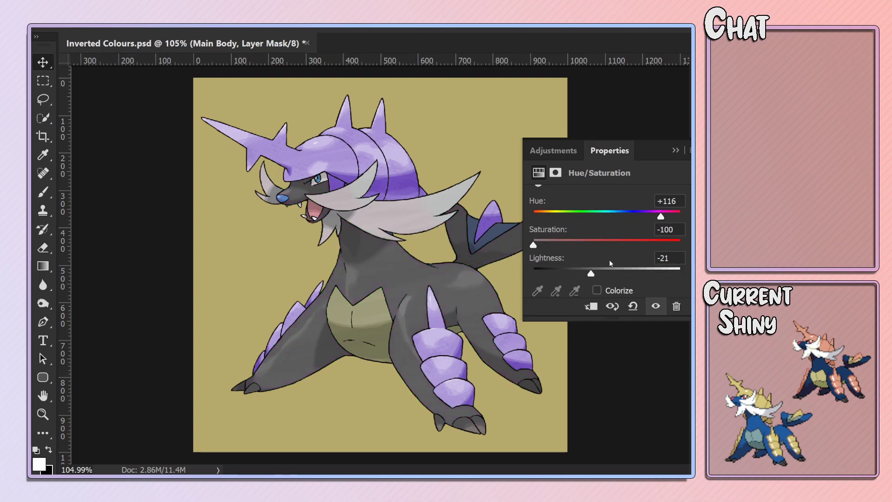
pyautogui.moveTo(592, 272)
pyautogui.mouseDown()
pyautogui.moveTo(647, 270)
pyautogui.moveTo(556, 270)
pyautogui.moveTo(679, 270)
pyautogui.mouseUp()
pyautogui.moveTo(533, 245); pyautogui.dragTo(680, 245)
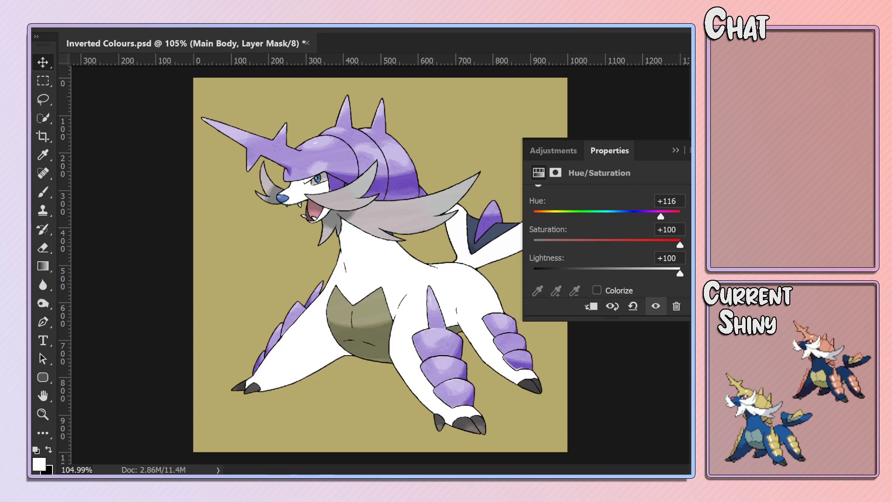
pyautogui.moveTo(645, 271); pyautogui.dragTo(661, 273)
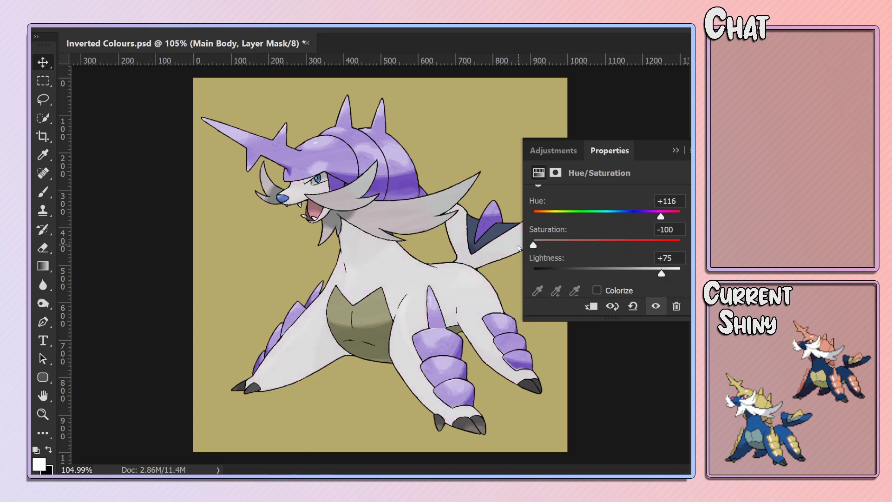
pyautogui.moveTo(519, 248); pyautogui.dragTo(504, 248)
pyautogui.moveTo(668, 220); pyautogui.dragTo(511, 238)
pyautogui.moveTo(661, 273)
pyautogui.mouseDown()
pyautogui.moveTo(533, 273)
pyautogui.moveTo(680, 273)
pyautogui.moveTo(533, 273)
pyautogui.moveTo(587, 273)
pyautogui.moveTo(547, 273)
pyautogui.mouseUp()
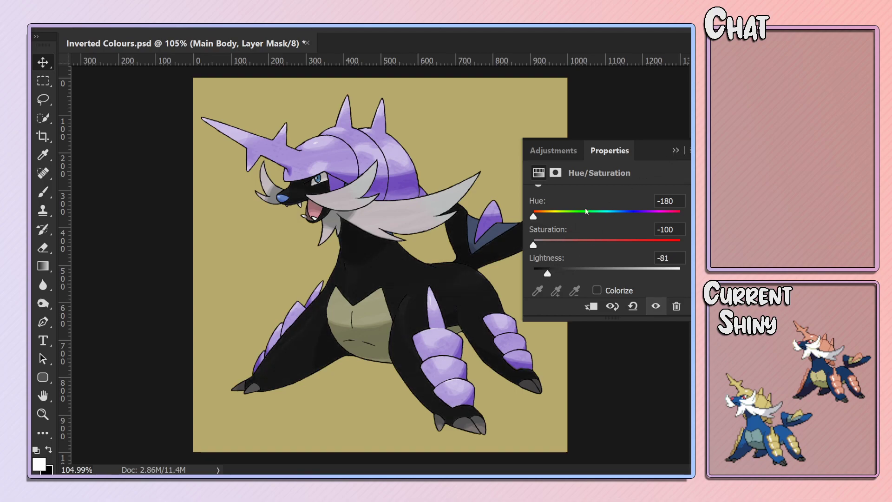
# Collapse the Properties panel, zoom to 300%, and select the Brush for mask touch-ups.
pyautogui.click(674, 151)
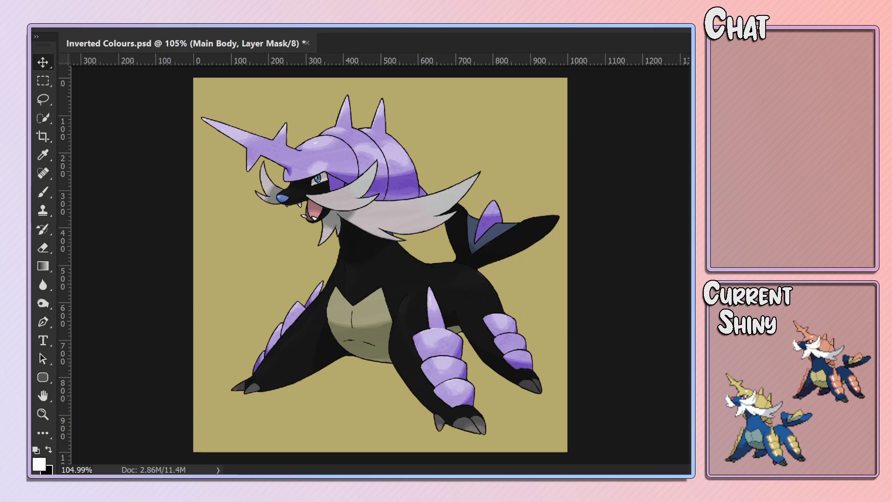
pyautogui.scroll(2, 494, 286)
pyautogui.scroll(2, 542, 303)
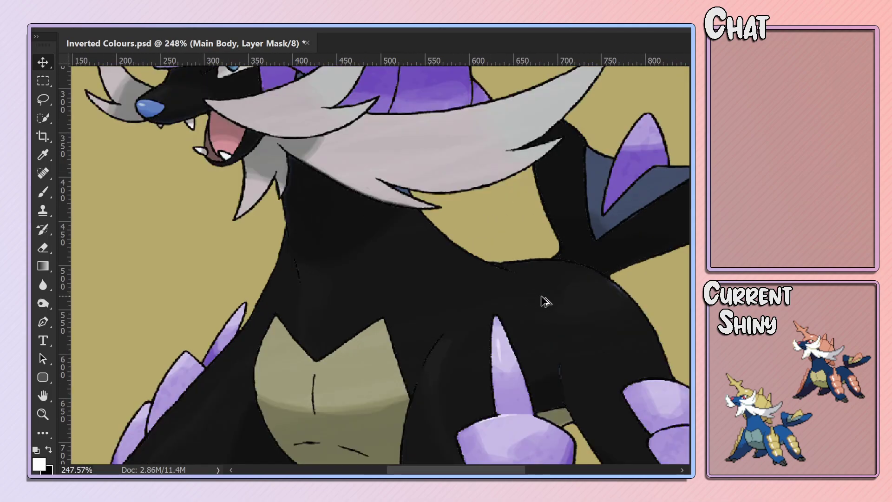
pyautogui.scroll(1, 576, 302)
pyautogui.press('b')
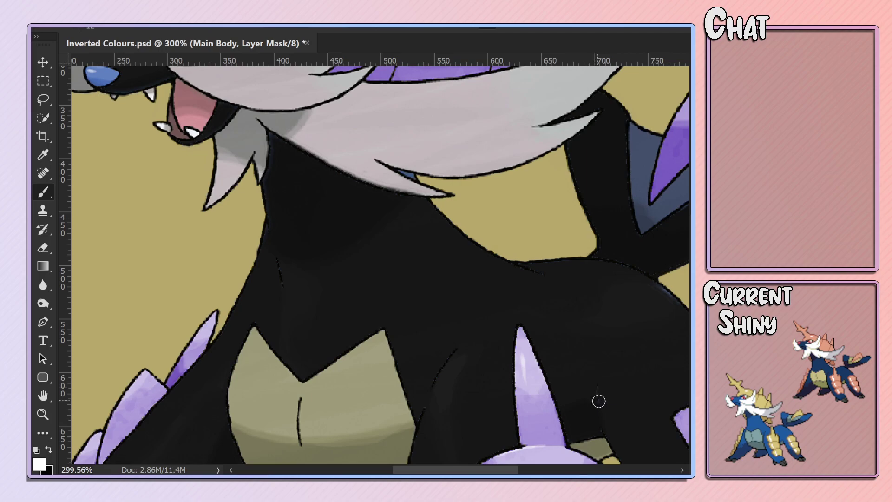
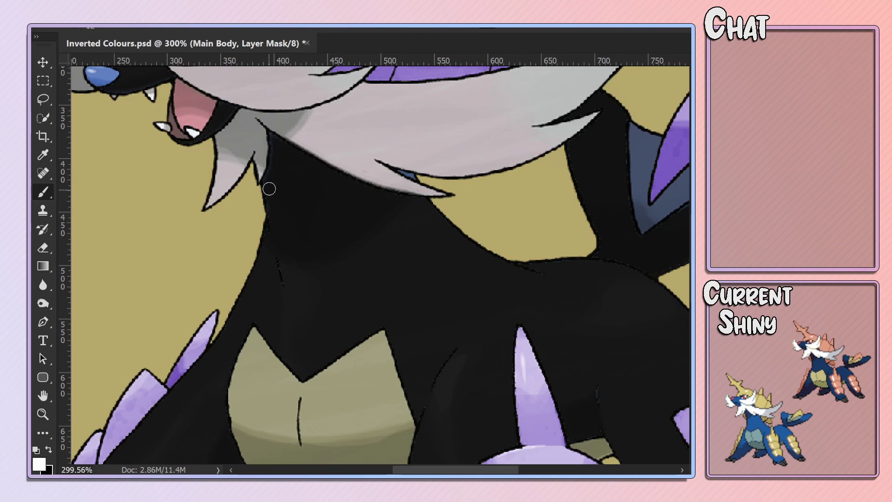
# Zoom in on the neck and shrink the brush for detail work on the Main Body mask.
pyautogui.press('x')
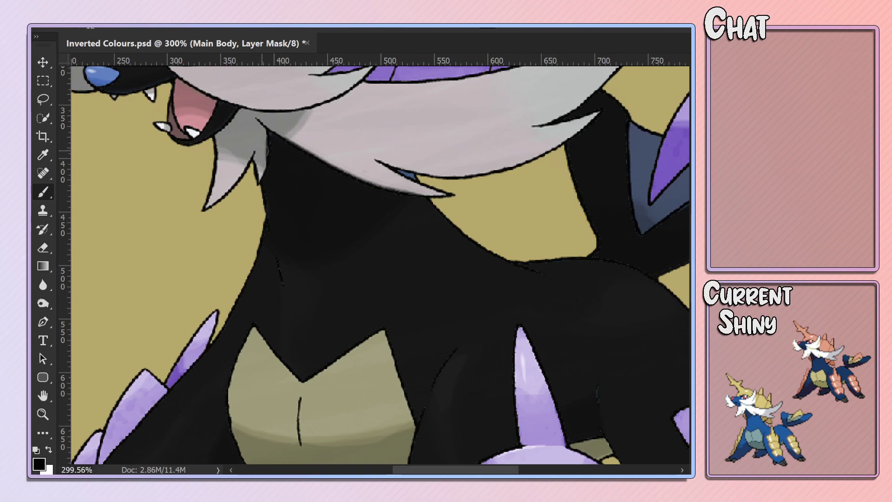
pyautogui.scroll(3, 271, 173)
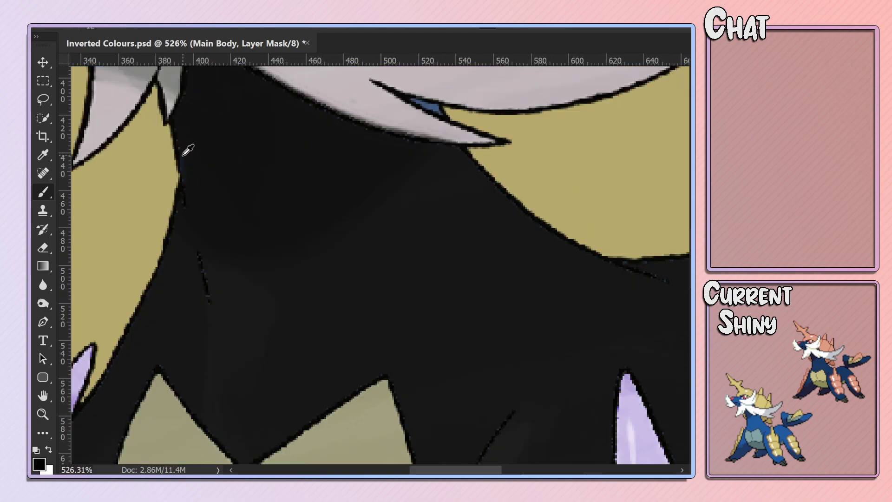
pyautogui.scroll(3, 279, 143)
pyautogui.scroll(3, 452, 176)
pyautogui.scroll(2, 482, 215)
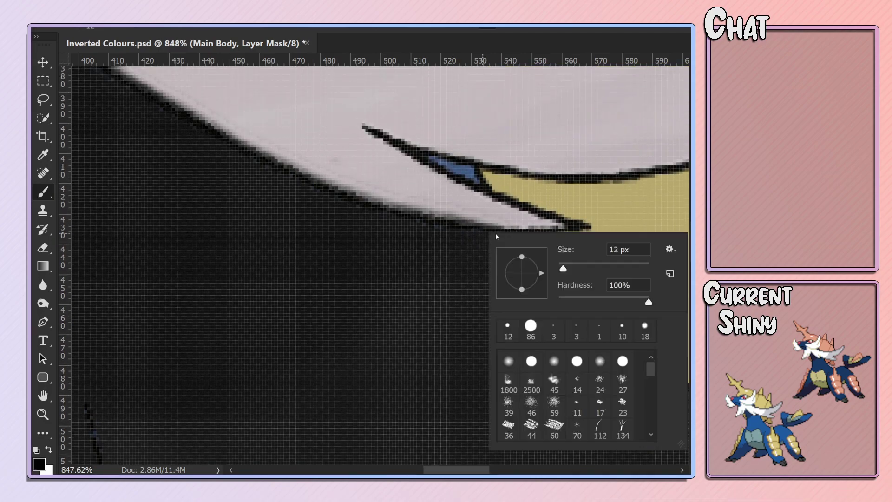
pyautogui.rightClick(494, 233)
pyautogui.moveTo(567, 271); pyautogui.dragTo(559, 268)
pyautogui.press('Return')
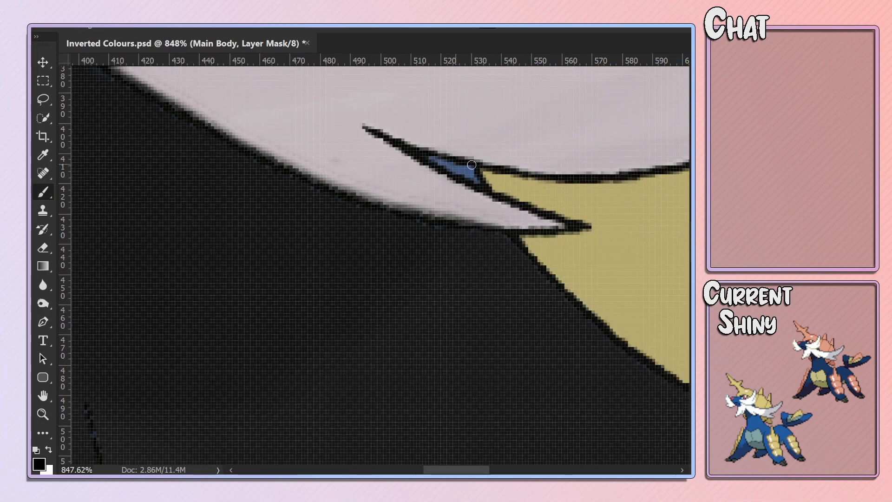
# Paint white over the blue fleck at the fur tip above the neck.
pyautogui.press('x')
pyautogui.moveTo(467, 165)
pyautogui.mouseDown()
pyautogui.moveTo(471, 174)
pyautogui.moveTo(441, 163)
pyautogui.moveTo(474, 177)
pyautogui.mouseUp()
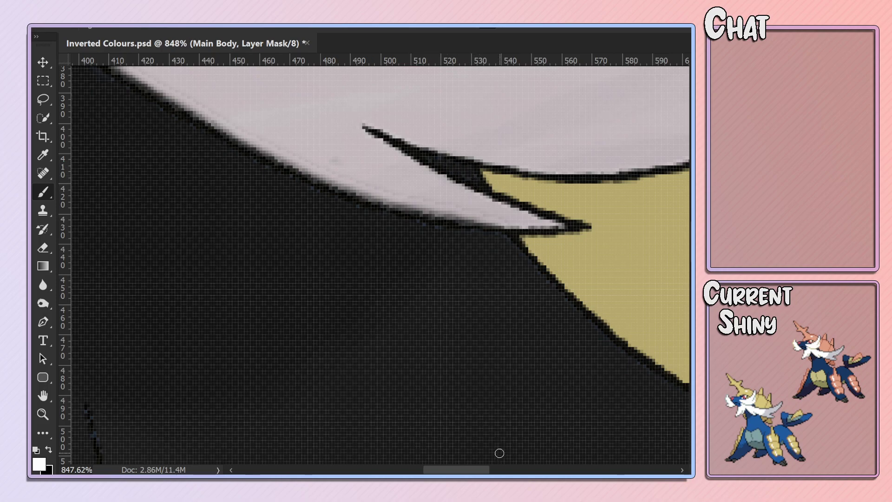
pyautogui.hscroll(-5, 351, 285)
pyautogui.scroll(1, 351, 286)
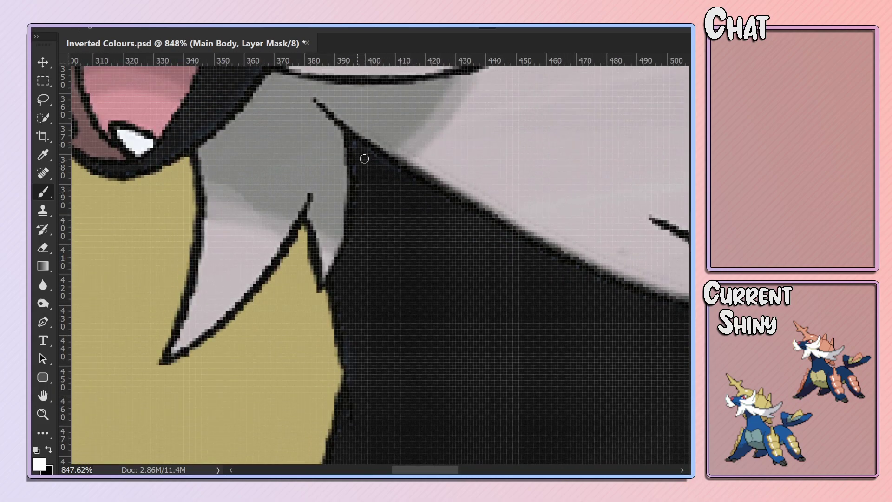
pyautogui.press('x')
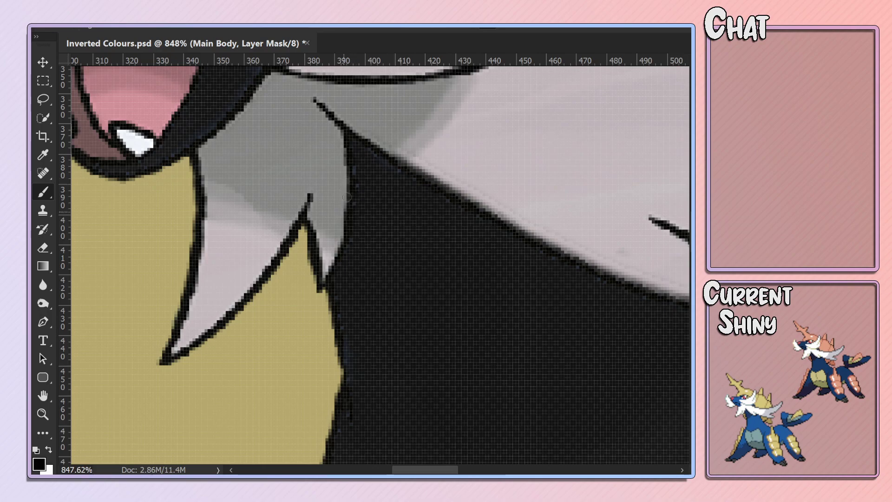
pyautogui.press('x')
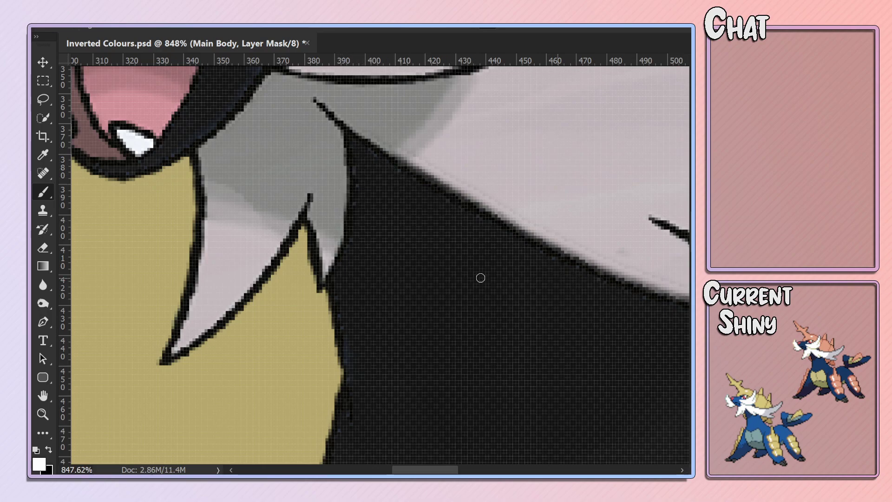
pyautogui.scroll(-3, 347, 312)
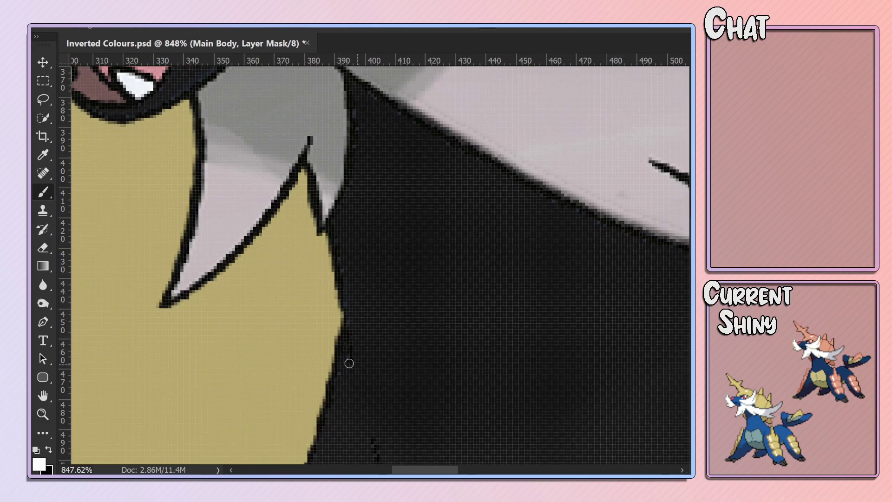
pyautogui.scroll(-2, 389, 338)
pyautogui.scroll(-2, 389, 339)
pyautogui.scroll(-2, 388, 338)
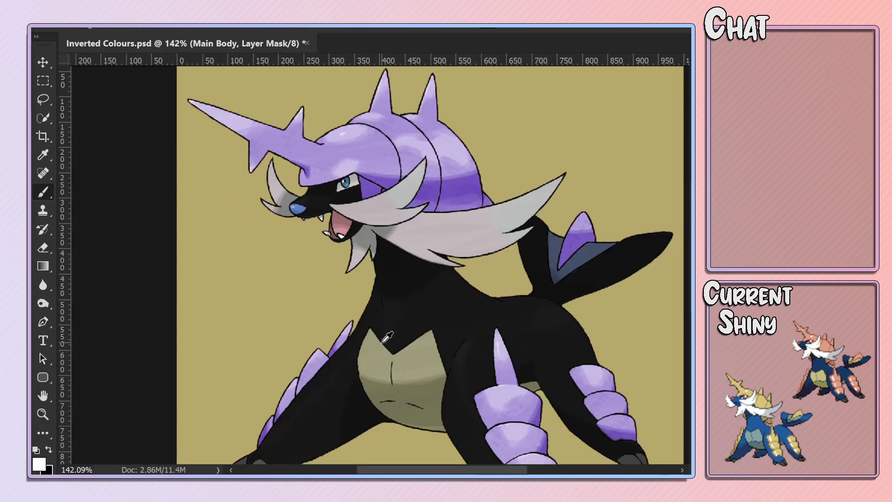
pyautogui.scroll(-1, 387, 337)
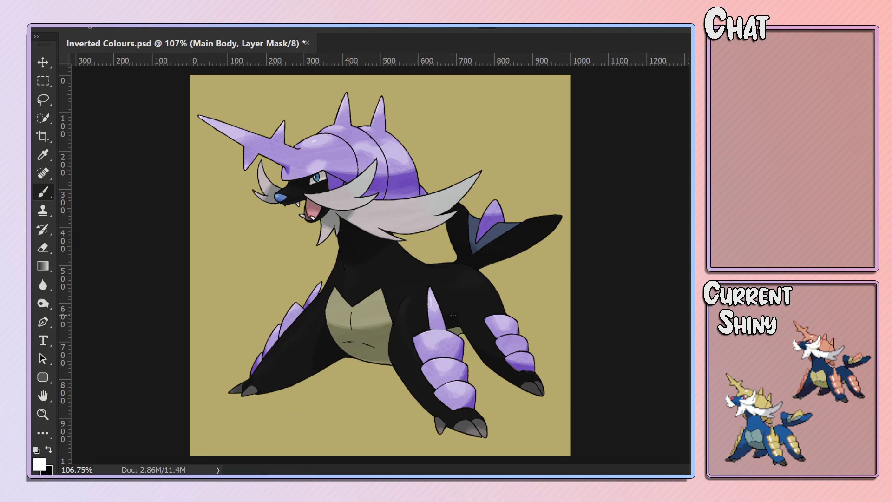
pyautogui.scroll(2, 580, 360)
pyautogui.scroll(2, 588, 414)
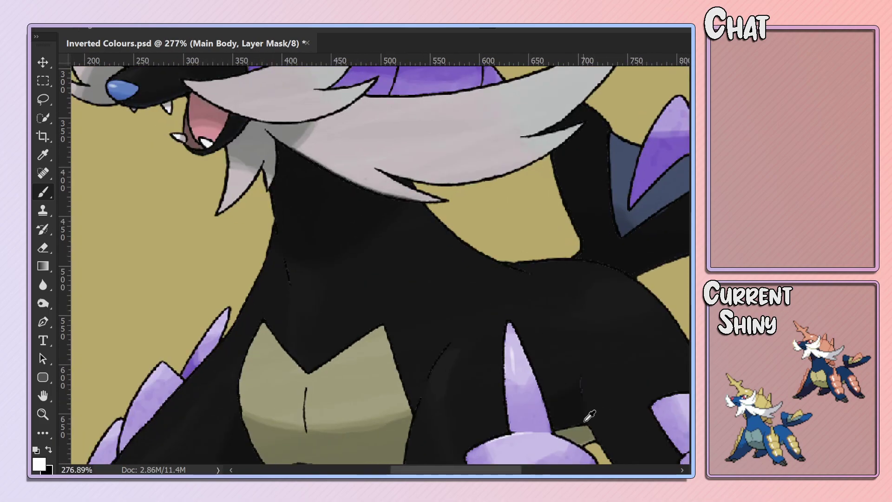
pyautogui.scroll(2, 586, 415)
pyautogui.scroll(2, 613, 360)
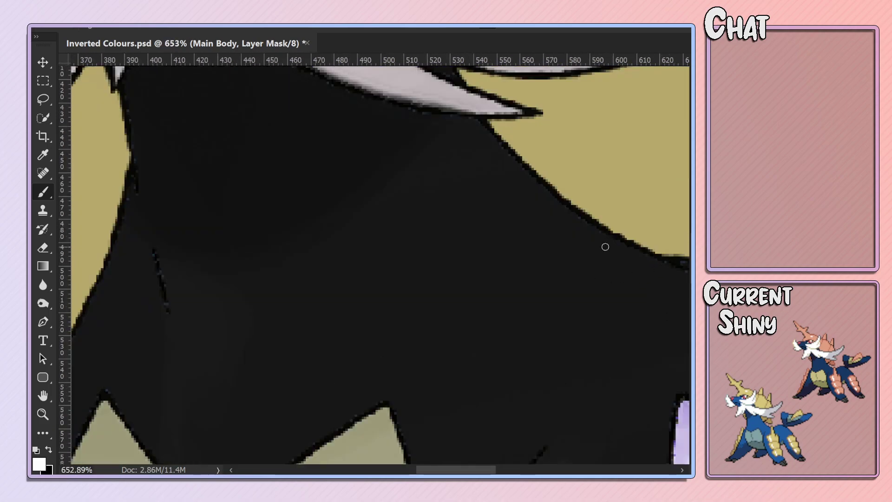
pyautogui.moveTo(457, 473); pyautogui.dragTo(516, 472)
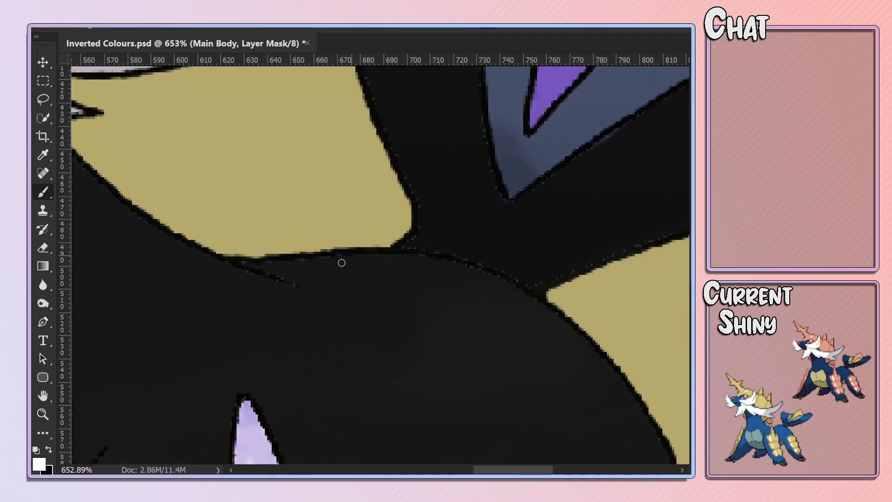
pyautogui.scroll(-3, 529, 341)
pyautogui.scroll(-2, 575, 404)
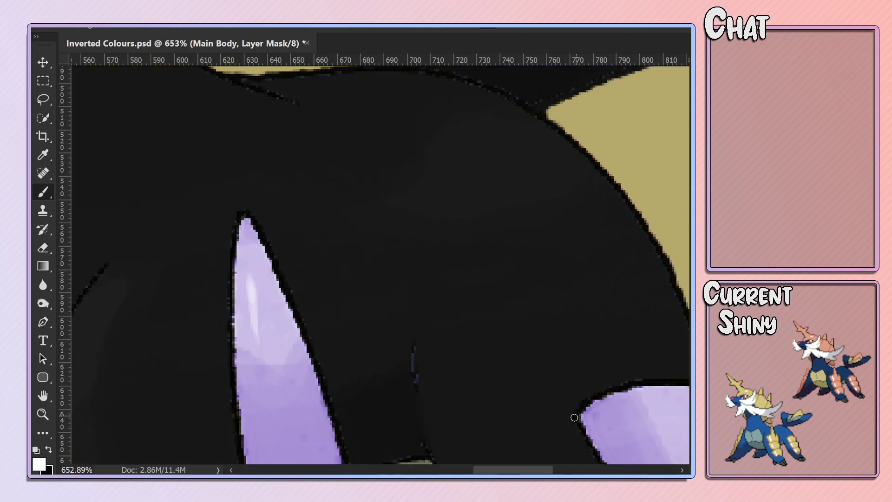
pyautogui.scroll(-2, 419, 392)
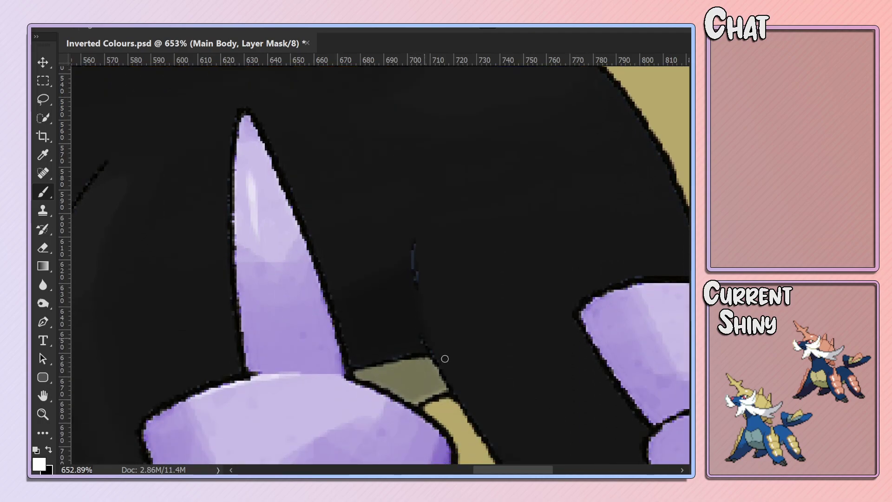
pyautogui.hscroll(2, 490, 430)
pyautogui.hscroll(2, 483, 343)
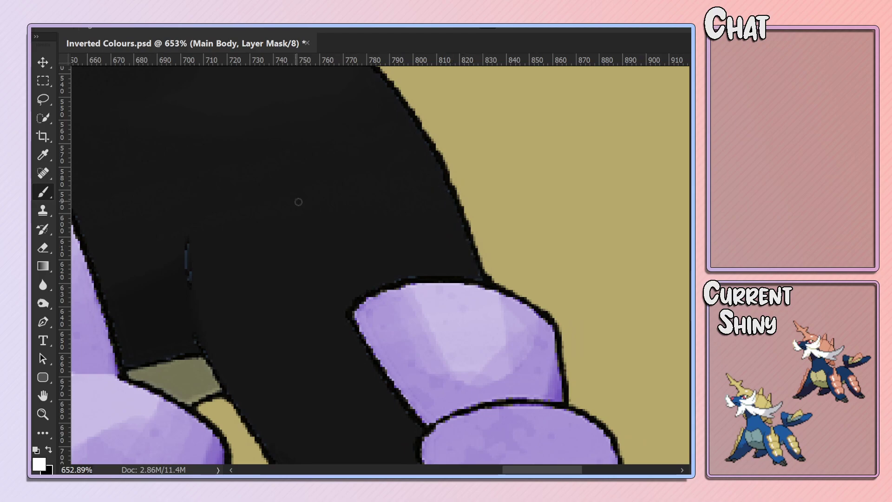
pyautogui.scroll(-2, 298, 202)
pyautogui.scroll(-5, 299, 249)
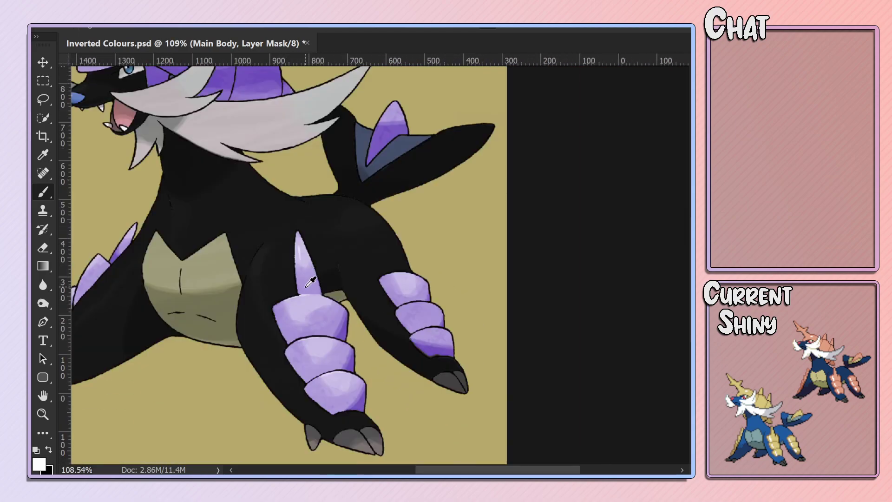
pyautogui.hotkey('alt', ']')
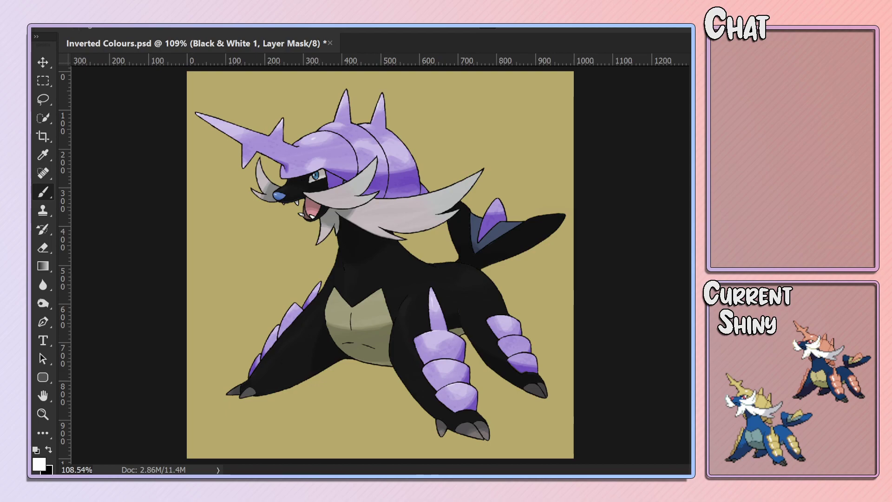
# Raise the Main Body Hue/Saturation lightness from -82 to about -71.
pyautogui.hotkey('alt', '[')
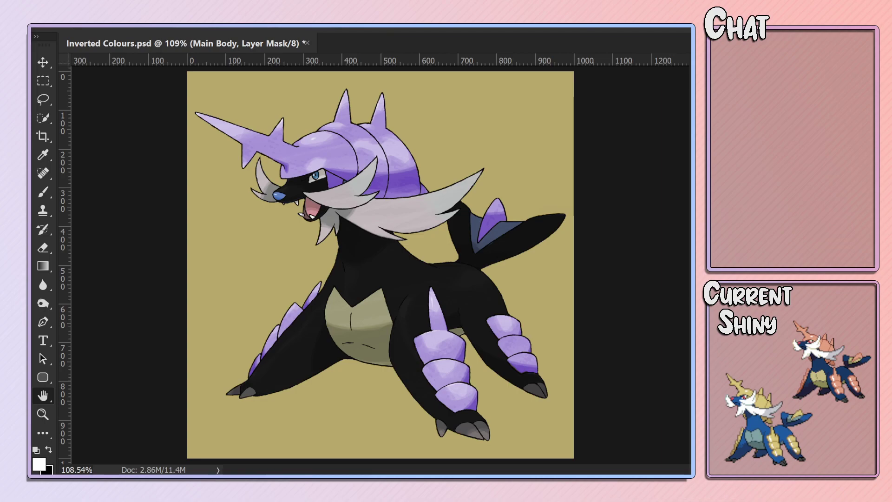
pyautogui.press('b')
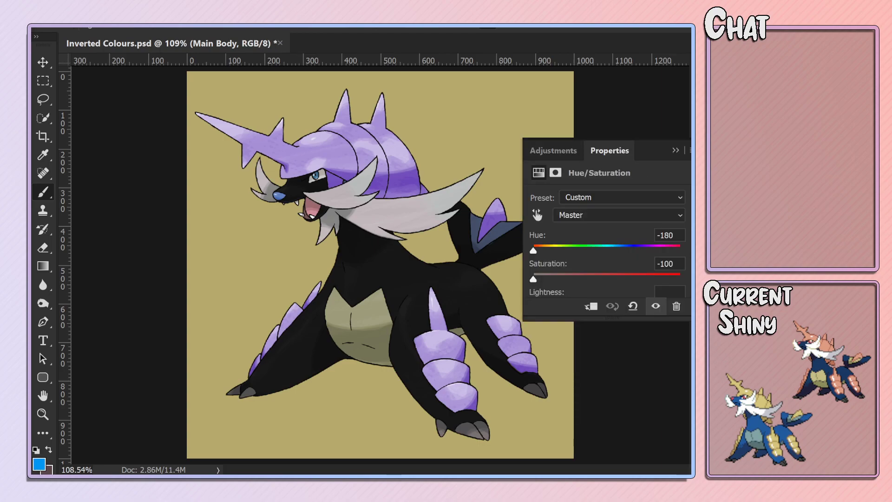
pyautogui.scroll(-1, 558, 272)
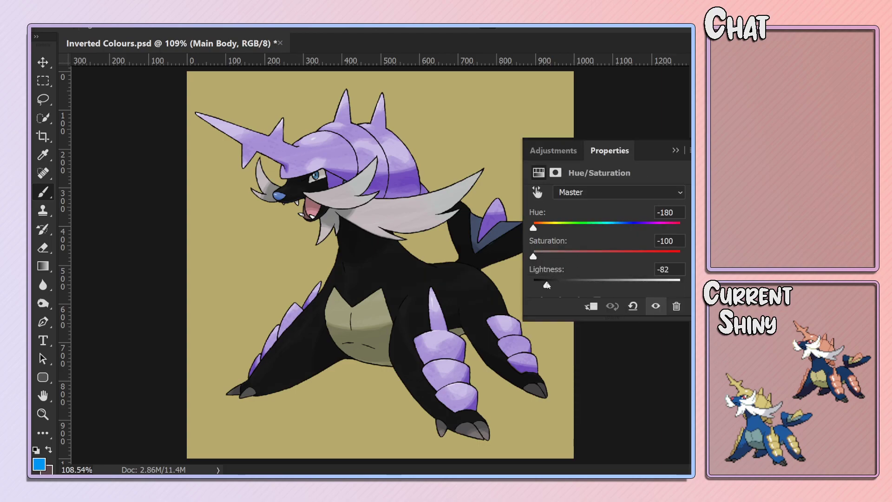
pyautogui.moveTo(547, 285); pyautogui.dragTo(556, 287)
pyautogui.click(675, 151)
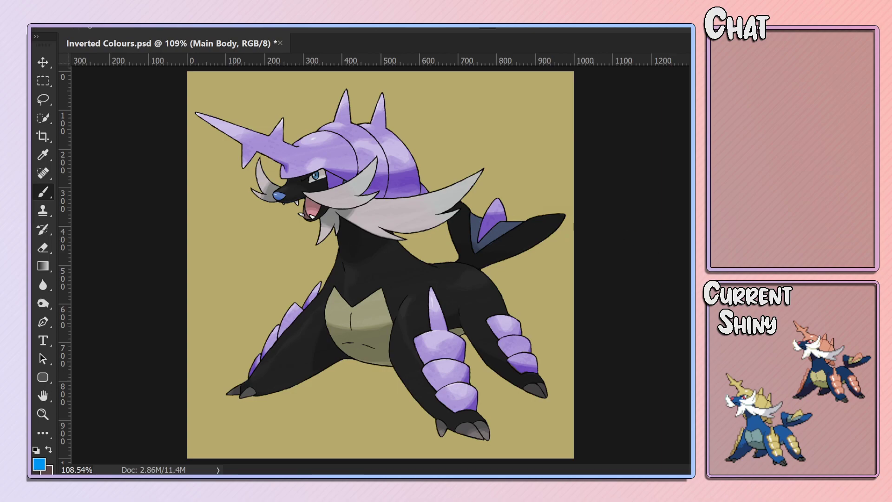
pyautogui.hotkey('alt', '[')
# Set the Scales hue to 360 and deepen the pink armour into a rich red.
pyautogui.moveTo(647, 233); pyautogui.dragTo(691, 228)
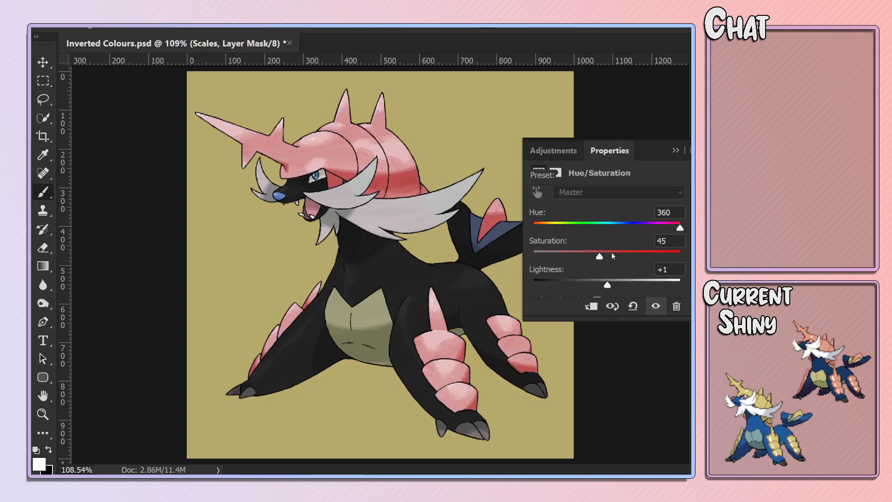
pyautogui.moveTo(599, 256); pyautogui.dragTo(628, 256)
pyautogui.moveTo(607, 284); pyautogui.dragTo(580, 284)
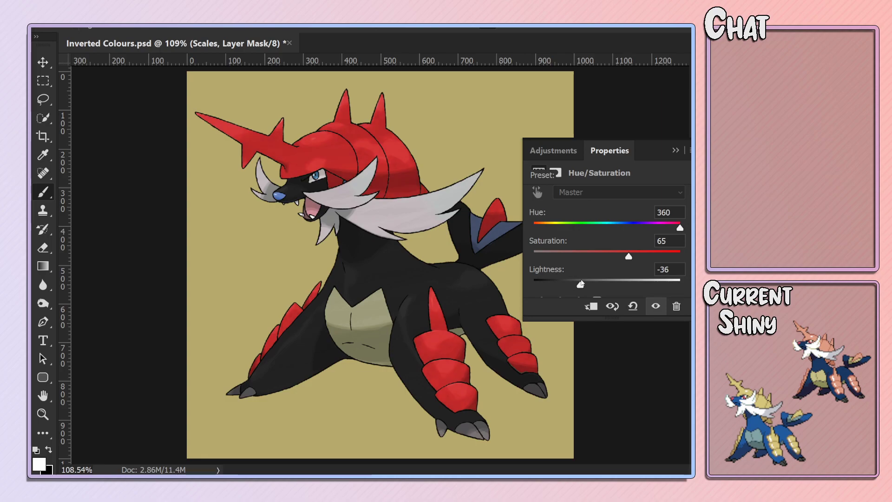
pyautogui.click(667, 160)
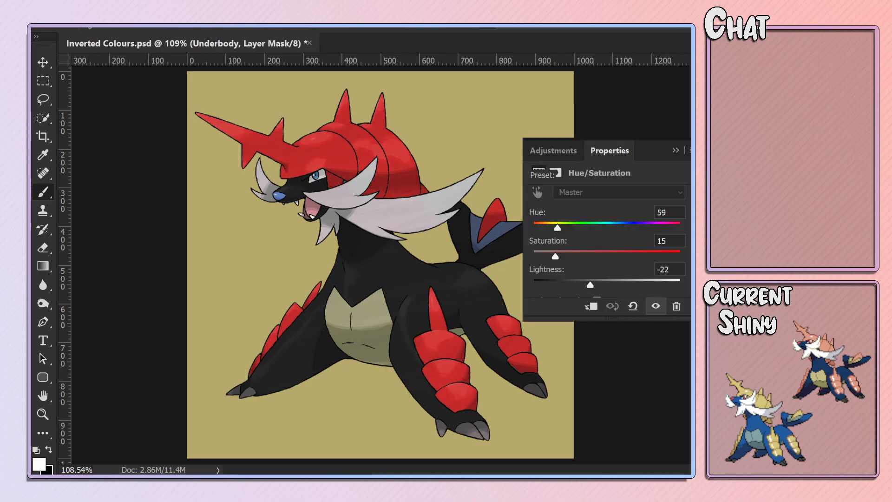
# Make the Underbody dark grey with Saturation 0 and Lightness -47.
pyautogui.scroll(-1, 593, 233)
pyautogui.click(597, 279)
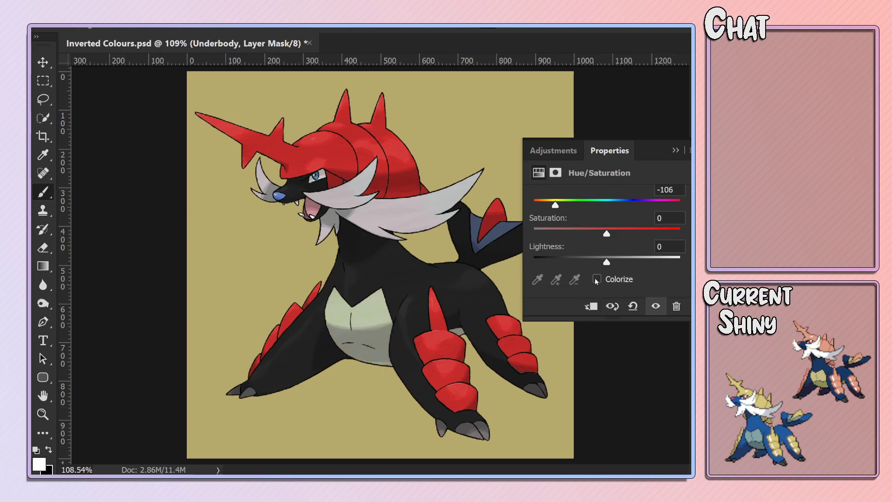
pyautogui.scroll(1, 561, 230)
pyautogui.moveTo(555, 256); pyautogui.dragTo(533, 256)
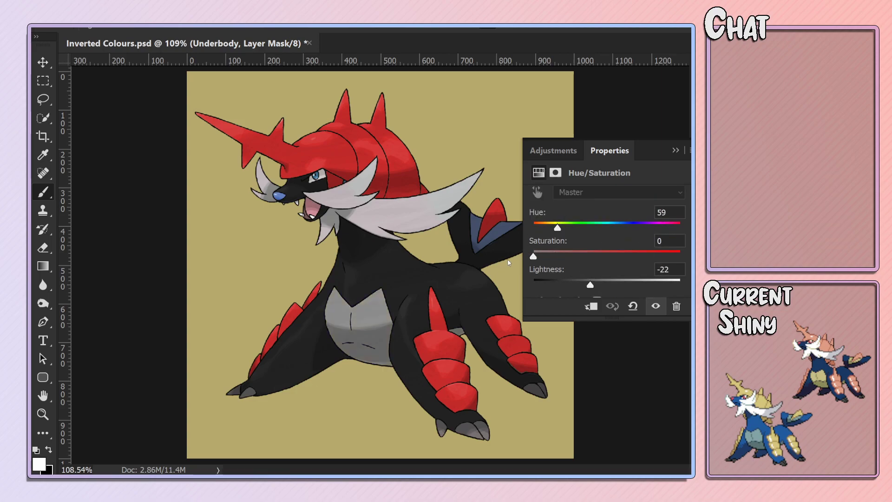
pyautogui.moveTo(590, 284); pyautogui.dragTo(572, 285)
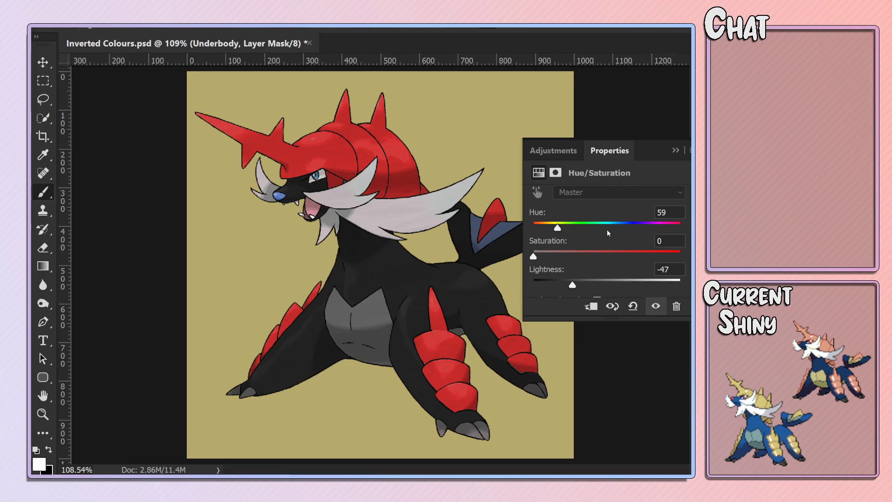
pyautogui.click(675, 151)
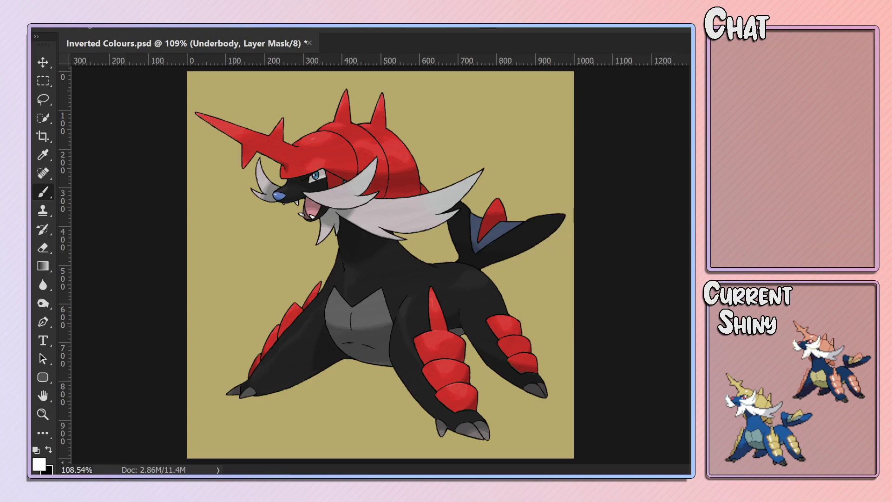
# Shift the Eye layer's hue to red and darken it.
pyautogui.doubleClick(660, 318)
pyautogui.moveTo(586, 231); pyautogui.dragTo(532, 230)
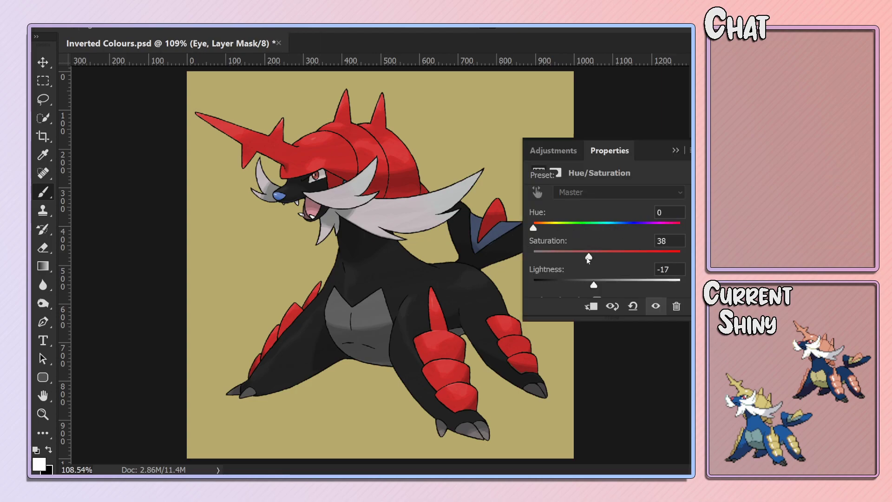
pyautogui.scroll(-1, 588, 260)
pyautogui.moveTo(588, 235); pyautogui.dragTo(621, 235)
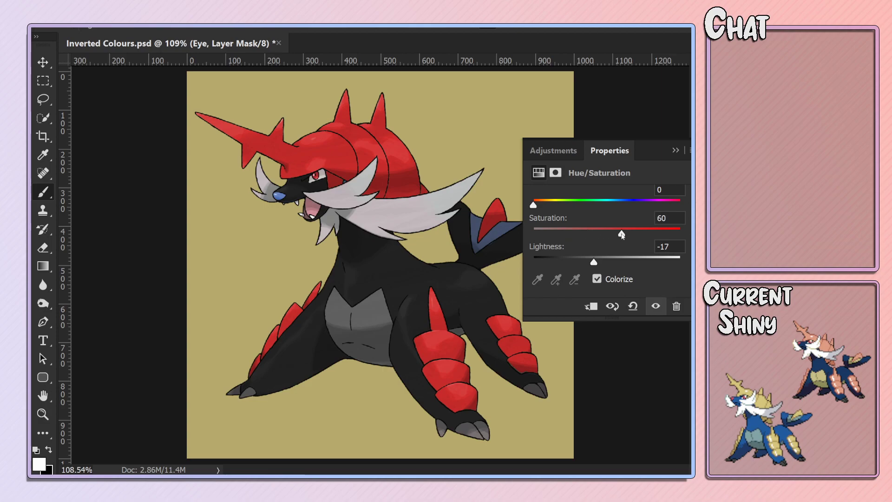
pyautogui.moveTo(594, 261)
pyautogui.mouseDown()
pyautogui.moveTo(571, 262)
pyautogui.moveTo(605, 266)
pyautogui.mouseUp()
pyautogui.click(675, 150)
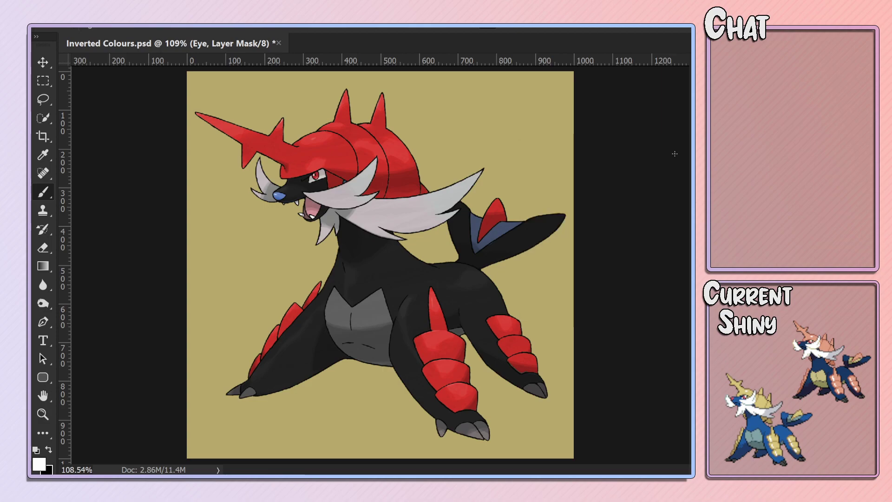
# Make the nose a darker, saturated red and strip the colour from the fin.
pyautogui.hotkey('alt', '[')
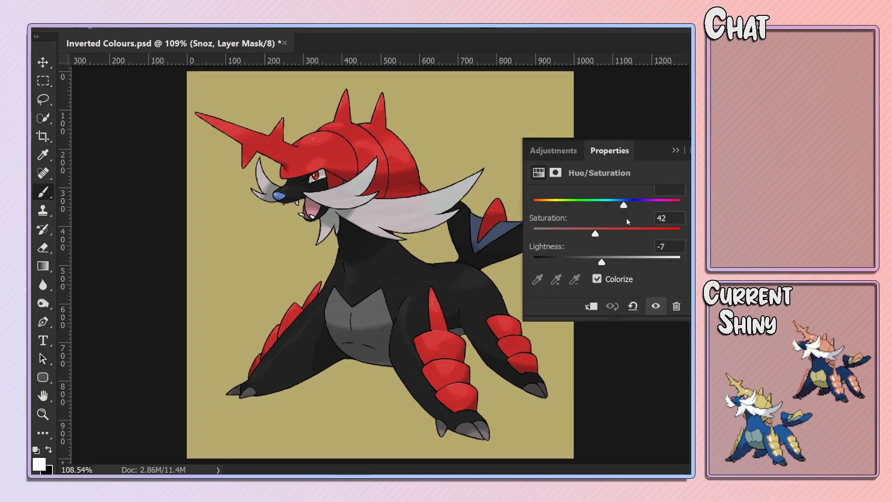
pyautogui.moveTo(595, 230)
pyautogui.mouseDown()
pyautogui.moveTo(656, 230)
pyautogui.moveTo(618, 233)
pyautogui.mouseUp()
pyautogui.moveTo(614, 263); pyautogui.dragTo(583, 262)
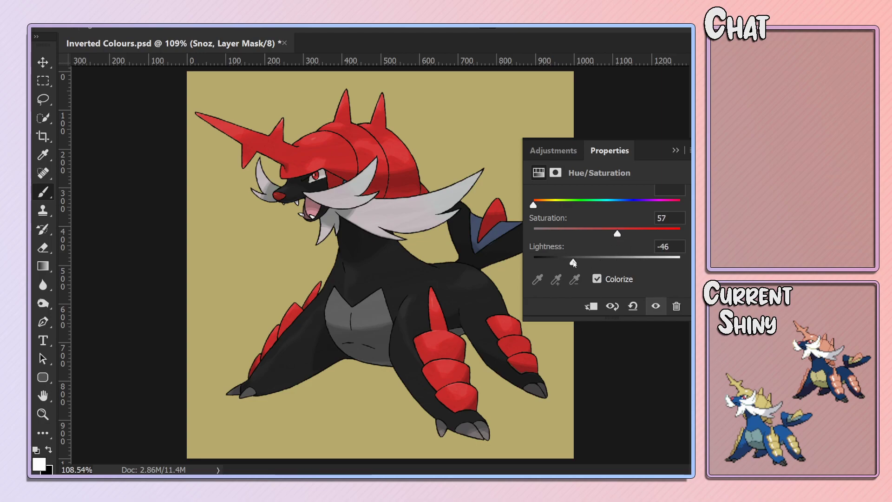
pyautogui.moveTo(618, 233)
pyautogui.mouseDown()
pyautogui.moveTo(652, 234)
pyautogui.moveTo(630, 233)
pyautogui.mouseUp()
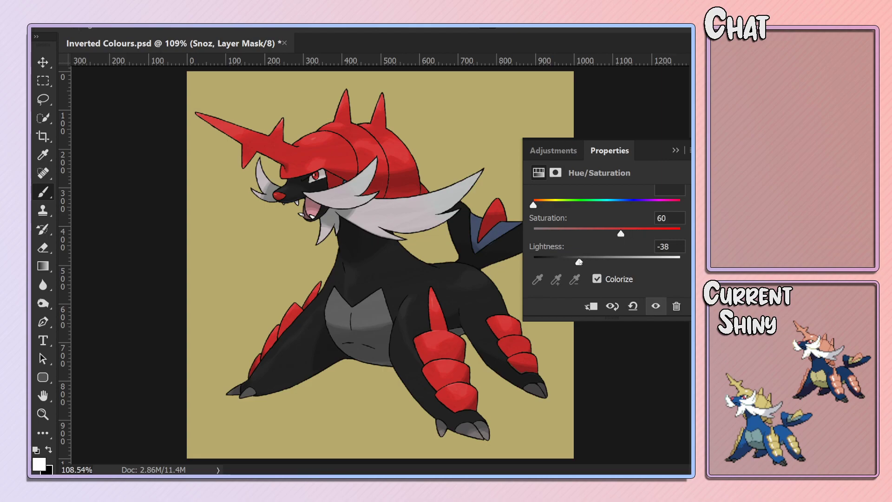
pyautogui.moveTo(584, 262); pyautogui.dragTo(582, 262)
pyautogui.click(674, 149)
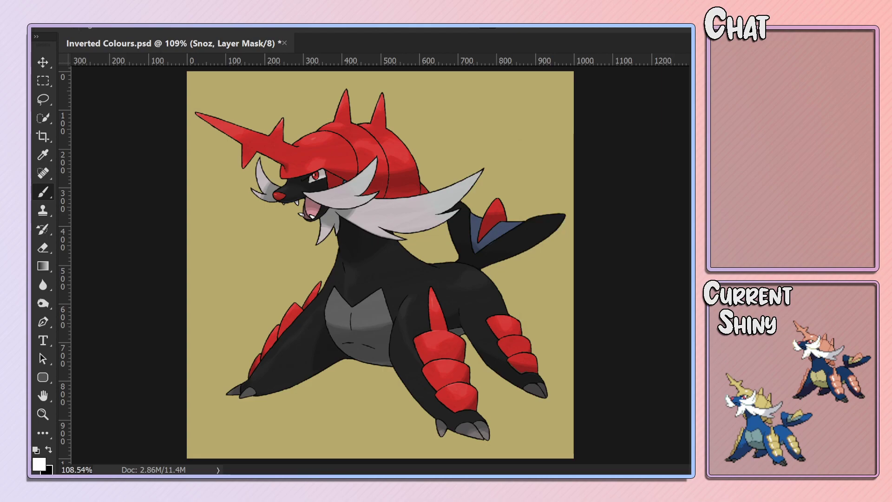
pyautogui.moveTo(564, 233); pyautogui.dragTo(533, 233)
pyautogui.moveTo(580, 262)
pyautogui.mouseDown()
pyautogui.moveTo(553, 262)
pyautogui.moveTo(627, 263)
pyautogui.moveTo(581, 266)
pyautogui.mouseUp()
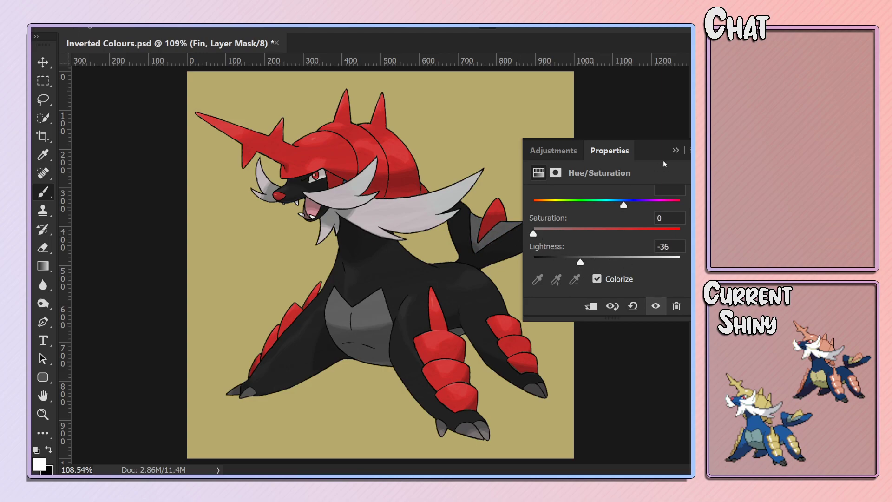
# Darken the grey fin and tint the moustache pink with Colorize.
pyautogui.click(676, 151)
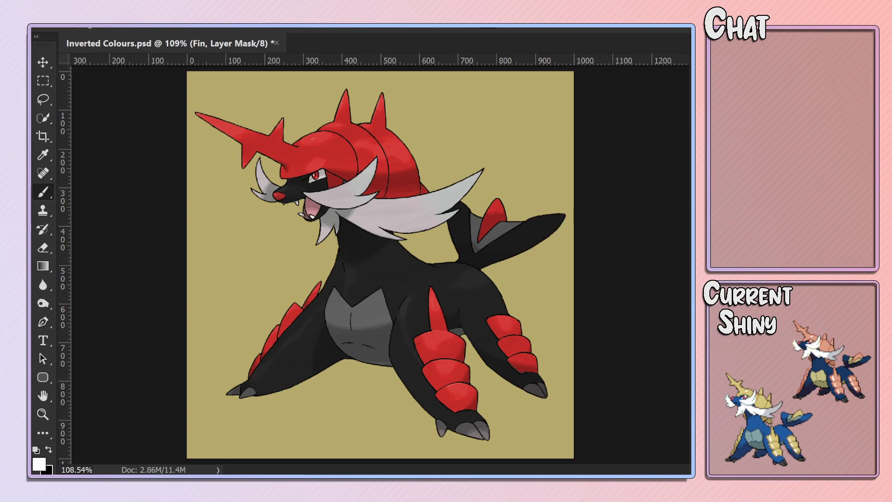
pyautogui.moveTo(647, 234); pyautogui.dragTo(510, 244)
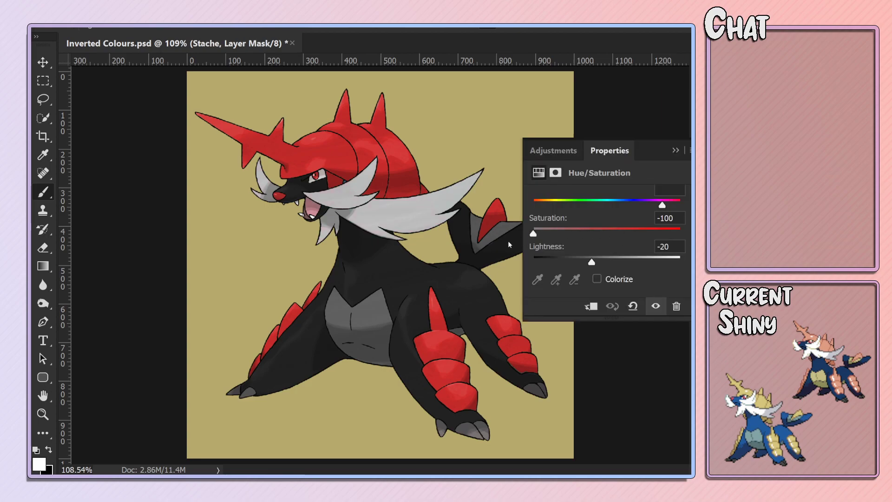
pyautogui.moveTo(591, 263)
pyautogui.mouseDown()
pyautogui.moveTo(564, 264)
pyautogui.moveTo(623, 265)
pyautogui.moveTo(575, 266)
pyautogui.moveTo(595, 265)
pyautogui.mouseUp()
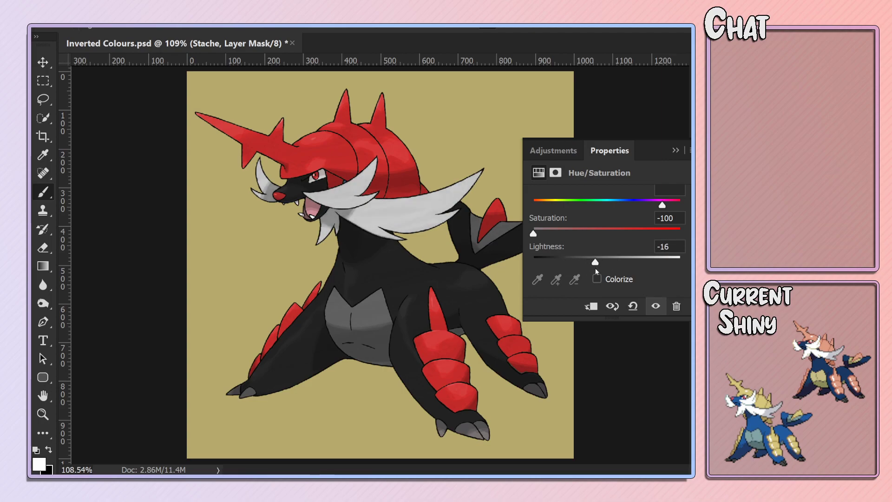
pyautogui.moveTo(553, 231)
pyautogui.mouseDown()
pyautogui.moveTo(680, 233)
pyautogui.moveTo(598, 233)
pyautogui.moveTo(627, 227)
pyautogui.moveTo(590, 262)
pyautogui.mouseUp()
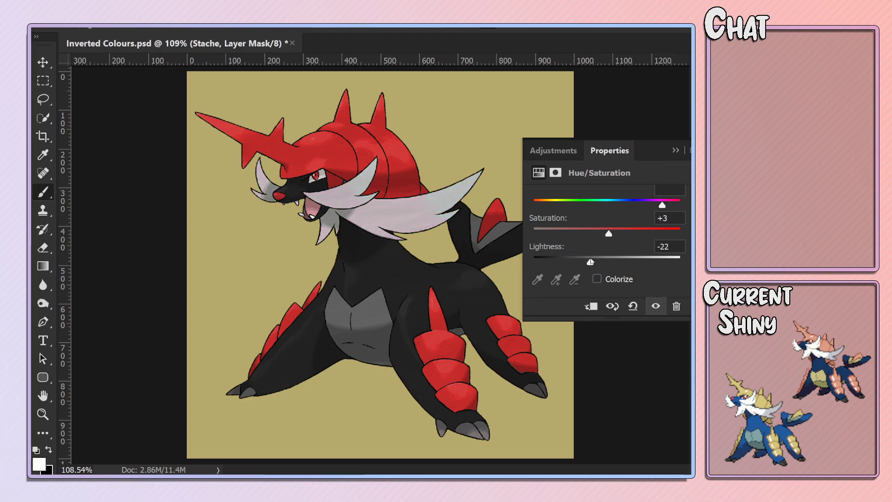
pyautogui.click(597, 278)
pyautogui.moveTo(570, 234)
pyautogui.mouseDown()
pyautogui.moveTo(608, 235)
pyautogui.moveTo(611, 261)
pyautogui.moveTo(568, 258)
pyautogui.mouseUp()
pyautogui.scroll(-2, 450, 202)
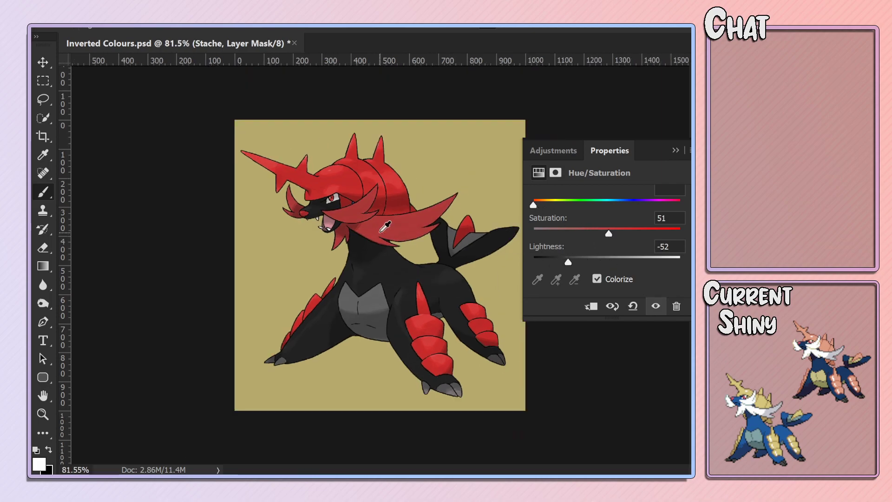
pyautogui.scroll(-2, 450, 202)
pyautogui.click(671, 149)
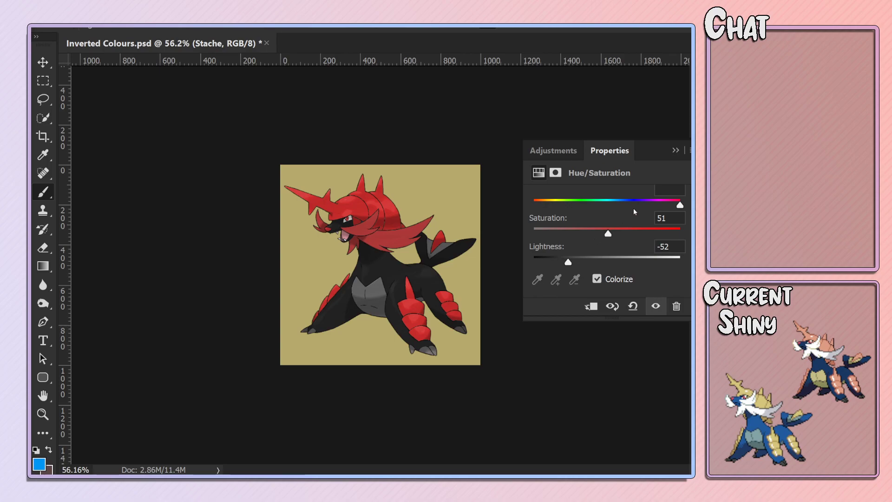
# Tone the moustache down to a faint pale pink at Saturation 13, Lightness -8.
pyautogui.moveTo(680, 204); pyautogui.dragTo(485, 207)
pyautogui.moveTo(632, 234)
pyautogui.mouseDown()
pyautogui.moveTo(560, 233)
pyautogui.moveTo(590, 233)
pyautogui.mouseUp()
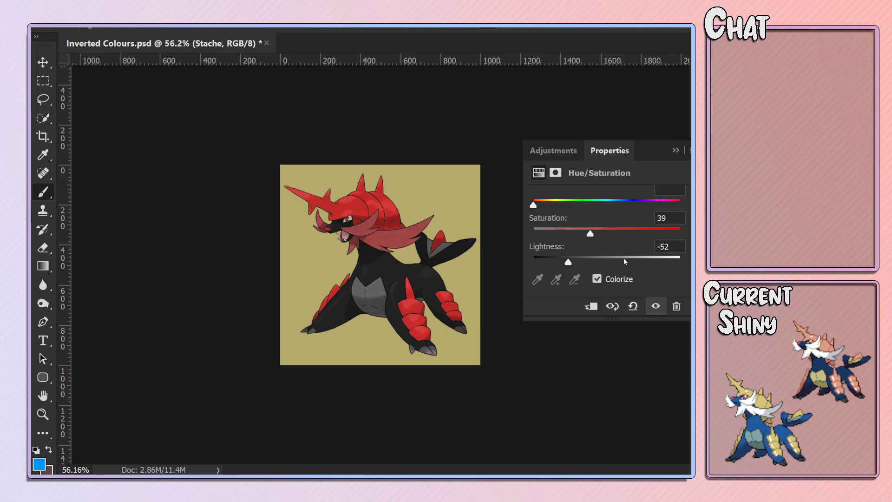
pyautogui.moveTo(623, 259)
pyautogui.mouseDown()
pyautogui.moveTo(587, 259)
pyautogui.moveTo(601, 262)
pyautogui.mouseUp()
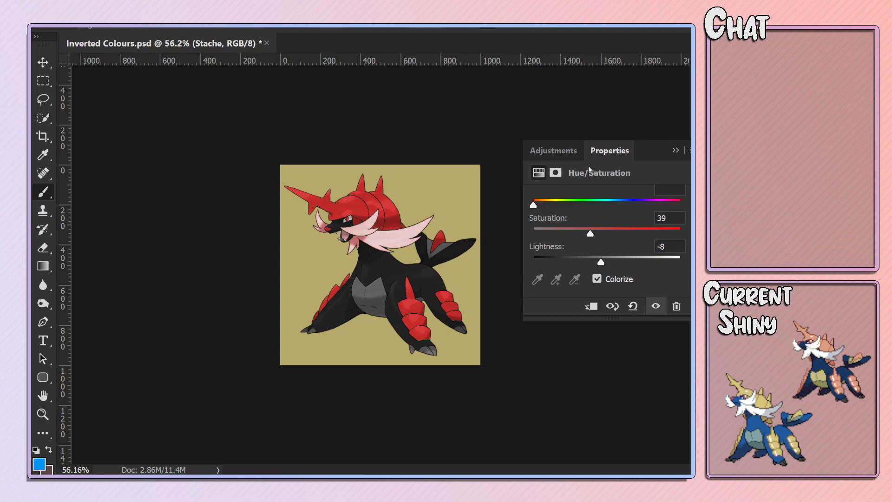
pyautogui.moveTo(572, 224)
pyautogui.mouseDown()
pyautogui.moveTo(564, 234)
pyautogui.moveTo(535, 236)
pyautogui.moveTo(569, 235)
pyautogui.moveTo(551, 234)
pyautogui.mouseUp()
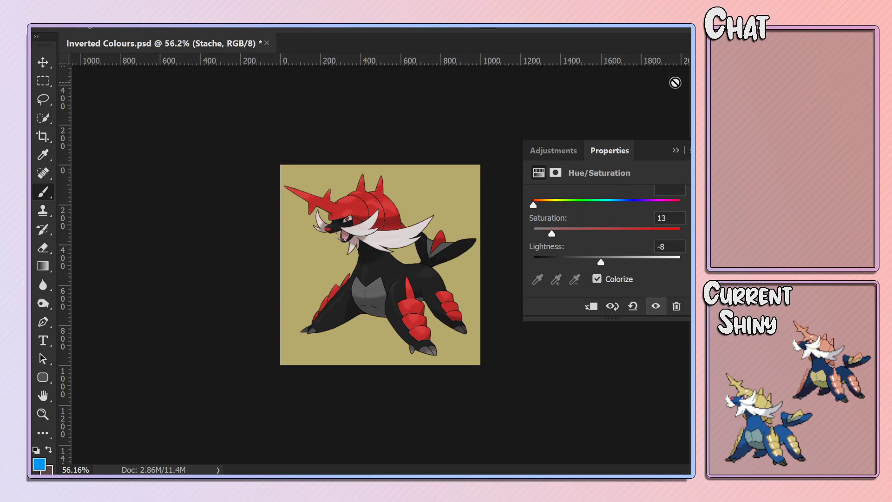
# Add a solid #222222 dark grey fill behind the Samurott.
pyautogui.hotkey('shift', 'Tab')
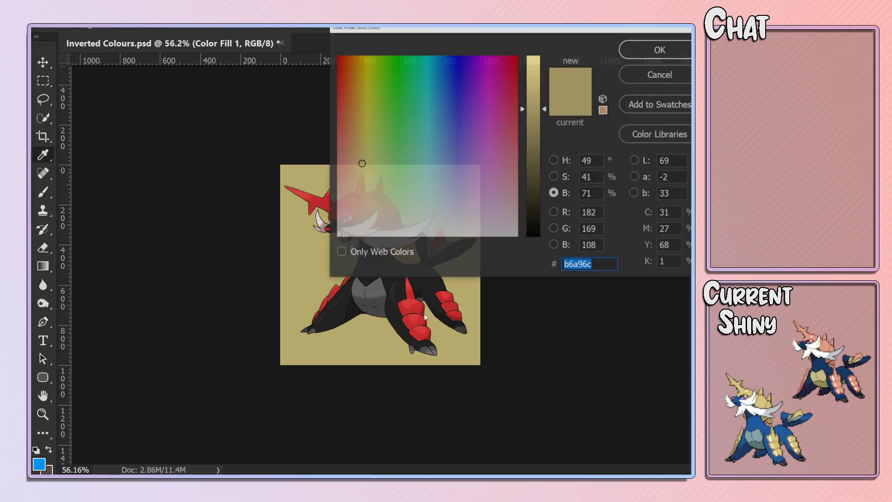
pyautogui.moveTo(387, 295); pyautogui.dragTo(341, 299)
pyautogui.write('222222')
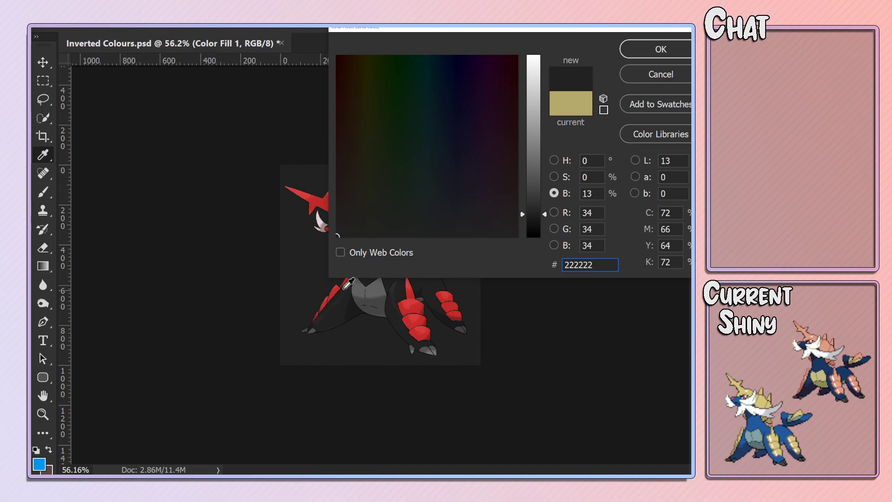
pyautogui.press('Return')
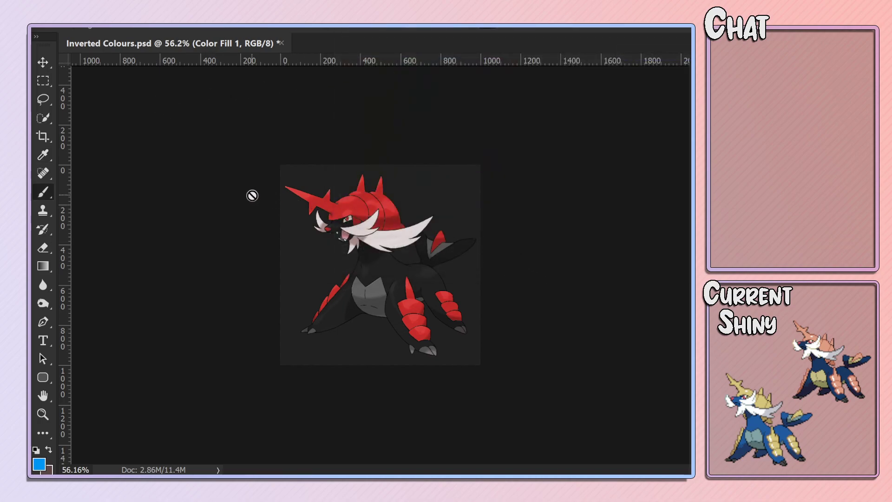
# Save a copy of the document as 'Red and Black'.
pyautogui.click(61, 26)
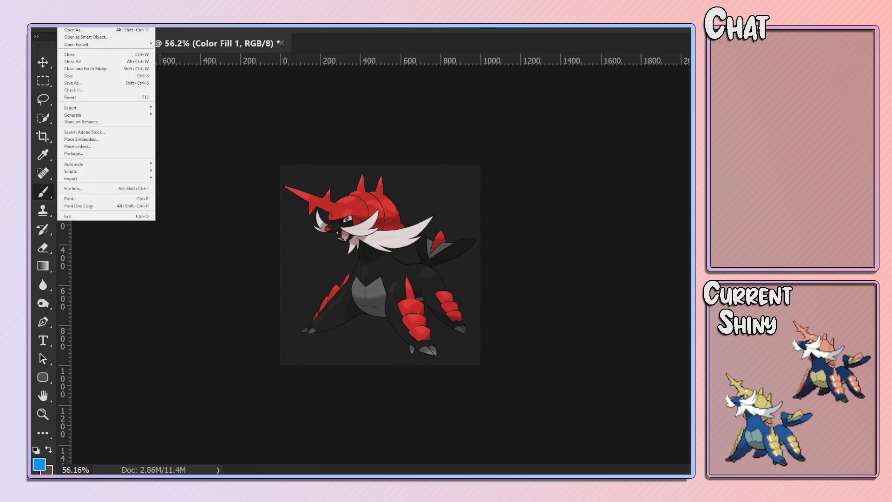
pyautogui.click(106, 84)
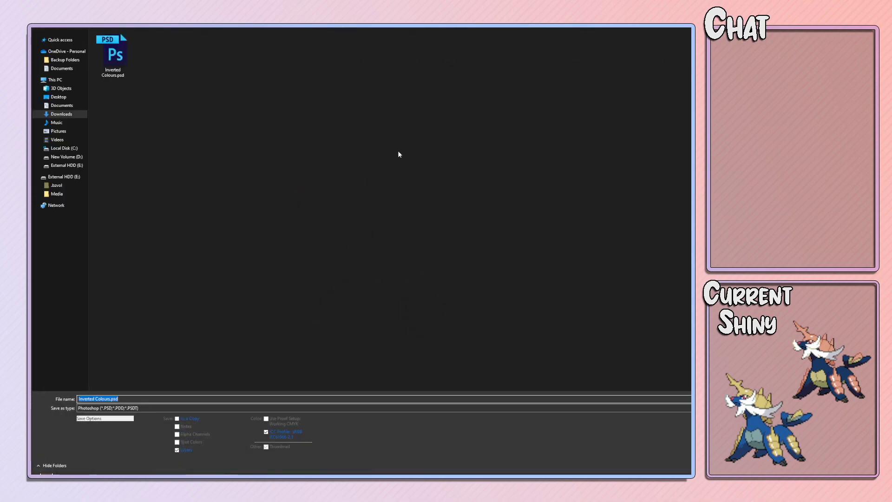
pyautogui.write('Red and Bl')
pyautogui.write('ack')
pyautogui.press('Return')
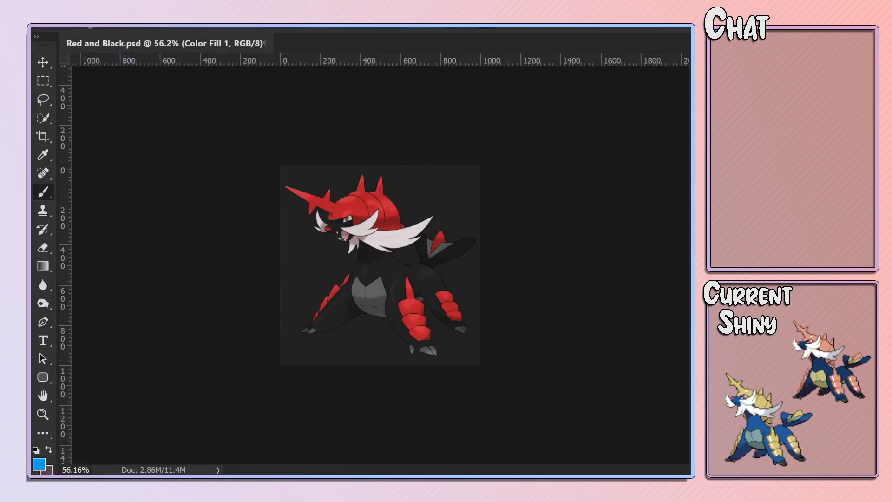
# Save a PNG copy with the grey background hidden, then restore the fill.
pyautogui.hotkey('ctrl', ',')
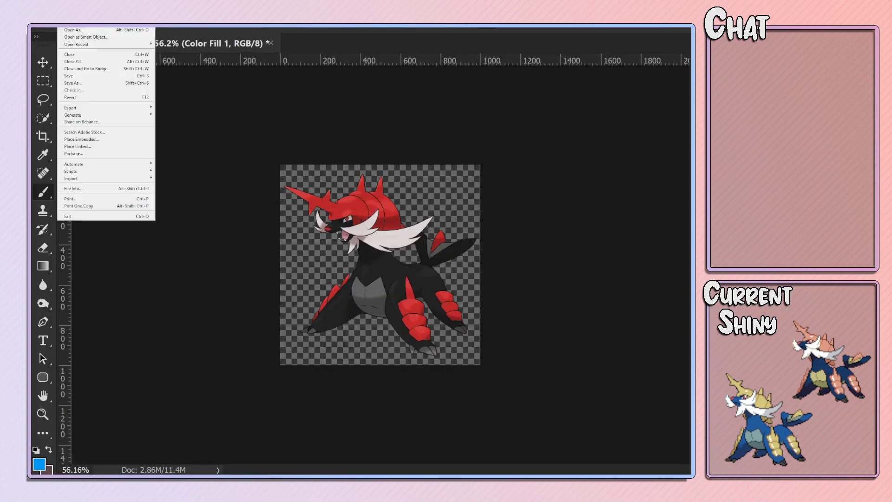
pyautogui.click(107, 85)
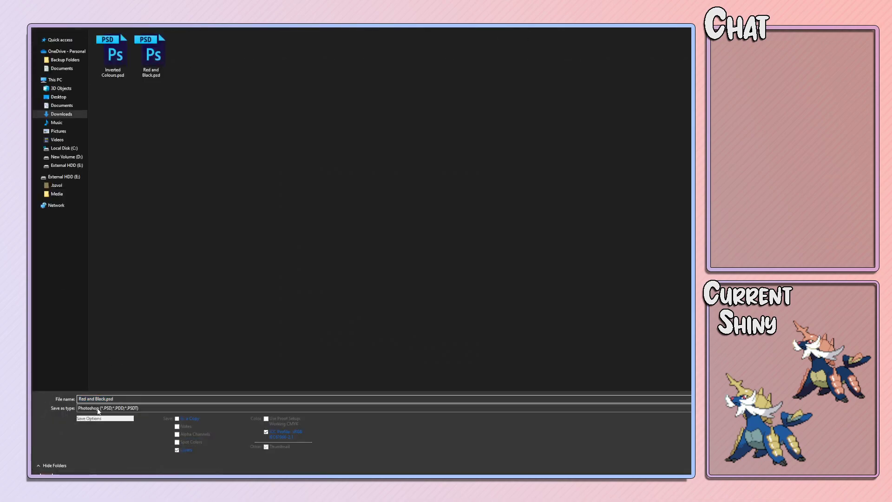
pyautogui.click(139, 408)
pyautogui.click(140, 377)
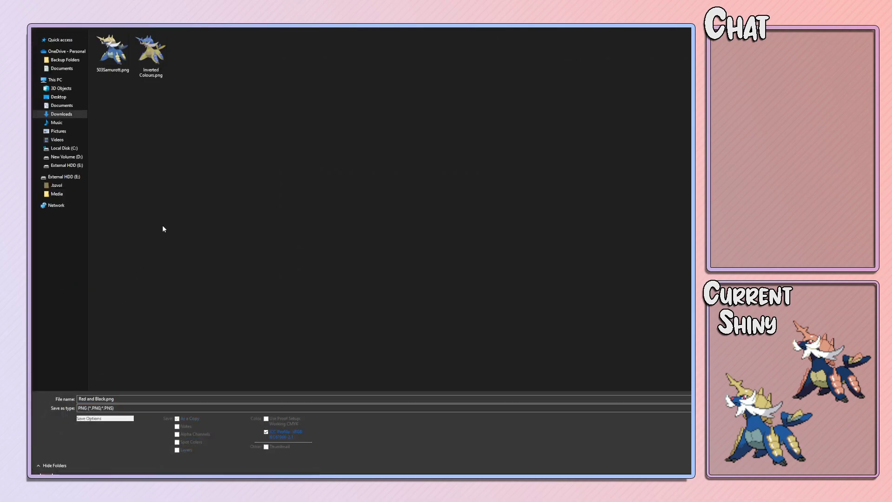
pyautogui.press('Return')
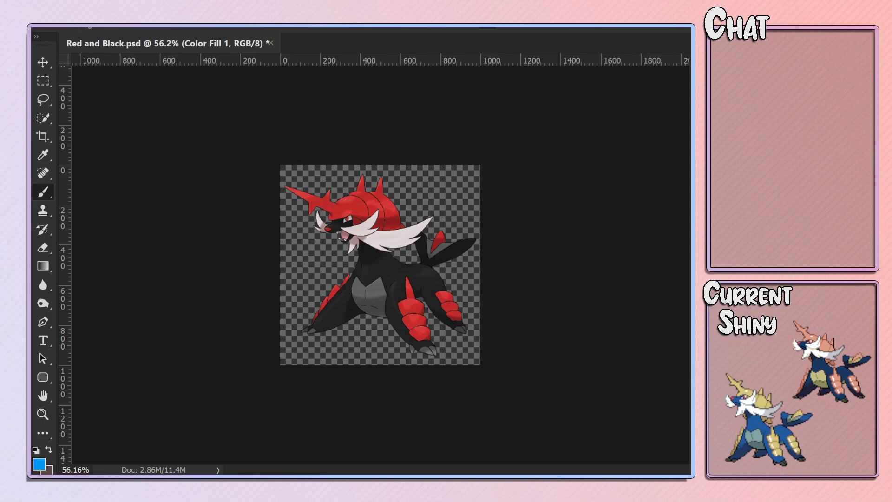
pyautogui.hotkey('ctrl', 'z')
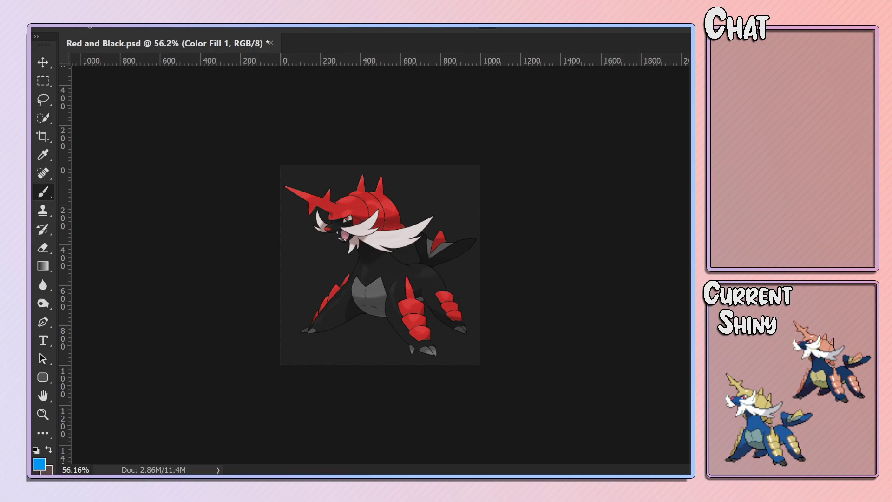
pyautogui.hotkey('alt', '[')
# Shift the Scales hue to navy blue with Saturation 48 and Lightness -47.
pyautogui.click(622, 205)
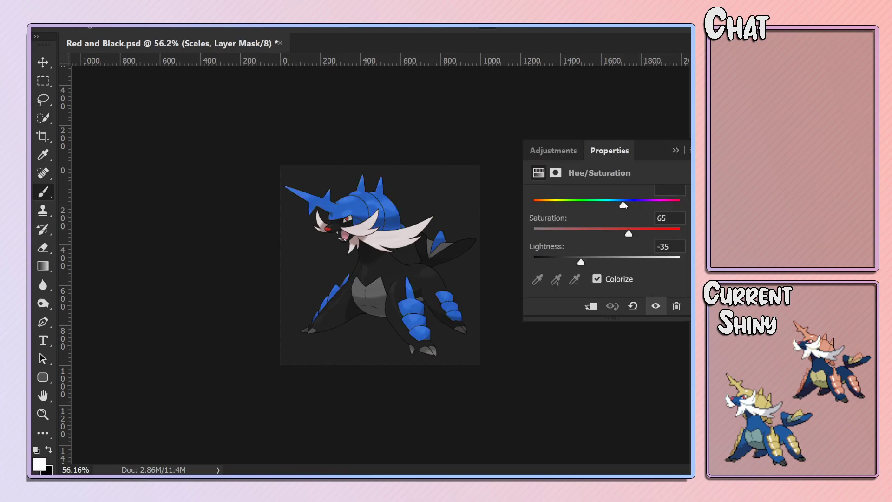
pyautogui.moveTo(623, 204)
pyautogui.mouseDown()
pyautogui.moveTo(615, 205)
pyautogui.moveTo(638, 205)
pyautogui.moveTo(606, 233)
pyautogui.mouseUp()
pyautogui.moveTo(580, 261)
pyautogui.mouseDown()
pyautogui.moveTo(595, 262)
pyautogui.moveTo(533, 260)
pyautogui.moveTo(579, 262)
pyautogui.mouseUp()
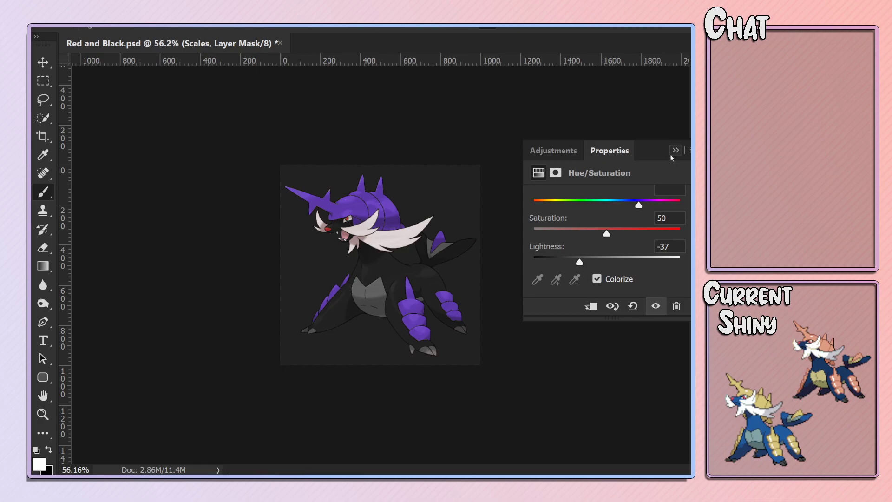
pyautogui.moveTo(638, 205)
pyautogui.mouseDown()
pyautogui.moveTo(610, 203)
pyautogui.moveTo(585, 233)
pyautogui.moveTo(594, 233)
pyautogui.moveTo(591, 262)
pyautogui.moveTo(564, 262)
pyautogui.moveTo(573, 262)
pyautogui.mouseUp()
pyautogui.moveTo(617, 205)
pyautogui.mouseDown()
pyautogui.moveTo(604, 207)
pyautogui.moveTo(627, 215)
pyautogui.moveTo(607, 233)
pyautogui.moveTo(568, 262)
pyautogui.moveTo(556, 255)
pyautogui.moveTo(571, 254)
pyautogui.mouseUp()
pyautogui.scroll(-1, 407, 295)
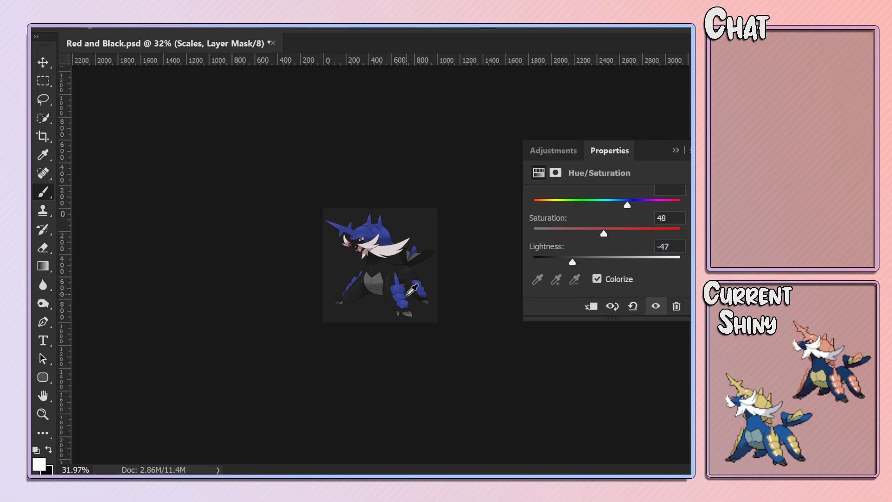
pyautogui.scroll(-2, 408, 294)
pyautogui.scroll(5, 404, 288)
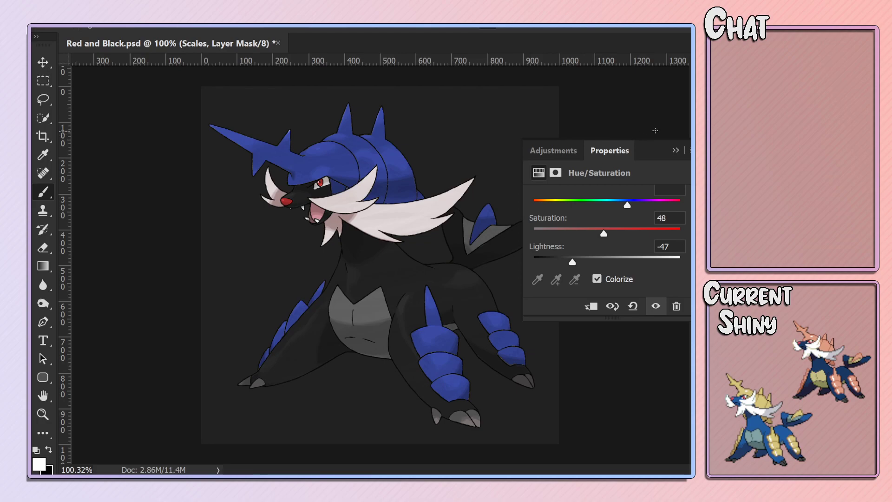
pyautogui.click(676, 150)
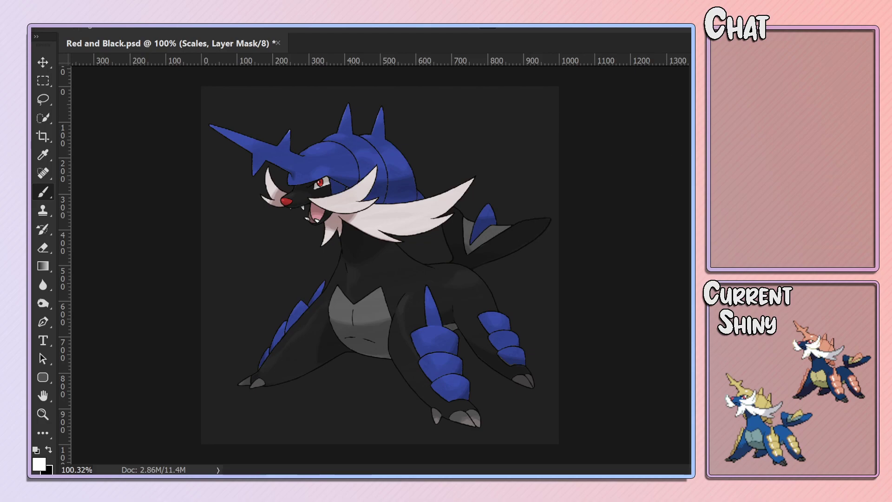
# Step past the Underbody and Fin layers and shift the nose's hue from red to blue.
pyautogui.hotkey('alt', '[')
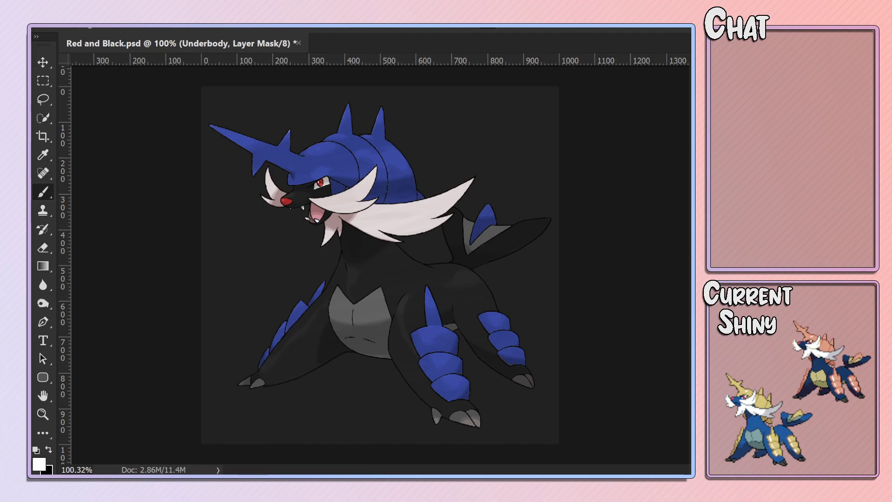
pyautogui.hotkey('alt', '[')
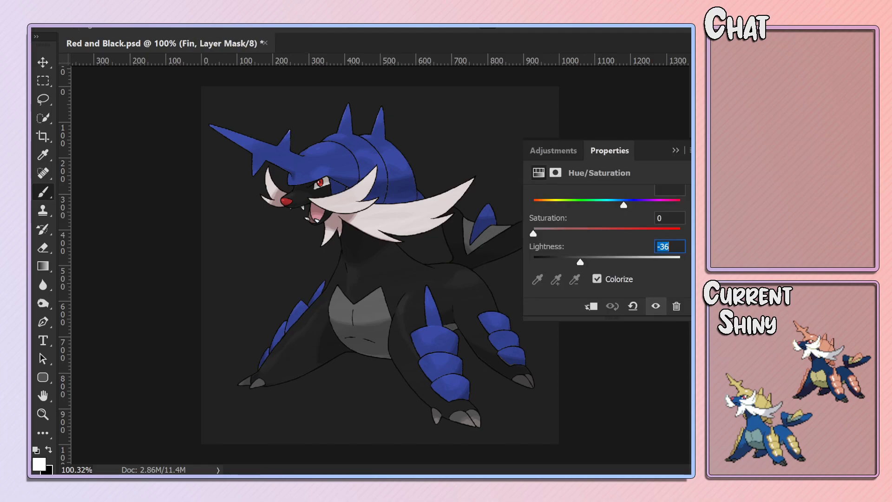
pyautogui.click(676, 152)
pyautogui.hotkey('alt', '[')
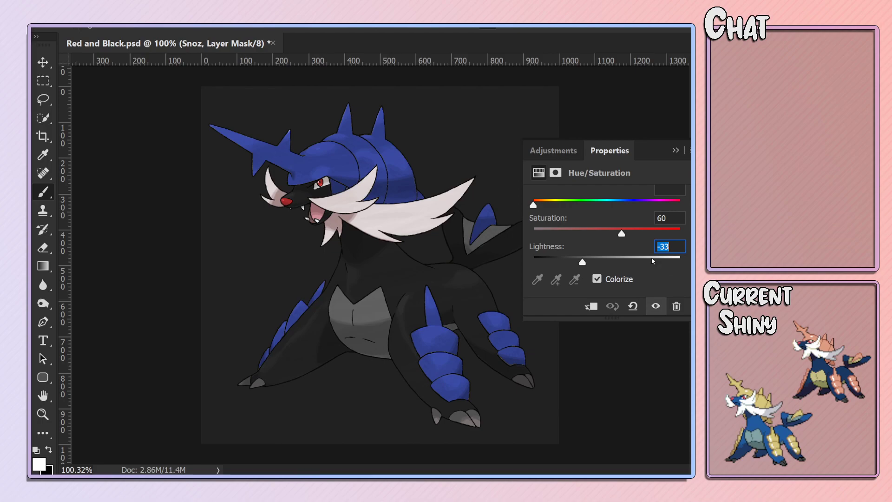
pyautogui.moveTo(644, 206)
pyautogui.mouseDown()
pyautogui.moveTo(656, 206)
pyautogui.moveTo(619, 205)
pyautogui.moveTo(629, 205)
pyautogui.moveTo(578, 263)
pyautogui.mouseUp()
pyautogui.moveTo(631, 204); pyautogui.dragTo(627, 204)
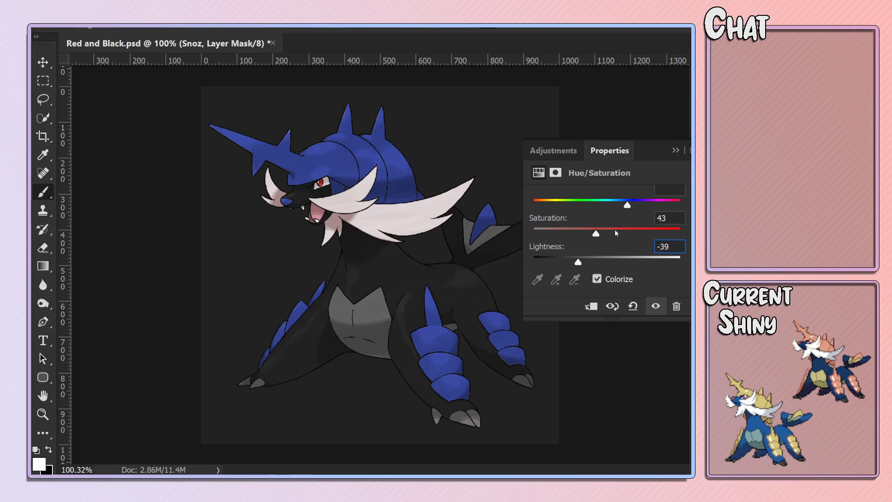
pyautogui.moveTo(595, 234)
pyautogui.mouseDown()
pyautogui.moveTo(572, 233)
pyautogui.moveTo(607, 234)
pyautogui.mouseUp()
pyautogui.click(675, 150)
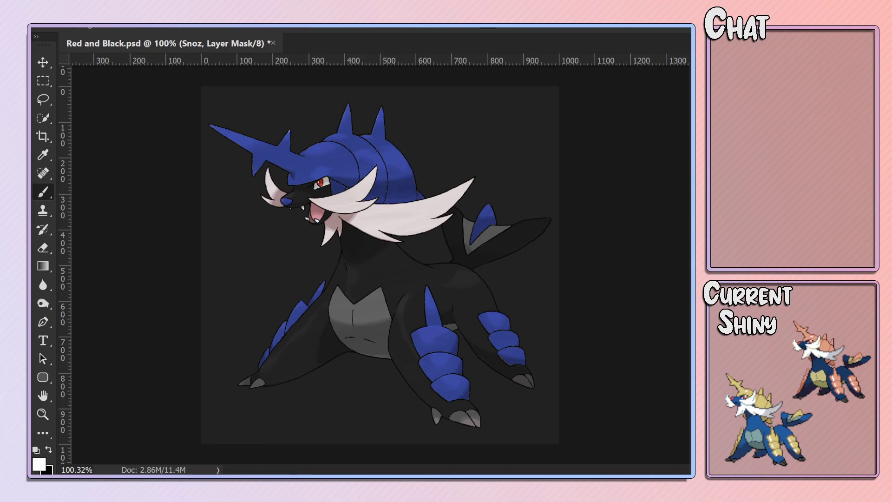
# Keep the eye red at Saturation 51, Lightness -15, and adjust the moustache hue.
pyautogui.moveTo(583, 205)
pyautogui.mouseDown()
pyautogui.moveTo(627, 205)
pyautogui.moveTo(627, 233)
pyautogui.moveTo(612, 235)
pyautogui.mouseUp()
pyautogui.click(534, 205)
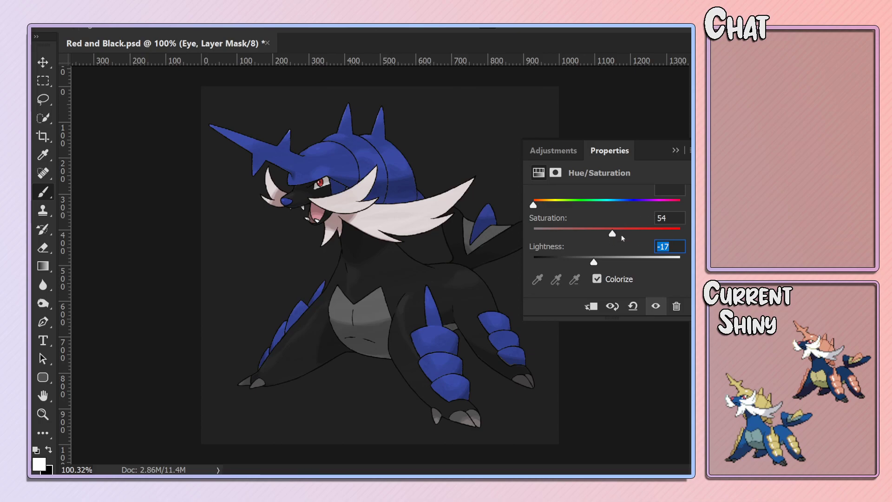
pyautogui.moveTo(612, 233); pyautogui.dragTo(596, 262)
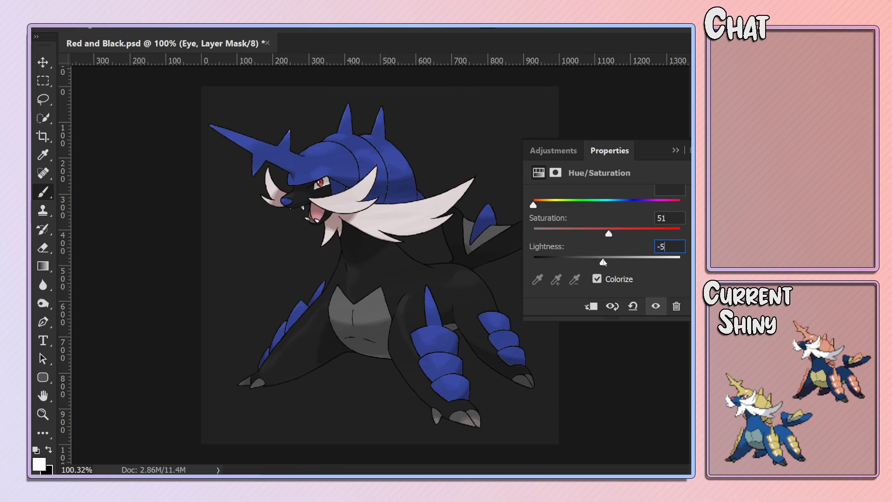
pyautogui.click(675, 150)
pyautogui.scroll(-3, 421, 237)
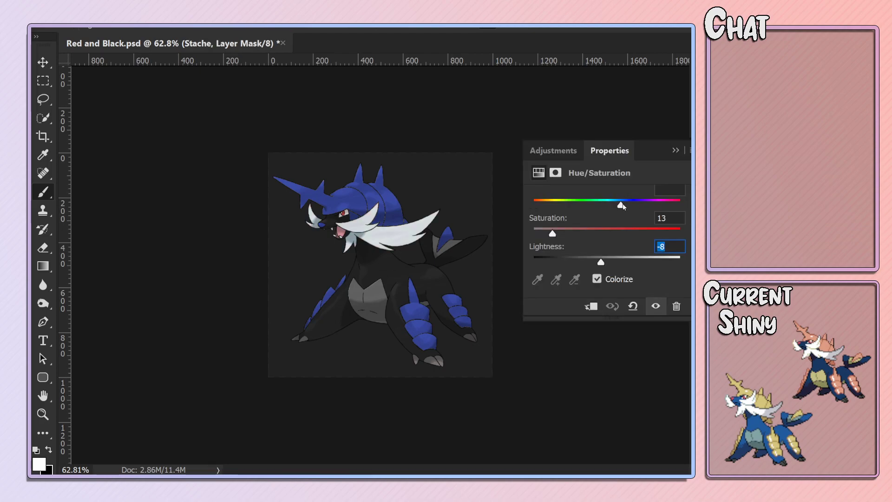
pyautogui.moveTo(635, 206); pyautogui.dragTo(625, 206)
pyautogui.click(675, 150)
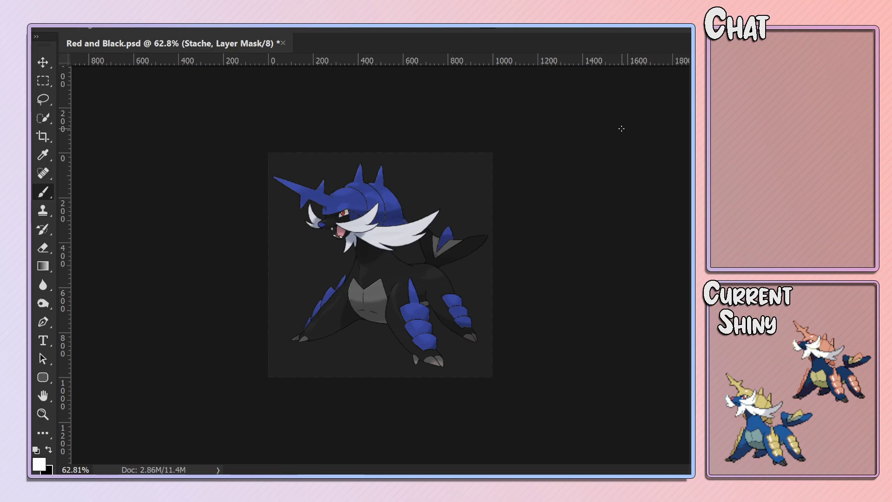
pyautogui.hotkey('ctrl', '0')
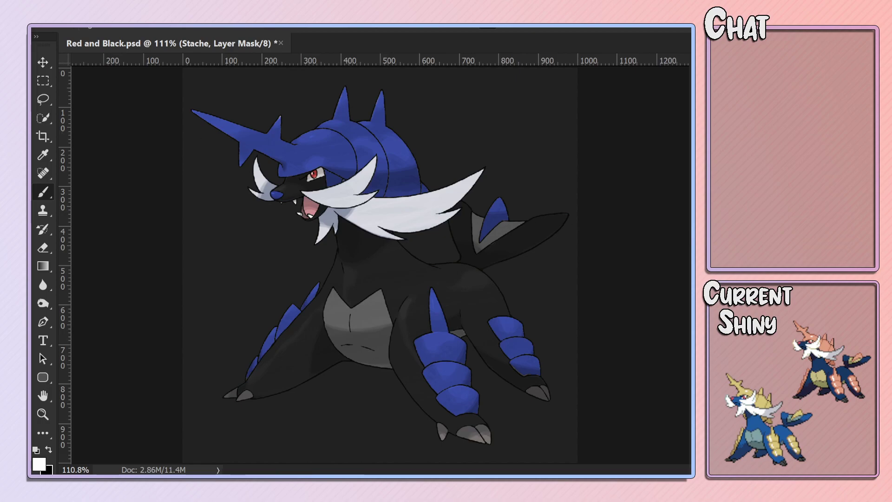
# Zoom in on the head and horn and compare the scales before and after the last change.
pyautogui.click(70, 25)
pyautogui.click(280, 119)
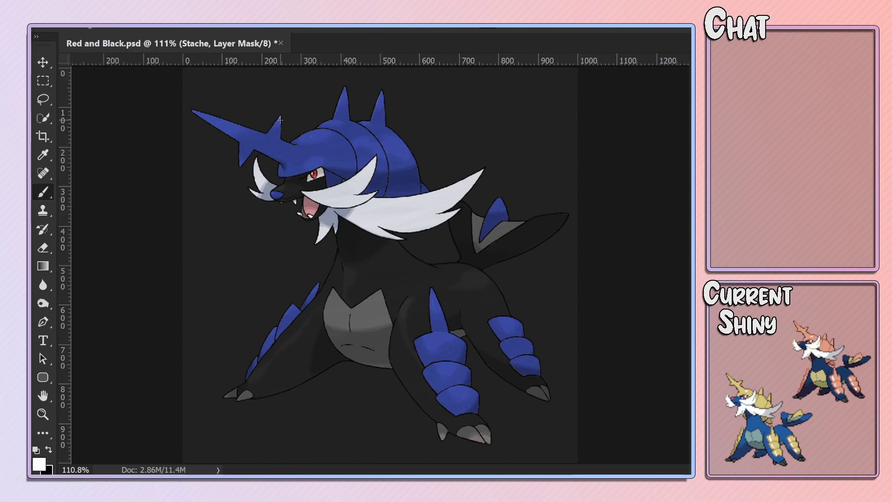
pyautogui.hotkey('ctrl', '+')
pyautogui.scroll(2, 344, 175)
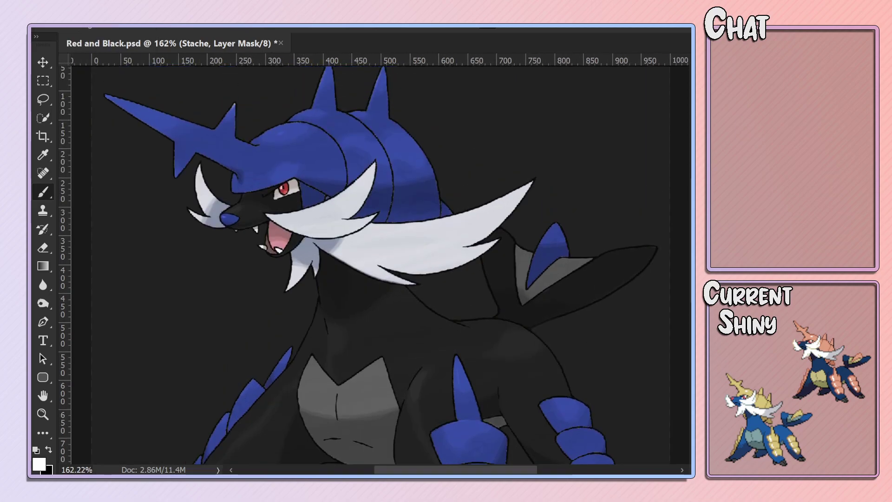
pyautogui.press('h')
pyautogui.hotkey('alt', '[')
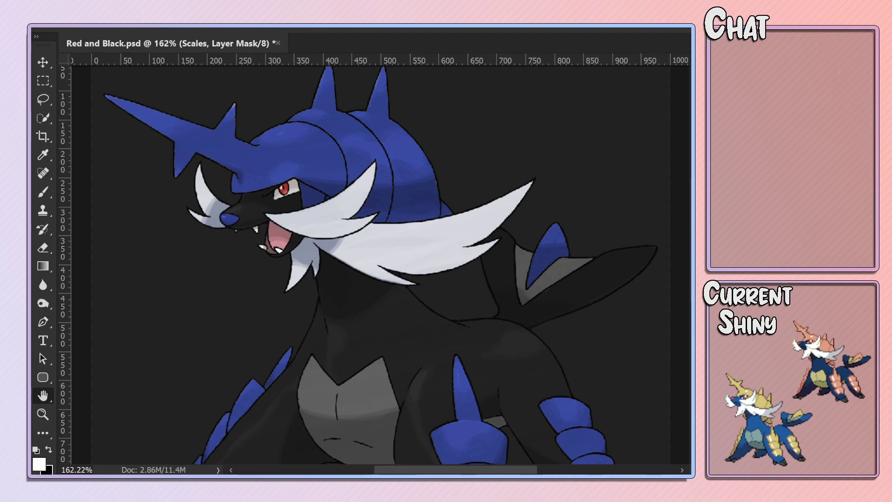
pyautogui.hotkey('ctrl', 'z')
pyautogui.hotkey('ctrl', 'shift', 'z')
pyautogui.press('b')
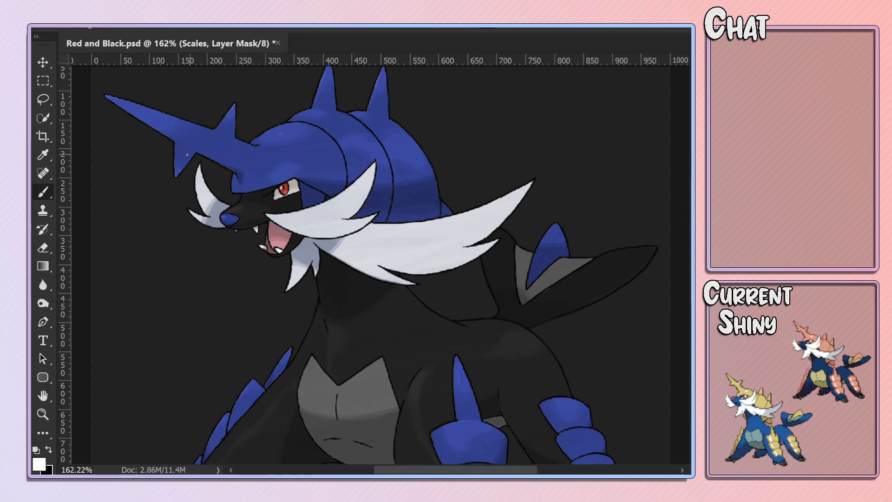
pyautogui.scroll(5, 93, 149)
pyautogui.scroll(2, 380, 263)
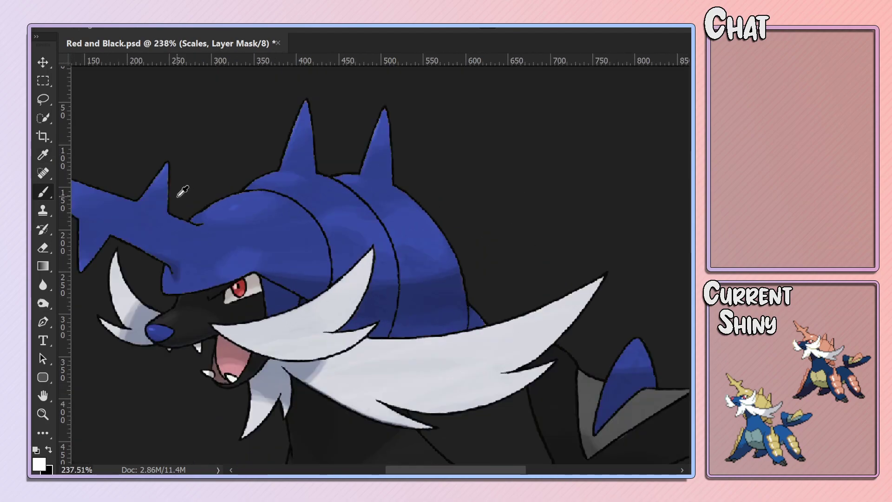
pyautogui.scroll(2, 381, 263)
pyautogui.moveTo(445, 471); pyautogui.dragTo(385, 472)
# Shrink the brush to 3 px and open Select and Mask on the Scales mask.
pyautogui.rightClick(381, 244)
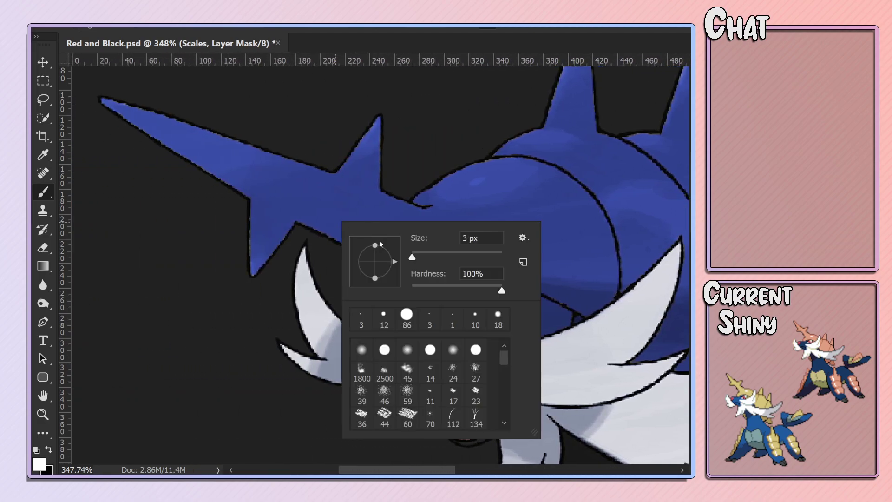
pyautogui.rightClick(375, 126)
pyautogui.moveTo(455, 168); pyautogui.dragTo(451, 168)
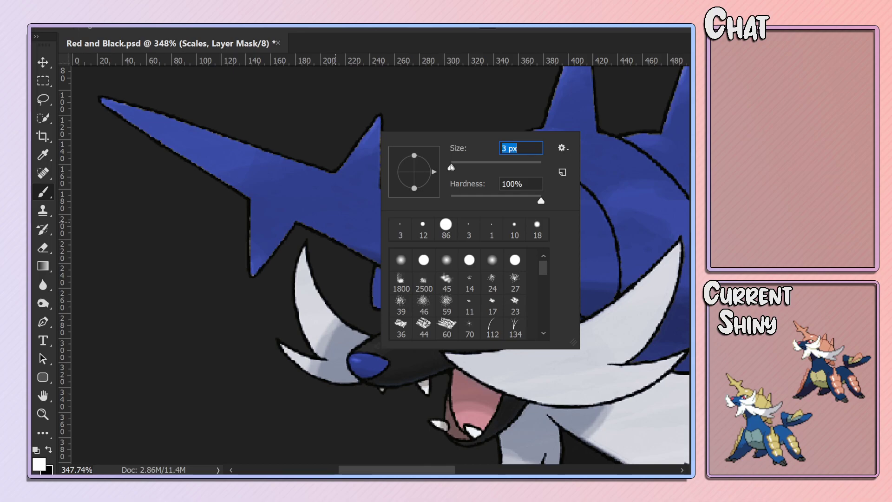
pyautogui.click(376, 126)
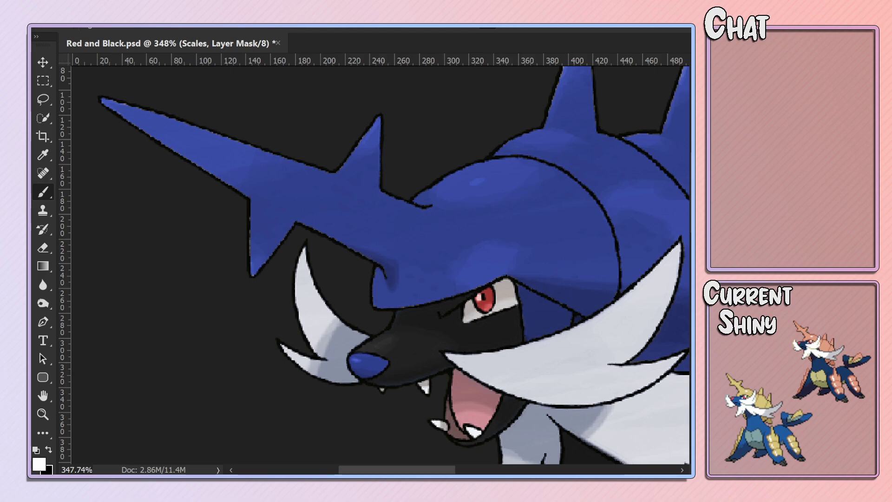
pyautogui.press('h')
pyautogui.hotkey('ctrl', '2')
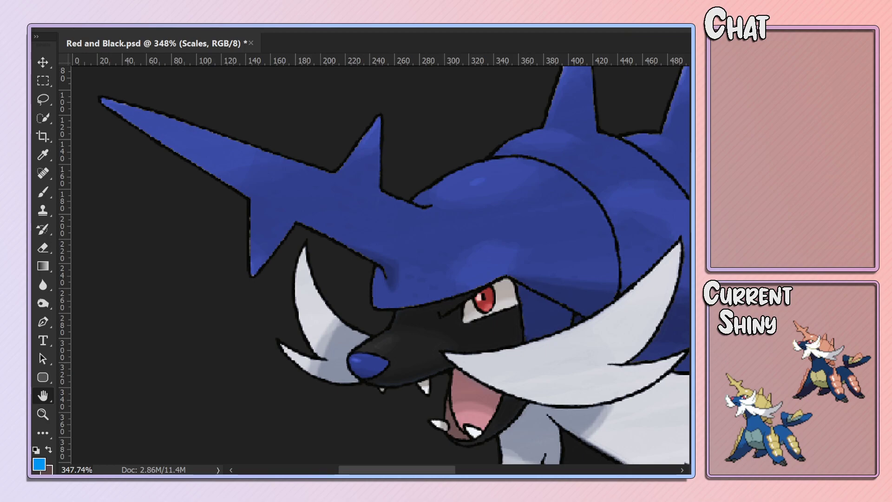
pyautogui.press('i')
pyautogui.press('b')
pyautogui.hotkey('ctrl', '\\')
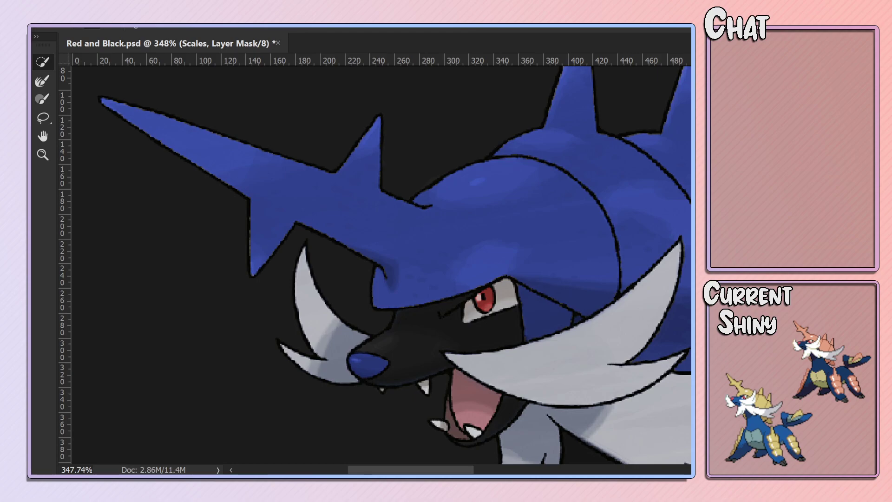
# Sweep the Refine Edge Brush along the top of the white whisker beside the head.
pyautogui.moveTo(524, 346); pyautogui.dragTo(679, 253)
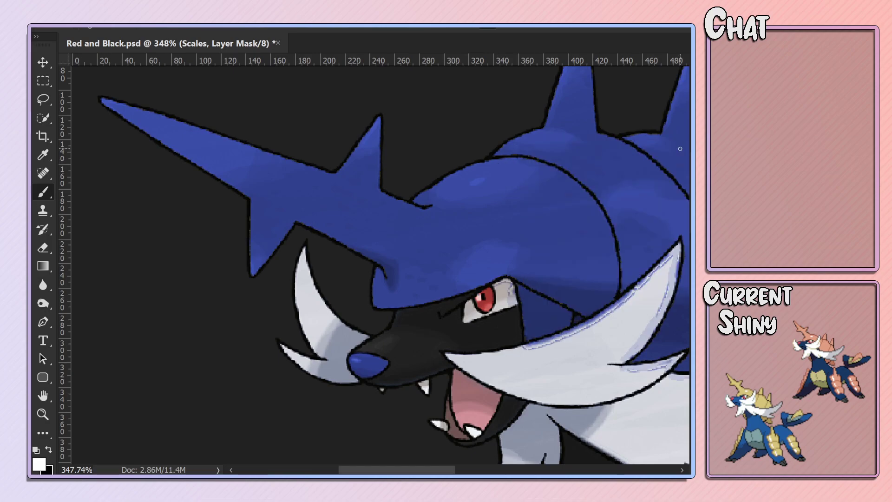
# Check the Scales layer mask on its own, then compare the scales with and without the recolour.
pyautogui.click(675, 150)
pyautogui.hotkey('alt', '\\')
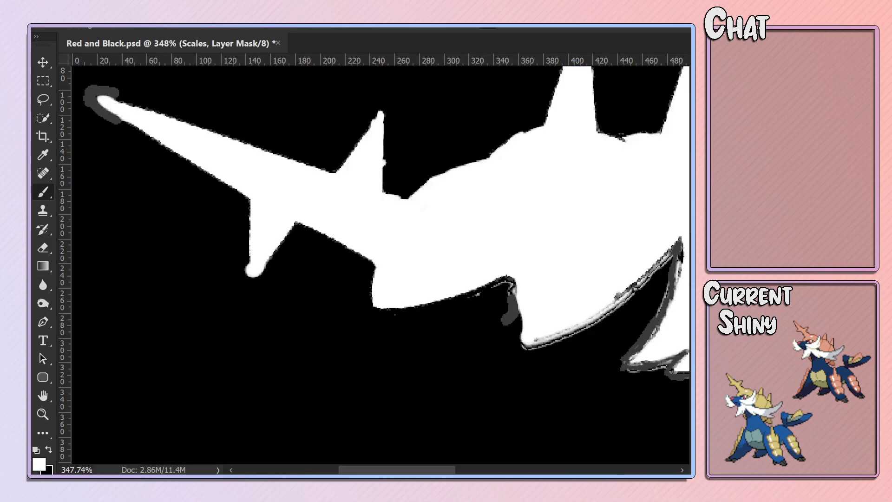
pyautogui.hotkey('alt', '\\')
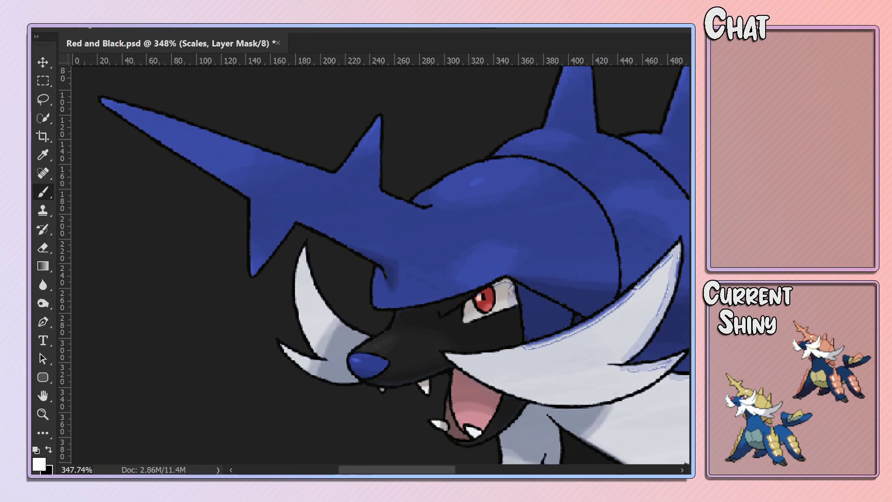
pyautogui.hotkey('ctrl', ',')
pyautogui.hotkey('ctrl', ',')
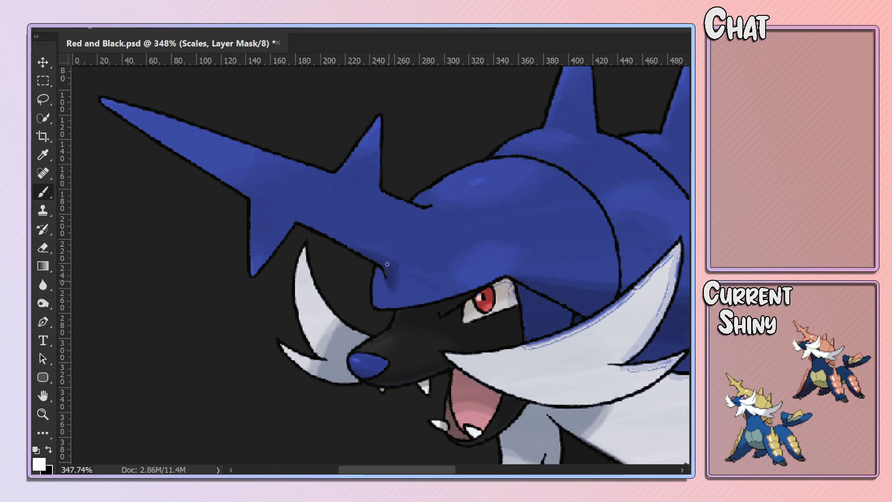
# Inspect the head's blue scales up close, switch the foreground to black, and view the full character.
pyautogui.scroll(-1, 572, 253)
pyautogui.scroll(-1, 587, 258)
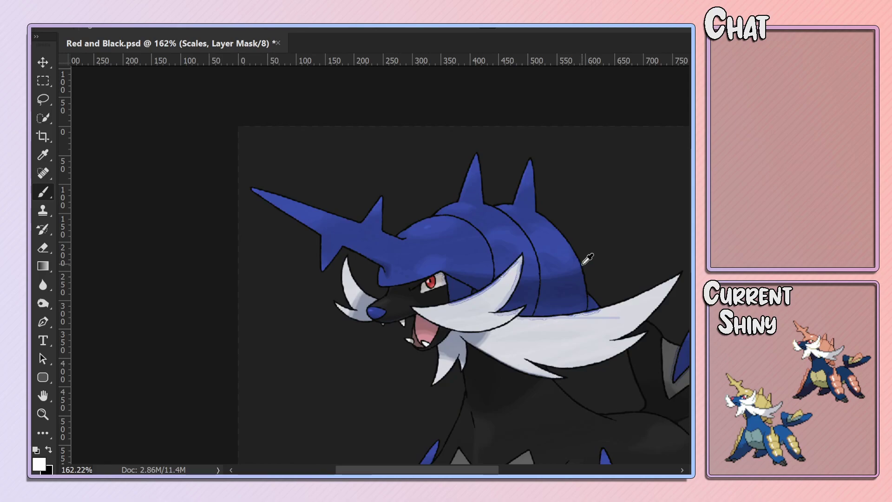
pyautogui.scroll(-1, 588, 258)
pyautogui.scroll(1, 511, 364)
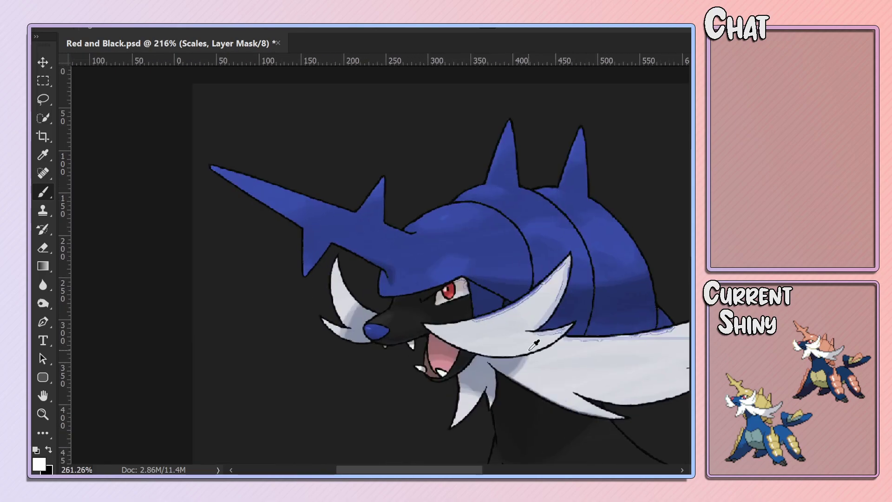
pyautogui.scroll(1, 534, 358)
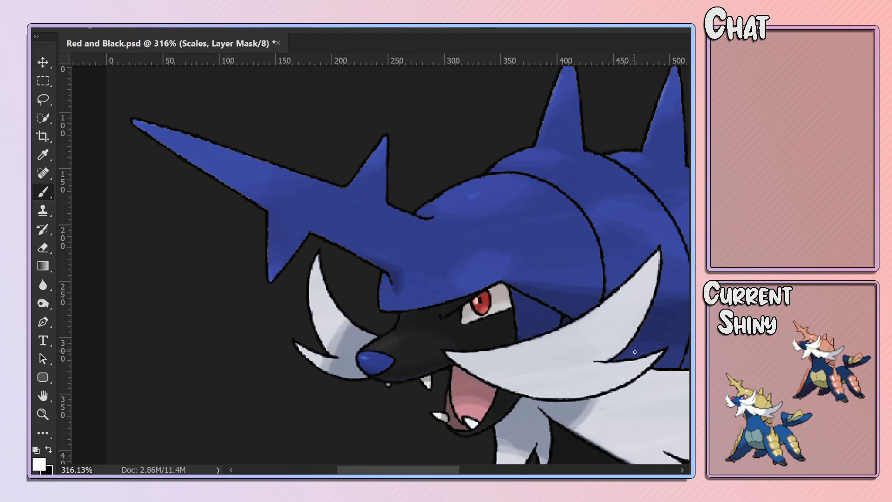
pyautogui.press('x')
pyautogui.scroll(-2, 599, 362)
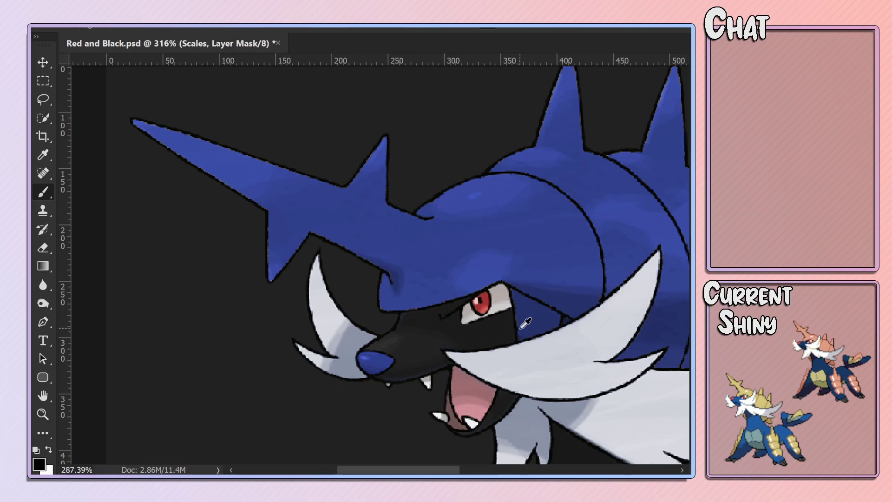
pyautogui.scroll(-2, 540, 328)
pyautogui.scroll(-2, 543, 325)
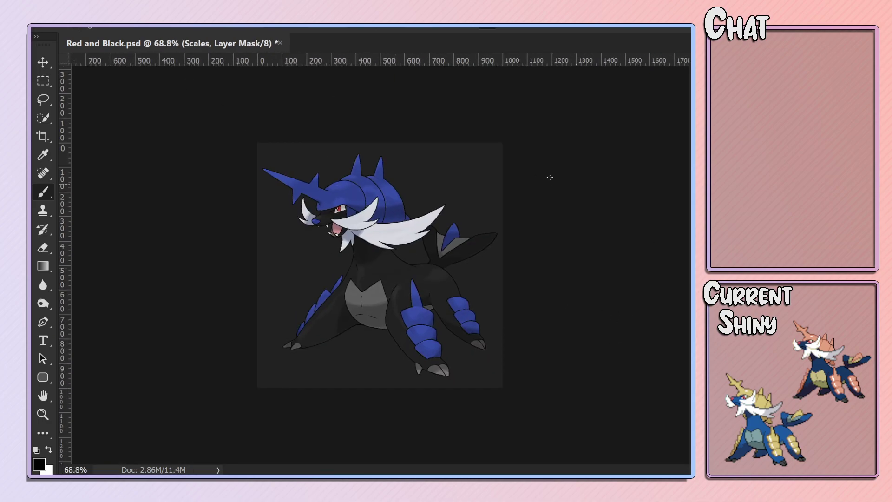
# Save the design as Blue and Black.psd.
pyautogui.click(65, 24)
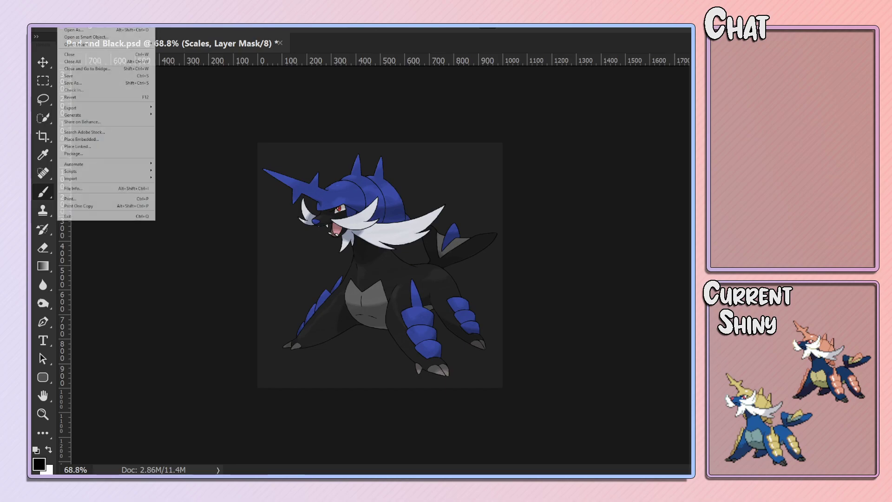
pyautogui.click(73, 83)
pyautogui.write('B')
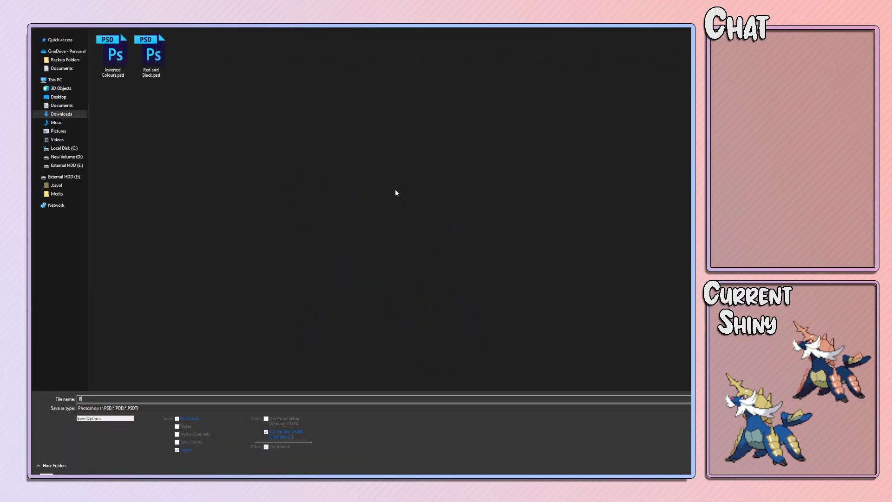
pyautogui.write('lue and Black')
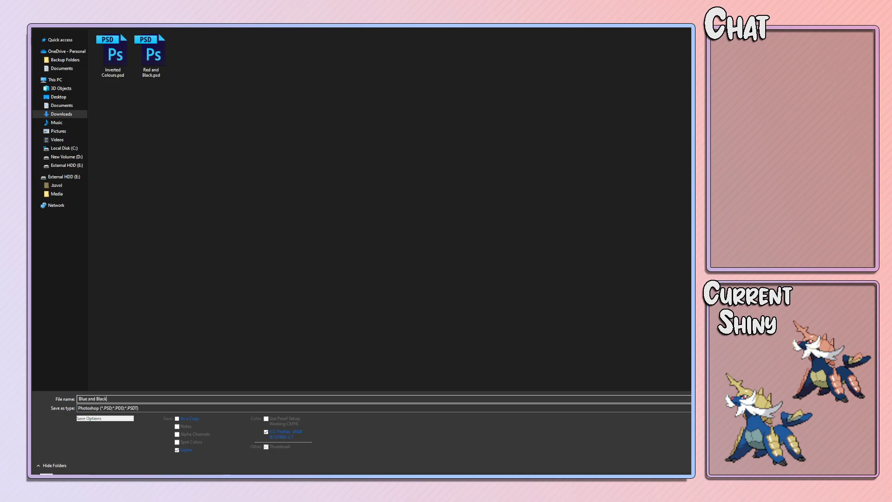
pyautogui.press('Return')
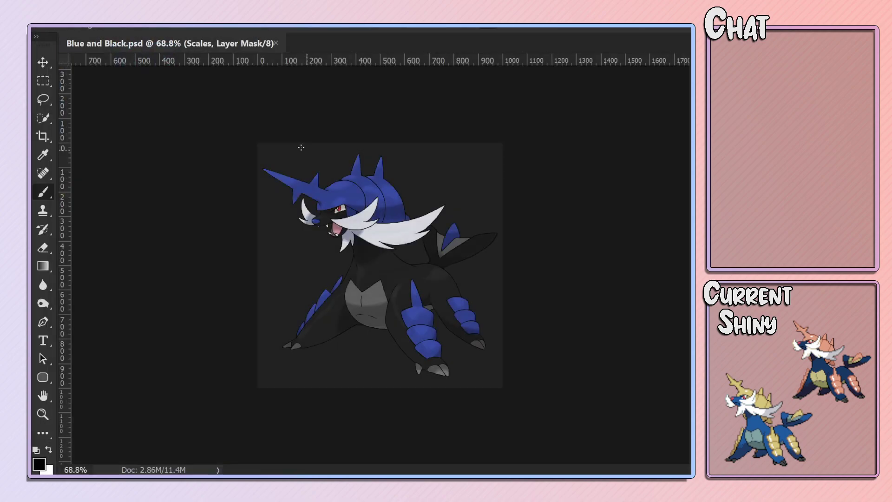
# Export a transparent-background PNG copy, Blue and Black.png, then restore the background layer.
pyautogui.hotkey('alt', 'f')
pyautogui.press('Escape')
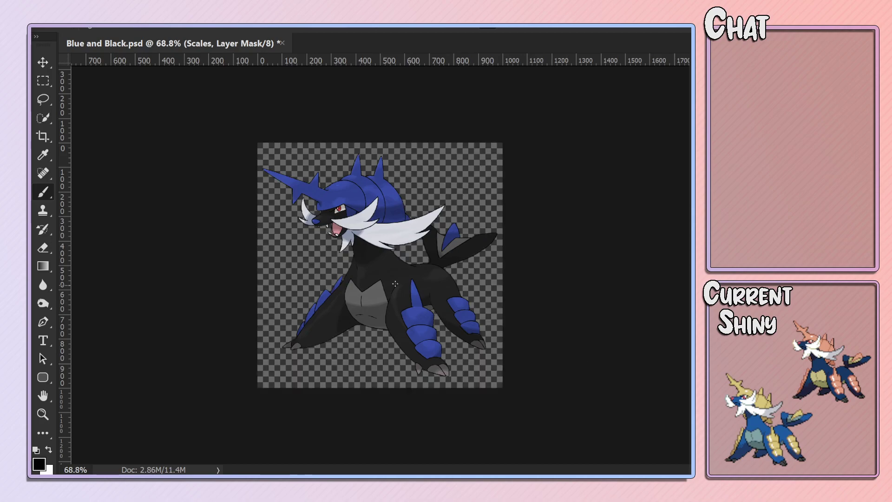
pyautogui.hotkey('alt', 'f')
pyautogui.click(94, 84)
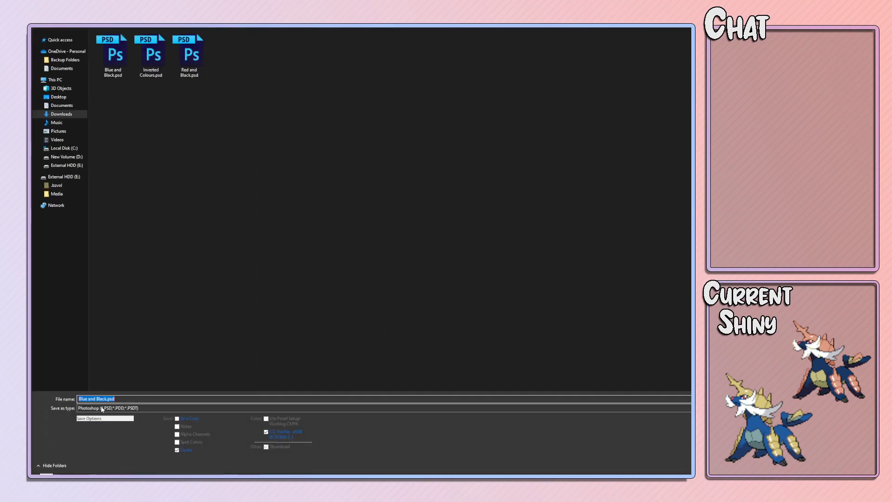
pyautogui.click(102, 409)
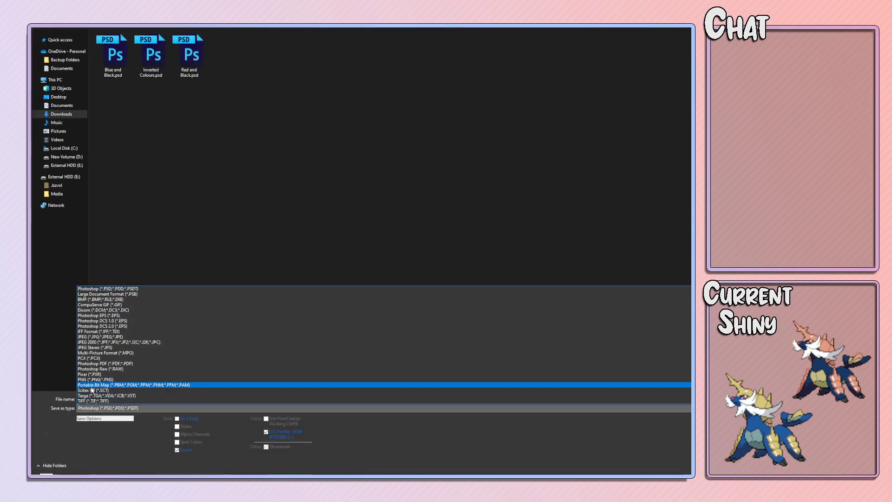
pyautogui.click(121, 381)
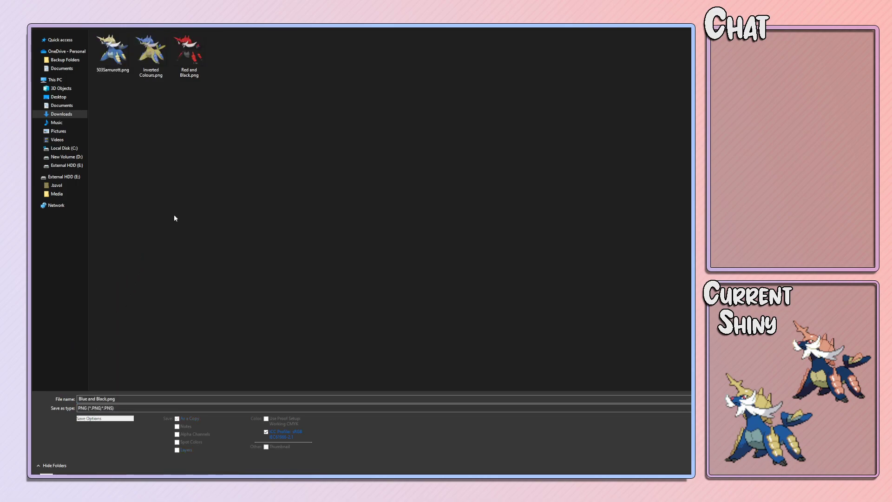
pyautogui.press('Return')
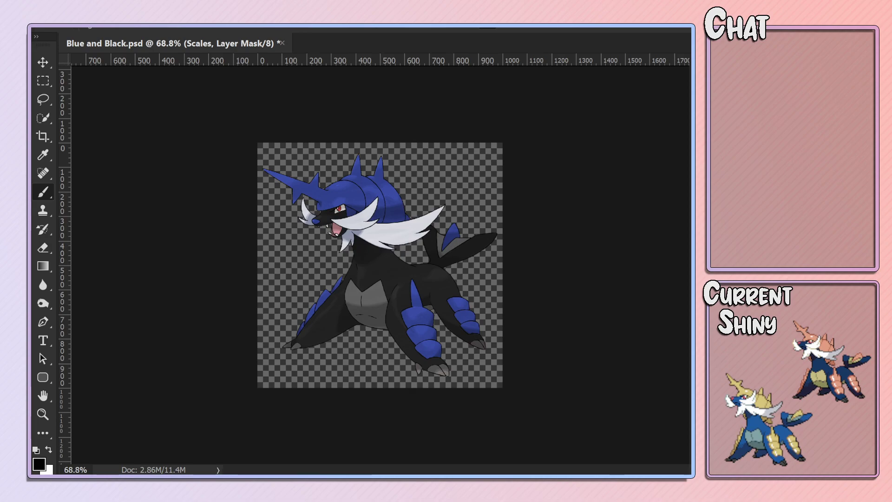
pyautogui.hotkey('ctrl', 'z')
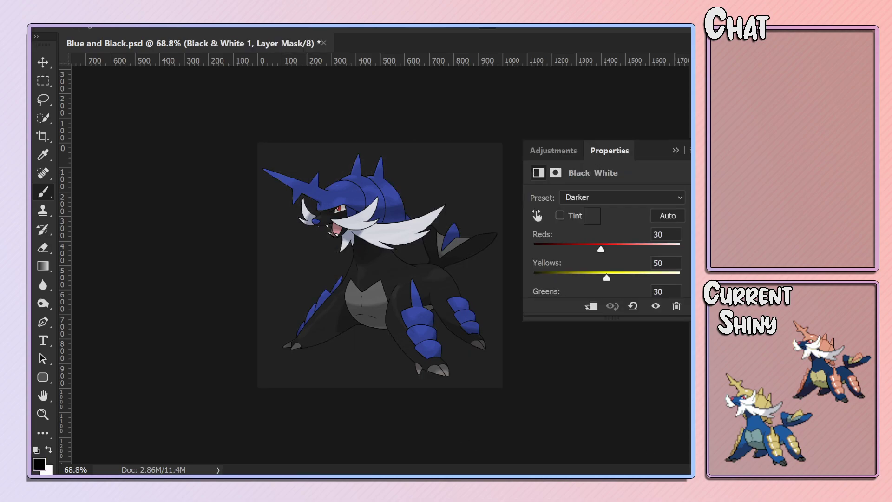
# Set the Main Body Hue/Saturation to Hue -89, Saturation +100, Lightness -66 for a dark green body.
pyautogui.hotkey('alt', '[')
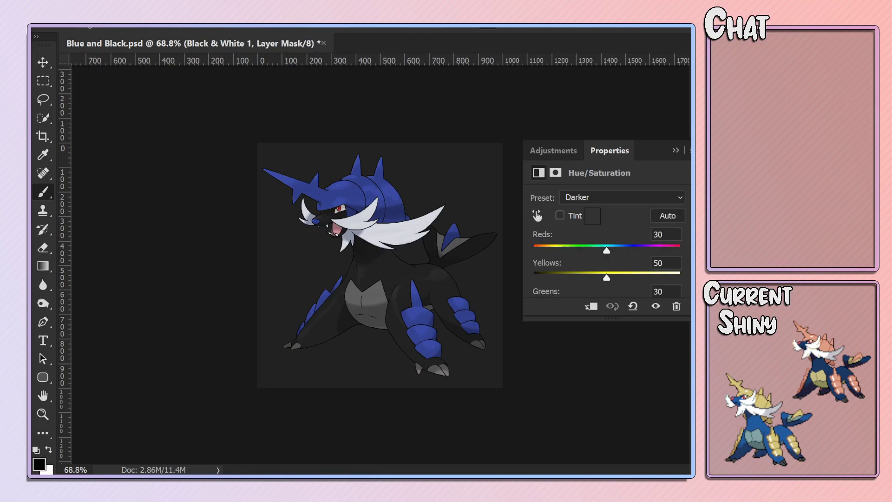
pyautogui.hotkey('ctrl', '2')
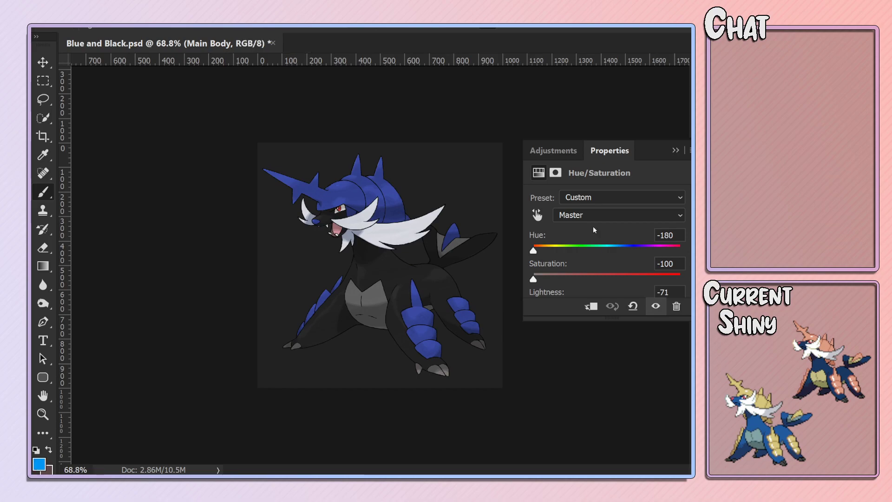
pyautogui.moveTo(574, 251)
pyautogui.mouseDown()
pyautogui.moveTo(593, 250)
pyautogui.moveTo(559, 280)
pyautogui.moveTo(689, 301)
pyautogui.mouseUp()
pyautogui.click(600, 280)
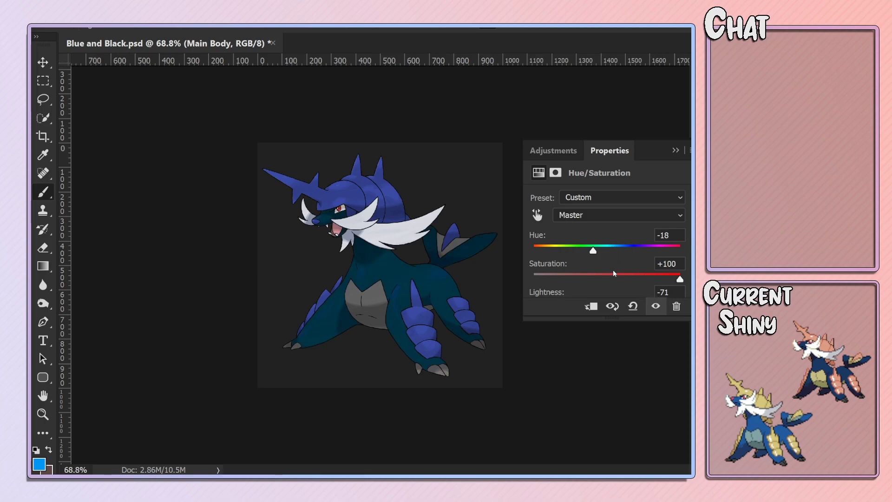
pyautogui.moveTo(599, 251)
pyautogui.mouseDown()
pyautogui.moveTo(671, 253)
pyautogui.moveTo(547, 253)
pyautogui.moveTo(561, 253)
pyautogui.moveTo(558, 274)
pyautogui.moveTo(540, 274)
pyautogui.moveTo(553, 274)
pyautogui.mouseUp()
pyautogui.scroll(-1, 562, 289)
pyautogui.scroll(-2, 601, 266)
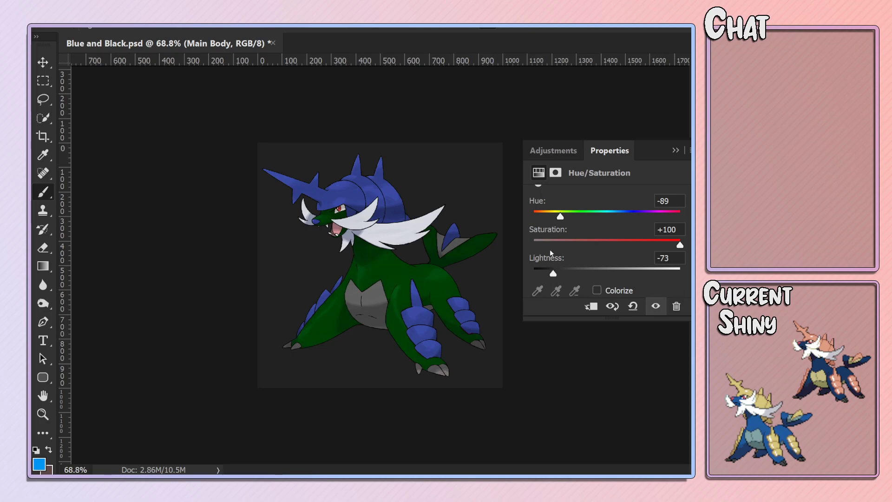
pyautogui.moveTo(645, 240)
pyautogui.mouseDown()
pyautogui.moveTo(622, 238)
pyautogui.moveTo(680, 240)
pyautogui.mouseUp()
pyautogui.moveTo(554, 274)
pyautogui.mouseDown()
pyautogui.moveTo(632, 278)
pyautogui.moveTo(548, 271)
pyautogui.moveTo(560, 270)
pyautogui.mouseUp()
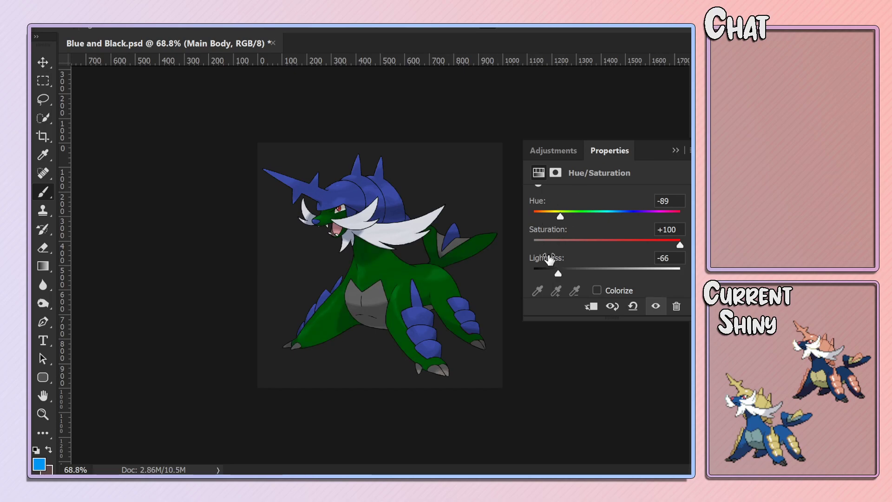
pyautogui.click(676, 150)
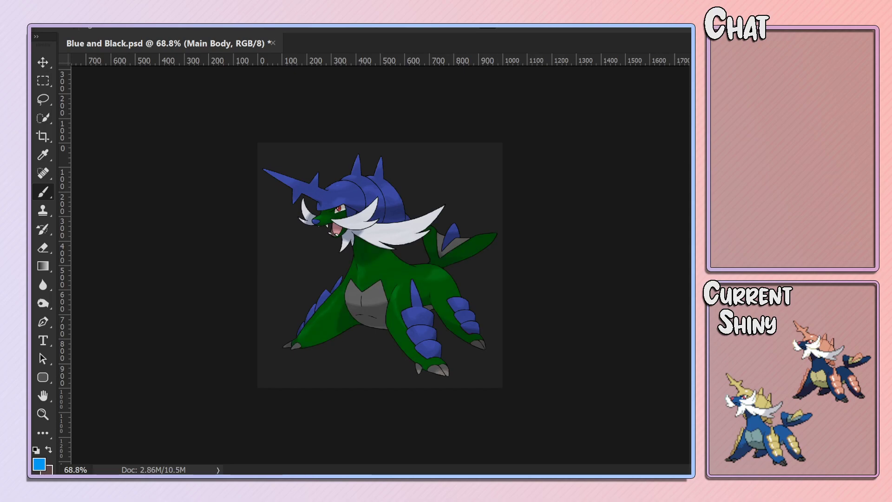
# Colorize the Scales Hue/Saturation layer at Hue 0, Saturation 76, Lightness -60 for red scales.
pyautogui.click(654, 217)
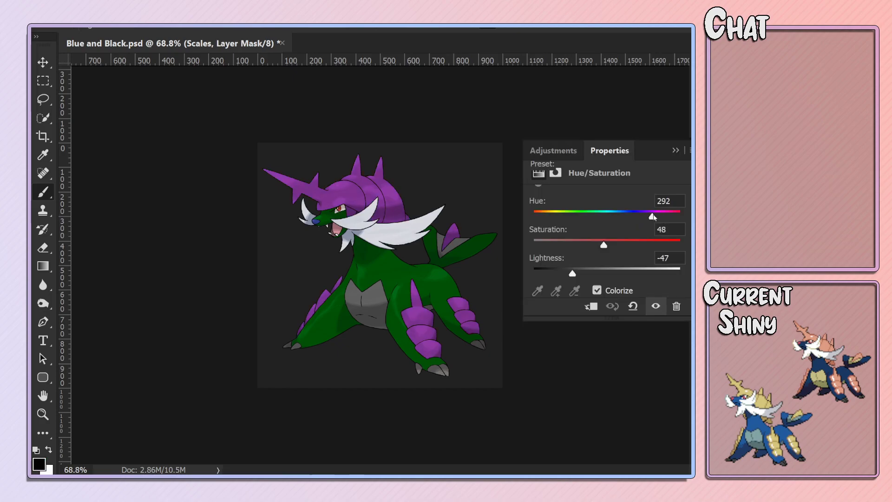
pyautogui.moveTo(655, 217); pyautogui.dragTo(663, 217)
pyautogui.moveTo(572, 273); pyautogui.dragTo(557, 275)
pyautogui.moveTo(603, 245); pyautogui.dragTo(680, 245)
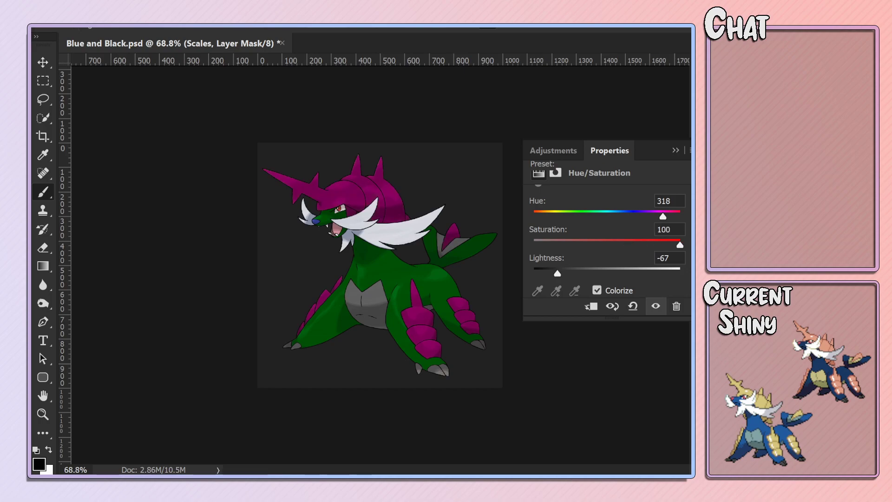
pyautogui.moveTo(663, 216); pyautogui.dragTo(641, 217)
pyautogui.moveTo(679, 244); pyautogui.dragTo(646, 245)
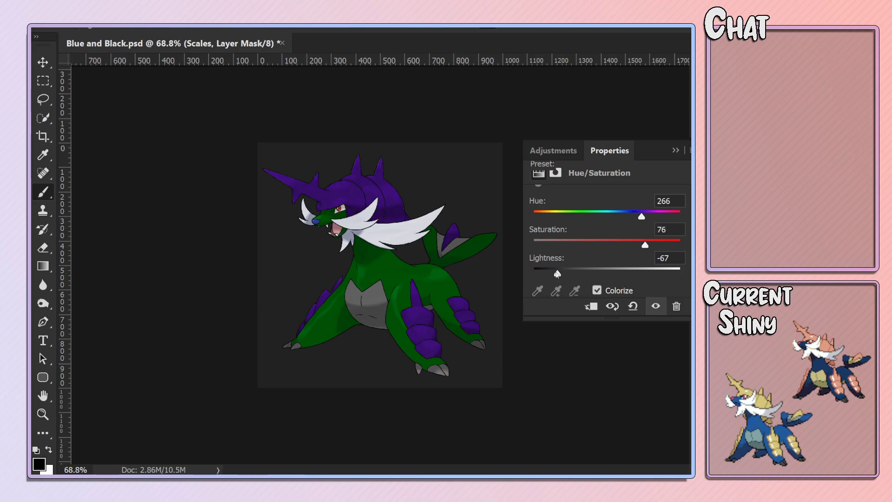
pyautogui.moveTo(557, 274); pyautogui.dragTo(562, 275)
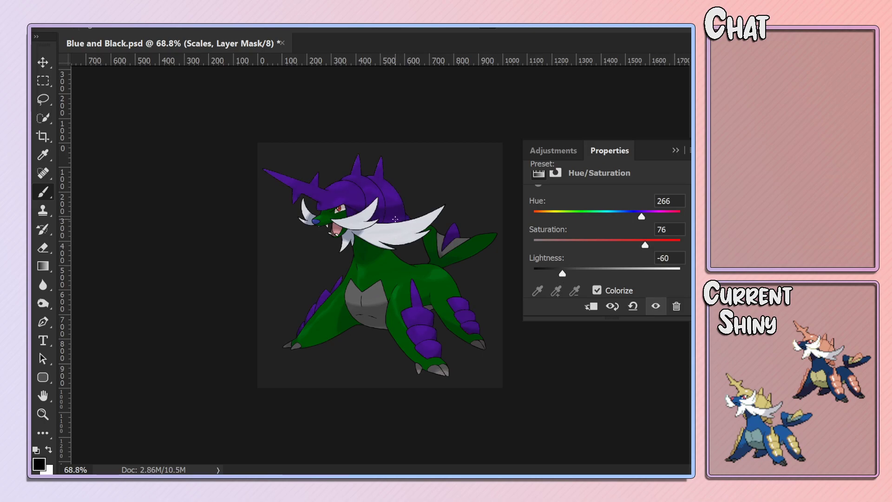
pyautogui.click(675, 150)
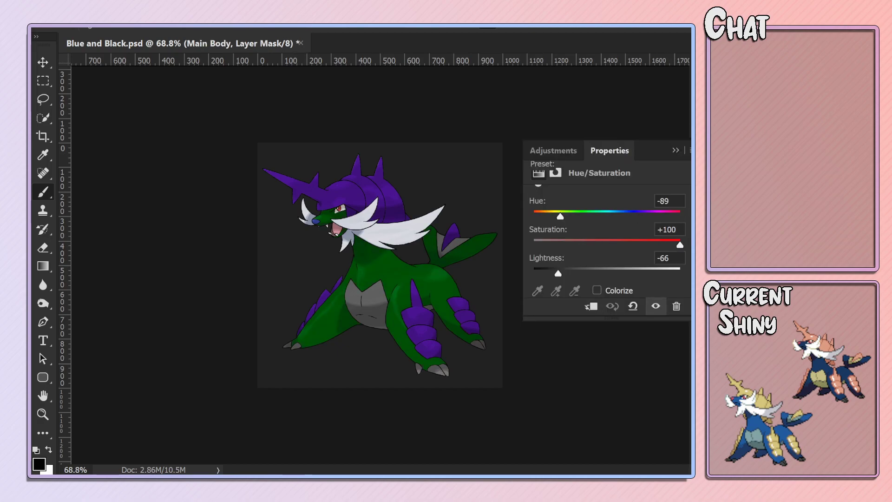
pyautogui.hotkey('alt', ']')
pyautogui.moveTo(641, 217); pyautogui.dragTo(508, 224)
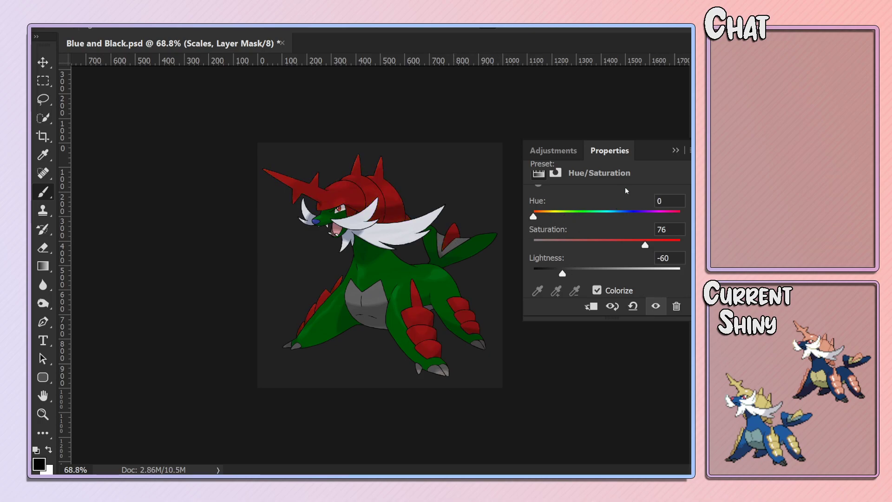
pyautogui.click(676, 150)
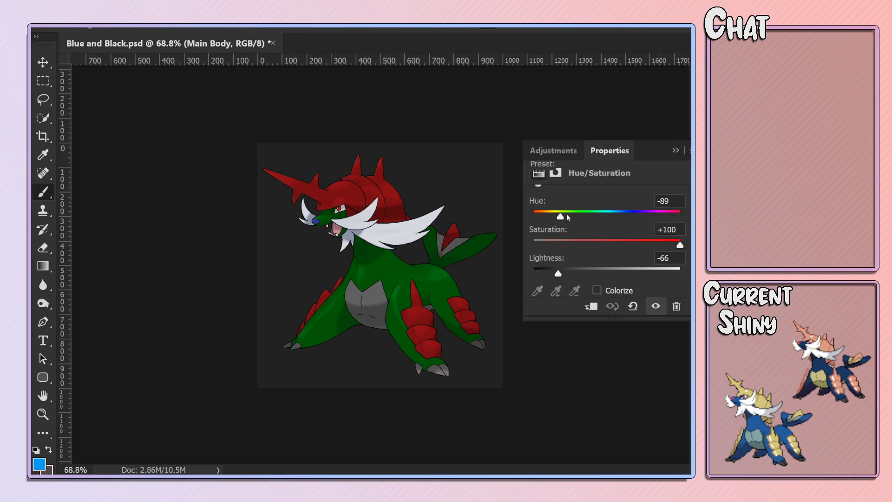
# Adjust the Main Body to about Hue +3, Lightness -6, Saturation +93 for a bright blue body.
pyautogui.moveTo(567, 217)
pyautogui.mouseDown()
pyautogui.moveTo(612, 213)
pyautogui.moveTo(587, 214)
pyautogui.mouseUp()
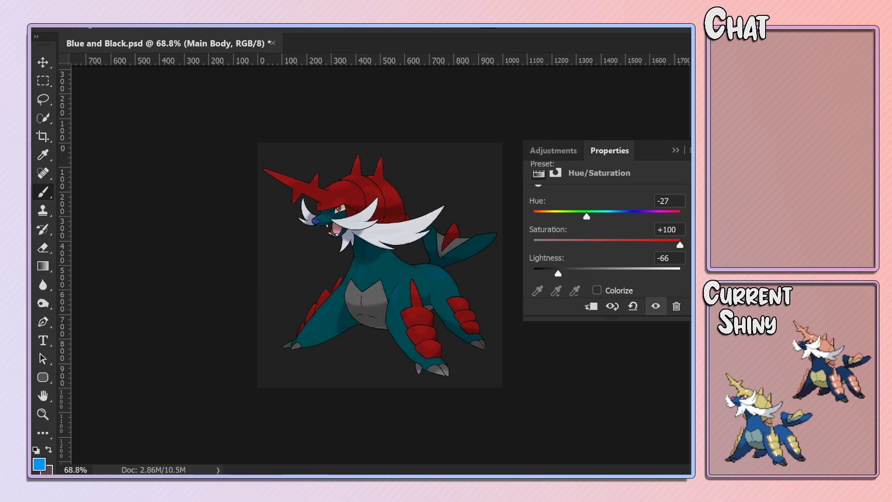
pyautogui.moveTo(569, 274); pyautogui.dragTo(571, 274)
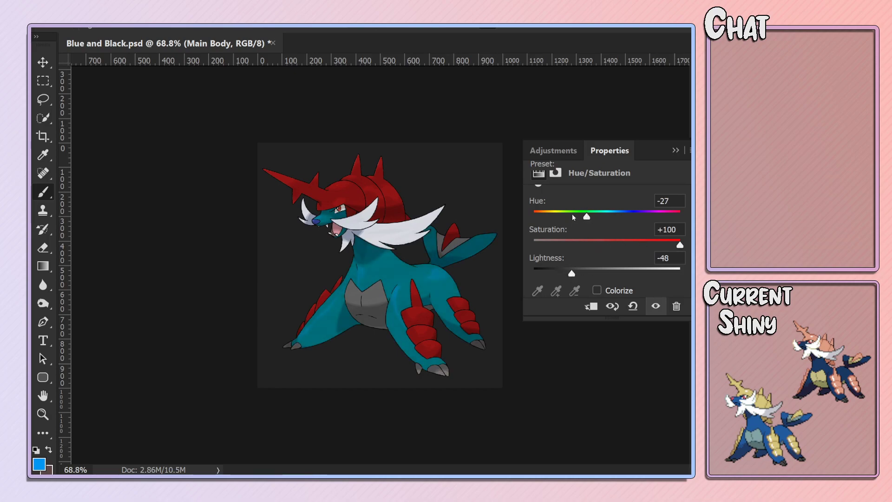
pyautogui.moveTo(587, 216); pyautogui.dragTo(601, 220)
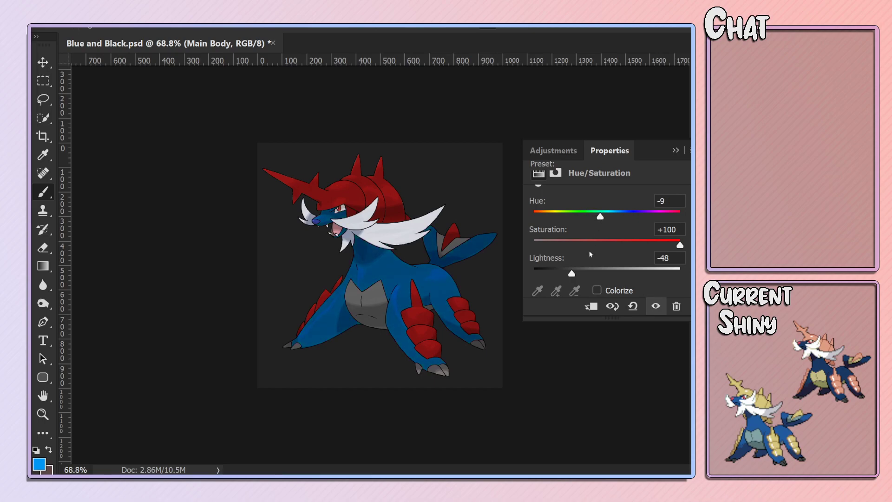
pyautogui.click(588, 274)
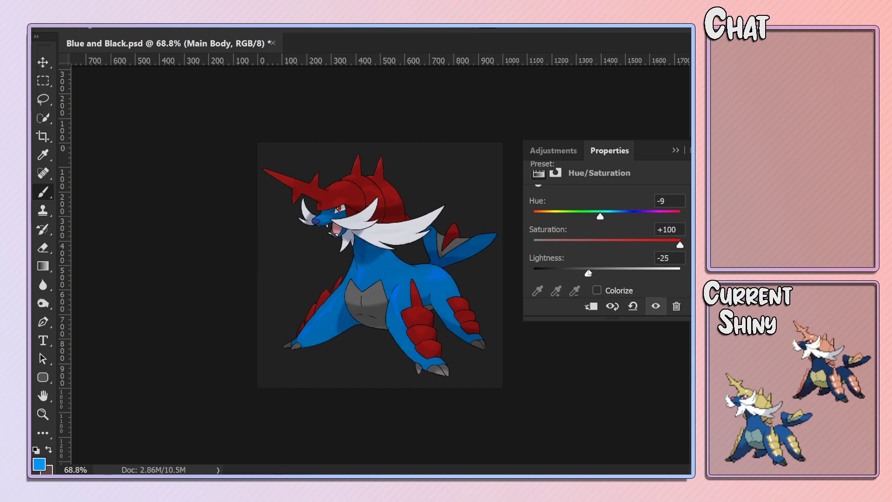
pyautogui.moveTo(679, 245)
pyautogui.mouseDown()
pyautogui.moveTo(615, 245)
pyautogui.moveTo(663, 244)
pyautogui.mouseUp()
pyautogui.moveTo(605, 269)
pyautogui.mouseDown()
pyautogui.moveTo(592, 270)
pyautogui.moveTo(665, 269)
pyautogui.moveTo(590, 269)
pyautogui.mouseUp()
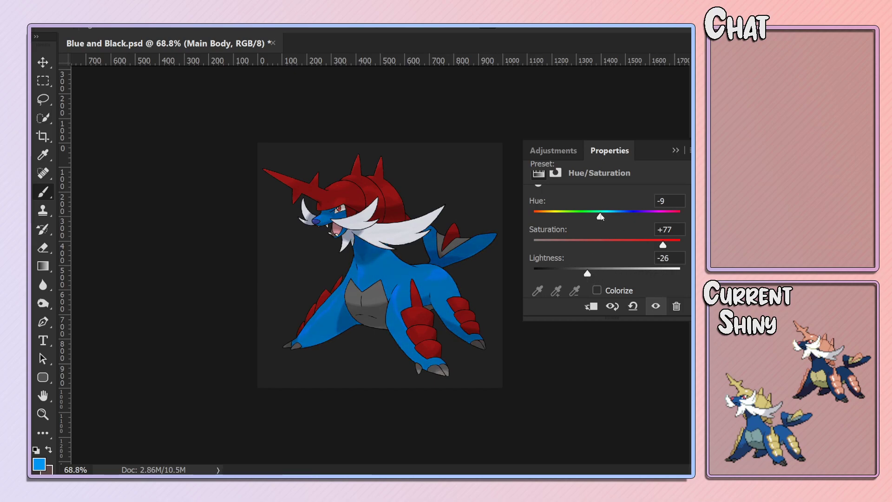
pyautogui.moveTo(600, 216); pyautogui.dragTo(608, 216)
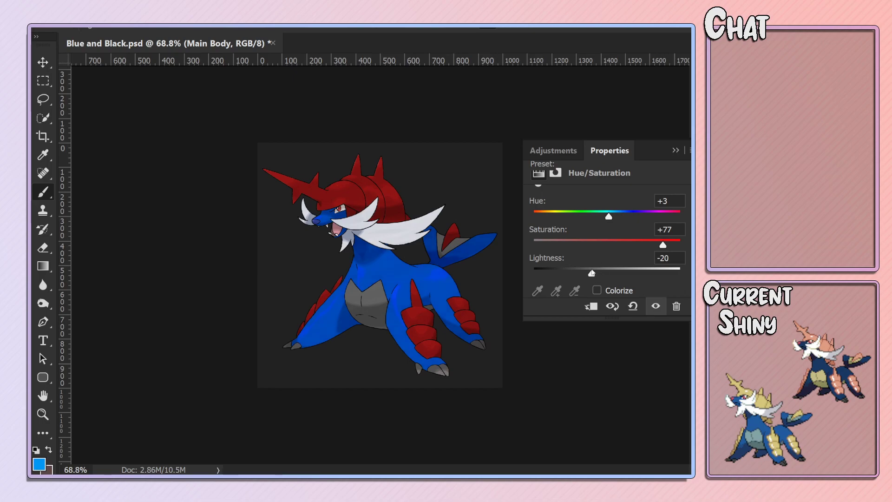
pyautogui.click(603, 272)
pyautogui.moveTo(622, 246); pyautogui.dragTo(674, 245)
# Add a Solid Color fill layer with hex 0056dc as the background.
pyautogui.click(675, 150)
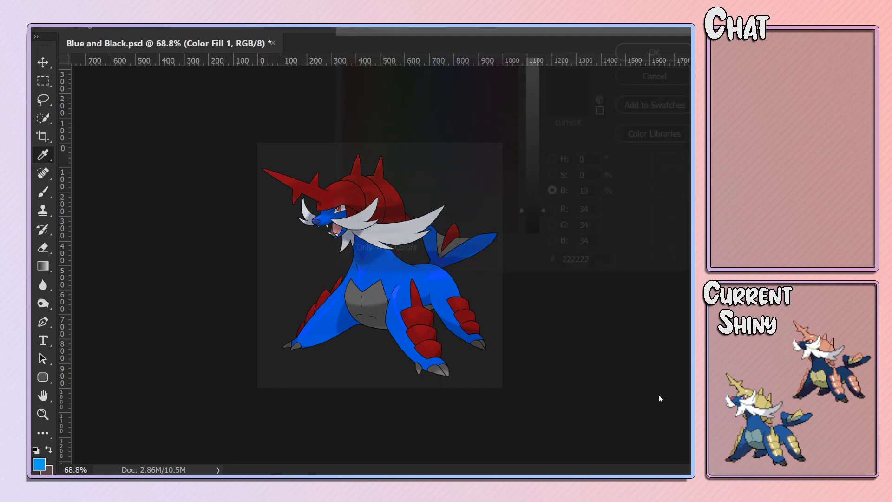
pyautogui.write('0056dc')
pyautogui.click(664, 49)
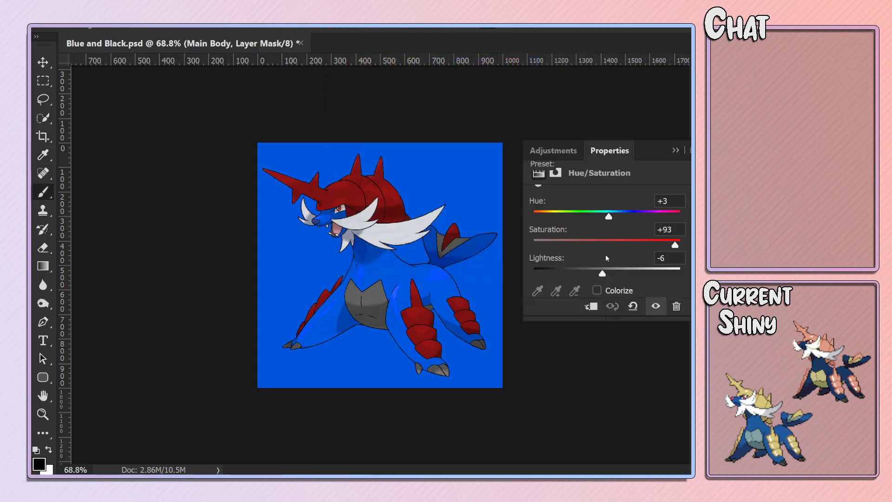
# Experiment with the body's hue, draining its colour to grey and brightening it toward white.
pyautogui.moveTo(612, 240); pyautogui.dragTo(638, 240)
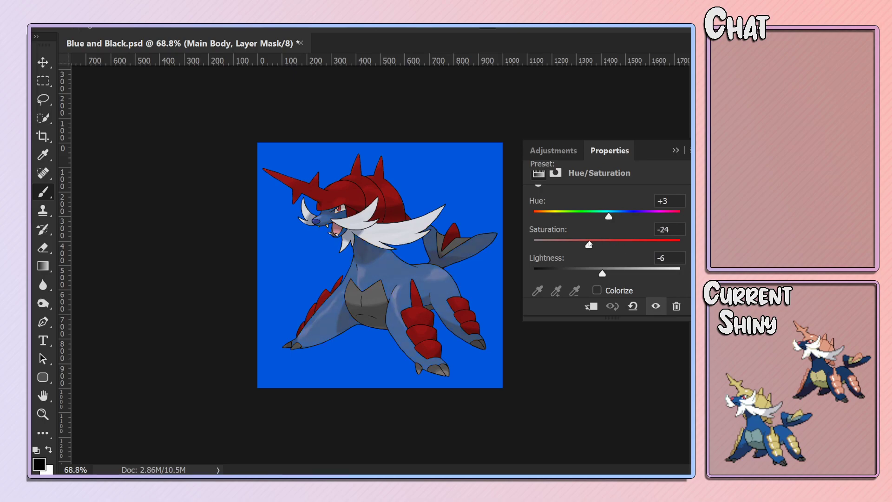
pyautogui.moveTo(602, 273)
pyautogui.mouseDown()
pyautogui.moveTo(635, 273)
pyautogui.moveTo(667, 248)
pyautogui.mouseUp()
pyautogui.moveTo(612, 217); pyautogui.dragTo(596, 218)
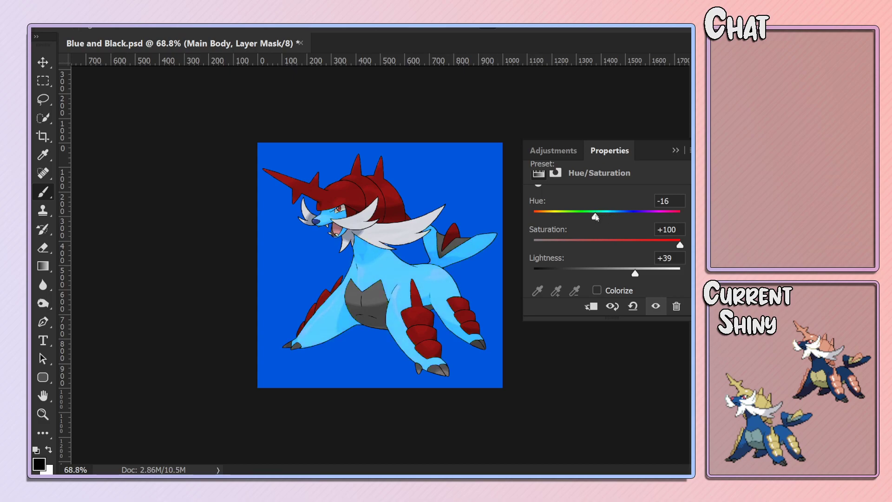
pyautogui.moveTo(680, 245); pyautogui.dragTo(533, 245)
pyautogui.moveTo(635, 273)
pyautogui.mouseDown()
pyautogui.moveTo(601, 276)
pyautogui.moveTo(689, 283)
pyautogui.moveTo(634, 278)
pyautogui.mouseUp()
pyautogui.moveTo(533, 245)
pyautogui.mouseDown()
pyautogui.moveTo(680, 245)
pyautogui.moveTo(507, 244)
pyautogui.mouseUp()
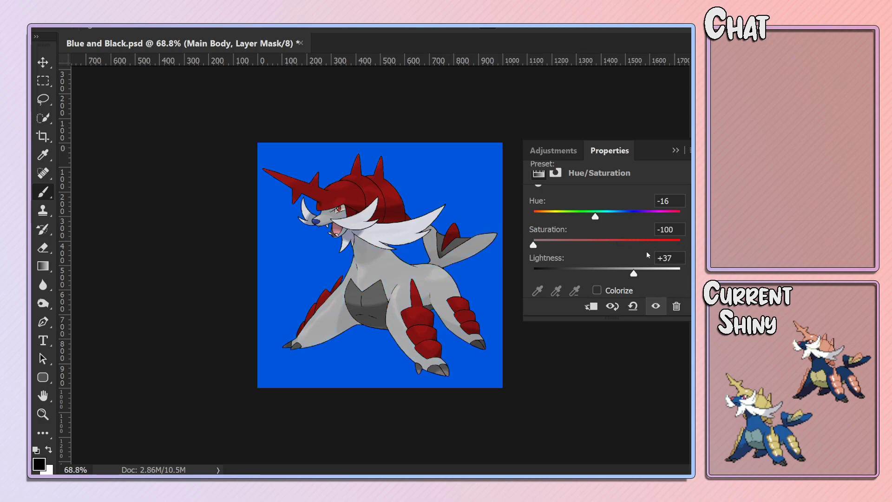
pyautogui.moveTo(634, 273); pyautogui.dragTo(681, 274)
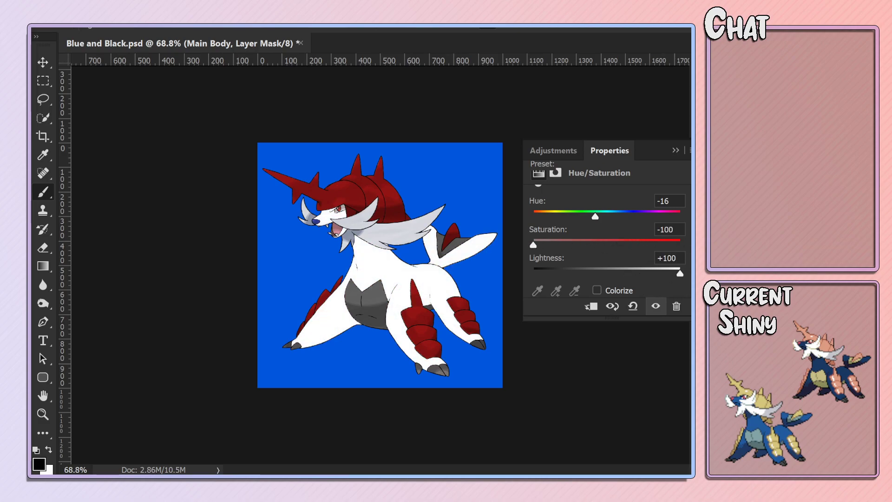
pyautogui.moveTo(659, 245); pyautogui.dragTo(501, 245)
# Settle the Main Body at Hue -180, Saturation +10, Lightness +69 for a pale cream body.
pyautogui.moveTo(680, 274)
pyautogui.mouseDown()
pyautogui.moveTo(639, 273)
pyautogui.moveTo(659, 272)
pyautogui.mouseUp()
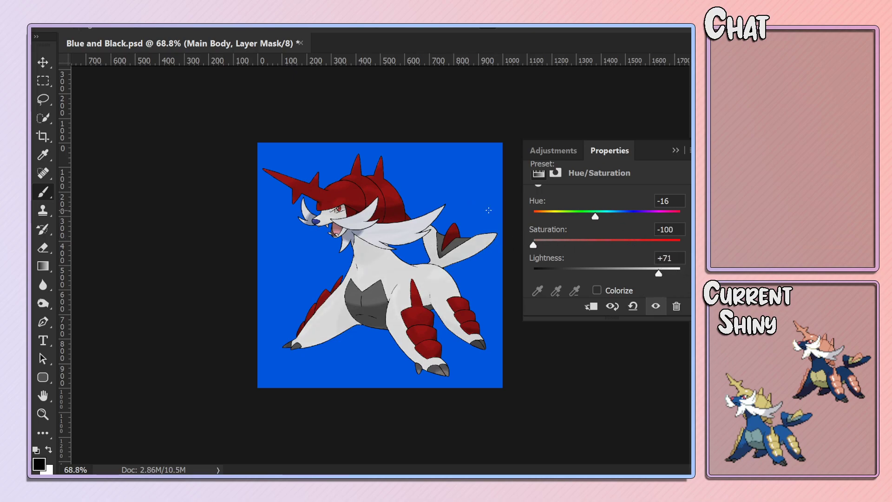
pyautogui.moveTo(659, 273)
pyautogui.mouseDown()
pyautogui.moveTo(480, 269)
pyautogui.moveTo(679, 273)
pyautogui.mouseUp()
pyautogui.moveTo(579, 245); pyautogui.dragTo(608, 245)
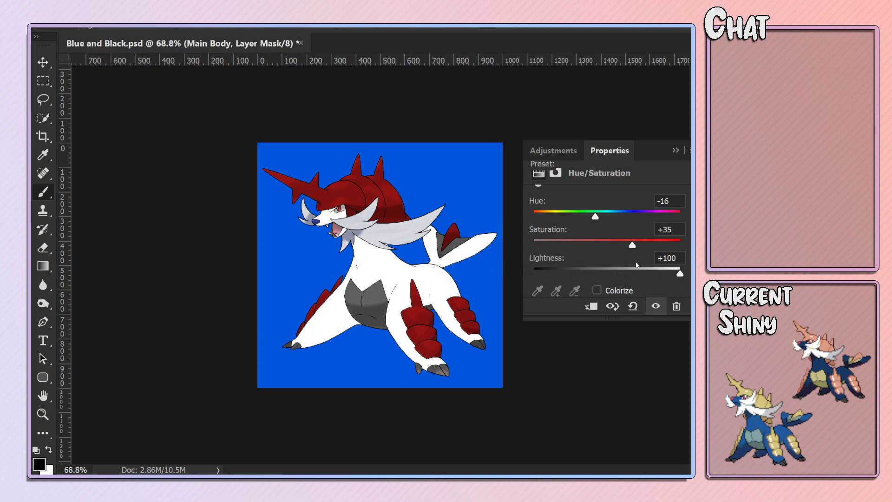
pyautogui.moveTo(636, 273)
pyautogui.mouseDown()
pyautogui.moveTo(661, 273)
pyautogui.moveTo(644, 275)
pyautogui.mouseUp()
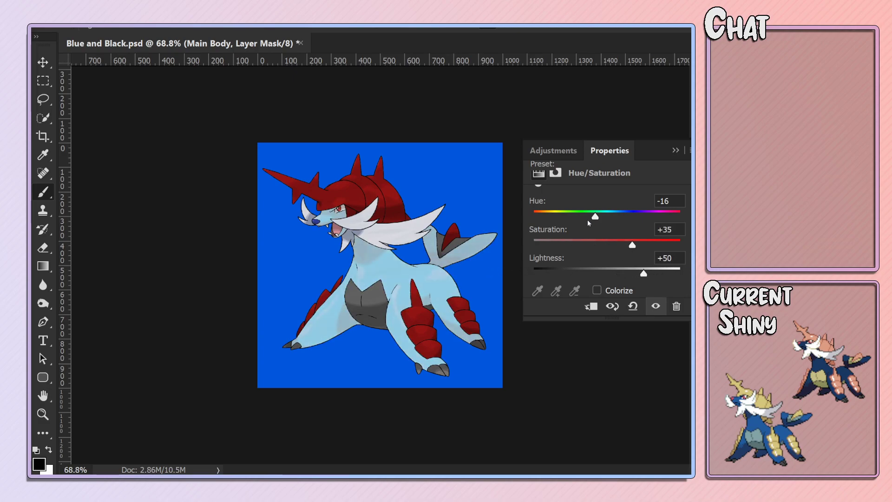
pyautogui.moveTo(587, 221)
pyautogui.mouseDown()
pyautogui.moveTo(498, 223)
pyautogui.moveTo(543, 220)
pyautogui.moveTo(522, 216)
pyautogui.mouseUp()
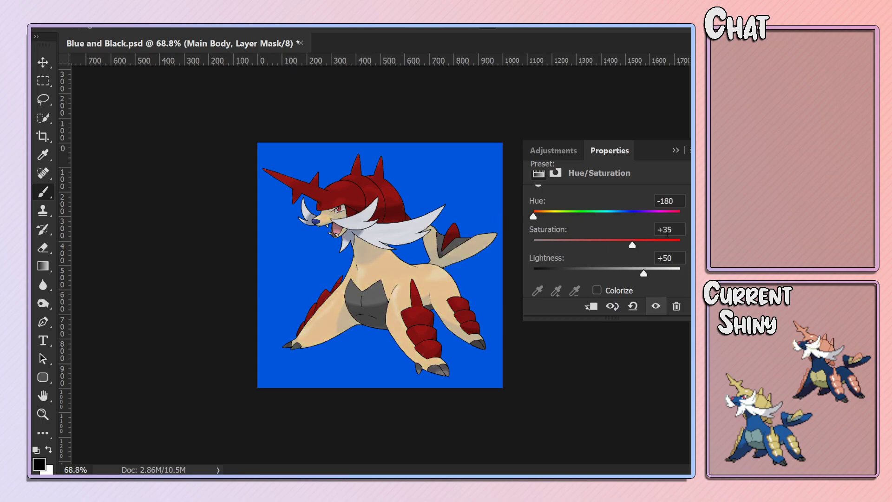
pyautogui.moveTo(654, 245)
pyautogui.mouseDown()
pyautogui.moveTo(582, 245)
pyautogui.moveTo(614, 244)
pyautogui.mouseUp()
pyautogui.moveTo(643, 273); pyautogui.dragTo(658, 275)
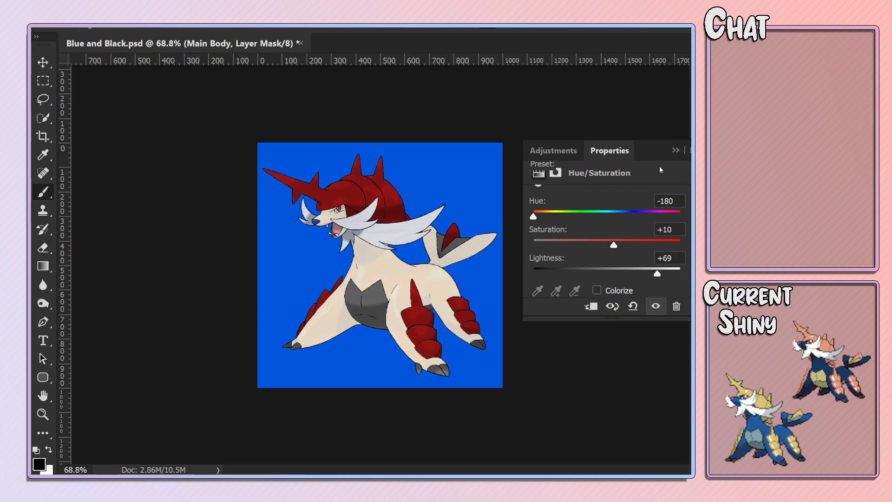
# Collapse the Properties panel, zoom in to inspect the cream body's edges, and zoom back out.
pyautogui.click(675, 150)
pyautogui.scroll(-2, 395, 269)
pyautogui.scroll(5, 438, 304)
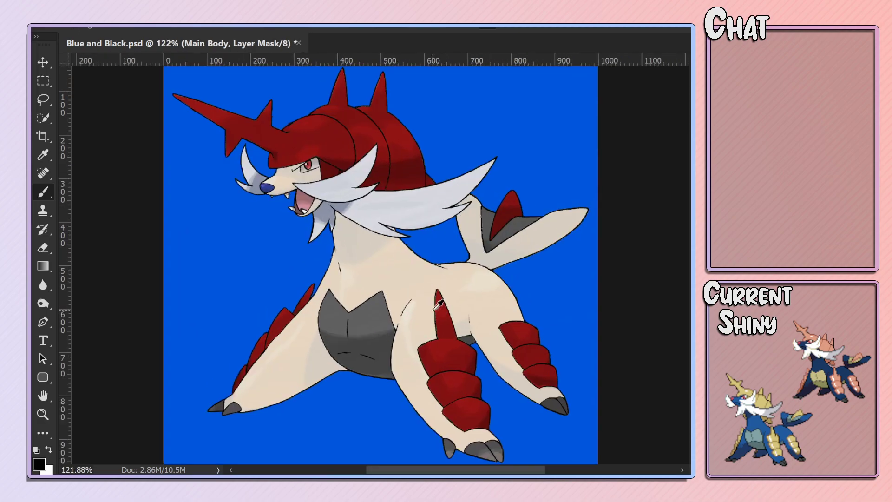
pyautogui.scroll(3, 439, 304)
pyautogui.scroll(2, 439, 302)
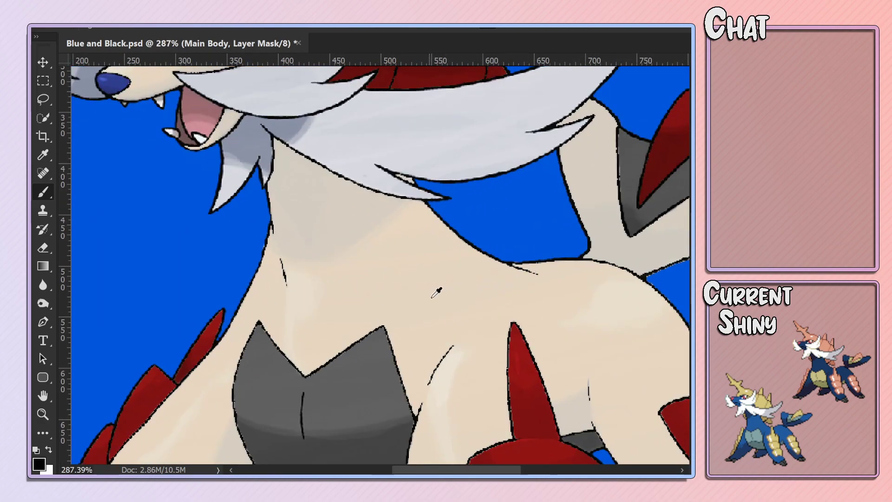
pyautogui.scroll(-2, 390, 314)
pyautogui.scroll(-3, 390, 314)
pyautogui.scroll(-1, 391, 314)
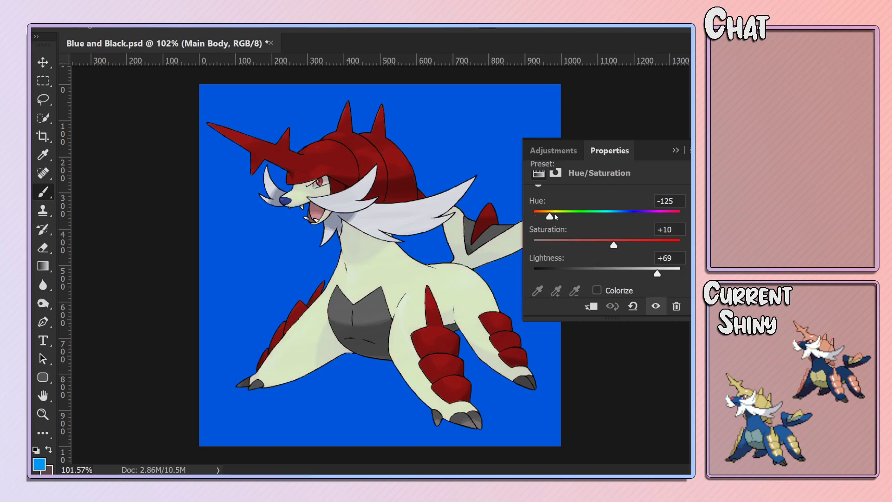
# Try lavender, mint, purple and orange body tints, ending at Hue -180, Saturation +3, Lightness -4.
pyautogui.moveTo(555, 217); pyautogui.dragTo(684, 211)
pyautogui.click(583, 214)
pyautogui.moveTo(617, 240)
pyautogui.mouseDown()
pyautogui.moveTo(505, 242)
pyautogui.moveTo(593, 243)
pyautogui.mouseUp()
pyautogui.click(654, 213)
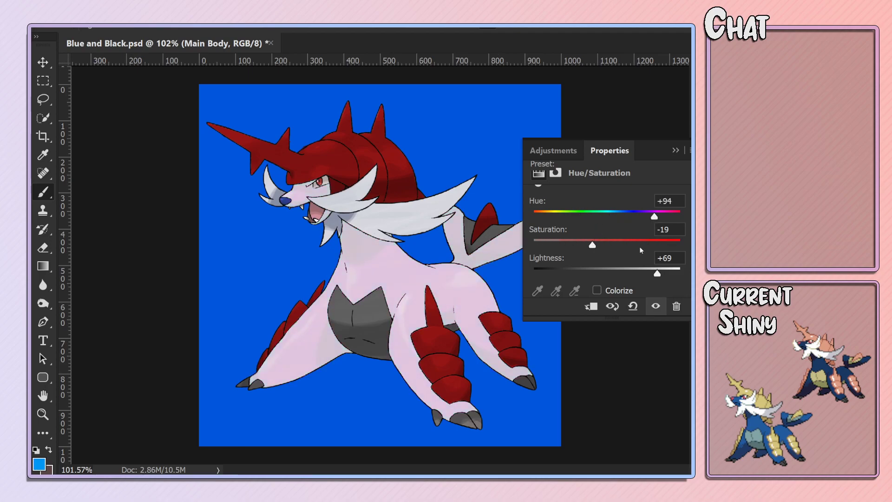
pyautogui.moveTo(656, 273); pyautogui.dragTo(603, 274)
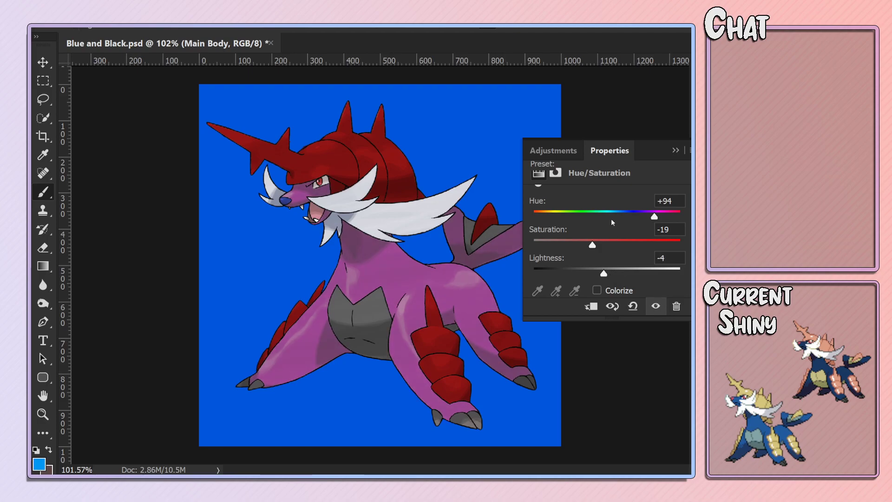
pyautogui.moveTo(611, 219); pyautogui.dragTo(515, 221)
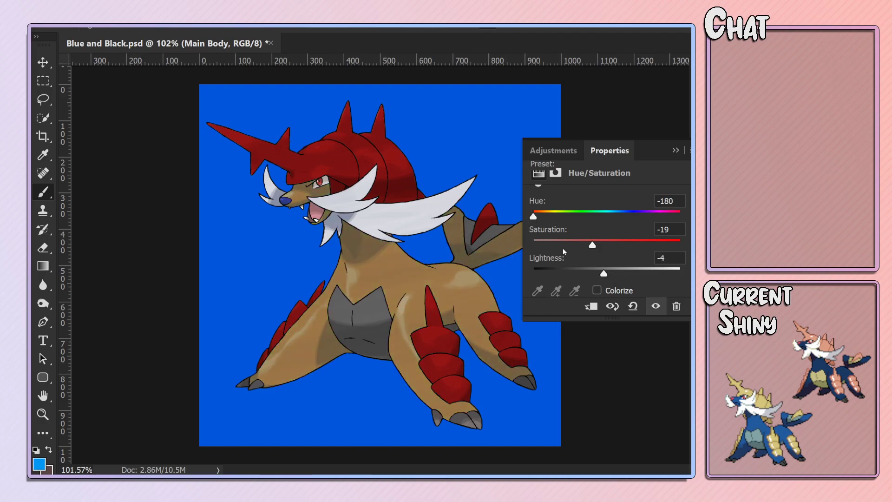
pyautogui.moveTo(593, 245); pyautogui.dragTo(654, 246)
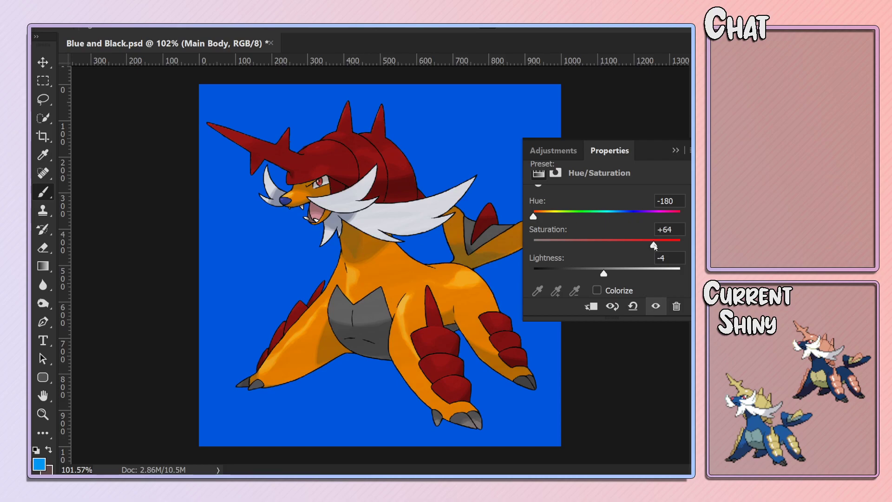
pyautogui.moveTo(654, 245); pyautogui.dragTo(610, 255)
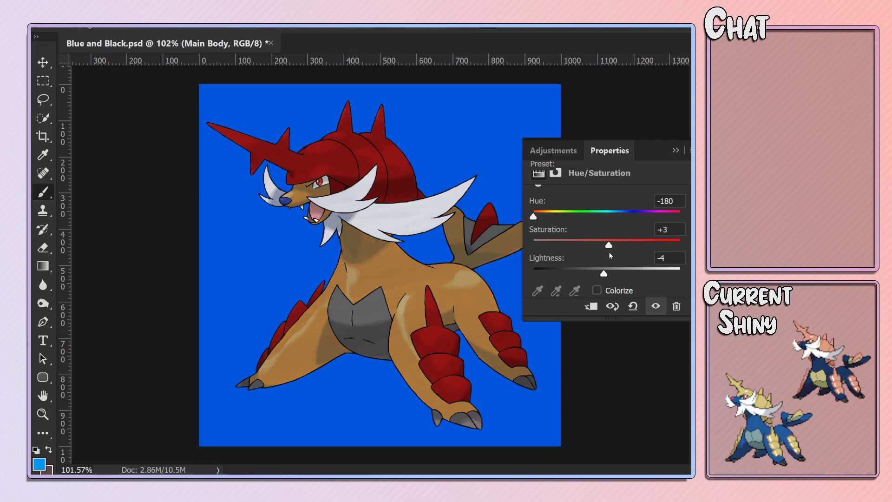
# Enable Colorize on the Main Body and try light grey, beige, peach and tan tints.
pyautogui.click(598, 290)
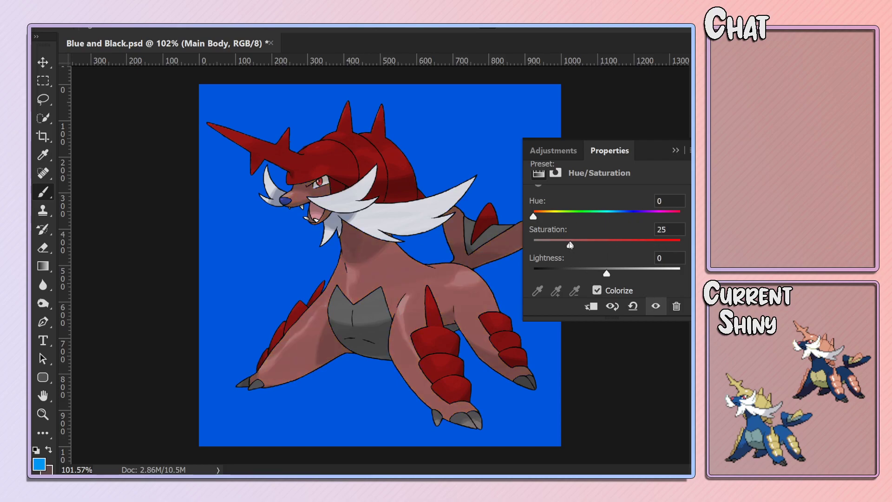
pyautogui.moveTo(570, 245); pyautogui.dragTo(533, 245)
pyautogui.moveTo(606, 273); pyautogui.dragTo(653, 274)
pyautogui.moveTo(533, 244)
pyautogui.mouseDown()
pyautogui.moveTo(564, 245)
pyautogui.moveTo(554, 245)
pyautogui.mouseUp()
pyautogui.moveTo(533, 216)
pyautogui.mouseDown()
pyautogui.moveTo(614, 245)
pyautogui.moveTo(606, 245)
pyautogui.mouseUp()
pyautogui.moveTo(653, 274)
pyautogui.mouseDown()
pyautogui.moveTo(679, 274)
pyautogui.moveTo(655, 273)
pyautogui.mouseUp()
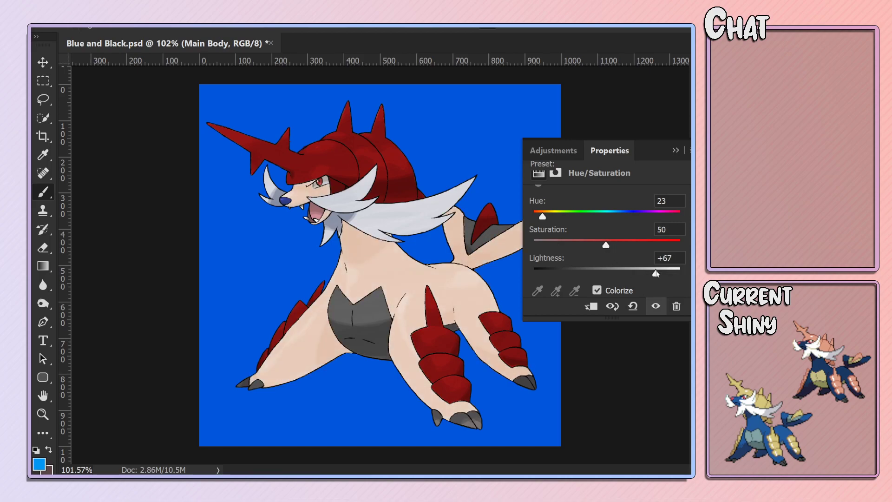
pyautogui.moveTo(542, 216); pyautogui.dragTo(543, 216)
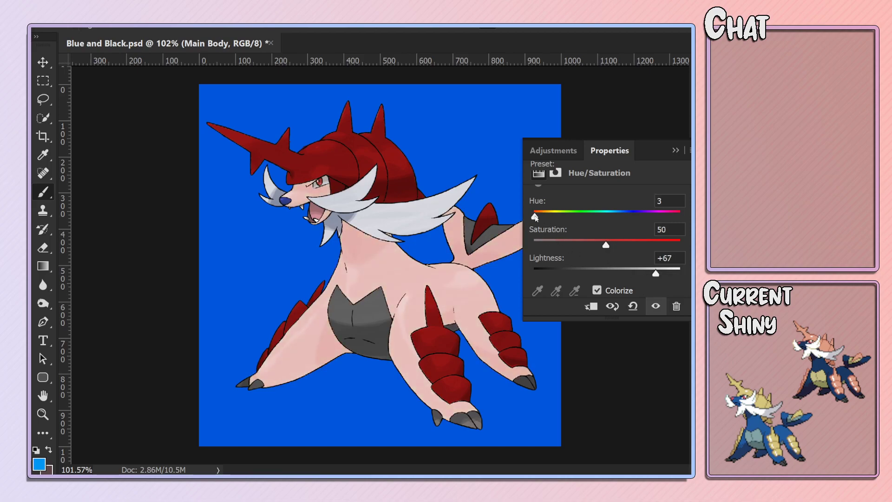
pyautogui.moveTo(606, 244); pyautogui.dragTo(574, 245)
pyautogui.moveTo(655, 274)
pyautogui.mouseDown()
pyautogui.moveTo(577, 273)
pyautogui.moveTo(596, 273)
pyautogui.moveTo(594, 283)
pyautogui.mouseUp()
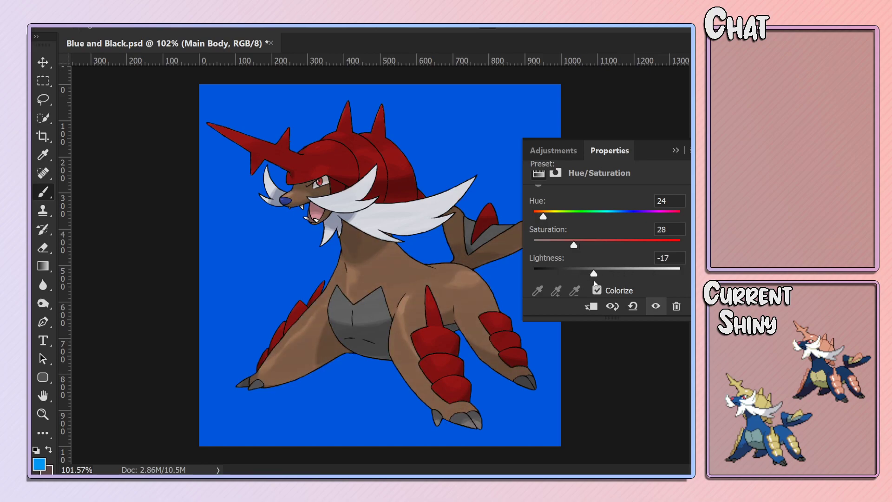
# Set the Main Body Saturation to 0 and Lightness to -66 for a charcoal-black body.
pyautogui.moveTo(585, 250); pyautogui.dragTo(610, 249)
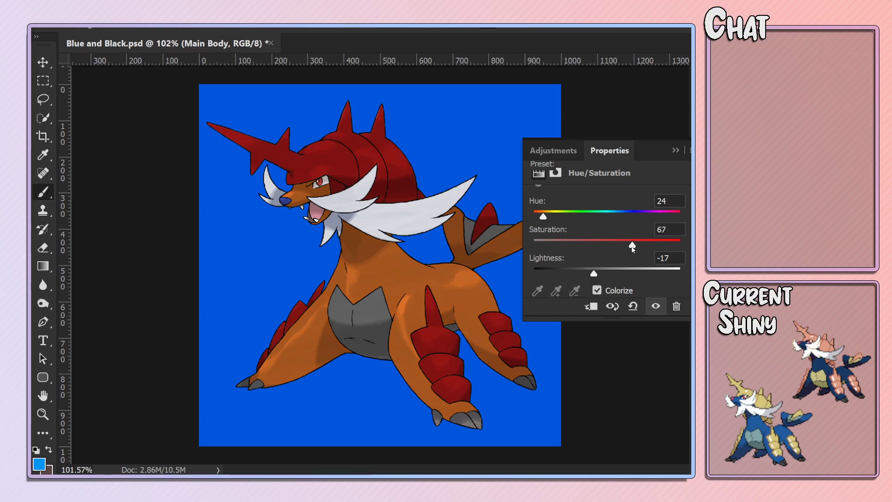
pyautogui.moveTo(544, 216); pyautogui.dragTo(550, 216)
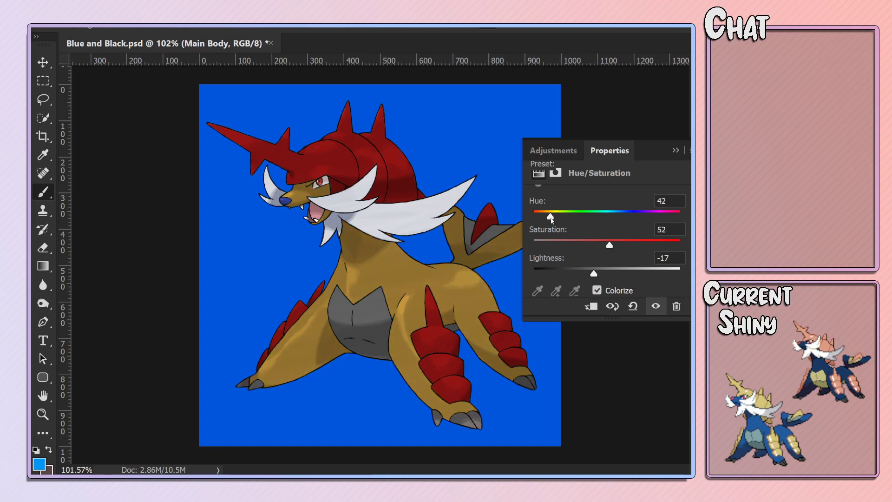
pyautogui.moveTo(622, 247)
pyautogui.mouseDown()
pyautogui.moveTo(647, 247)
pyautogui.moveTo(532, 246)
pyautogui.mouseUp()
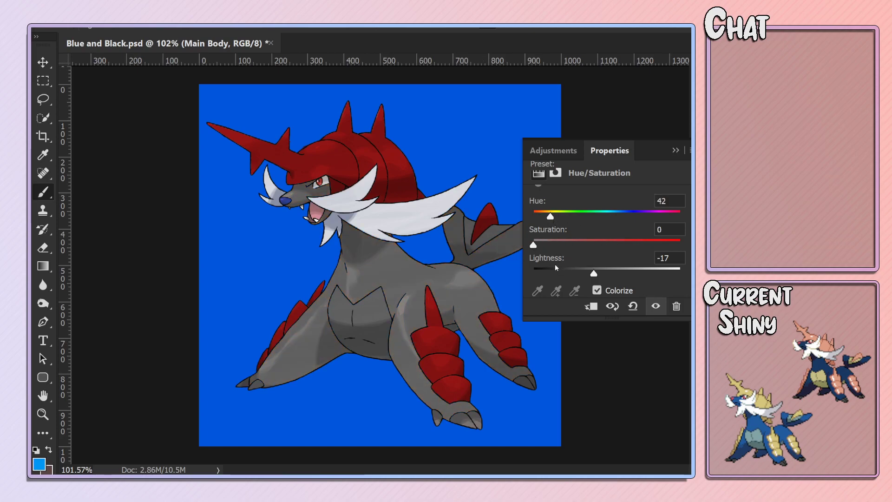
pyautogui.click(558, 270)
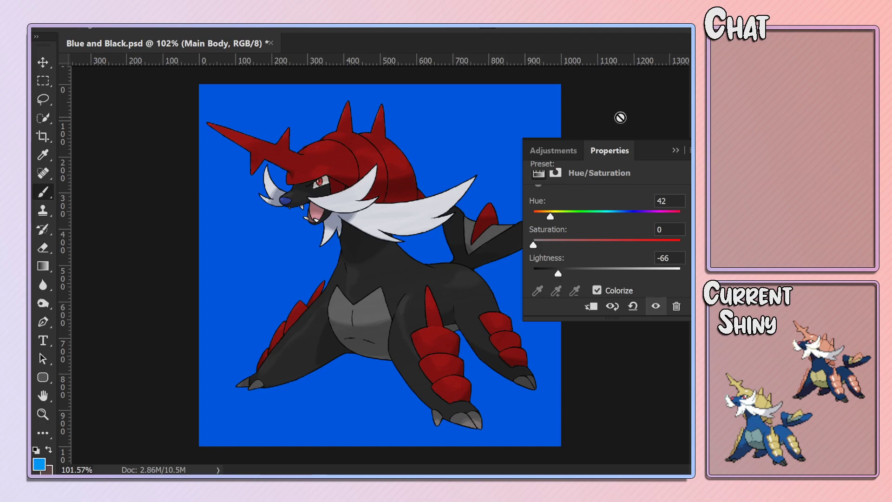
pyautogui.click(675, 150)
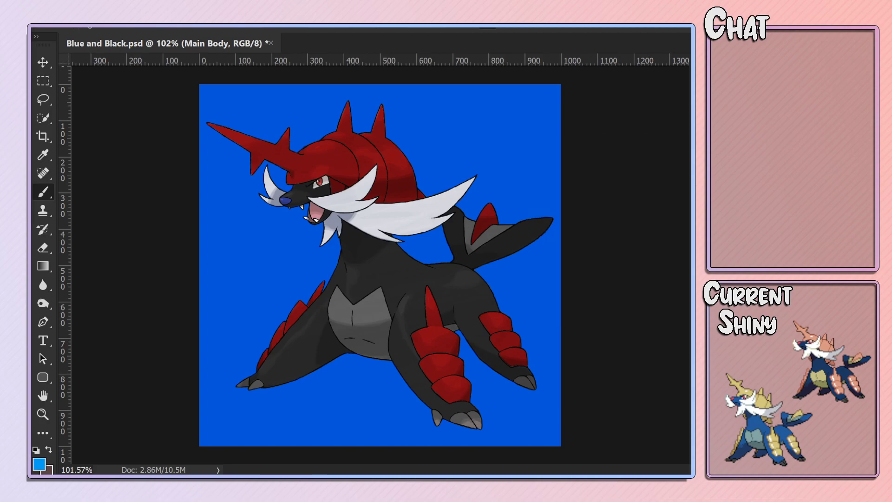
# Set the Scales Hue/Saturation to Hue 45, Saturation 84, Lightness -6 for golden armour.
pyautogui.moveTo(535, 217); pyautogui.dragTo(553, 218)
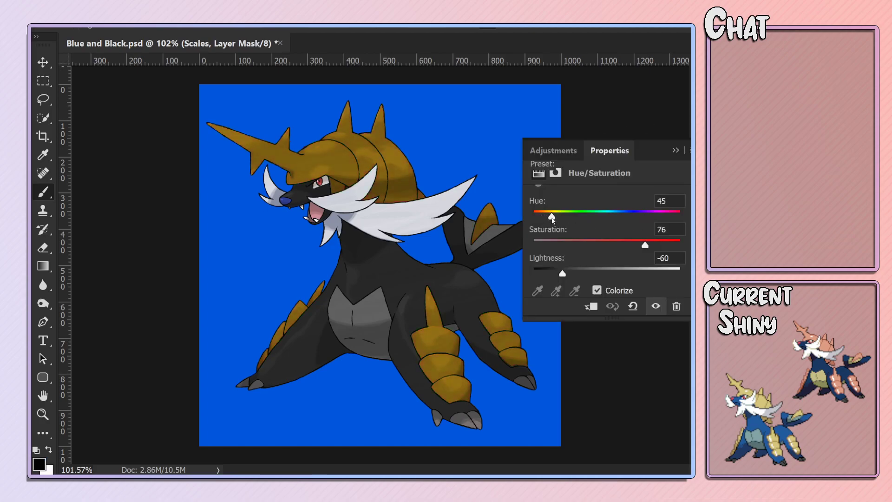
pyautogui.moveTo(598, 269); pyautogui.dragTo(585, 275)
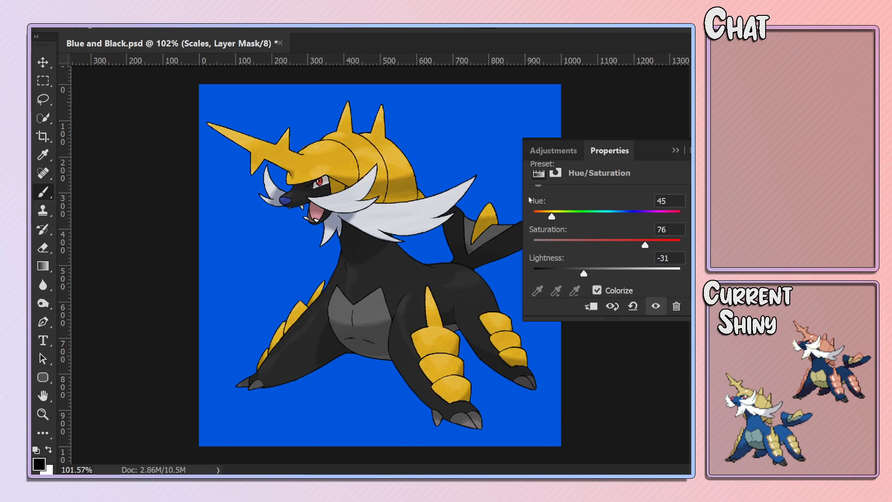
pyautogui.moveTo(551, 217)
pyautogui.mouseDown()
pyautogui.moveTo(543, 222)
pyautogui.moveTo(553, 223)
pyautogui.mouseUp()
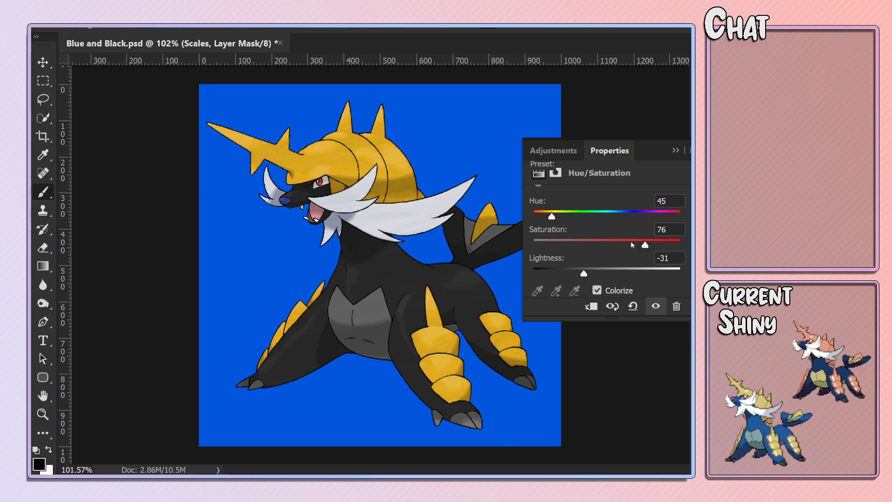
pyautogui.moveTo(645, 244); pyautogui.dragTo(656, 245)
pyautogui.moveTo(584, 273)
pyautogui.mouseDown()
pyautogui.moveTo(615, 273)
pyautogui.moveTo(599, 274)
pyautogui.mouseUp()
# Paint black on the Scales mask to hide the yellow specks outside the crest outline.
pyautogui.click(678, 151)
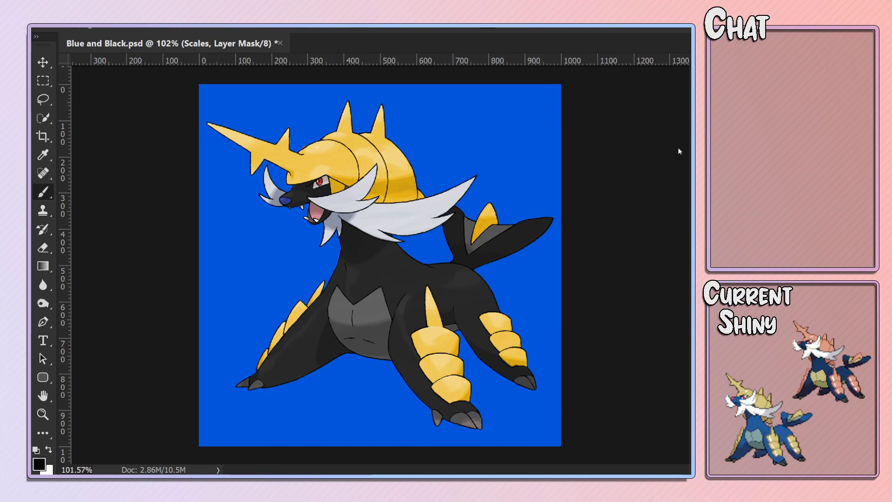
pyautogui.scroll(3, 270, 153)
pyautogui.scroll(4, 251, 126)
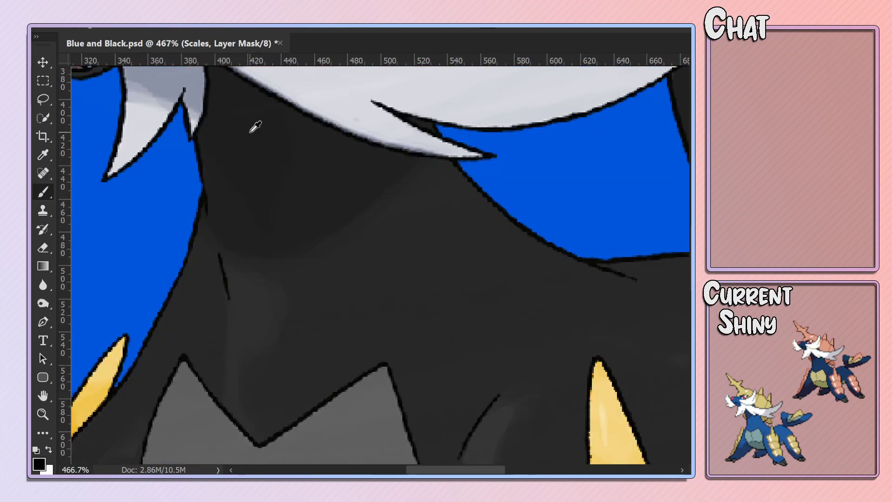
pyautogui.scroll(3, 328, 186)
pyautogui.scroll(3, 328, 186)
pyautogui.scroll(2, 292, 178)
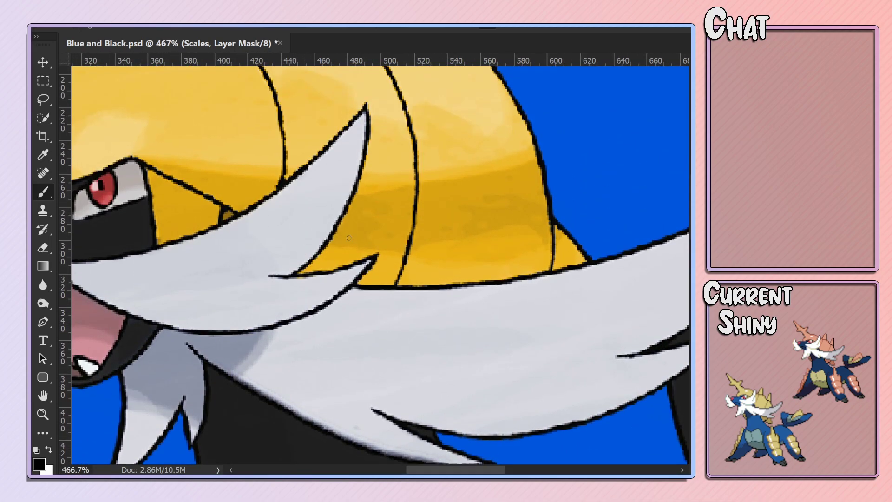
pyautogui.hscroll(-6, 433, 461)
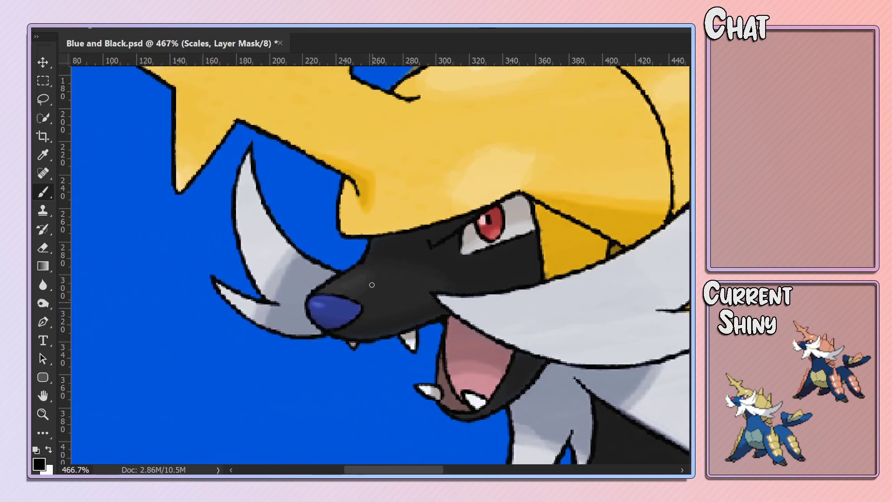
pyautogui.scroll(3, 433, 461)
pyautogui.moveTo(355, 186); pyautogui.dragTo(357, 175)
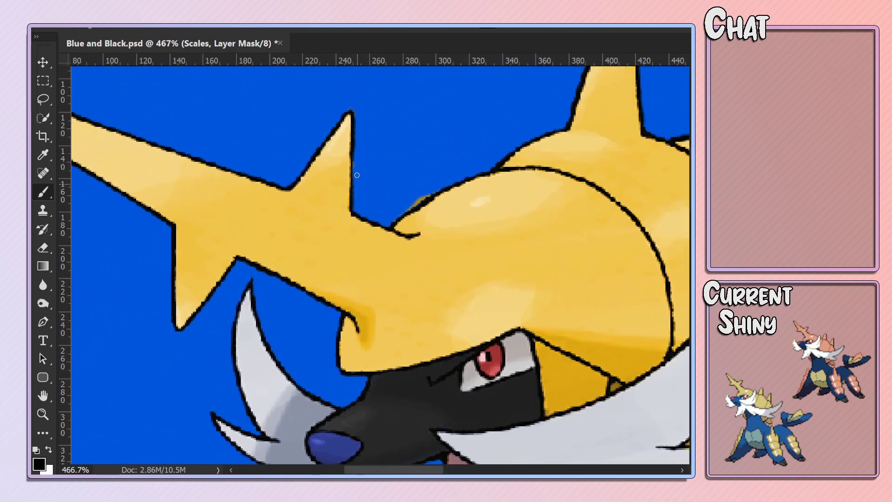
pyautogui.moveTo(435, 200); pyautogui.dragTo(420, 199)
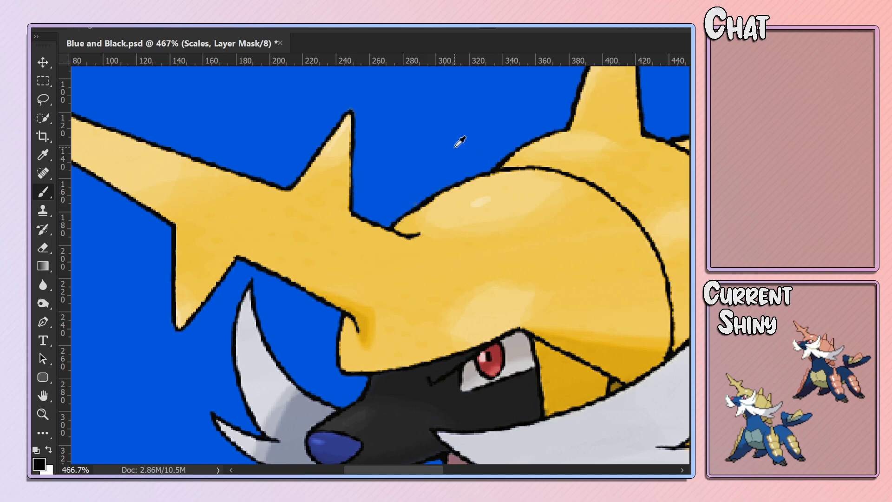
pyautogui.scroll(-2, 457, 144)
pyautogui.scroll(-2, 457, 148)
pyautogui.scroll(-2, 458, 153)
pyautogui.scroll(-2, 458, 153)
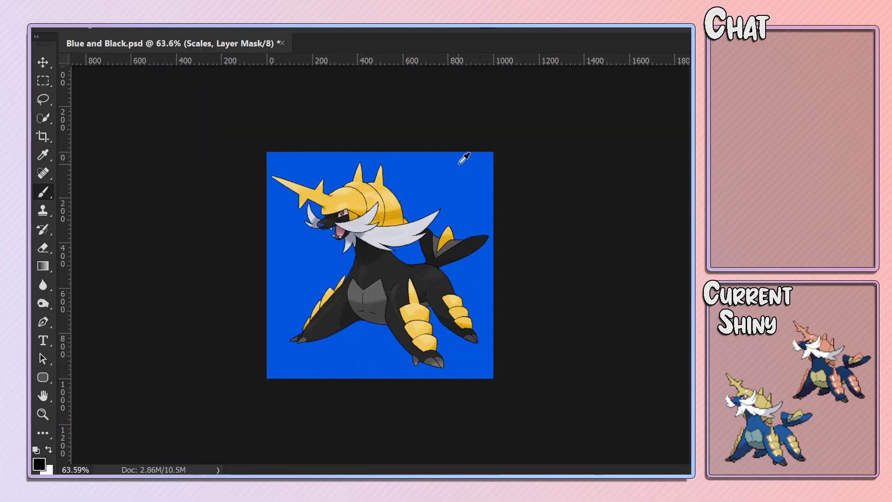
pyautogui.scroll(-1, 462, 155)
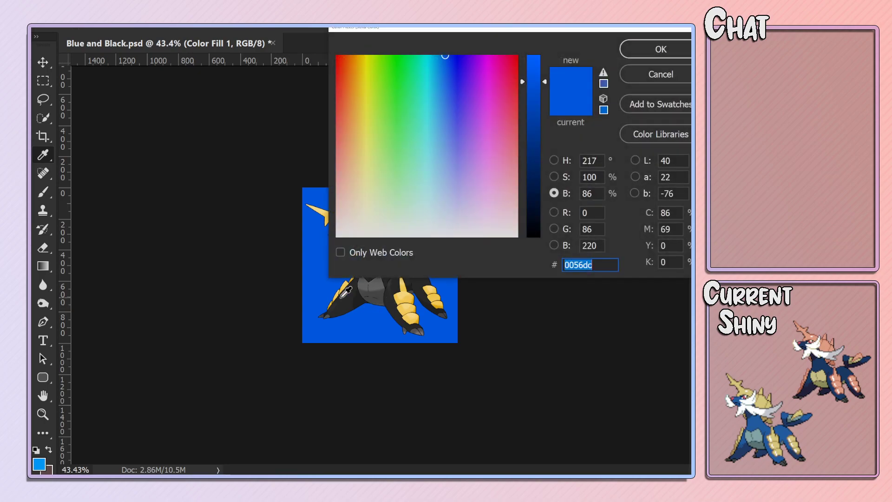
# Change the Color Fill 1 backdrop colour to dark grey #292929.
pyautogui.write('292929')
pyautogui.click(653, 47)
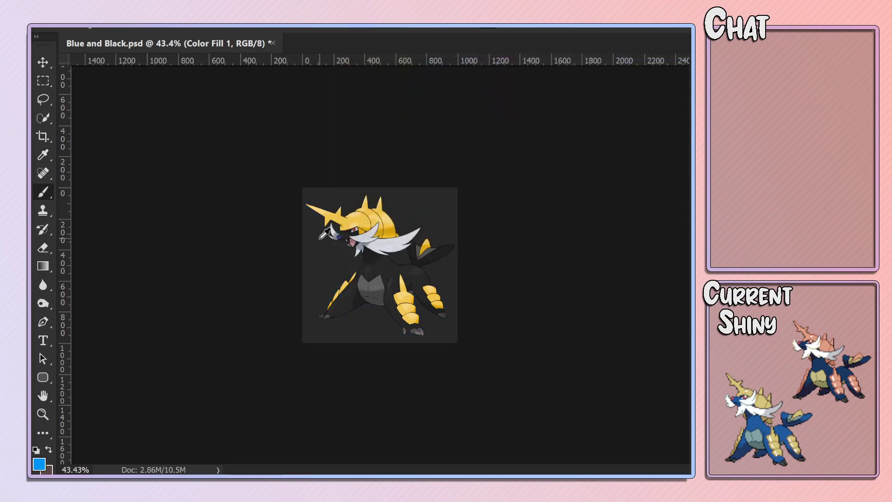
pyautogui.scroll(3, 340, 231)
pyautogui.scroll(3, 341, 232)
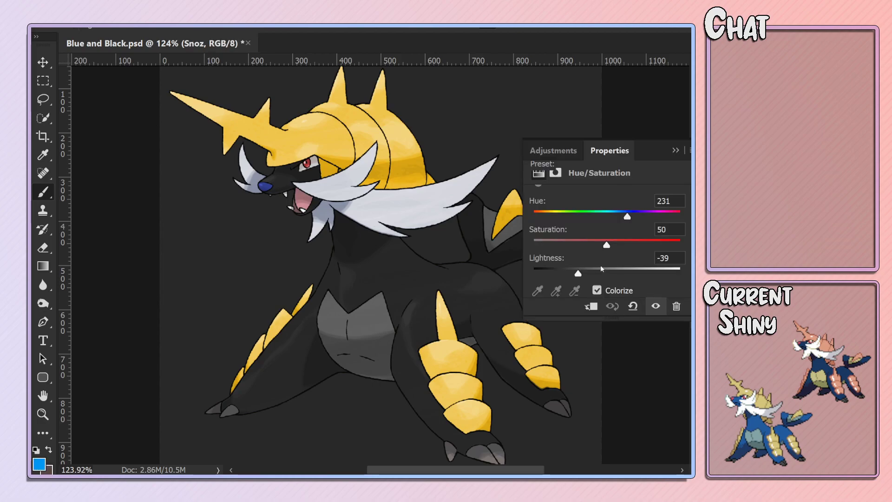
# Make the nose golden orange with Snoz at Hue 38, Saturation 73, Lightness -15.
pyautogui.moveTo(555, 215); pyautogui.dragTo(543, 215)
pyautogui.moveTo(607, 245); pyautogui.dragTo(679, 245)
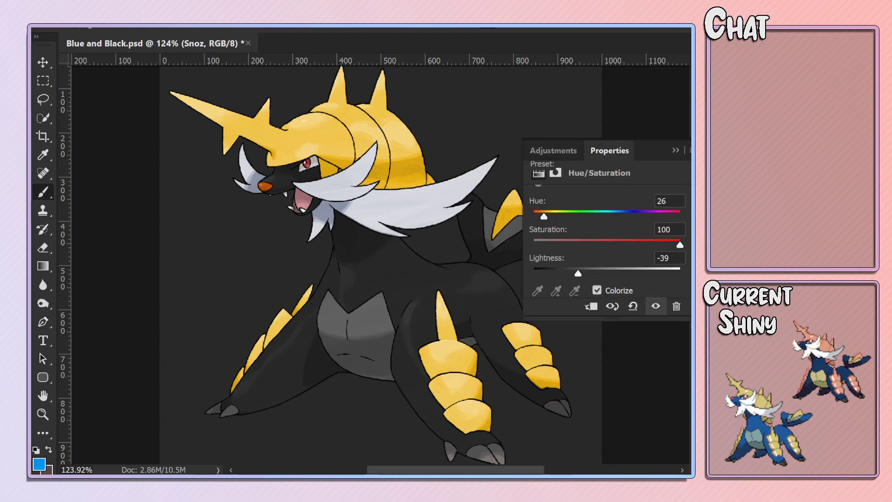
pyautogui.moveTo(544, 216); pyautogui.dragTo(546, 217)
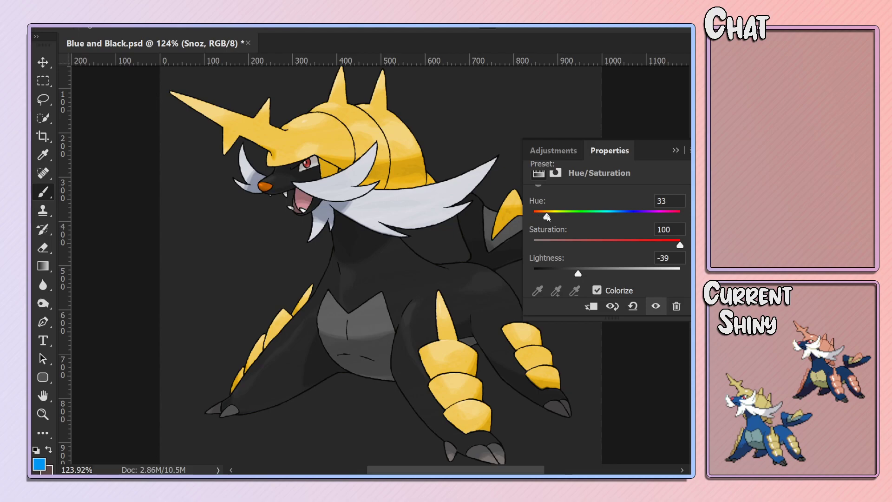
pyautogui.moveTo(601, 276)
pyautogui.mouseDown()
pyautogui.moveTo(632, 276)
pyautogui.moveTo(617, 276)
pyautogui.mouseUp()
pyautogui.moveTo(546, 217); pyautogui.dragTo(549, 219)
pyautogui.moveTo(656, 247); pyautogui.dragTo(641, 245)
pyautogui.moveTo(618, 273); pyautogui.dragTo(637, 273)
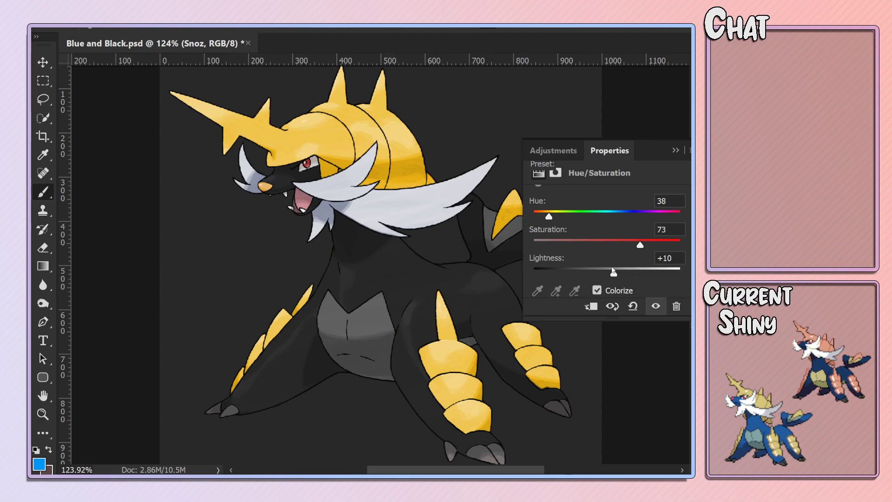
pyautogui.moveTo(637, 273); pyautogui.dragTo(596, 274)
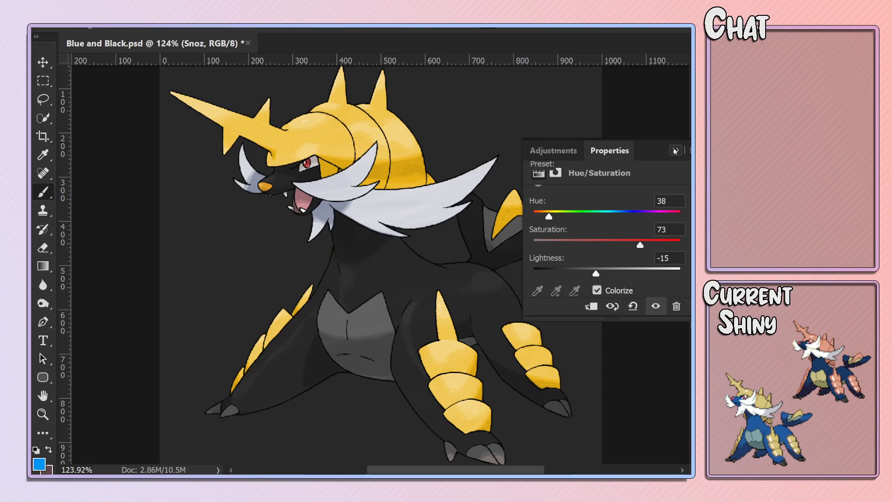
# Turn the eye blue with the Eye layer at Hue 224, Saturation 58.
pyautogui.hotkey('shift', 'Tab')
pyautogui.hotkey('alt', '[')
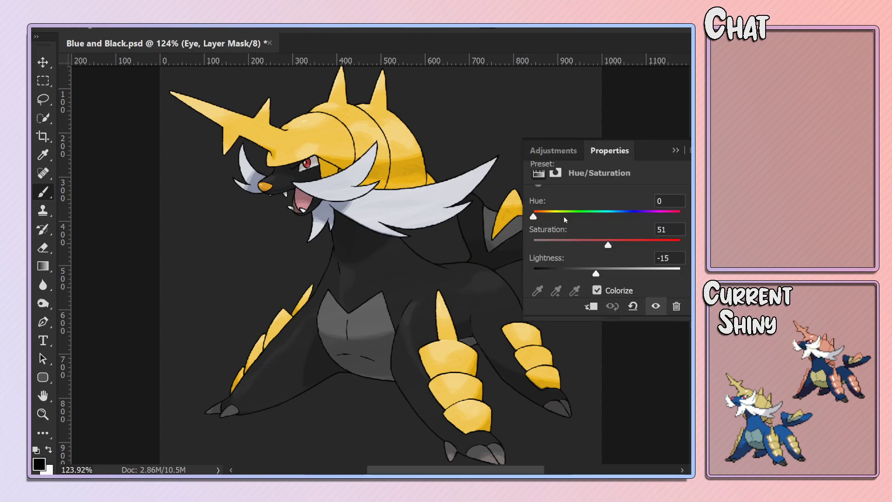
pyautogui.moveTo(565, 216)
pyautogui.mouseDown()
pyautogui.moveTo(640, 216)
pyautogui.moveTo(624, 216)
pyautogui.mouseUp()
pyautogui.moveTo(608, 245)
pyautogui.mouseDown()
pyautogui.moveTo(660, 245)
pyautogui.moveTo(606, 250)
pyautogui.moveTo(619, 248)
pyautogui.moveTo(570, 274)
pyautogui.moveTo(597, 274)
pyautogui.moveTo(583, 274)
pyautogui.mouseUp()
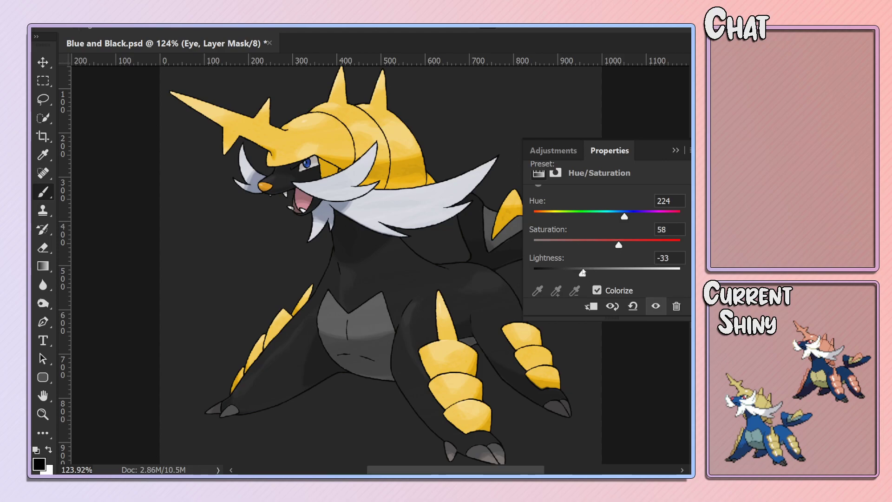
pyautogui.click(675, 150)
# Save the document under the new name Gold and Black.
pyautogui.scroll(-5, 380, 256)
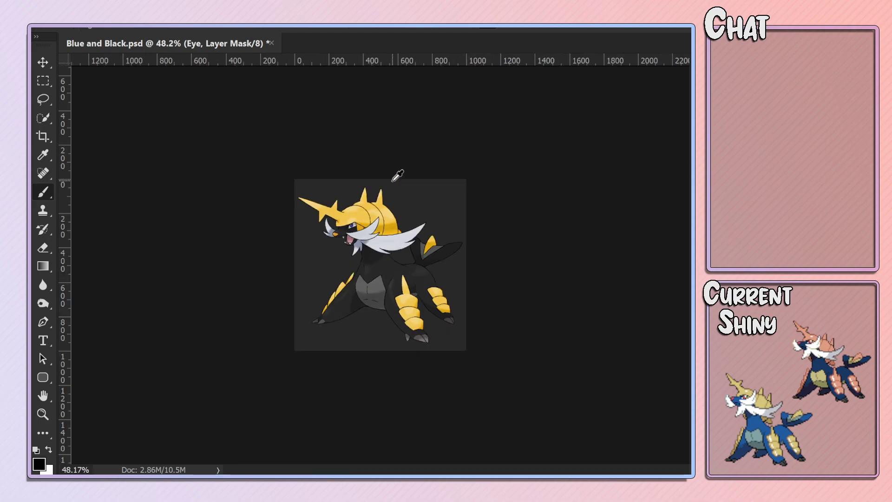
pyautogui.scroll(1, 346, 203)
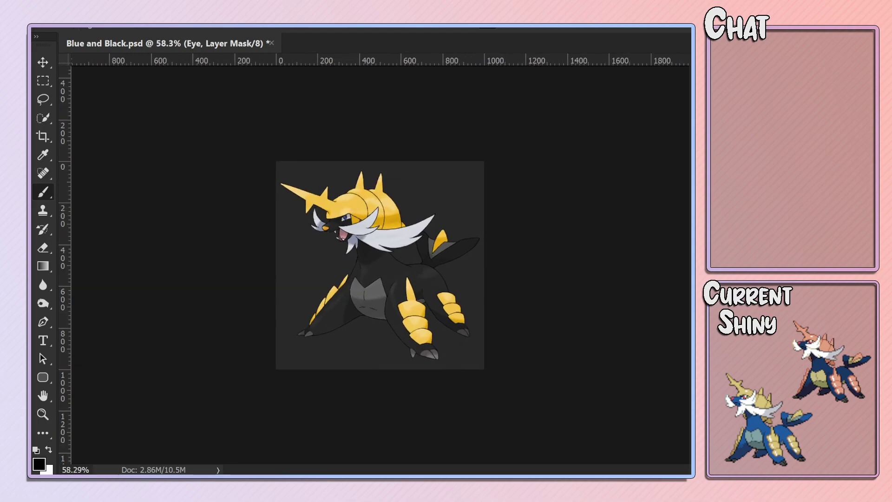
pyautogui.click(65, 24)
pyautogui.click(106, 82)
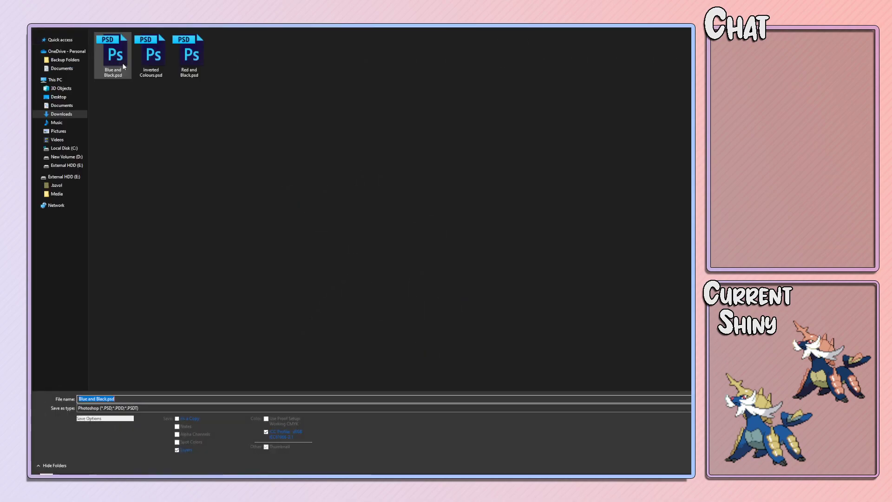
pyautogui.write('Gold')
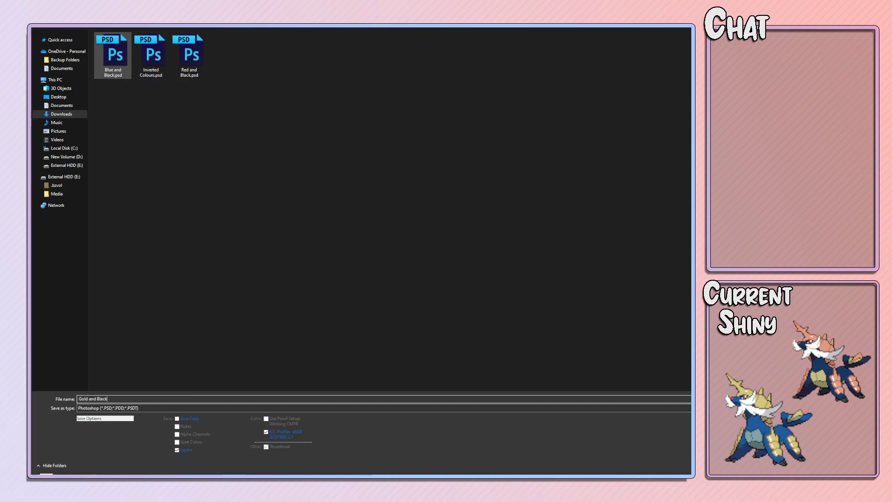
pyautogui.press('Return')
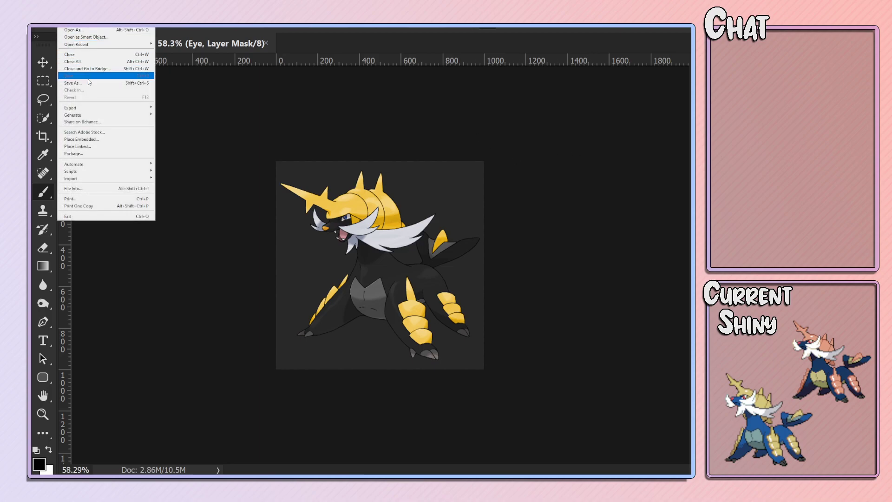
# Hide the grey backdrop, export a transparent Gold and Black.png, then restore the backdrop.
pyautogui.hotkey('alt', '[')
pyautogui.hotkey('alt', 'BackSpace')
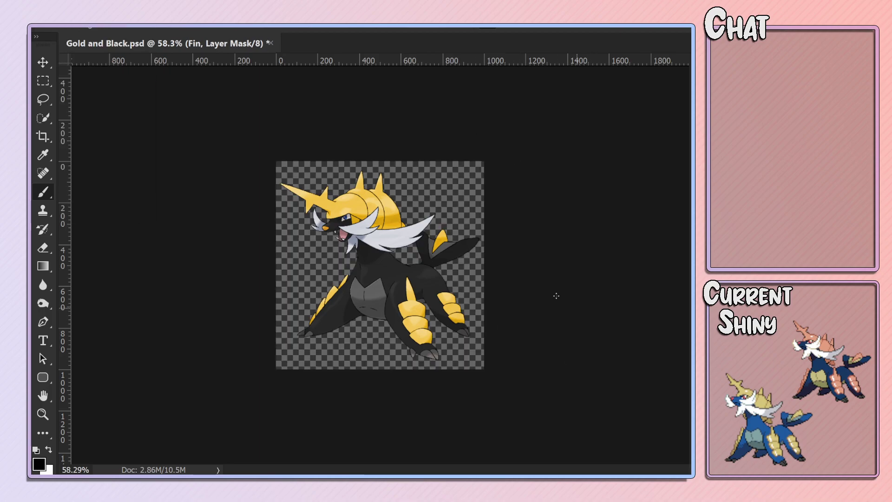
pyautogui.hotkey('ctrl', 's')
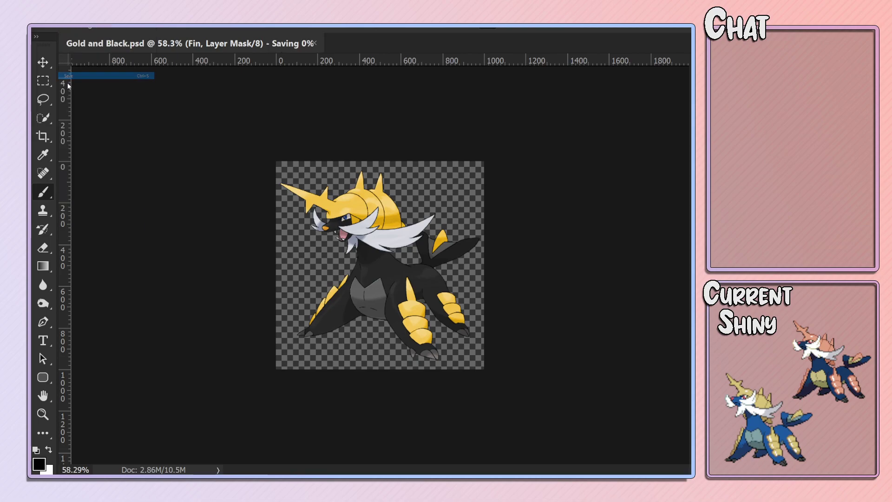
pyautogui.hotkey('alt', 'f')
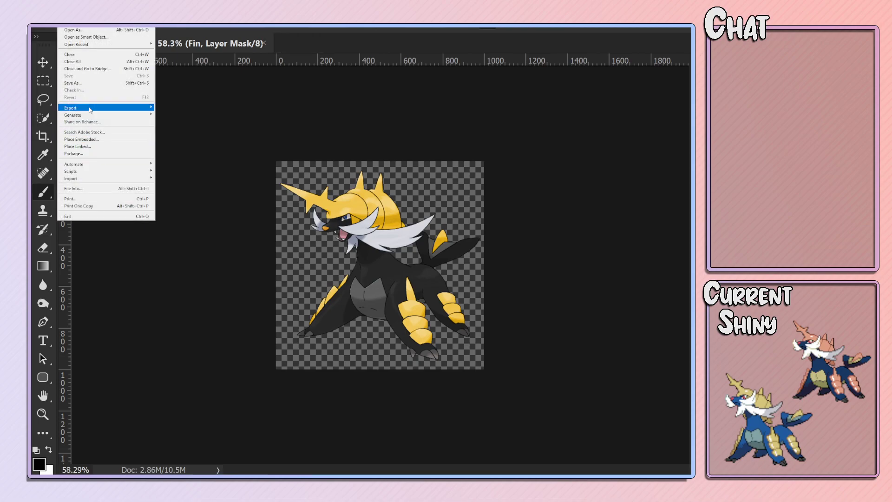
pyautogui.click(94, 83)
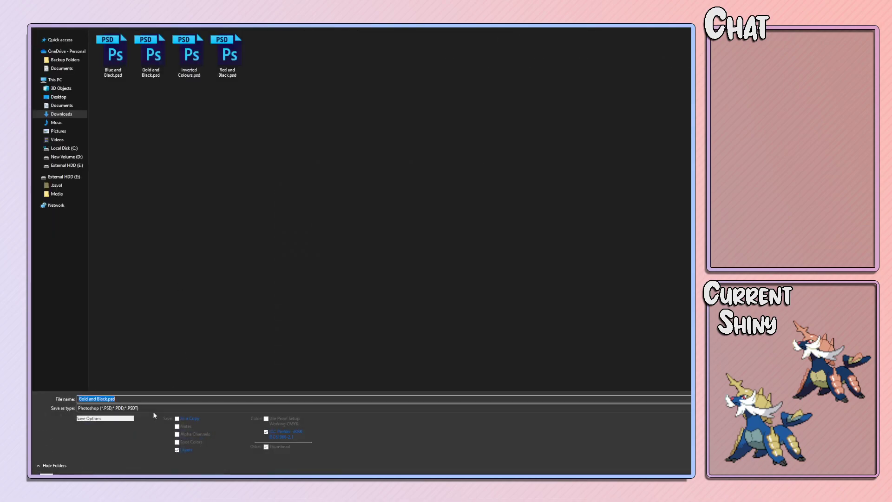
pyautogui.click(152, 408)
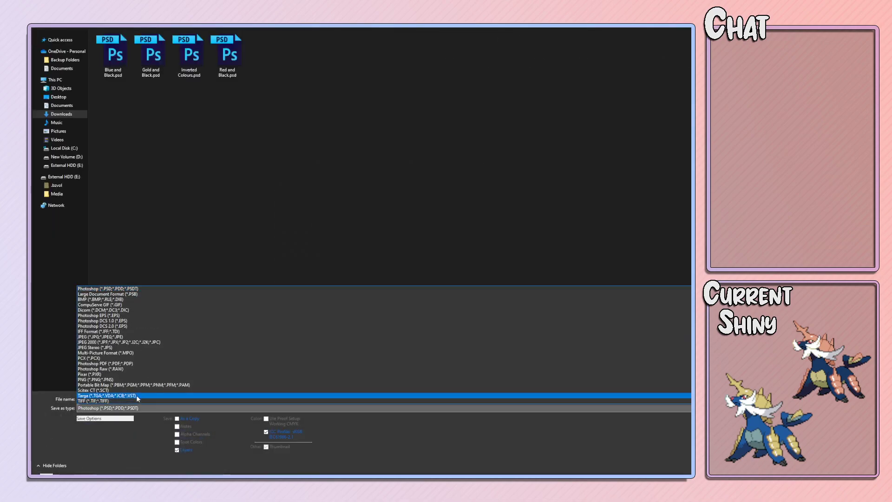
pyautogui.click(120, 380)
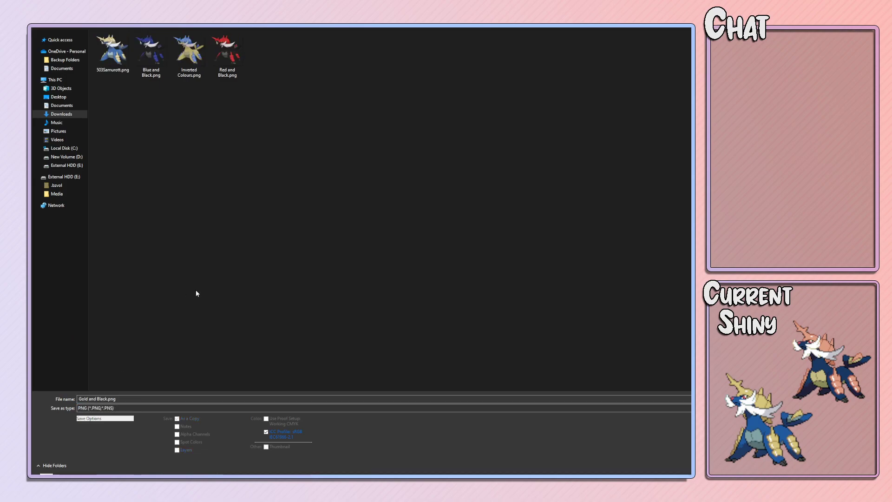
pyautogui.press('Return')
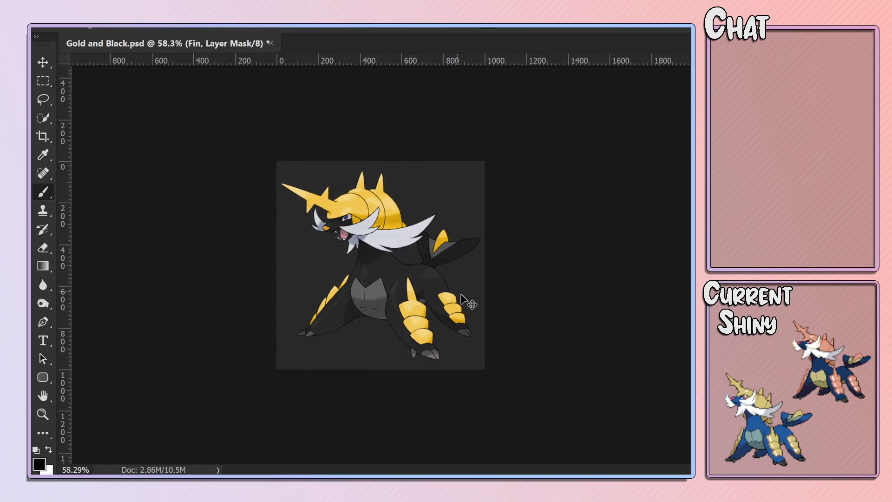
pyautogui.hotkey('ctrl', 's')
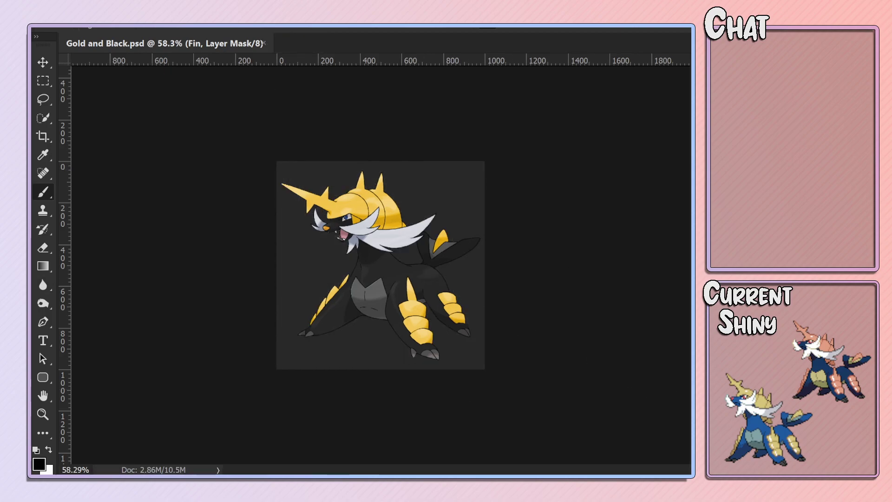
# Compare the gold colouring, then try desaturating the Scales to dark grey and undo.
pyautogui.hotkey('ctrl', 'z')
pyautogui.hotkey('ctrl', 'z')
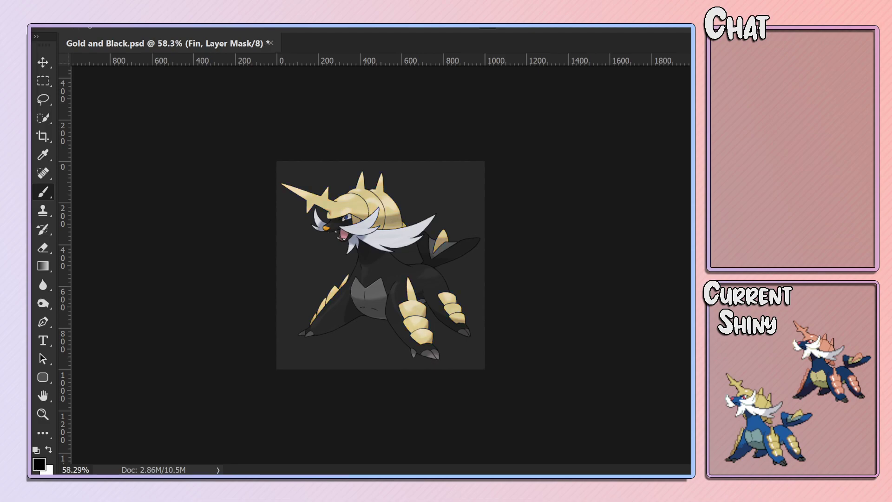
pyautogui.hotkey('ctrl', 'z')
pyautogui.doubleClick(682, 277)
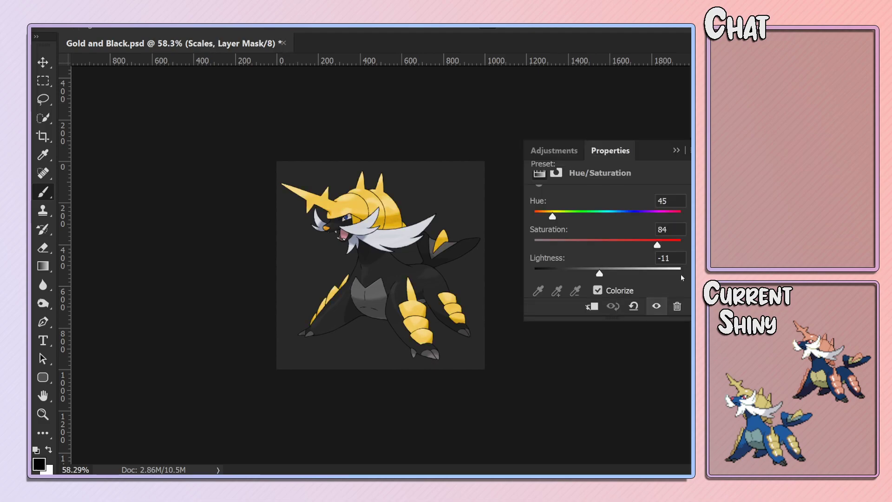
pyautogui.moveTo(598, 242)
pyautogui.mouseDown()
pyautogui.moveTo(503, 241)
pyautogui.moveTo(681, 240)
pyautogui.moveTo(534, 241)
pyautogui.mouseUp()
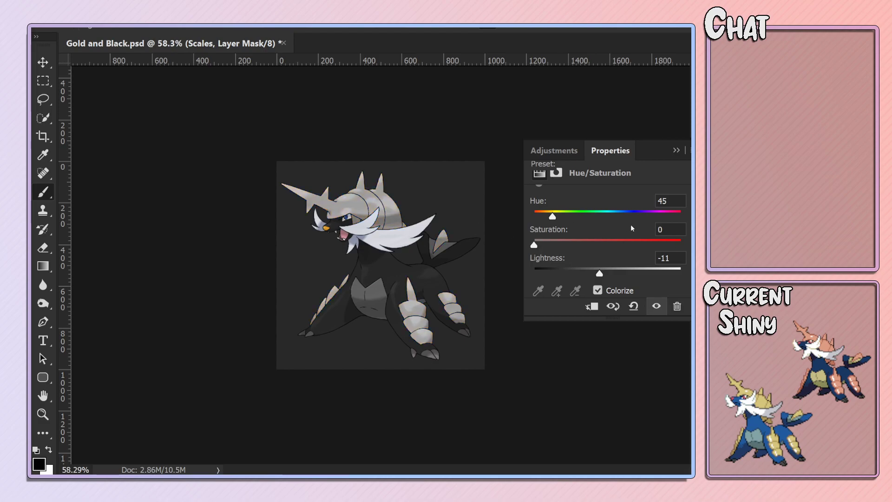
pyautogui.moveTo(599, 273)
pyautogui.mouseDown()
pyautogui.moveTo(660, 282)
pyautogui.moveTo(619, 279)
pyautogui.moveTo(634, 281)
pyautogui.mouseUp()
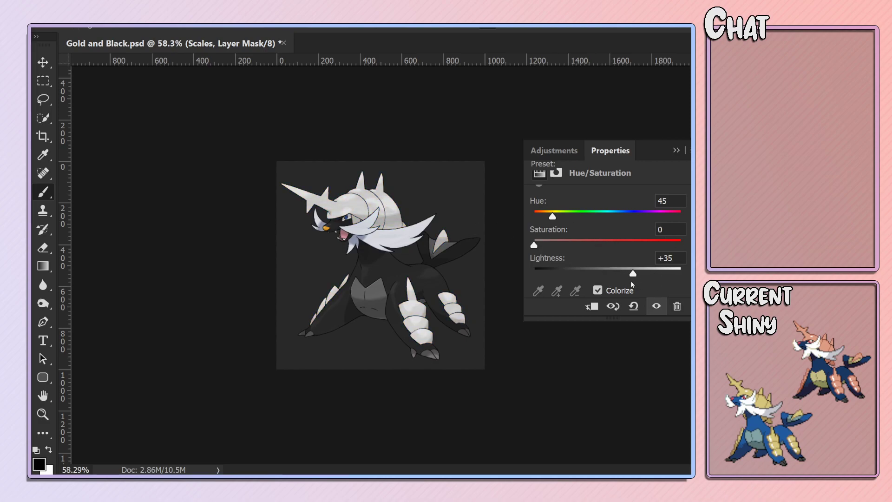
pyautogui.moveTo(633, 274)
pyautogui.mouseDown()
pyautogui.moveTo(533, 273)
pyautogui.moveTo(568, 274)
pyautogui.moveTo(553, 272)
pyautogui.moveTo(605, 241)
pyautogui.moveTo(679, 241)
pyautogui.moveTo(588, 215)
pyautogui.mouseUp()
pyautogui.hotkey('ctrl', 'z')
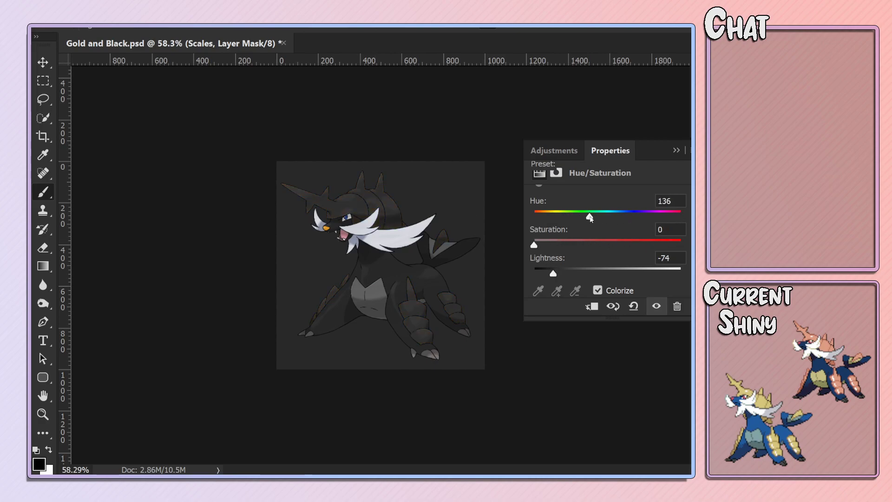
# Set the Scales to dark crimson: Hue 360, Saturation 59, Lightness -76.
pyautogui.moveTo(681, 244)
pyautogui.mouseDown()
pyautogui.moveTo(585, 242)
pyautogui.moveTo(559, 217)
pyautogui.mouseUp()
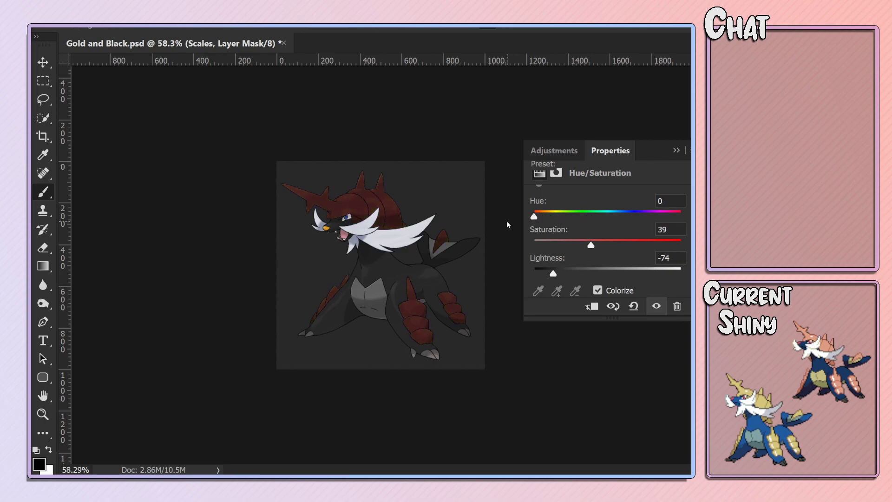
pyautogui.moveTo(534, 216); pyautogui.dragTo(682, 216)
pyautogui.moveTo(573, 244); pyautogui.dragTo(585, 245)
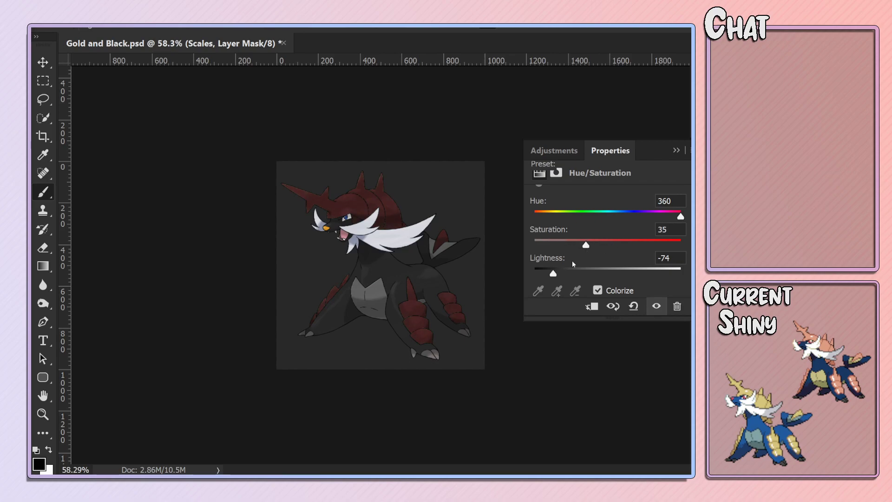
pyautogui.moveTo(552, 273)
pyautogui.mouseDown()
pyautogui.moveTo(586, 273)
pyautogui.moveTo(421, 264)
pyautogui.mouseUp()
pyautogui.moveTo(519, 264)
pyautogui.mouseDown()
pyautogui.moveTo(546, 273)
pyautogui.moveTo(556, 245)
pyautogui.moveTo(680, 244)
pyautogui.mouseUp()
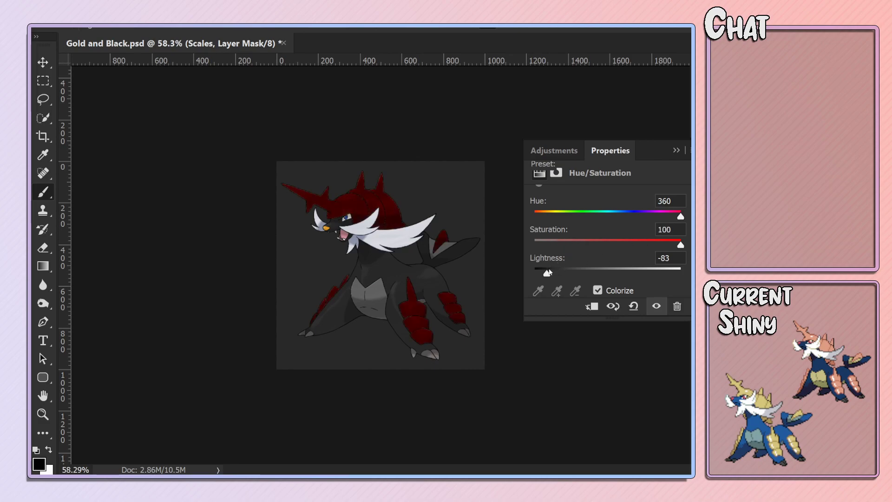
pyautogui.moveTo(546, 273); pyautogui.dragTo(552, 273)
pyautogui.moveTo(646, 245); pyautogui.dragTo(592, 251)
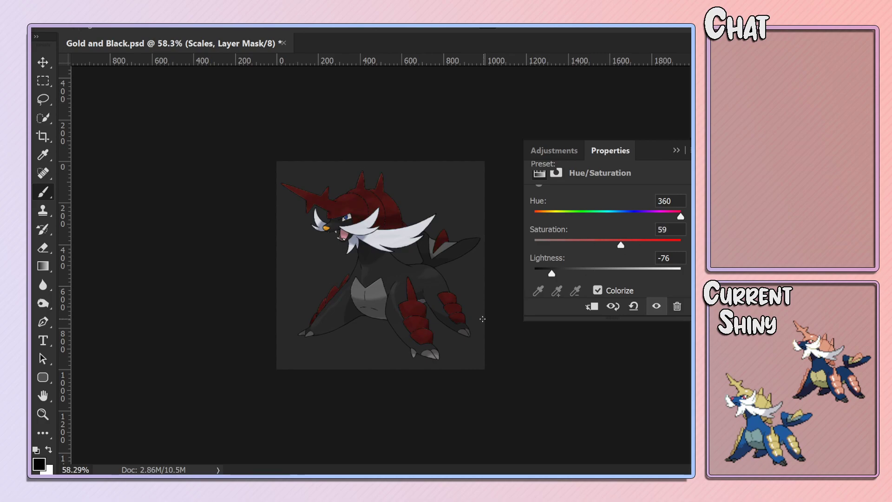
pyautogui.scroll(1, 421, 337)
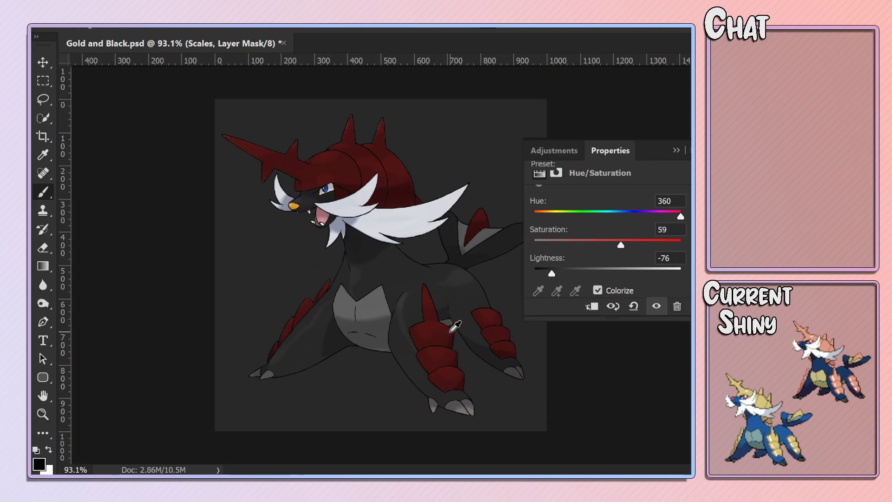
pyautogui.scroll(1, 456, 327)
pyautogui.scroll(-1, 476, 355)
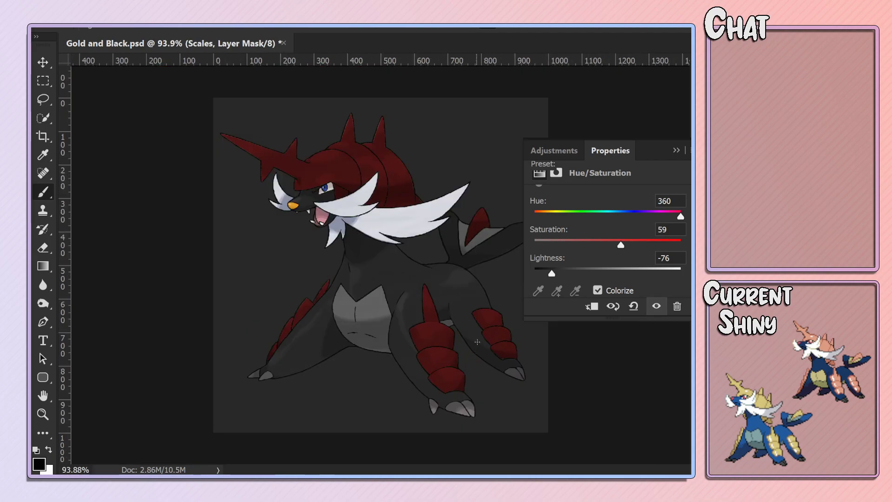
pyautogui.click(675, 150)
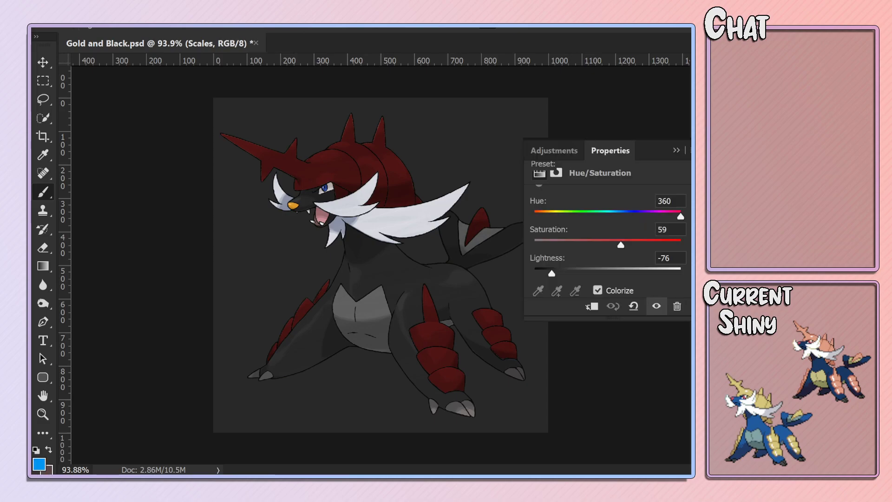
# Try different red saturation levels on the Scales adjustment.
pyautogui.moveTo(648, 245)
pyautogui.mouseDown()
pyautogui.moveTo(539, 244)
pyautogui.moveTo(682, 245)
pyautogui.mouseUp()
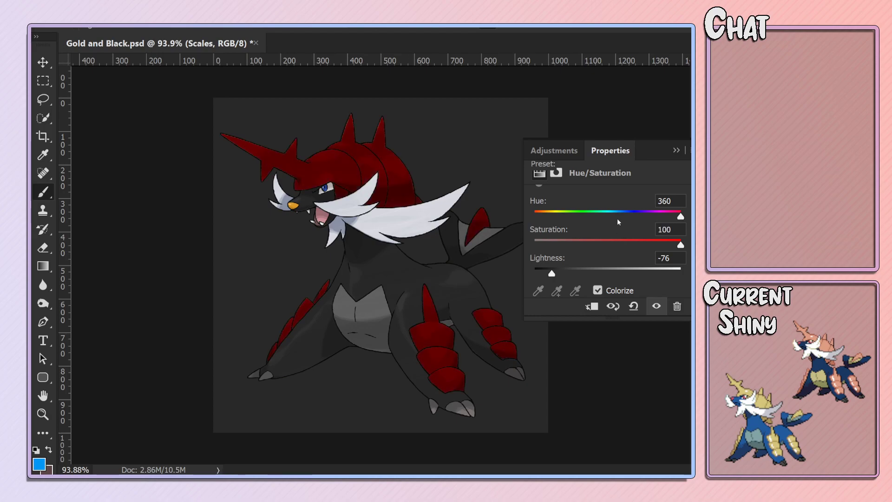
pyautogui.moveTo(618, 215)
pyautogui.mouseDown()
pyautogui.moveTo(507, 218)
pyautogui.moveTo(631, 216)
pyautogui.moveTo(564, 216)
pyautogui.mouseUp()
pyautogui.moveTo(681, 245)
pyautogui.mouseDown()
pyautogui.moveTo(528, 244)
pyautogui.moveTo(680, 245)
pyautogui.moveTo(586, 244)
pyautogui.mouseUp()
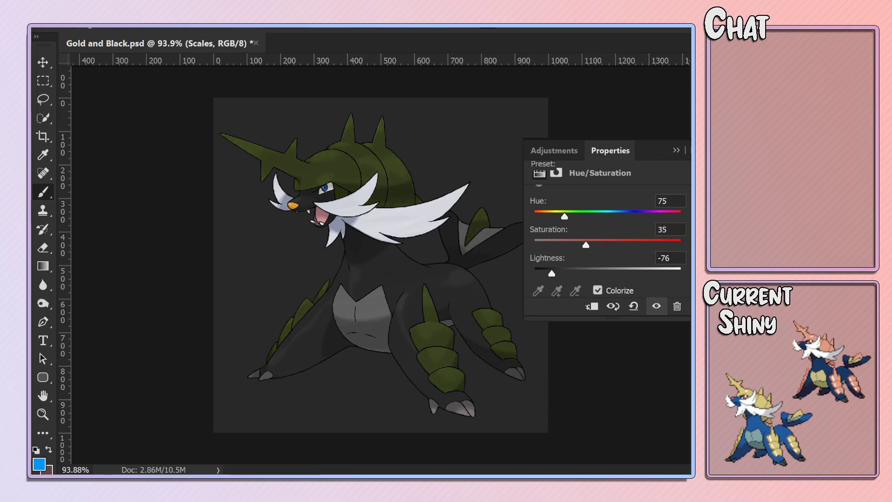
# Make the Main Body deep red: Hue 0, Saturation 100, Lightness -66.
pyautogui.hotkey('alt', '[')
pyautogui.moveTo(551, 216); pyautogui.dragTo(604, 216)
pyautogui.moveTo(534, 245); pyautogui.dragTo(680, 245)
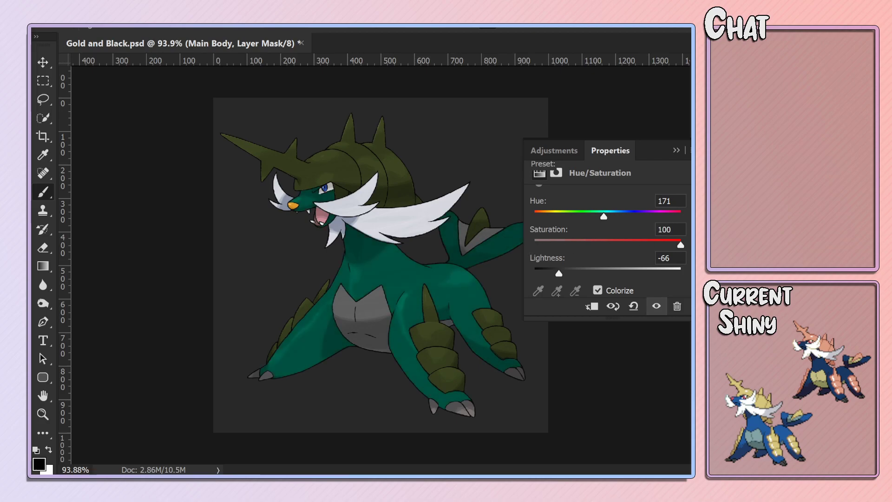
pyautogui.moveTo(554, 218); pyautogui.dragTo(534, 216)
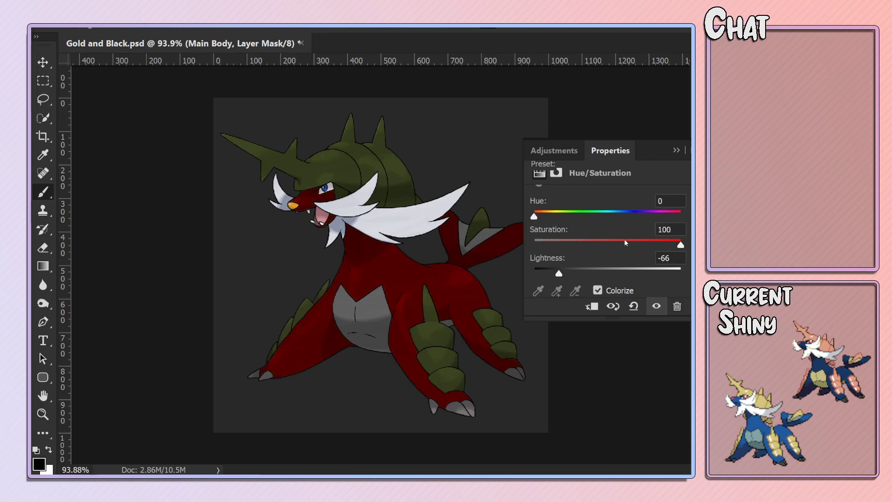
pyautogui.moveTo(625, 241)
pyautogui.mouseDown()
pyautogui.moveTo(668, 245)
pyautogui.moveTo(639, 250)
pyautogui.mouseUp()
pyautogui.moveTo(560, 273)
pyautogui.mouseDown()
pyautogui.moveTo(634, 273)
pyautogui.moveTo(566, 273)
pyautogui.mouseUp()
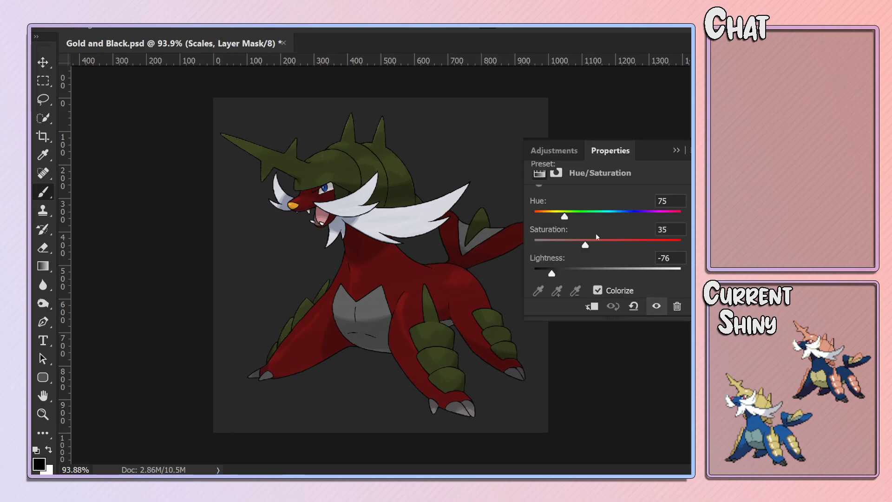
# Shift the Scales to navy blue: Hue 220, Saturation 32, Lightness -66.
pyautogui.moveTo(564, 213); pyautogui.dragTo(680, 213)
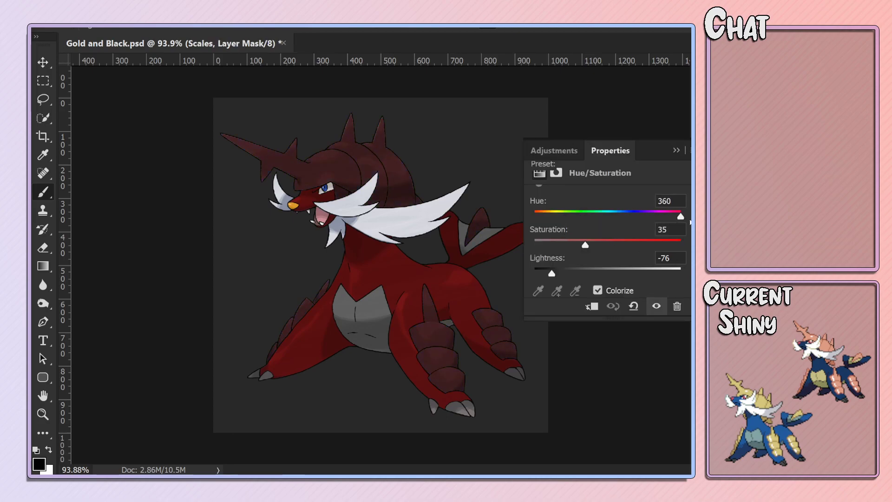
pyautogui.moveTo(605, 239); pyautogui.dragTo(631, 250)
pyautogui.moveTo(594, 213)
pyautogui.mouseDown()
pyautogui.moveTo(544, 217)
pyautogui.moveTo(623, 221)
pyautogui.moveTo(550, 275)
pyautogui.moveTo(559, 274)
pyautogui.mouseUp()
pyautogui.scroll(-3, 433, 270)
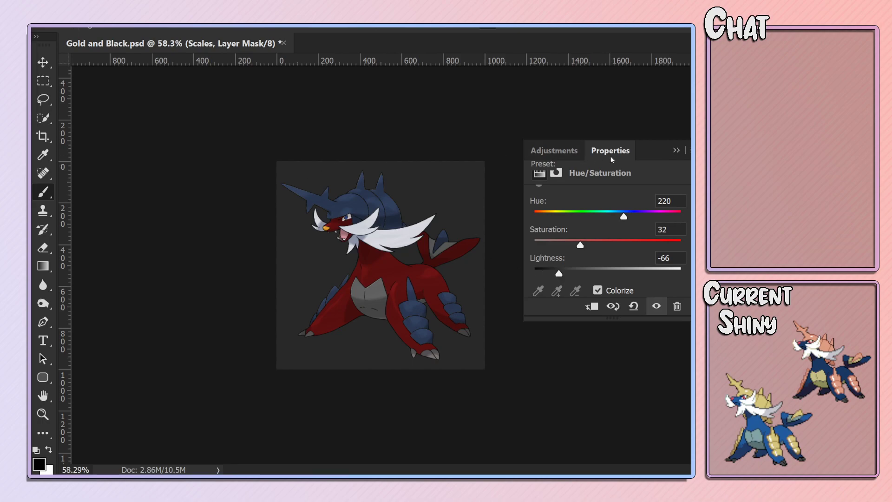
pyautogui.click(676, 151)
pyautogui.scroll(3, 366, 284)
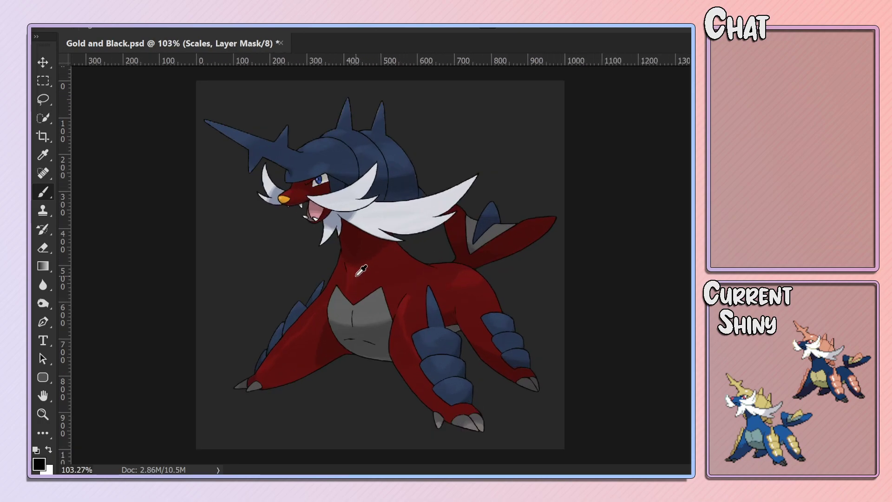
pyautogui.scroll(-2, 360, 264)
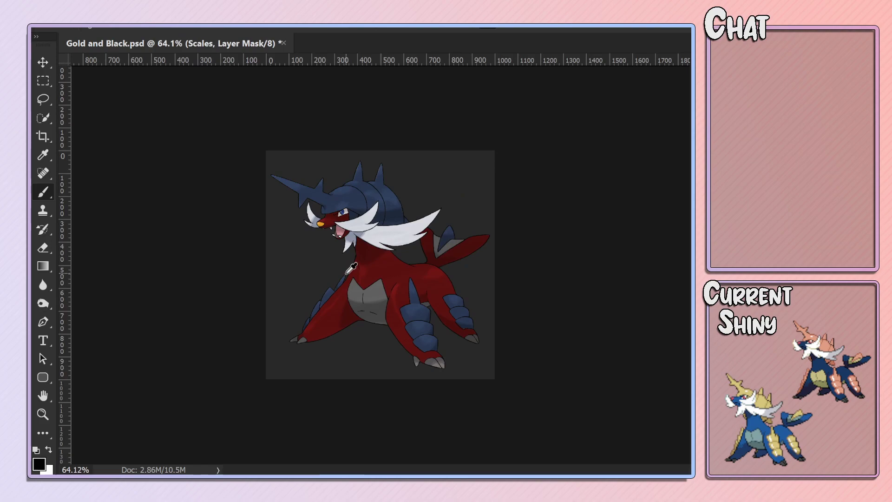
pyautogui.scroll(2, 356, 264)
pyautogui.scroll(1, 354, 264)
pyautogui.scroll(1, 353, 263)
pyautogui.scroll(2, 352, 263)
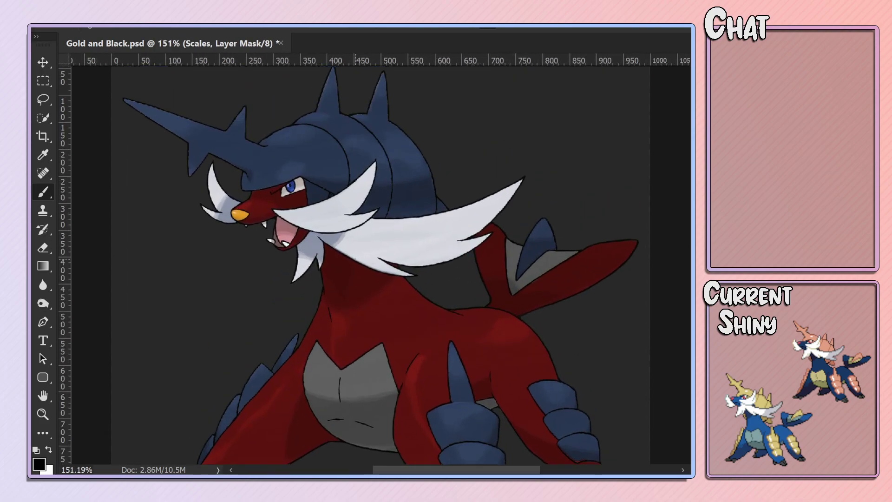
pyautogui.scroll(2, 432, 202)
pyautogui.scroll(2, 431, 203)
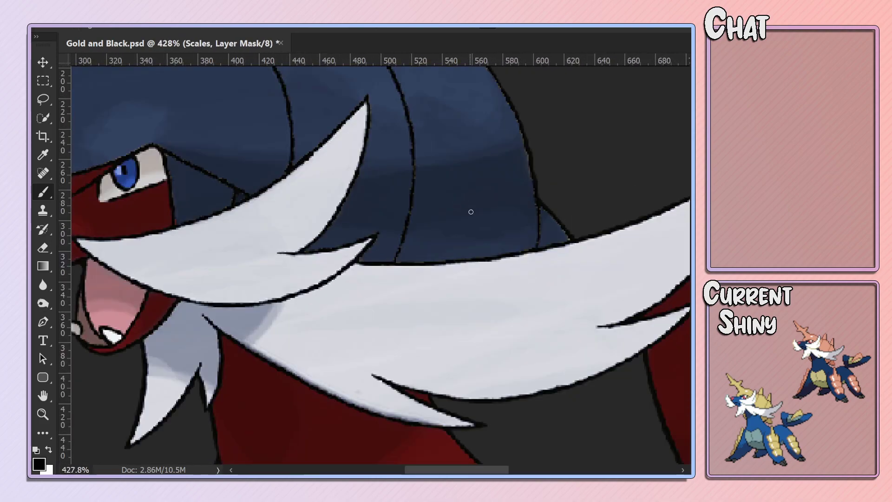
pyautogui.press('x')
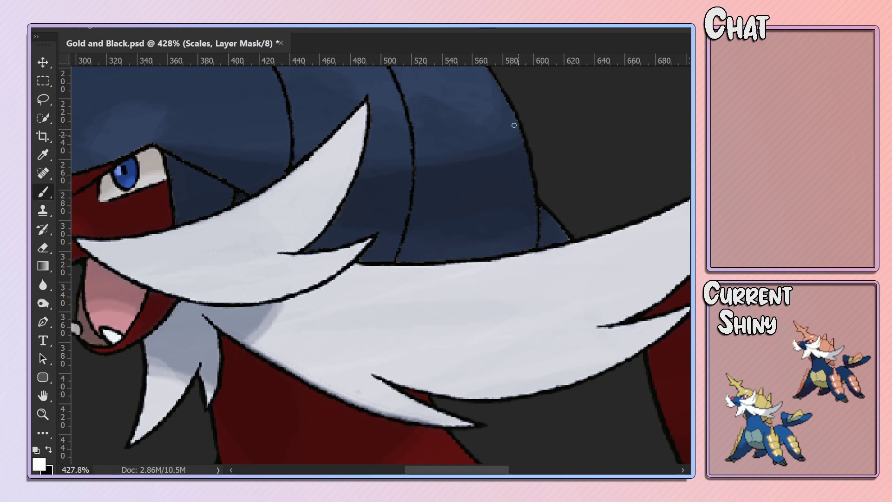
pyautogui.scroll(2, 466, 232)
pyautogui.scroll(2, 469, 218)
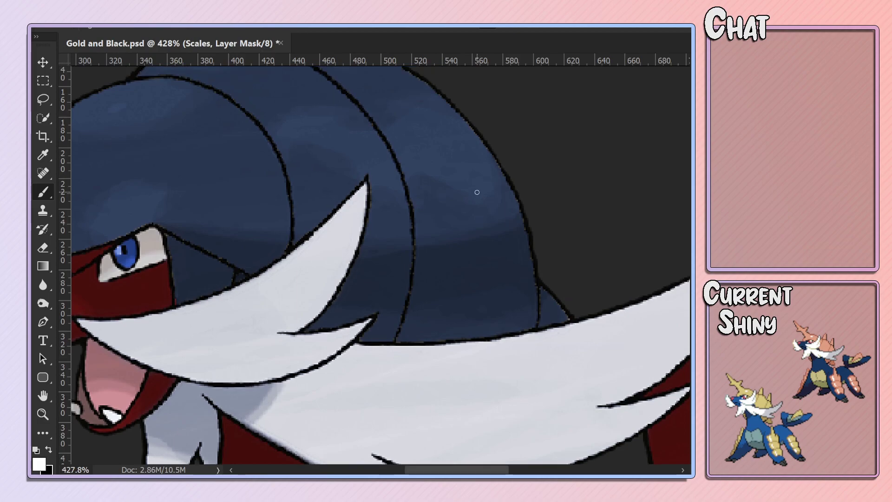
pyautogui.scroll(1, 476, 191)
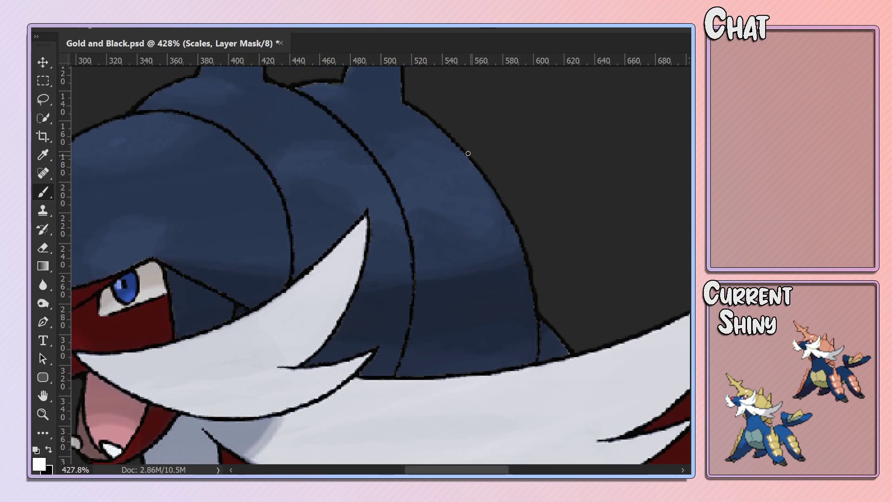
pyautogui.press('x')
pyautogui.press('x')
pyautogui.hotkey('alt', '\\')
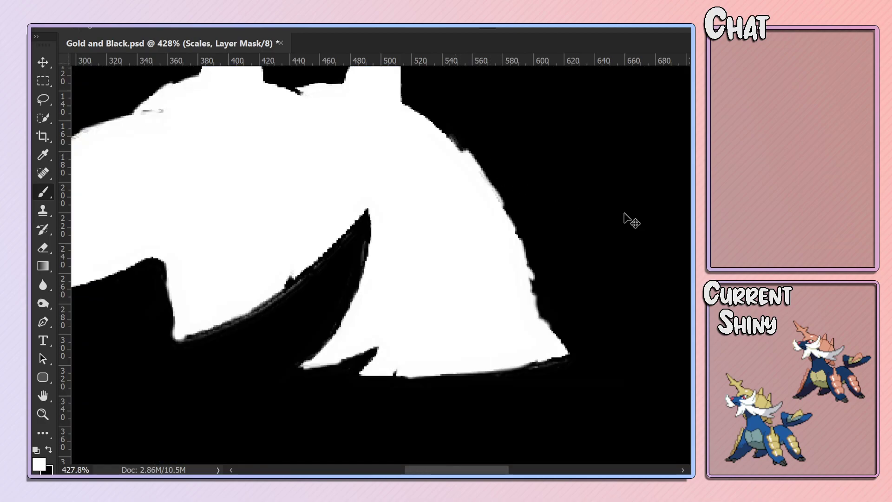
pyautogui.hotkey('alt', '\\')
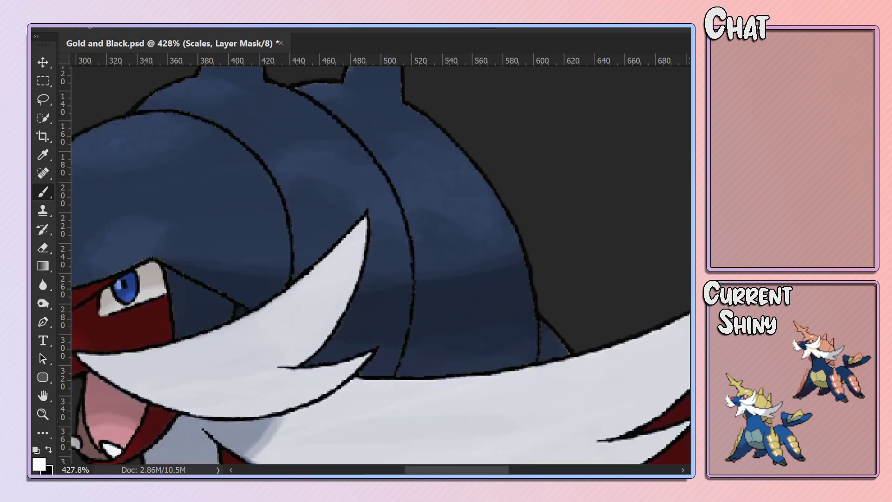
pyautogui.hotkey('alt', '\\')
pyautogui.hotkey('alt', '\\')
pyautogui.hotkey('alt', '\\')
pyautogui.hotkey('alt', '\\')
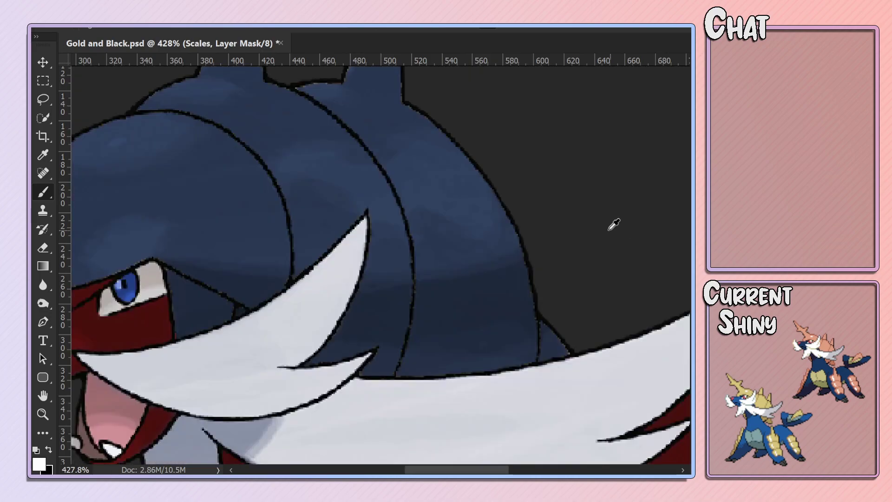
pyautogui.scroll(-5, 464, 216)
pyautogui.scroll(-1, 490, 222)
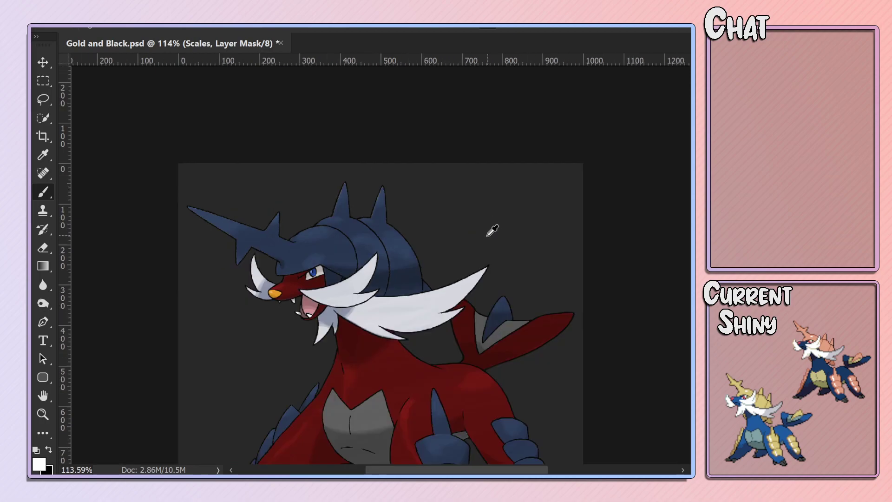
pyautogui.scroll(-2, 490, 222)
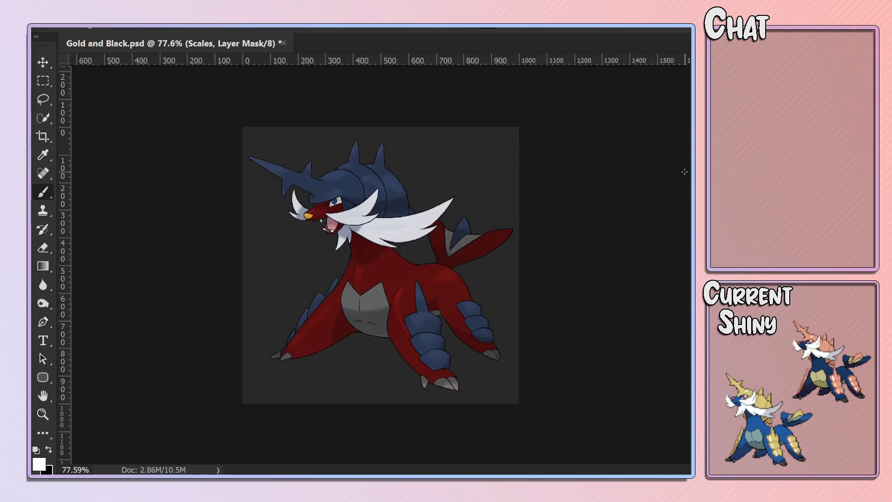
pyautogui.hotkey('ctrl', 'w')
# Keep the document open and begin a blue sketch on Layer 1 over the horn.
pyautogui.click(560, 183)
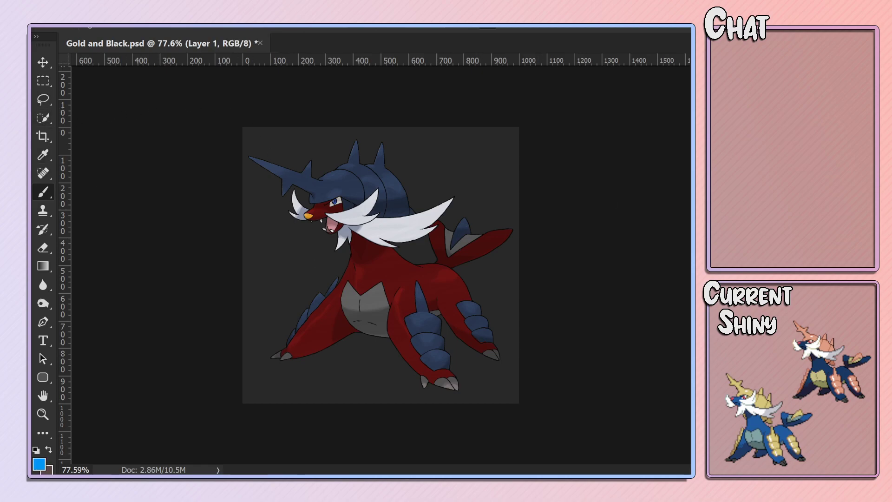
pyautogui.moveTo(291, 147)
pyautogui.mouseDown()
pyautogui.moveTo(275, 185)
pyautogui.moveTo(258, 148)
pyautogui.moveTo(319, 195)
pyautogui.mouseUp()
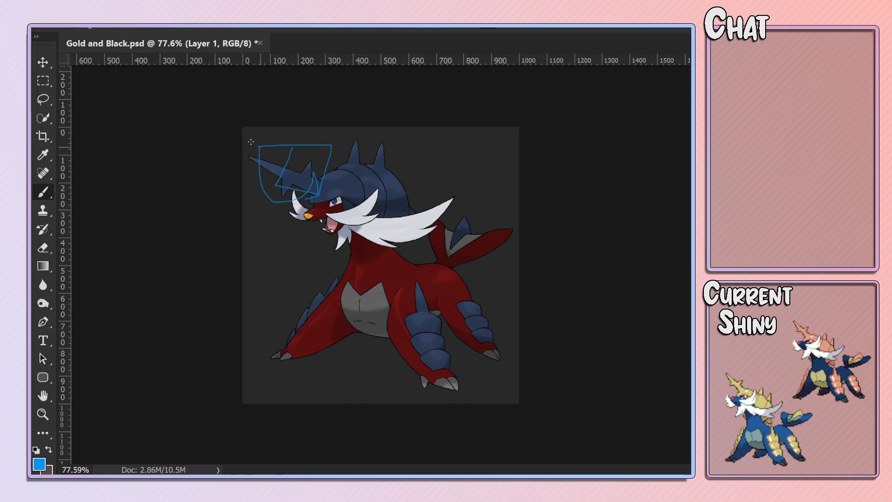
pyautogui.moveTo(259, 145); pyautogui.dragTo(264, 127)
pyautogui.moveTo(340, 138); pyautogui.dragTo(331, 146)
pyautogui.moveTo(303, 161); pyautogui.dragTo(305, 165)
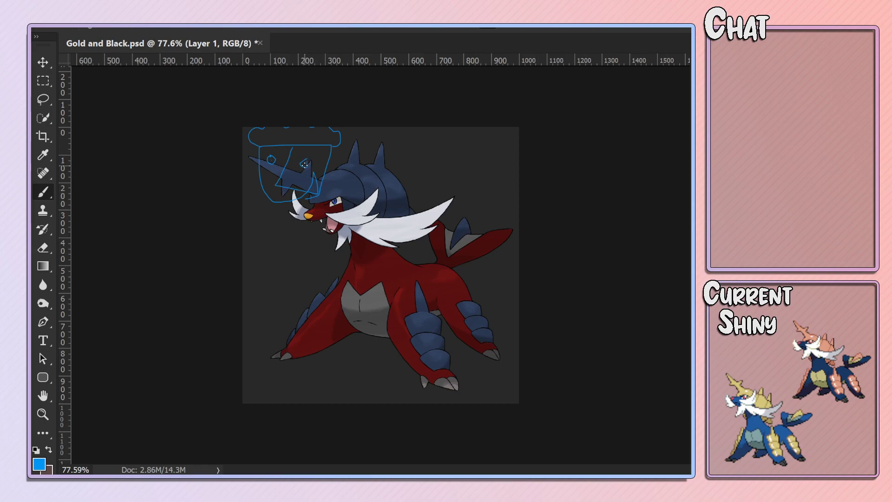
# Set the eraser size to 44 px, then return to the Brush.
pyautogui.press('e')
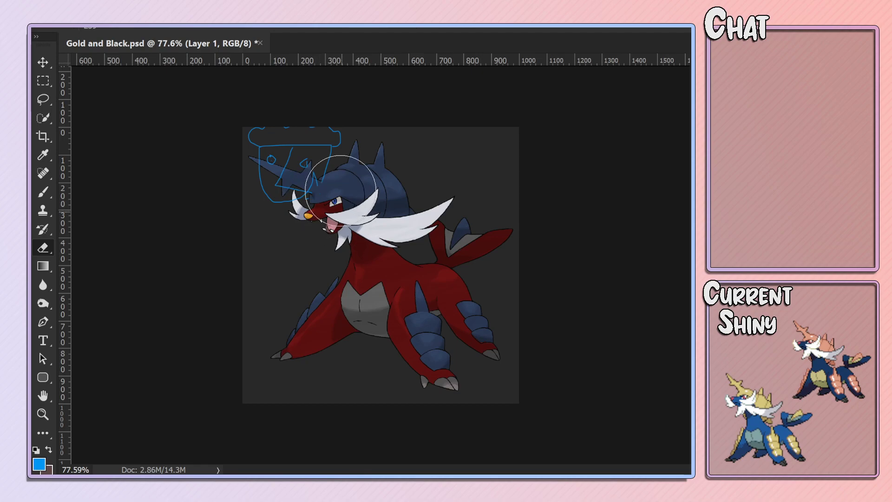
pyautogui.press('b')
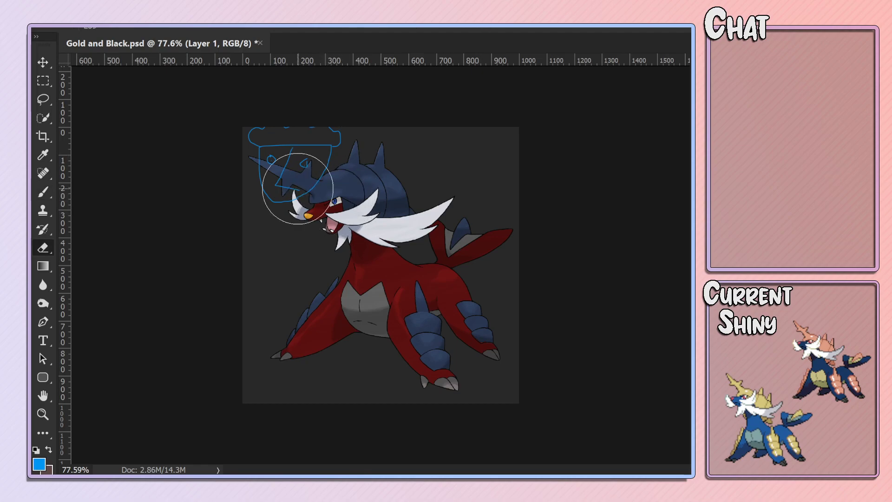
pyautogui.press('e')
pyautogui.rightClick(305, 188)
pyautogui.moveTo(411, 219); pyautogui.dragTo(393, 221)
pyautogui.click(297, 188)
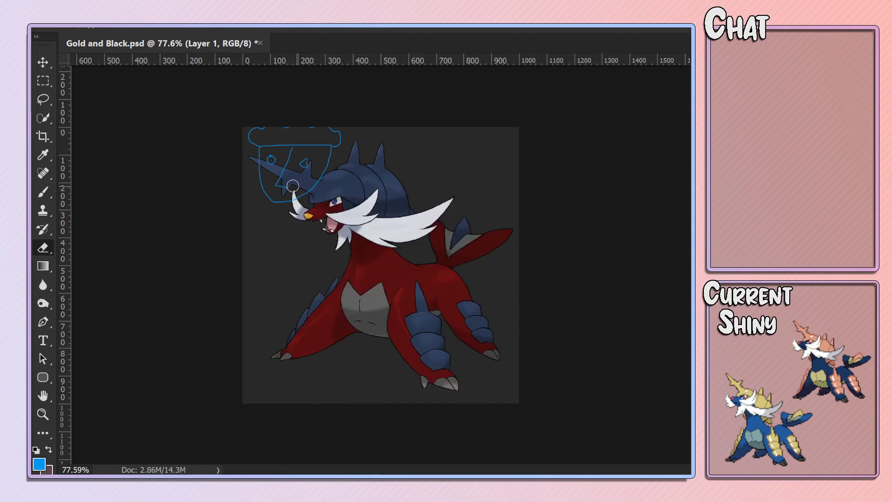
pyautogui.press('b')
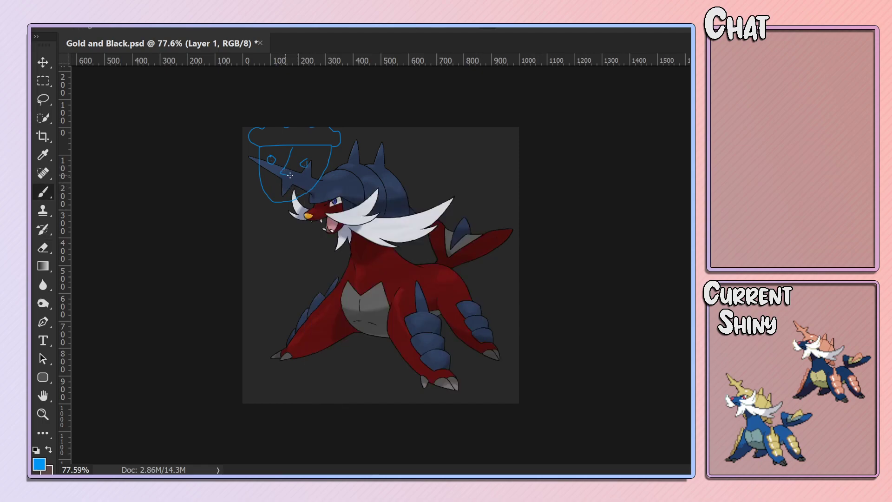
# Add a face stroke, whisker, snout stroke and arm to the blue sketch.
pyautogui.moveTo(271, 184); pyautogui.dragTo(282, 188)
pyautogui.moveTo(264, 174)
pyautogui.mouseDown()
pyautogui.moveTo(246, 180)
pyautogui.moveTo(247, 189)
pyautogui.mouseUp()
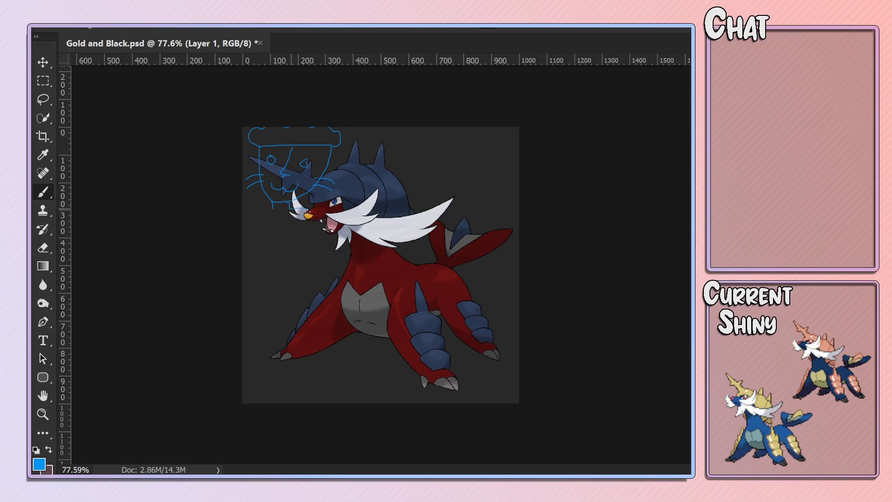
pyautogui.moveTo(308, 210)
pyautogui.mouseDown()
pyautogui.moveTo(301, 226)
pyautogui.moveTo(262, 238)
pyautogui.moveTo(251, 229)
pyautogui.moveTo(263, 216)
pyautogui.moveTo(250, 268)
pyautogui.moveTo(277, 239)
pyautogui.moveTo(291, 247)
pyautogui.moveTo(278, 274)
pyautogui.moveTo(296, 254)
pyautogui.mouseUp()
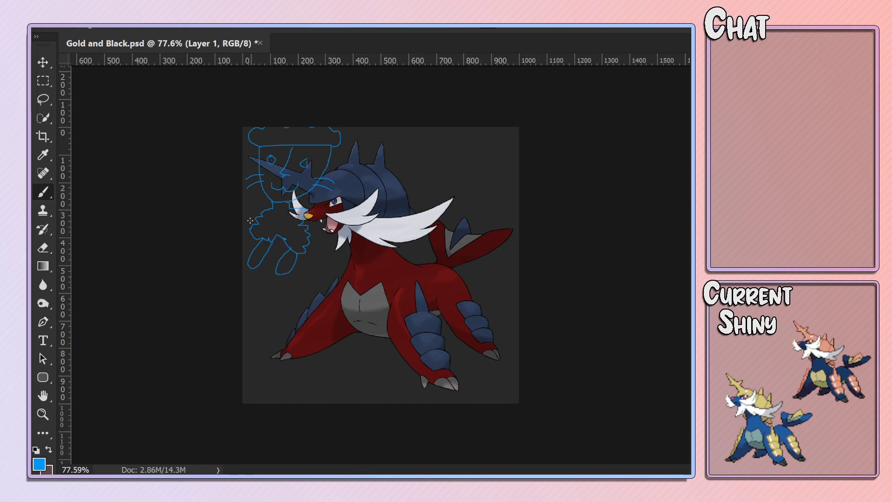
pyautogui.moveTo(249, 220)
pyautogui.mouseDown()
pyautogui.moveTo(251, 197)
pyautogui.moveTo(263, 214)
pyautogui.moveTo(332, 222)
pyautogui.moveTo(306, 233)
pyautogui.mouseUp()
# Wipe the whole blue sketch with a huge eraser, then reset it to 62 px.
pyautogui.press('e')
pyautogui.moveTo(276, 305); pyautogui.dragTo(243, 253)
pyautogui.rightClick(357, 246)
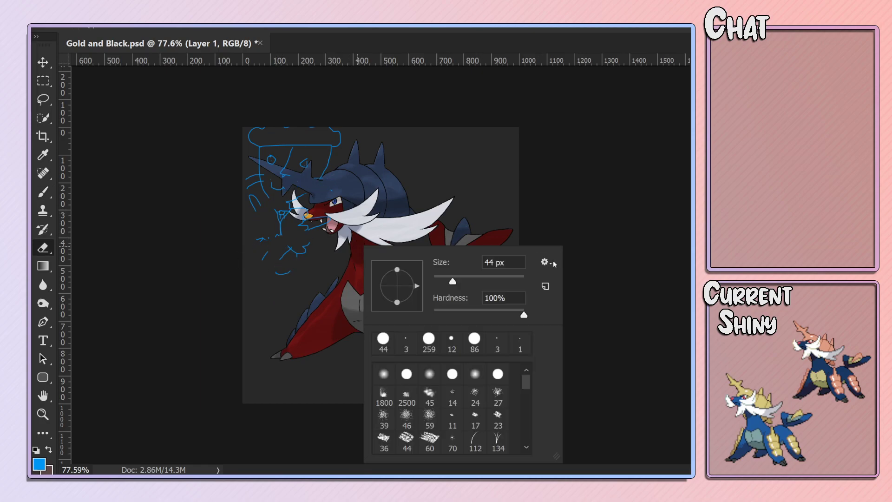
pyautogui.click(87, 239)
pyautogui.rightClick(262, 213)
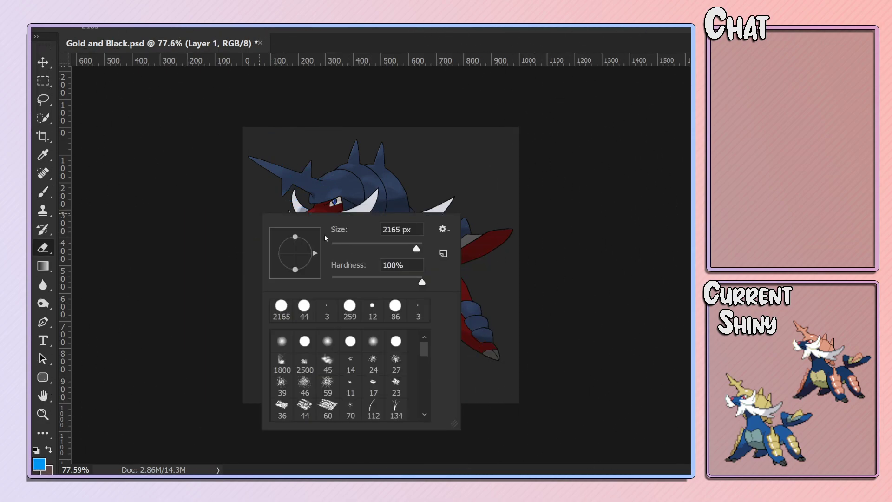
pyautogui.click(353, 247)
pyautogui.press('Return')
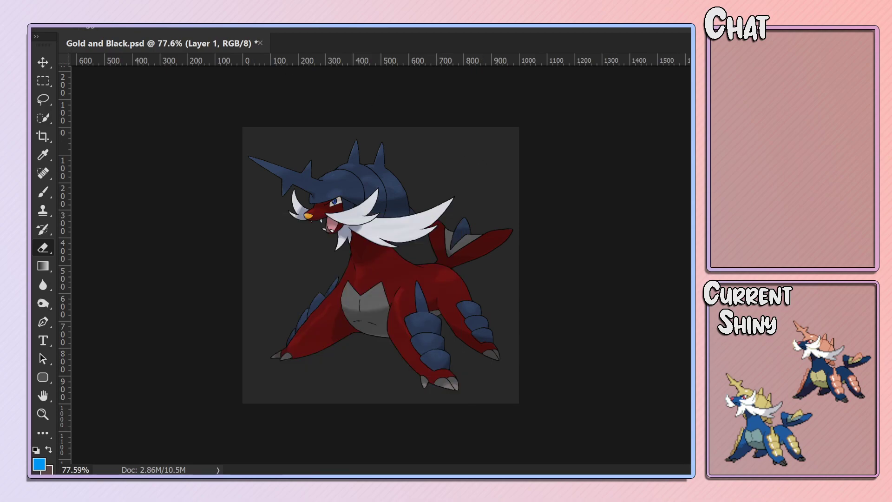
# Switch to the Move tool and cancel the quit prompt to keep working.
pyautogui.click(42, 62)
pyautogui.scroll(-3, 386, 223)
pyautogui.scroll(3, 386, 223)
pyautogui.scroll(1, 391, 228)
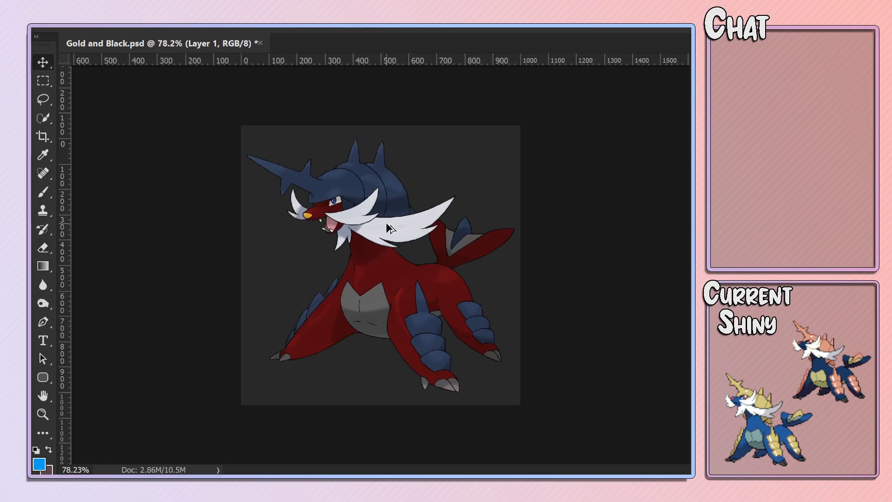
pyautogui.scroll(2, 391, 228)
pyautogui.scroll(-1, 392, 226)
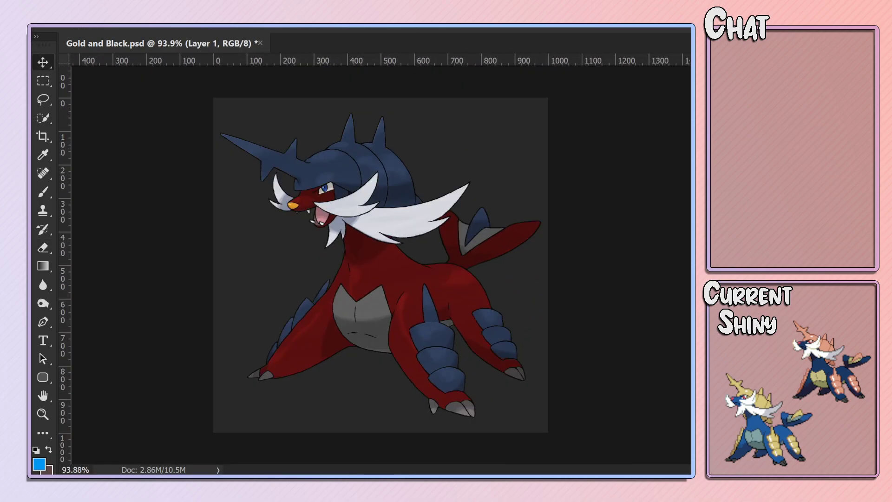
pyautogui.hotkey('ctrl', 'q')
pyautogui.click(565, 183)
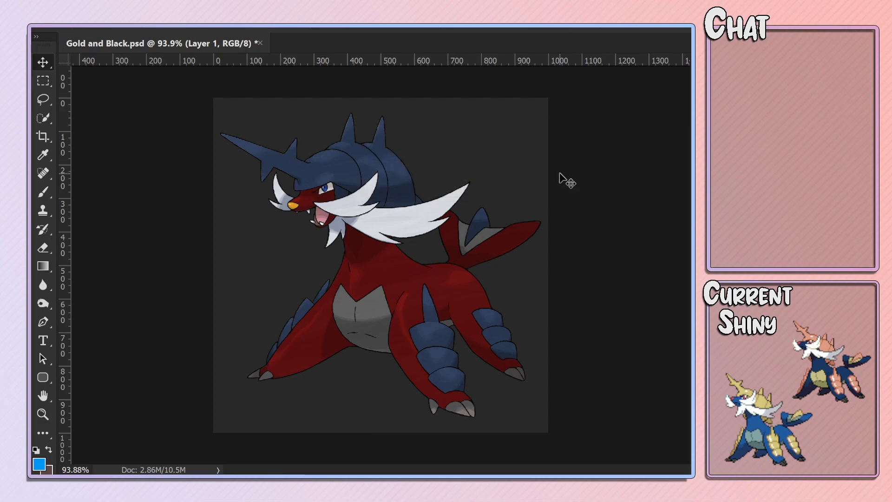